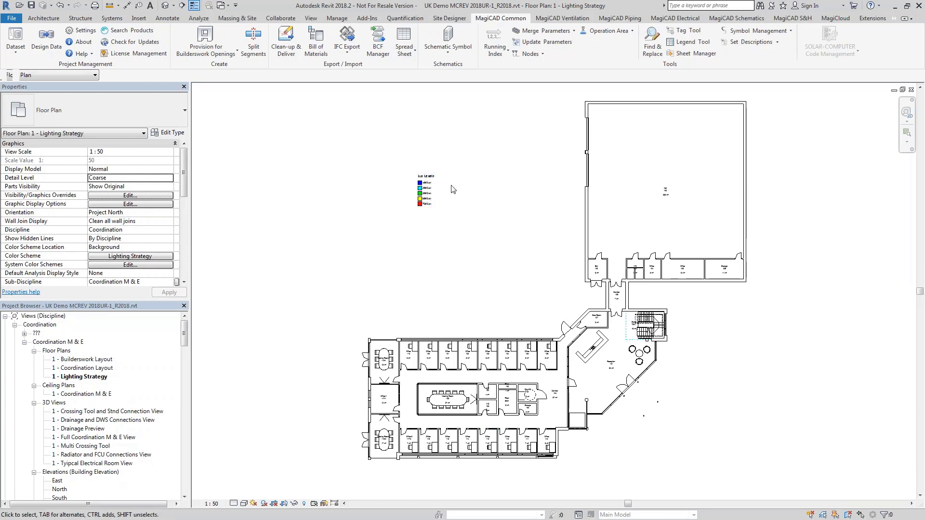
Start a Spreadsheet Export for the current view and add Spaces to the selected categories.
left_click(405, 57)
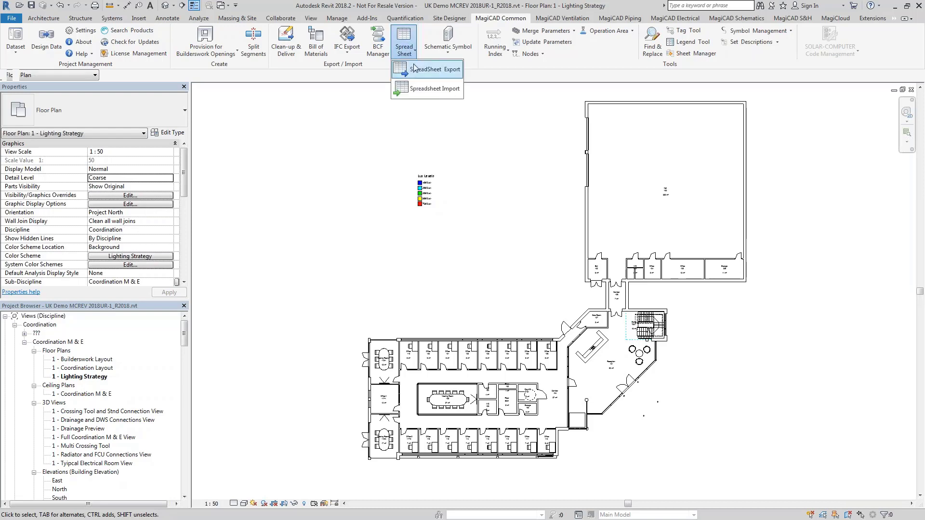
left_click(417, 68)
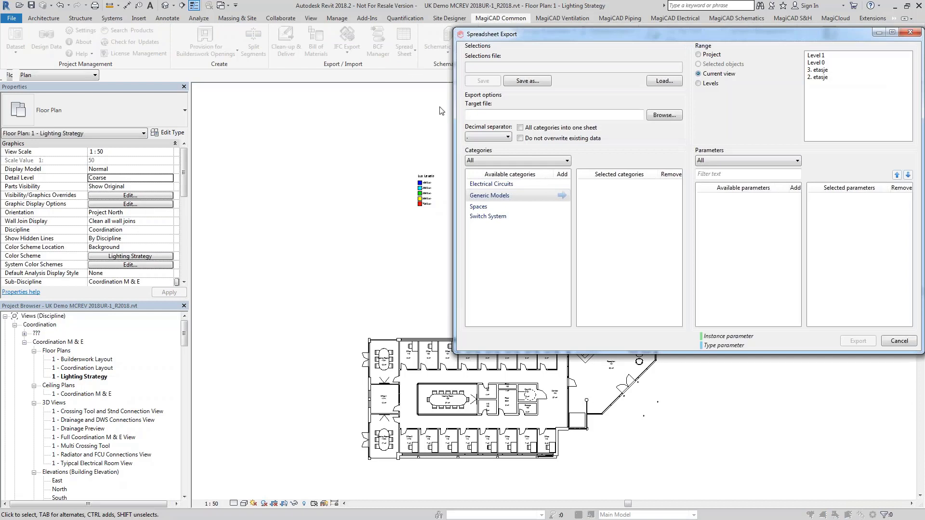
left_click_drag(535, 41, 380, 43)
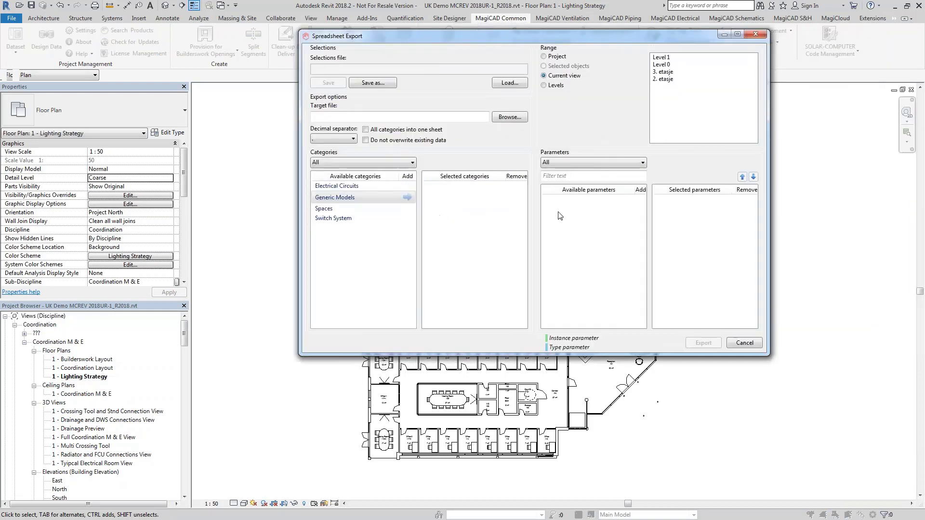
left_click(408, 210)
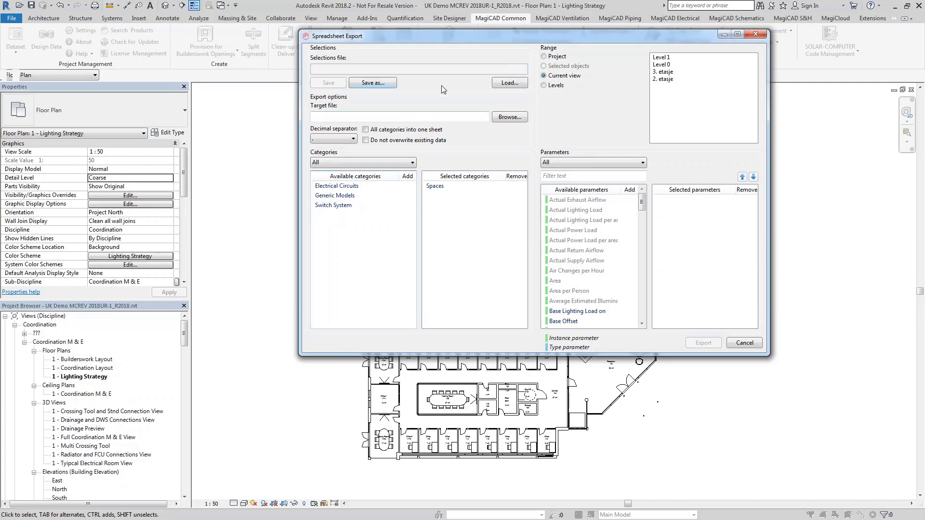
Load Early Stage Lighting Strategy Export Selections.xml as the export selections and close the Spreadsheet Export without exporting.
left_click(506, 83)
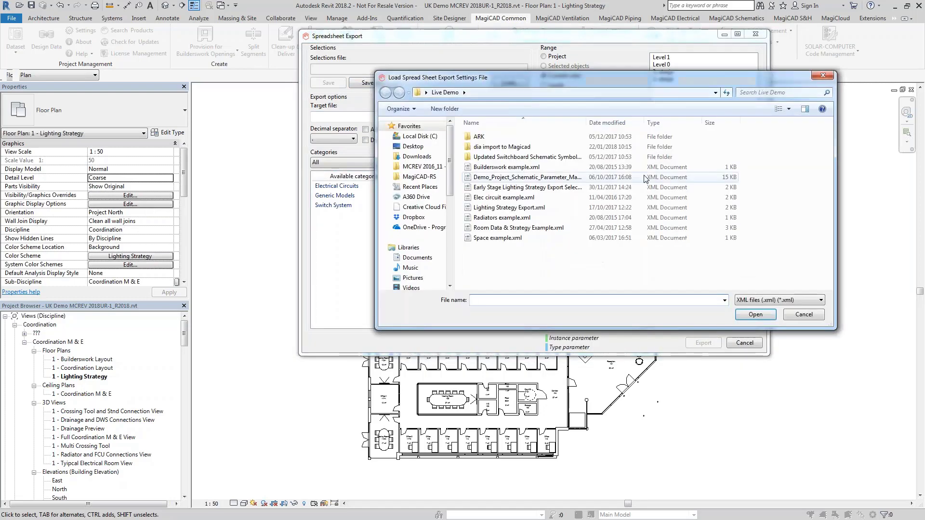
left_click(554, 188)
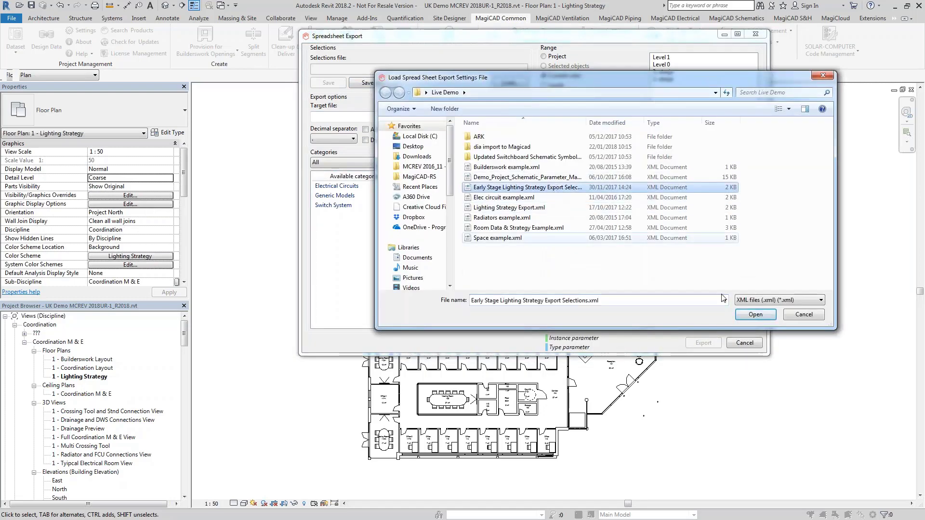
left_click(756, 314)
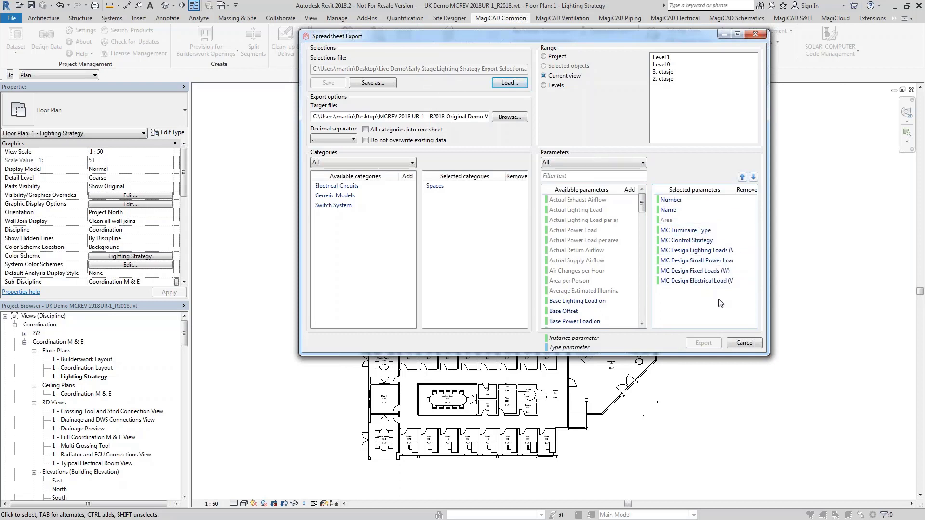
left_click(745, 343)
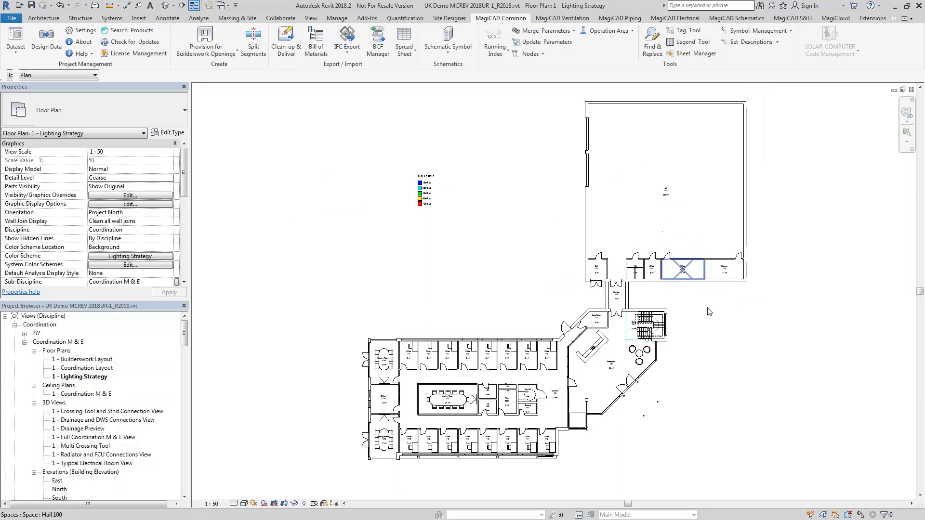
Try to import Early Stage Lighting Strategy Import.xlsx, review its import report and close it without accepting the changes.
left_click(406, 57)
left_click(427, 92)
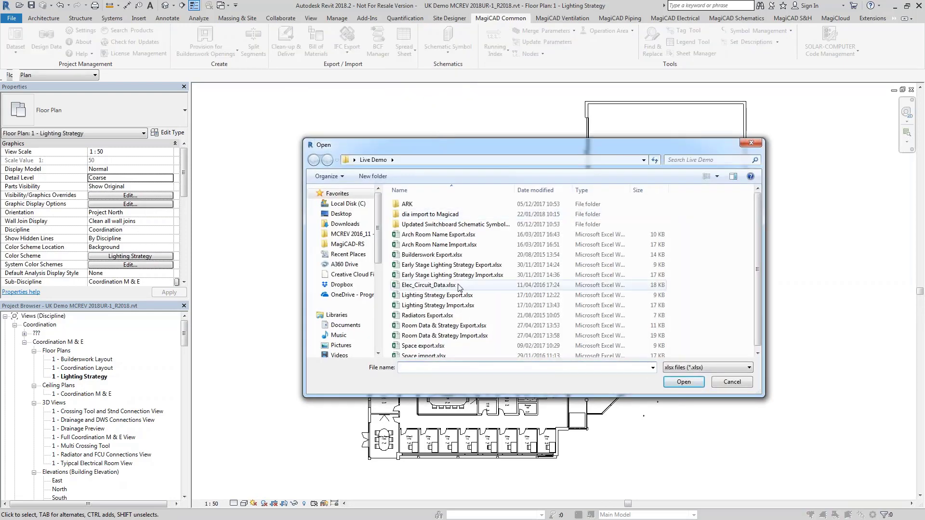
left_click(453, 275)
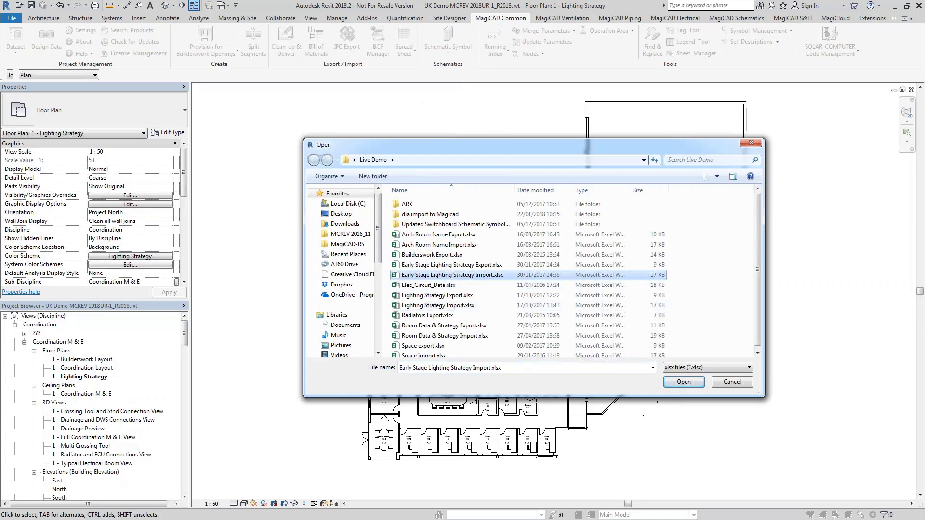
left_click(684, 383)
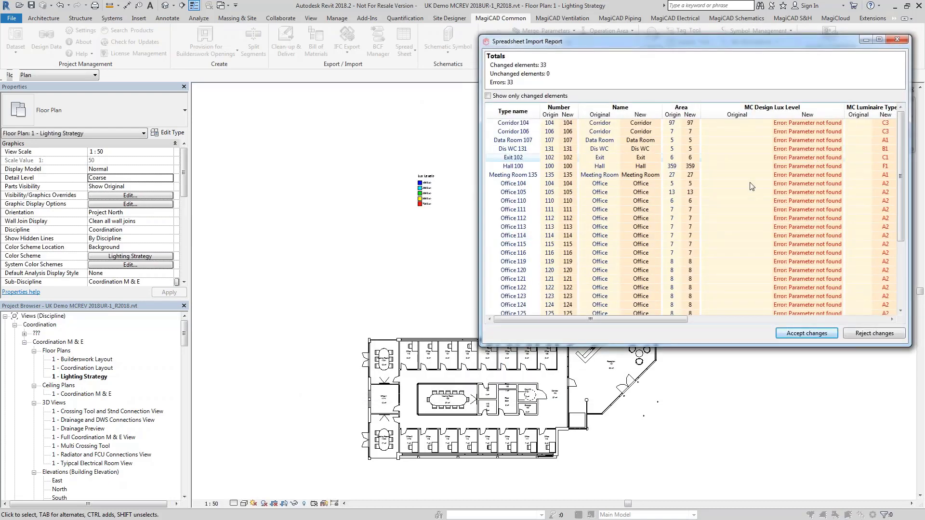
left_click_drag(655, 320, 616, 323)
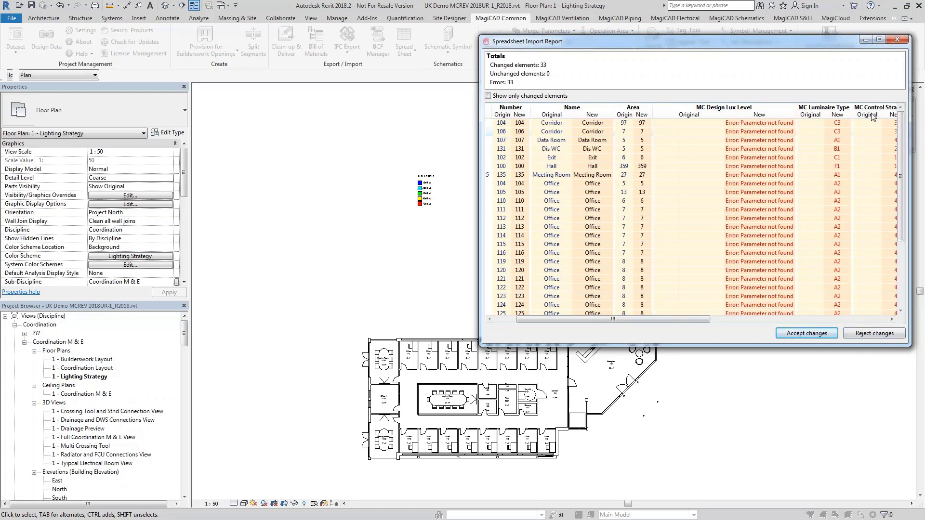
left_click(898, 41)
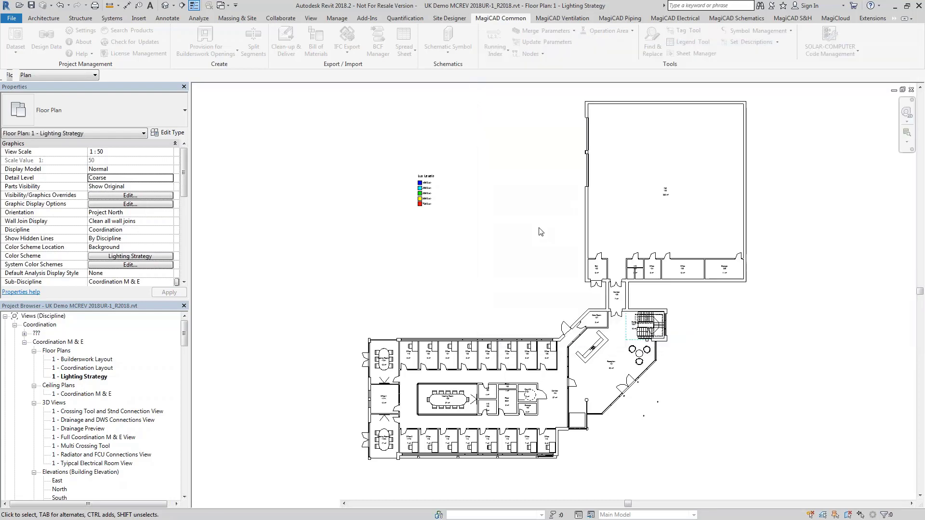
Import Lighting Strategy Import.xlsx, review the new space values in the import report and accept the changes.
middle_click_drag(544, 260, 511, 262)
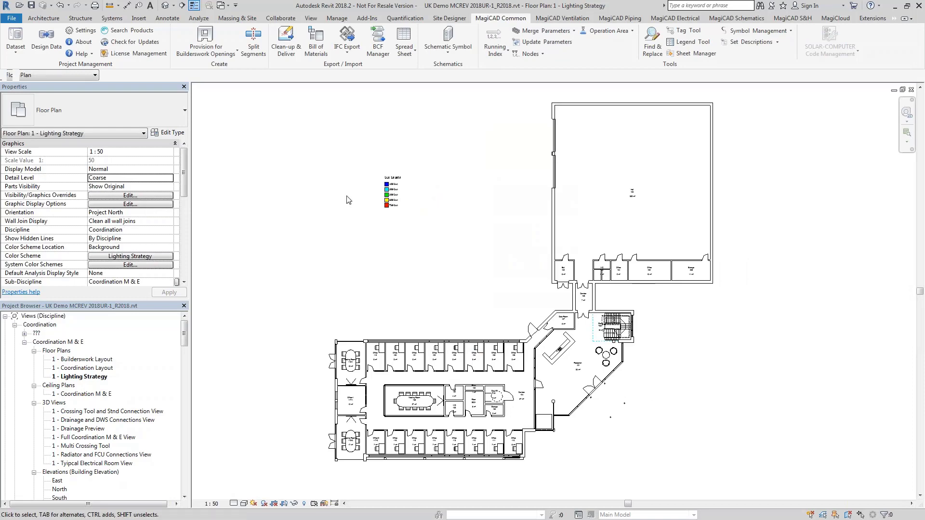
left_click(405, 48)
left_click(425, 84)
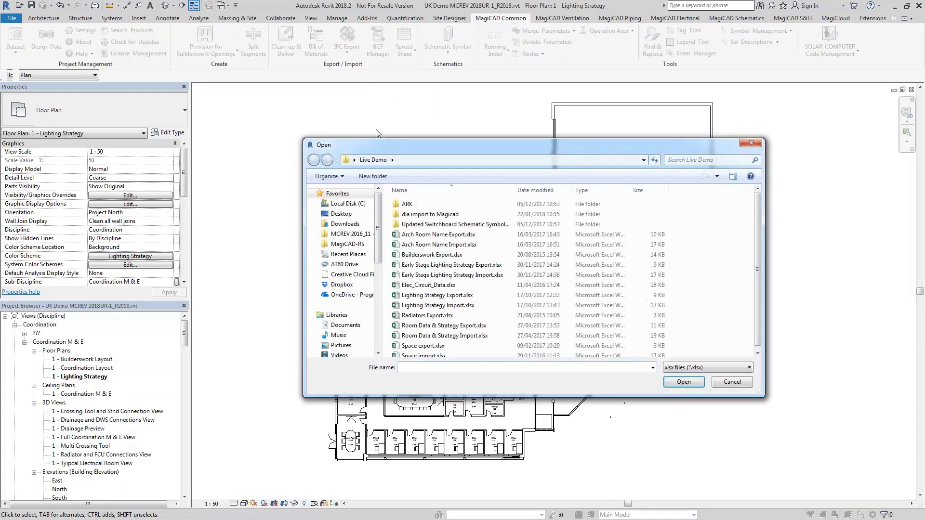
left_click(463, 305)
left_click(684, 382)
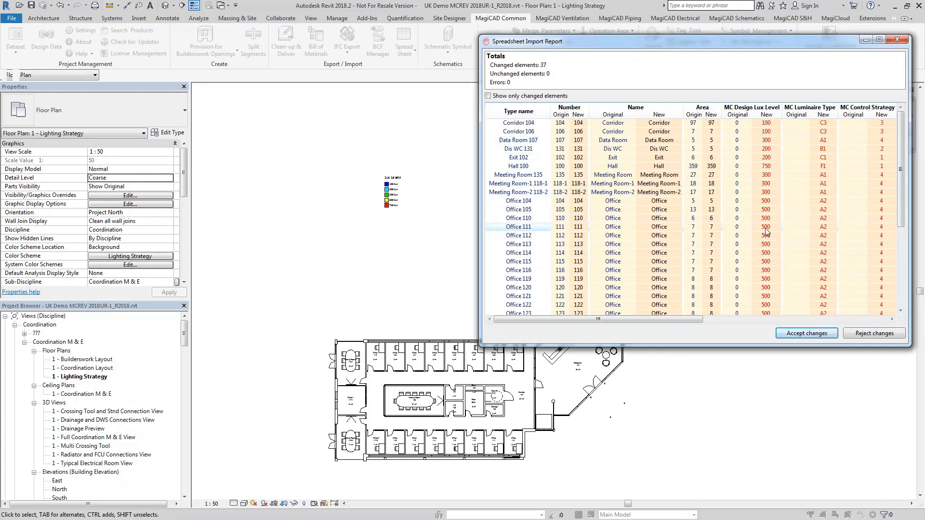
left_click_drag(685, 320, 709, 328)
left_click_drag(898, 184, 900, 293)
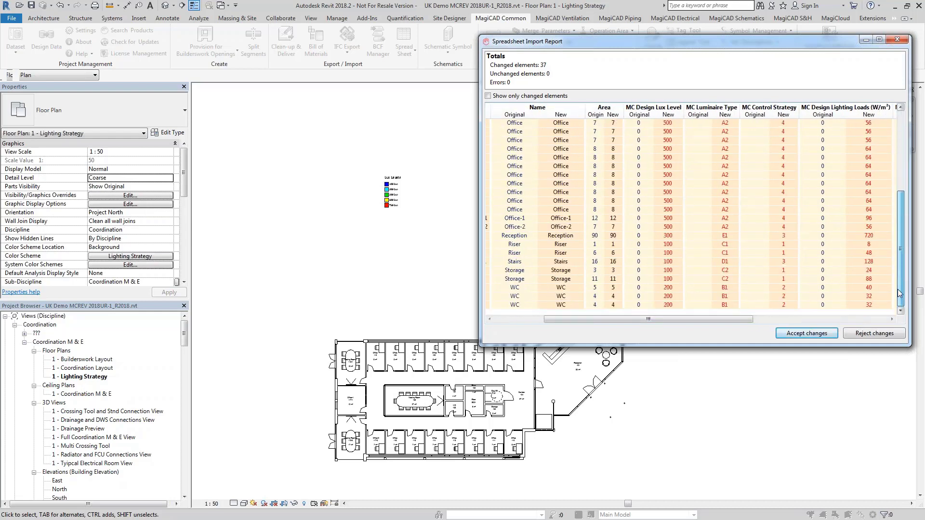
left_click(815, 334)
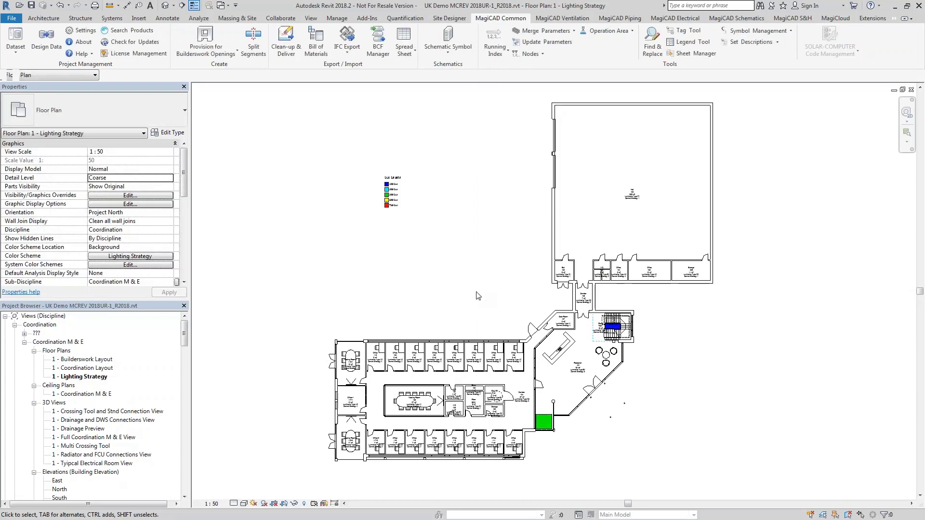
Refresh the 1 - Lighting Strategy plan by closing it beside the Builderswork Layout plan, reopening it and maximizing it.
double_click(86, 360)
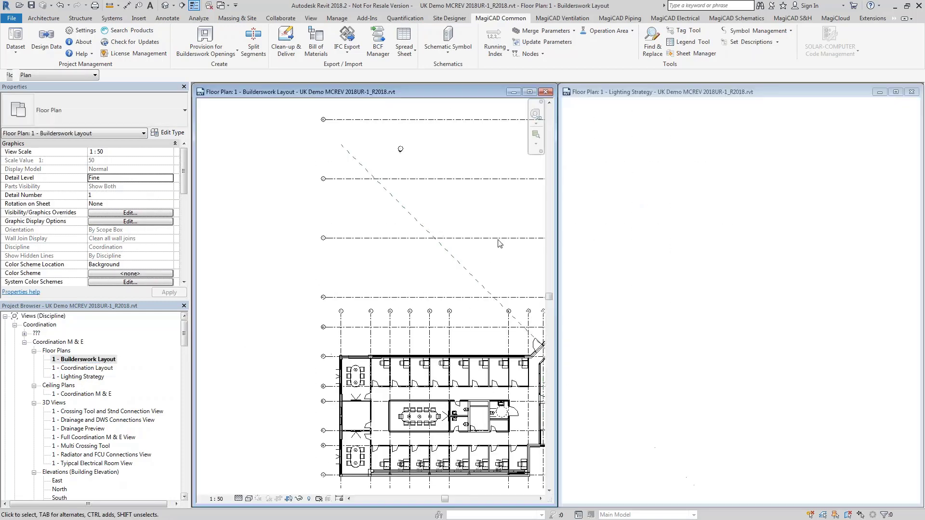
key("w")
key("t")
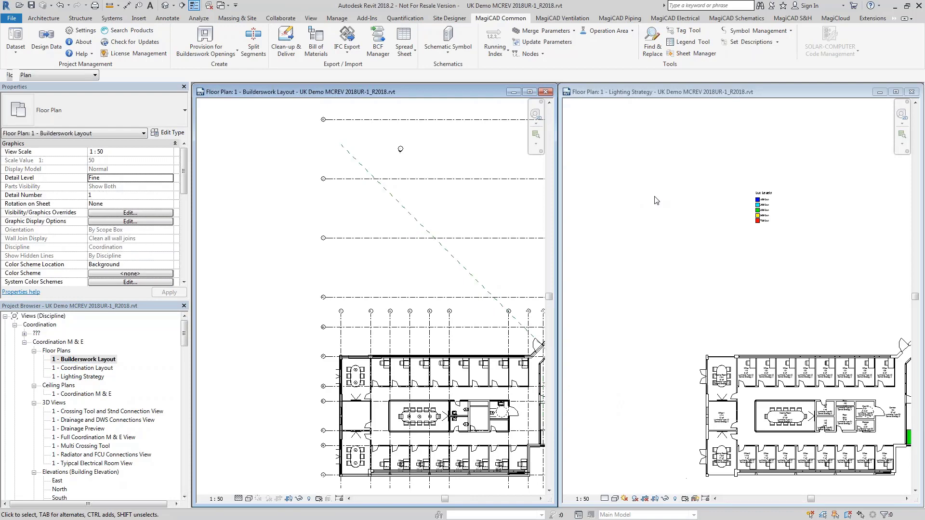
left_click(912, 92)
double_click(92, 377)
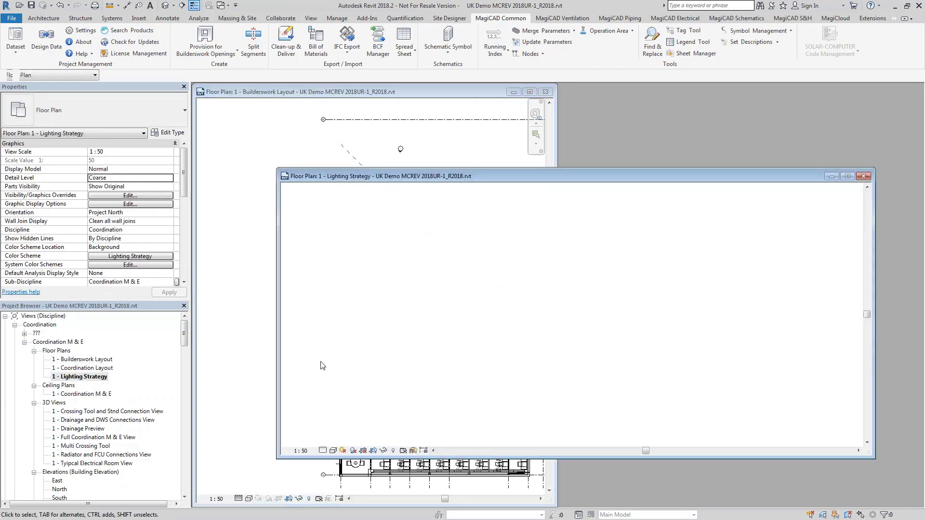
left_click(849, 176)
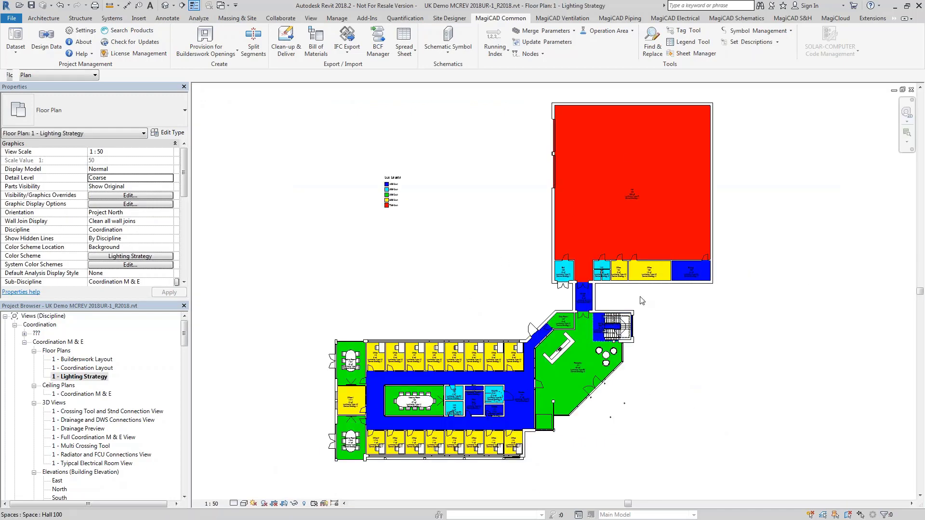
Examine the Hall 100 space tag and the space's control strategy, design lux level and luminaire type.
scroll(669, 196, "up", 5)
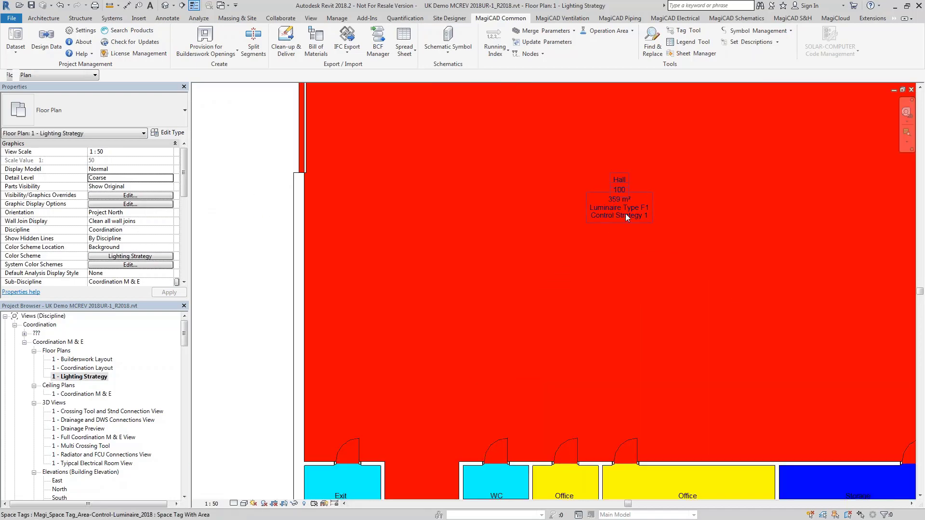
scroll(656, 227, "up", 3)
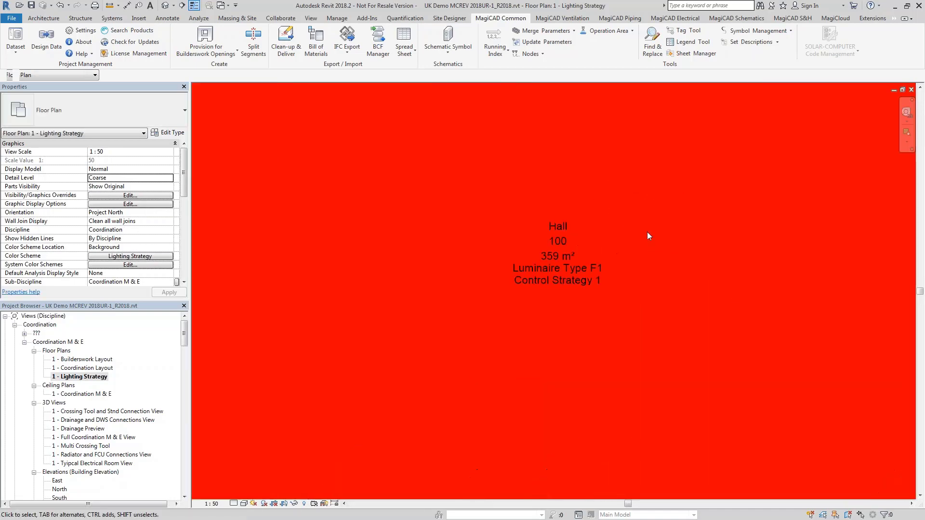
scroll(631, 239, "down", 5)
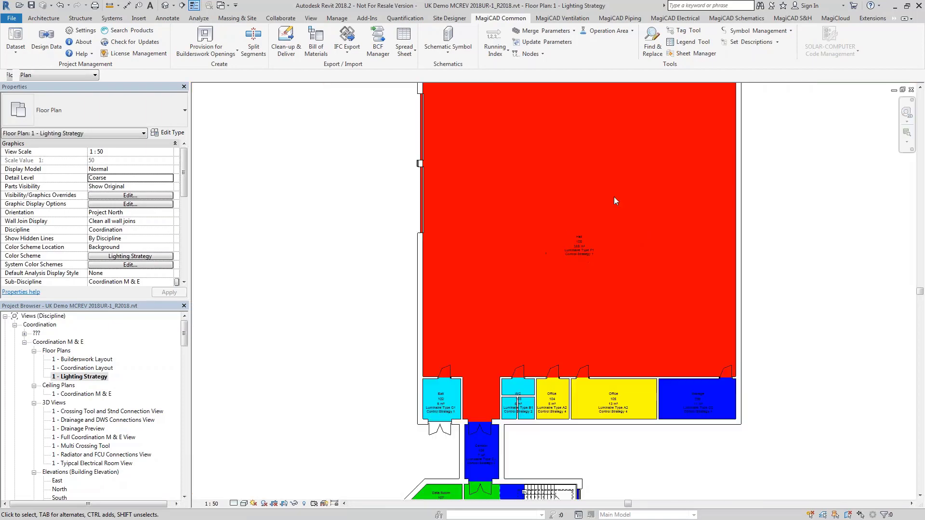
left_click(629, 195)
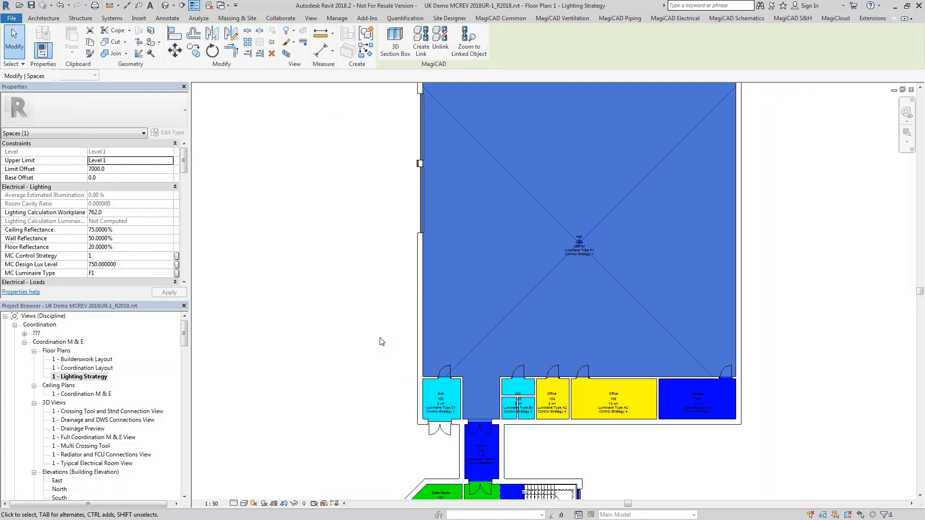
key("Escape")
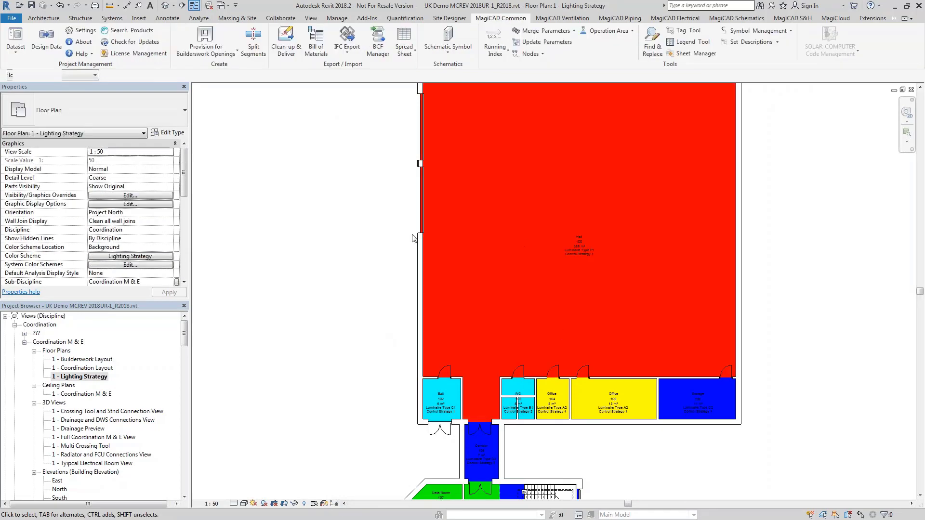
scroll(732, 275, "down", 3)
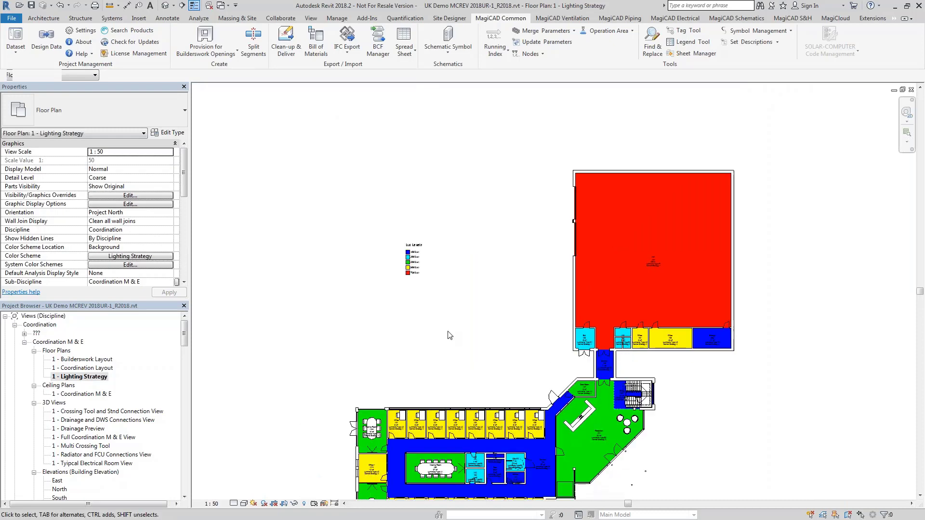
Open the 1 - Containment electrical floor plan at the cable trays around the central meeting room.
middle_click_drag(449, 336, 463, 295)
left_click_drag(184, 336, 183, 357)
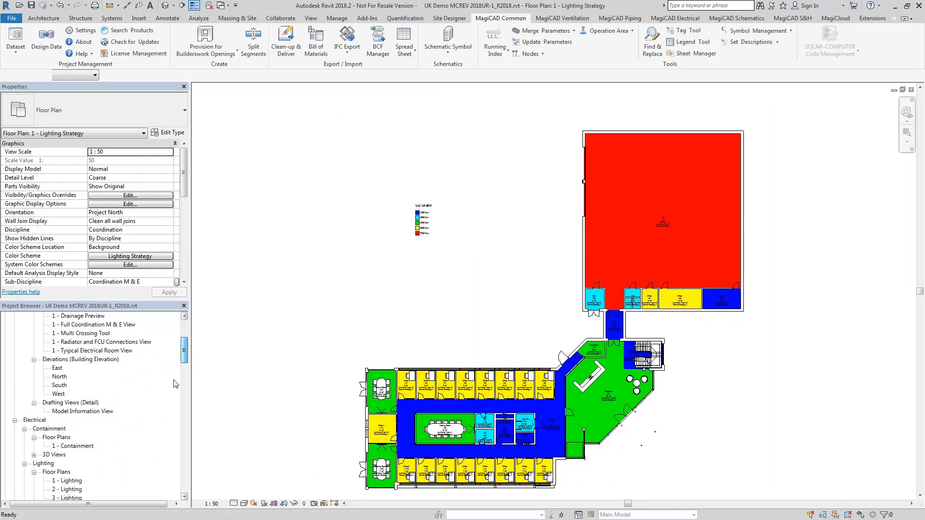
double_click(72, 446)
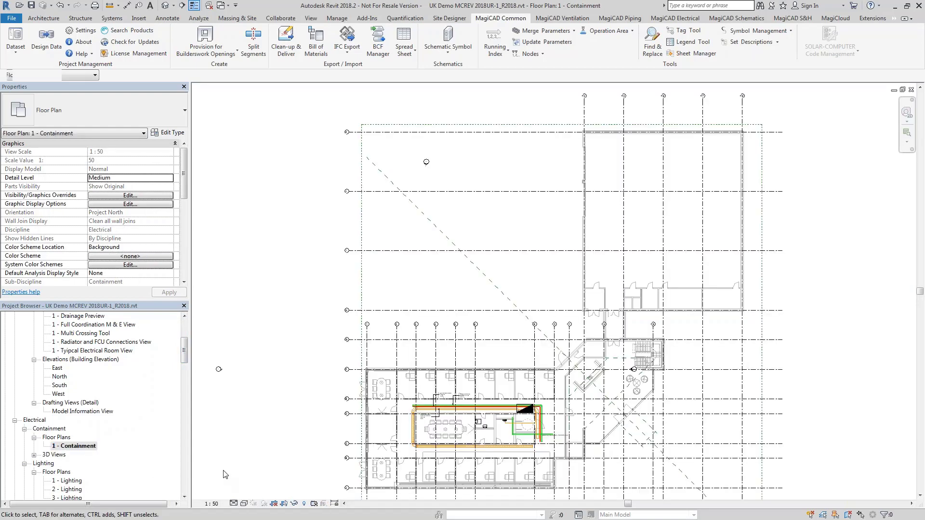
scroll(291, 415, "up", 4)
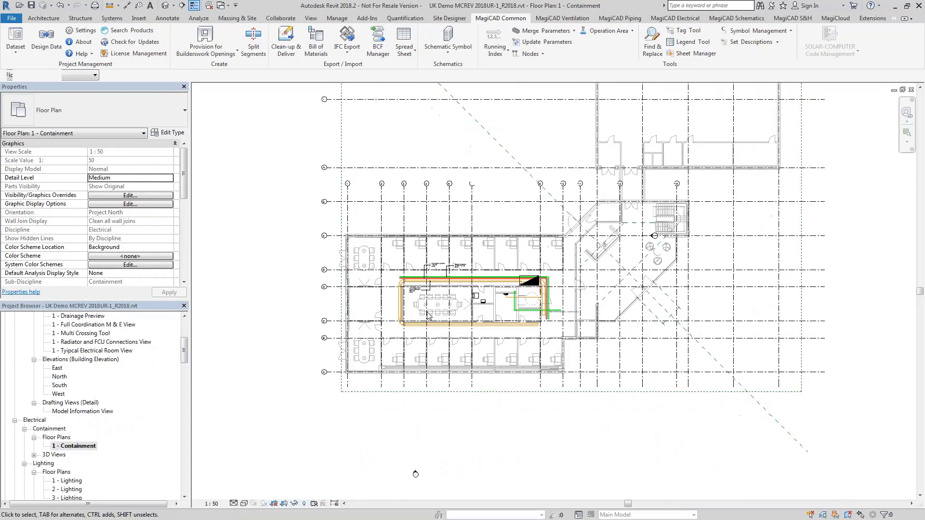
scroll(574, 320, "up", 3)
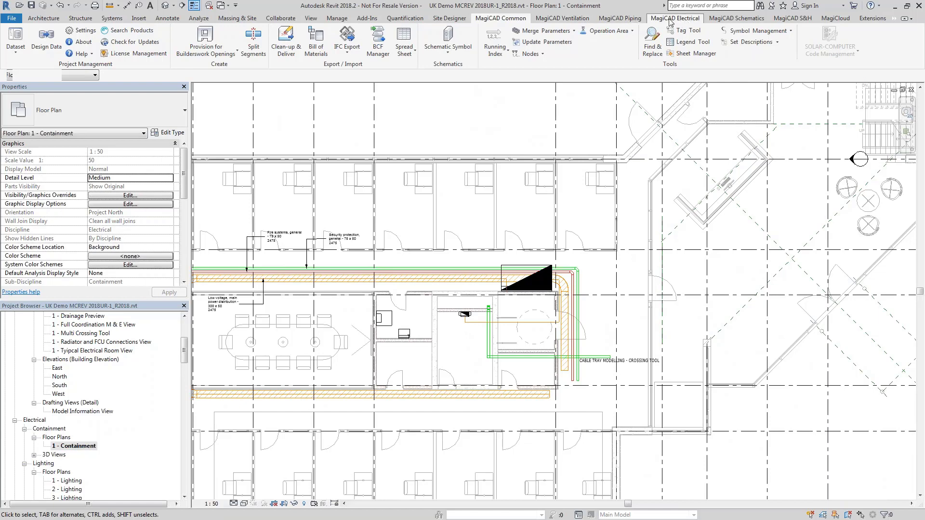
left_click(577, 19)
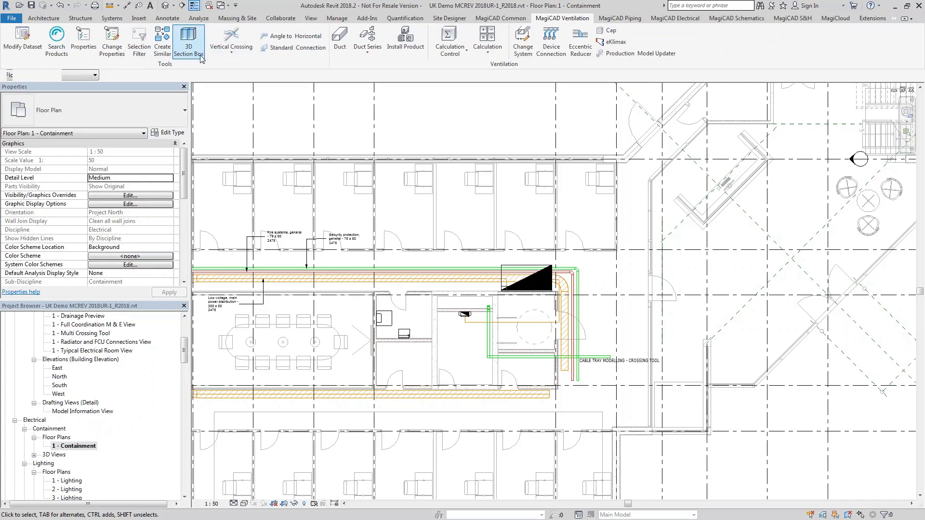
left_click(619, 19)
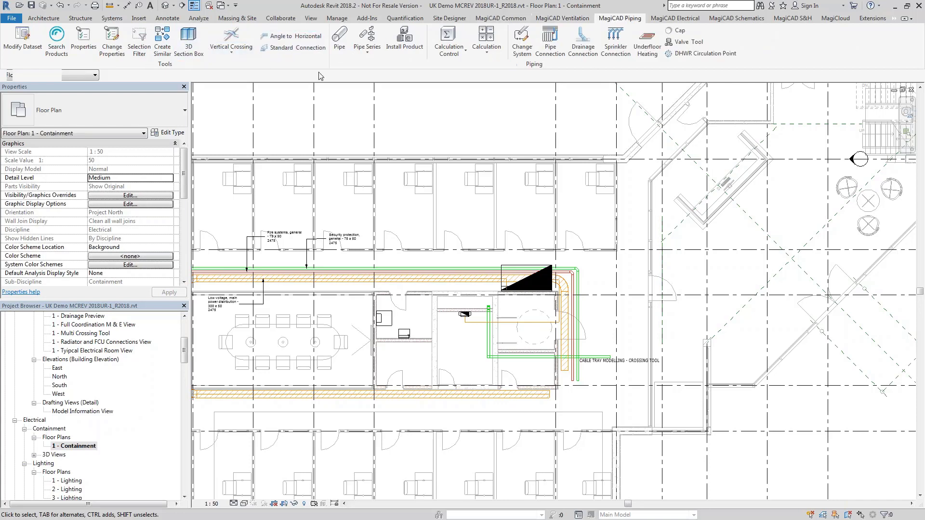
left_click(675, 18)
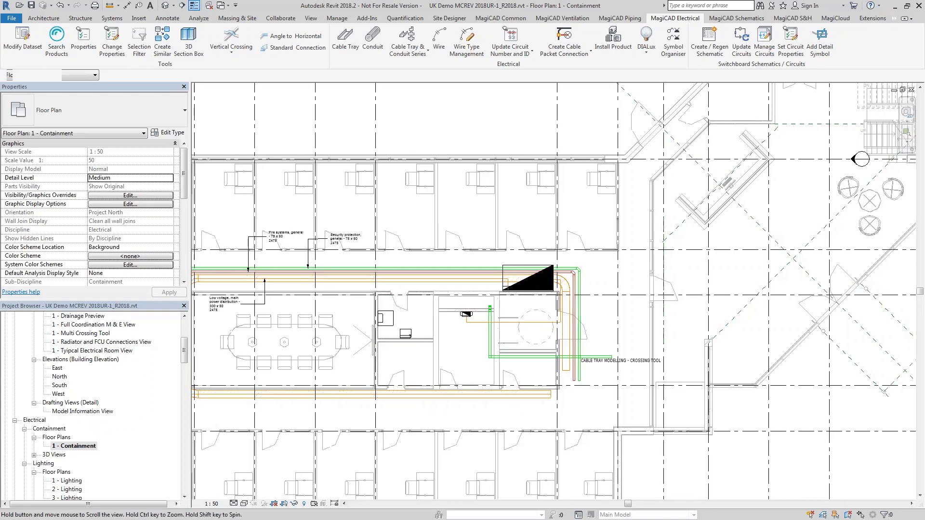
Examine the cable tray runs around the central meeting room and check the offset of the vertical ladder tray on the room's west side.
middle_click_drag(414, 148, 452, 201)
middle_click_drag(463, 250, 464, 251)
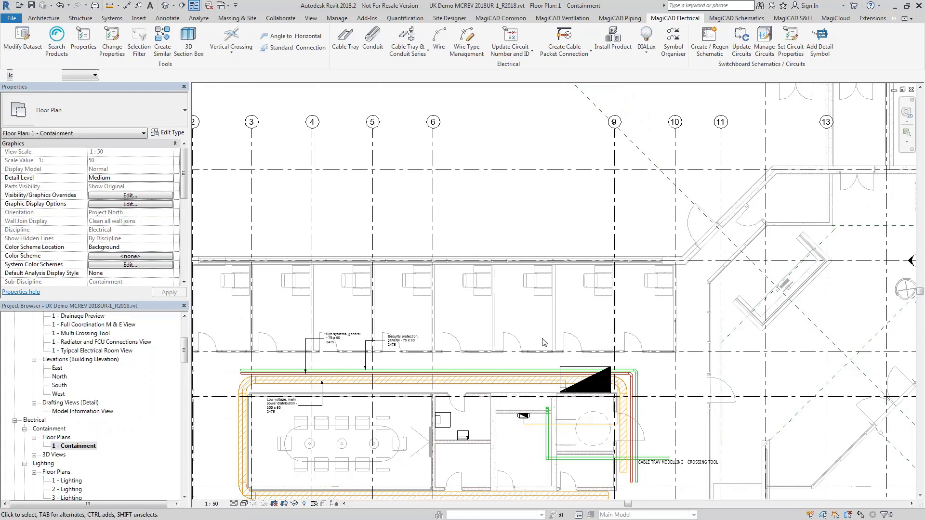
middle_click_drag(546, 339, 531, 245)
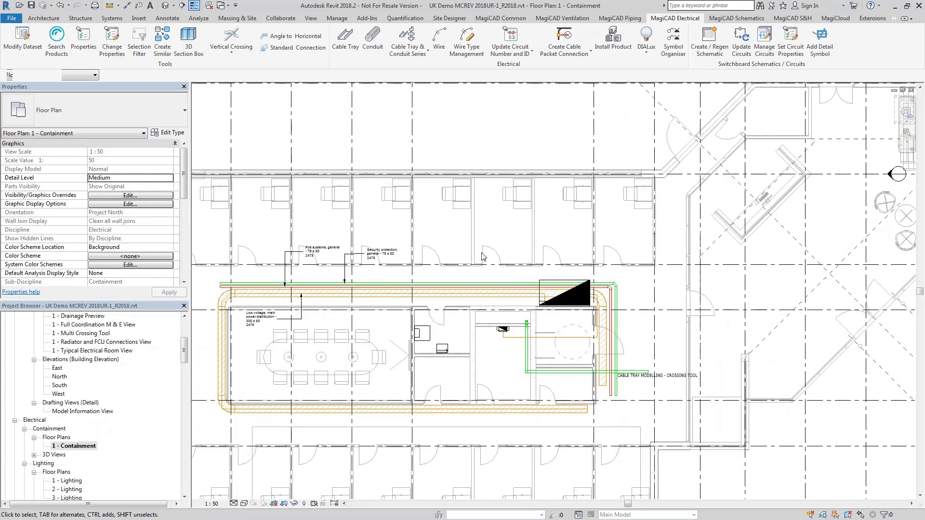
middle_click_drag(544, 405, 664, 295)
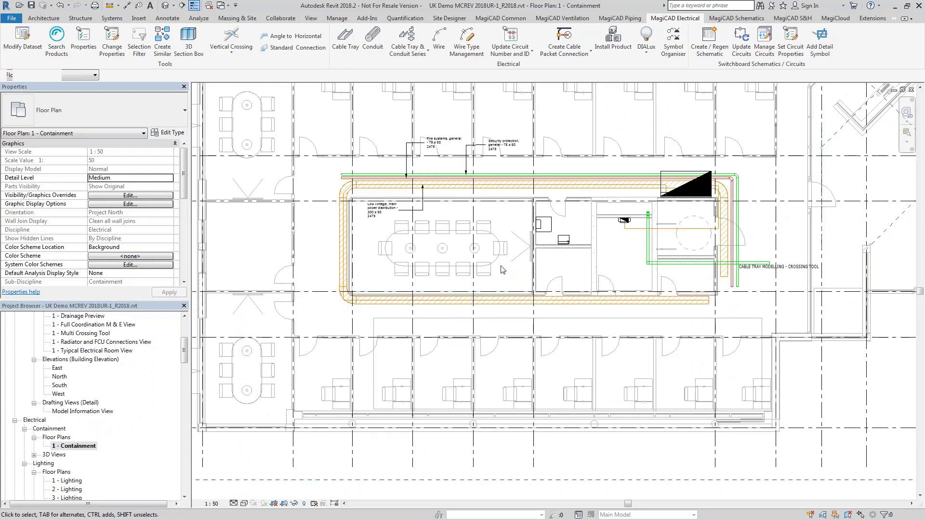
middle_click_drag(464, 375, 512, 399)
scroll(388, 324, "up", 5)
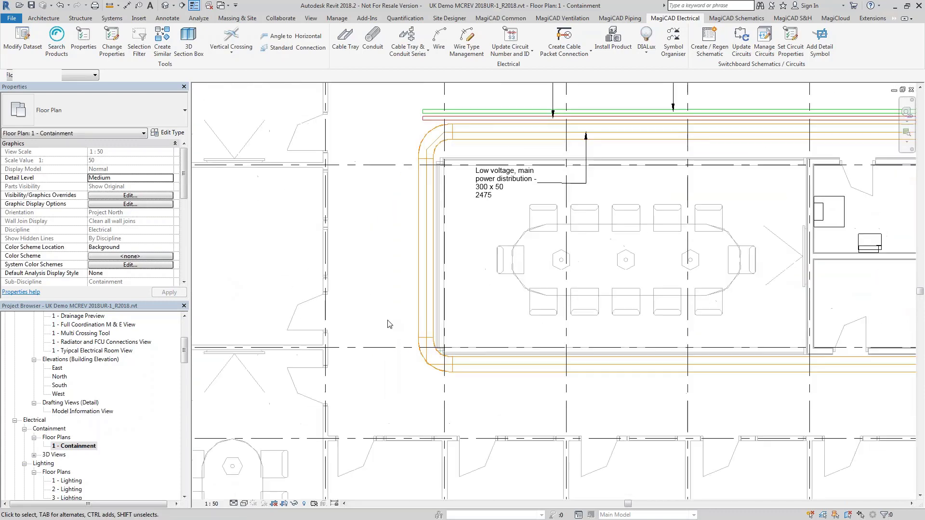
middle_click_drag(389, 324, 459, 423)
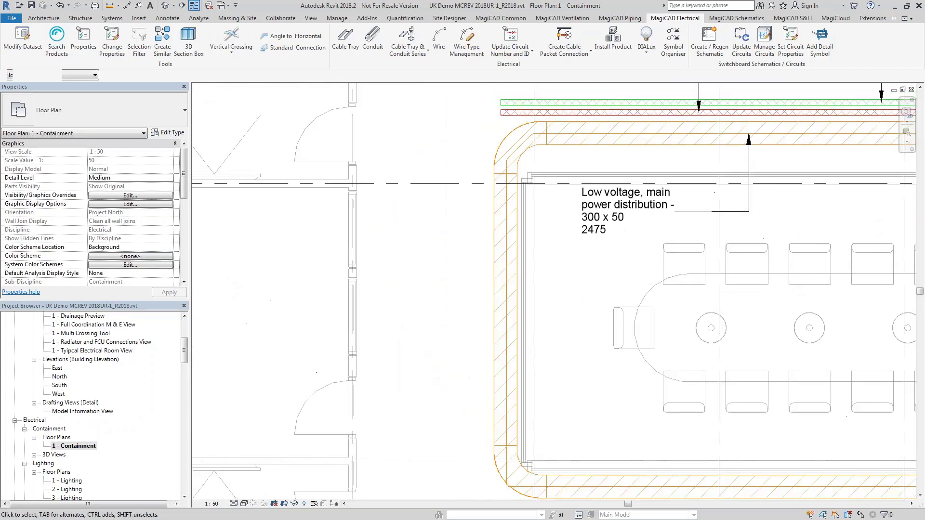
left_click(492, 283)
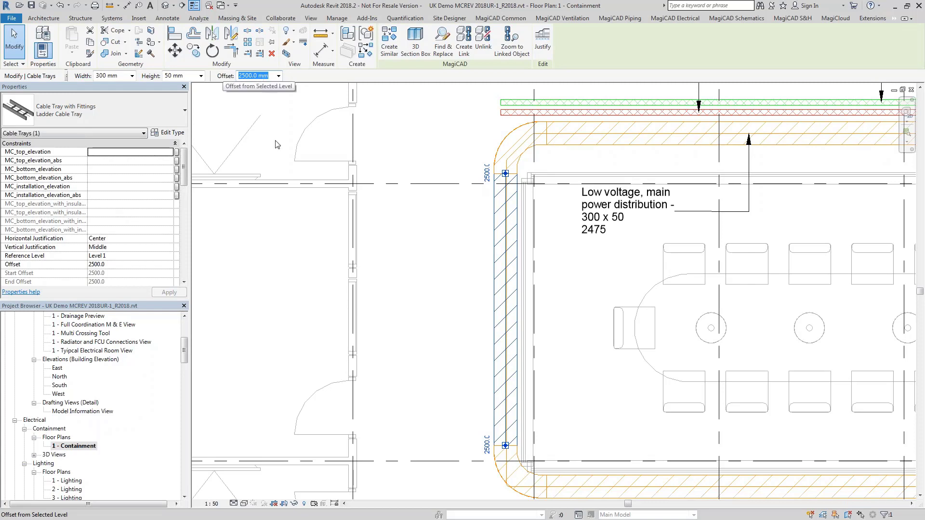
left_click(391, 220)
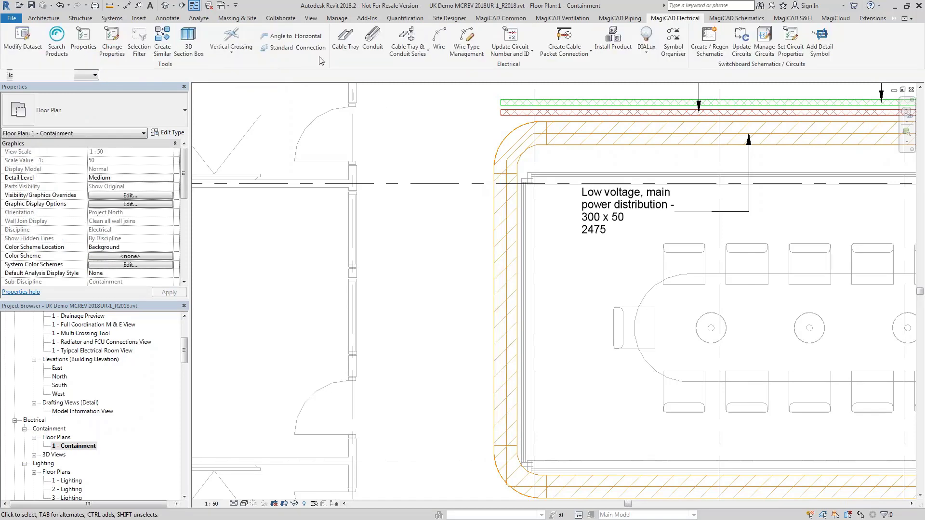
Start a MagiCAD cable tray on low-voltage distribution system Ss_70_30_45_45 using the Channel Cable Tray type with fittings.
left_click(343, 47)
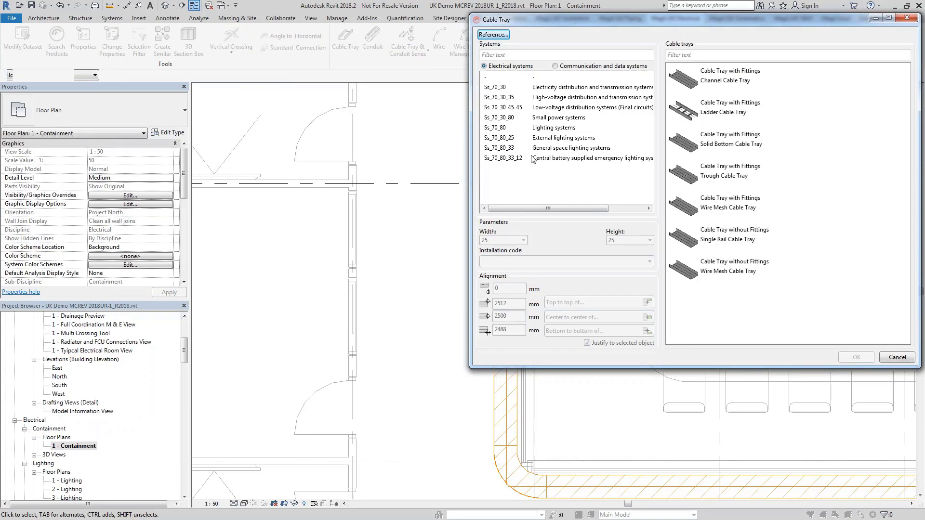
left_click_drag(576, 21, 396, 70)
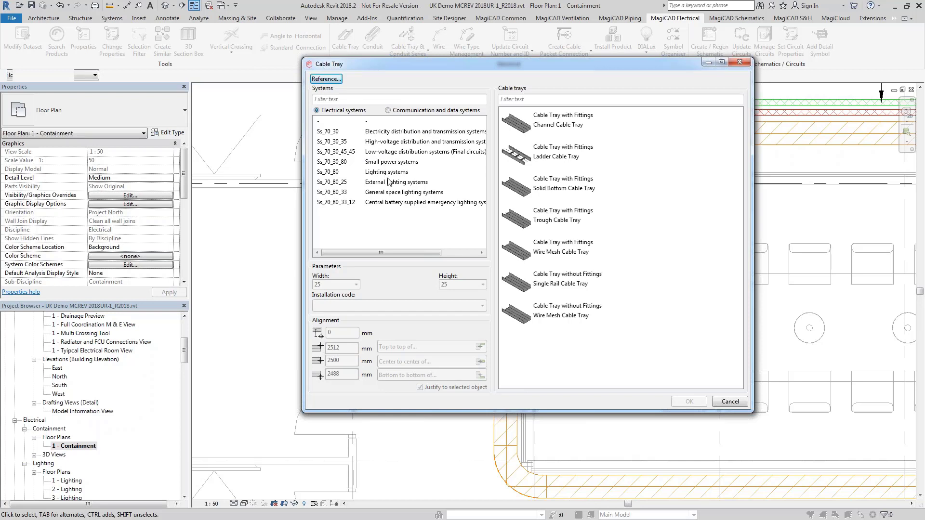
left_click(389, 155)
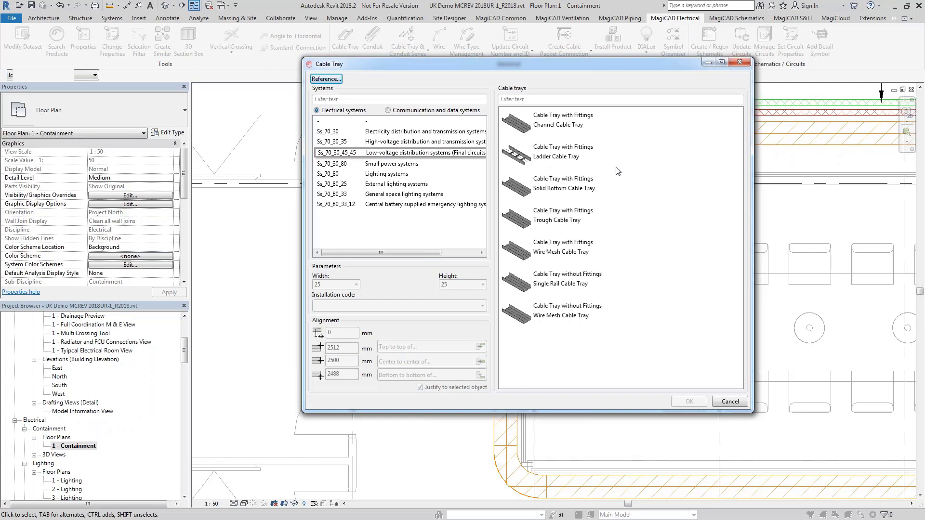
left_click(573, 126)
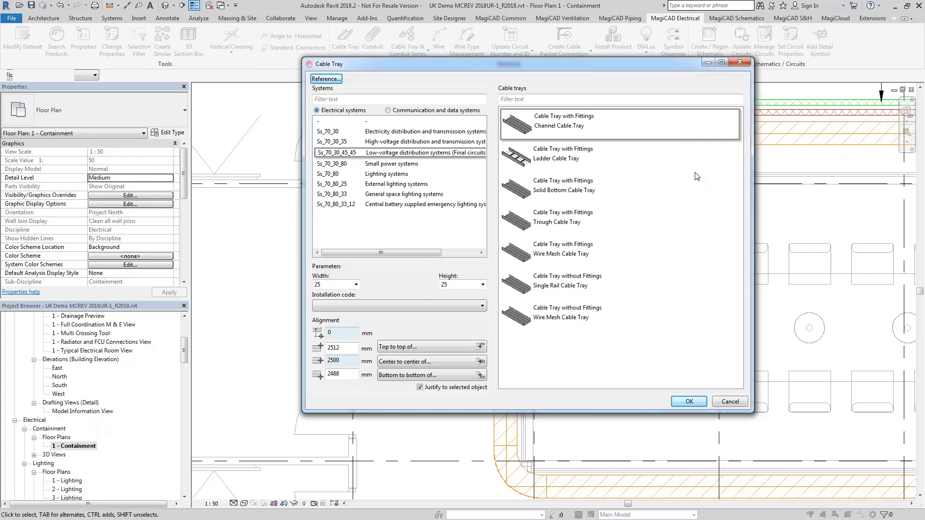
Set the new cable tray's width to 300 mm and its installation code to P, Pendant.
left_click(357, 285)
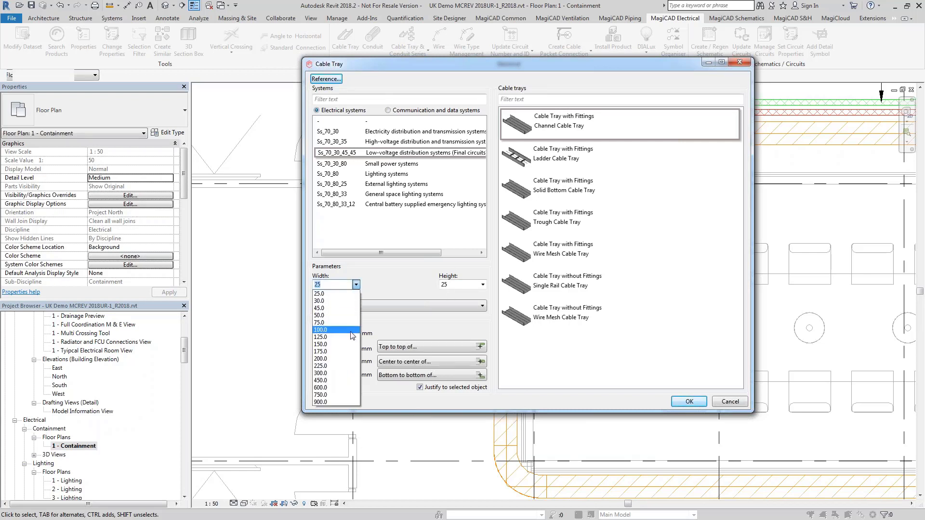
left_click(338, 373)
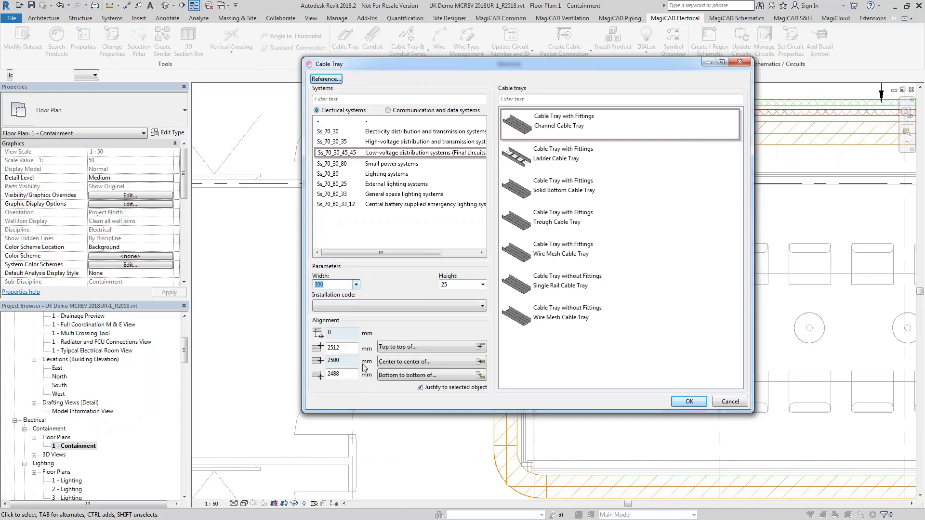
left_click(483, 285)
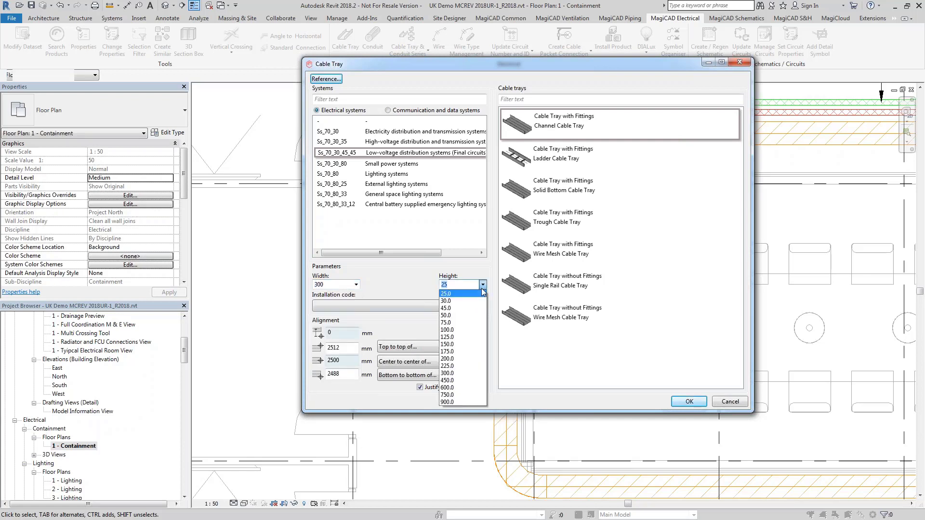
left_click(482, 290)
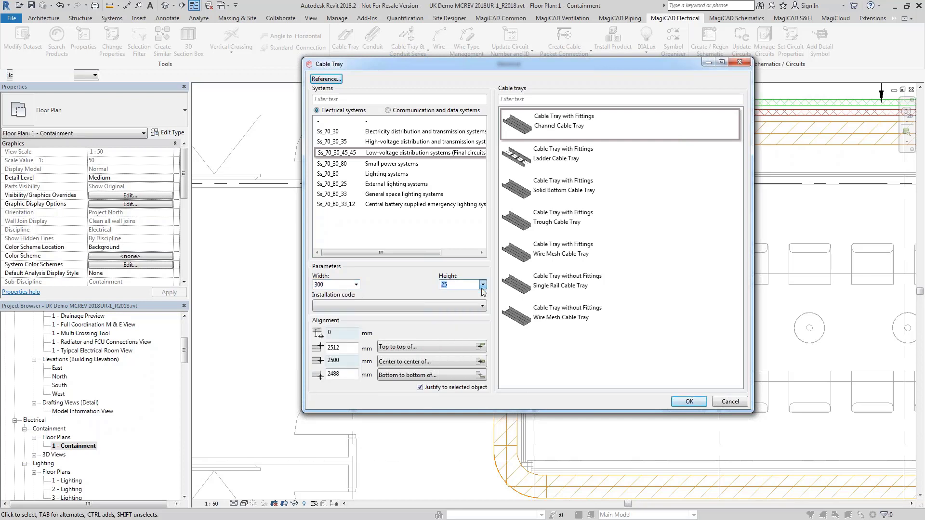
left_click(404, 308)
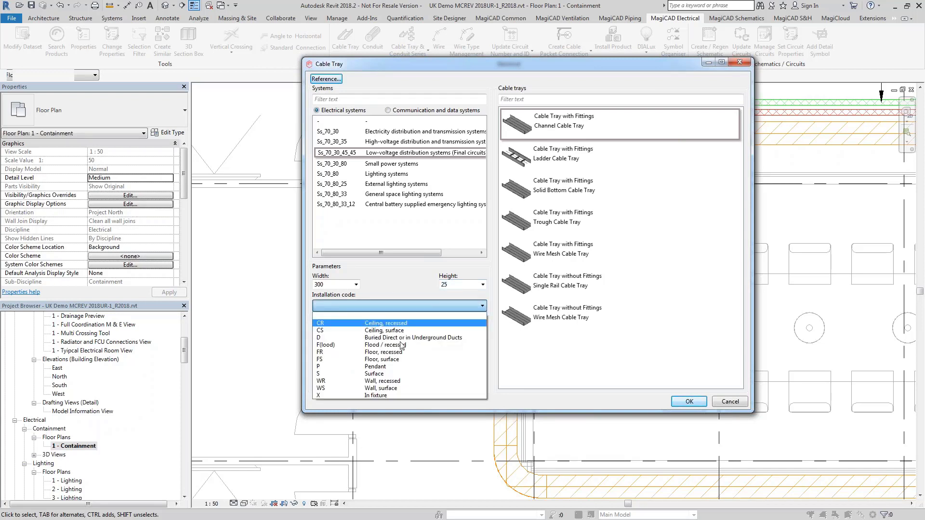
left_click(403, 366)
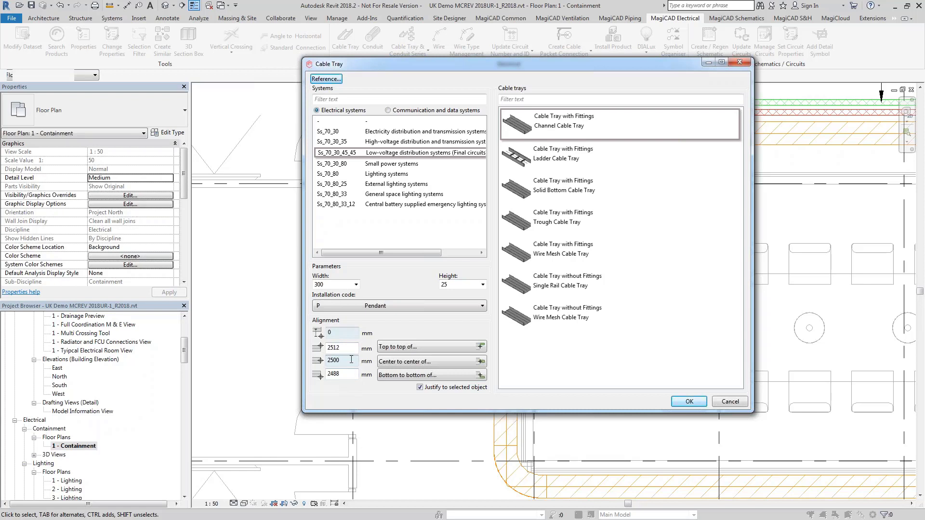
Align the new tray centre to centre with the existing 300x50 mm Ladder Cable Tray and accept the tray settings.
left_click(404, 369)
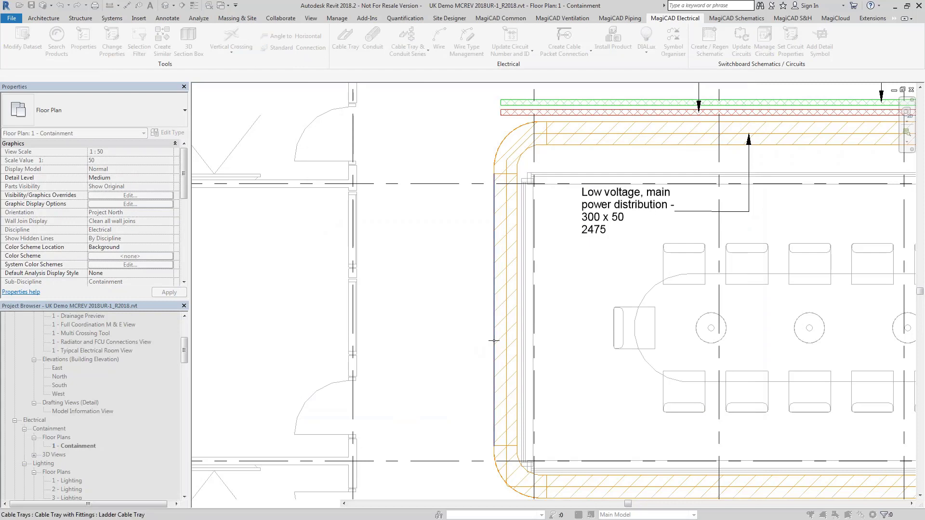
left_click(488, 342)
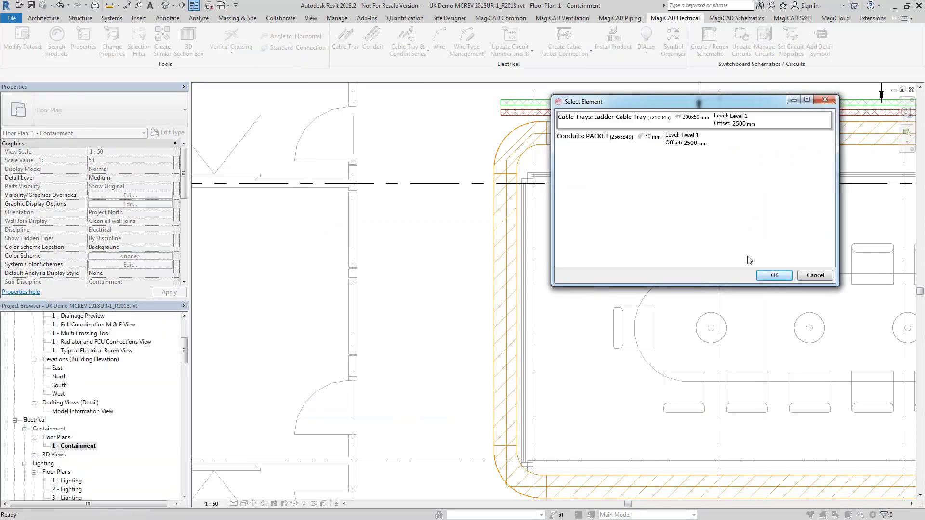
left_click(782, 278)
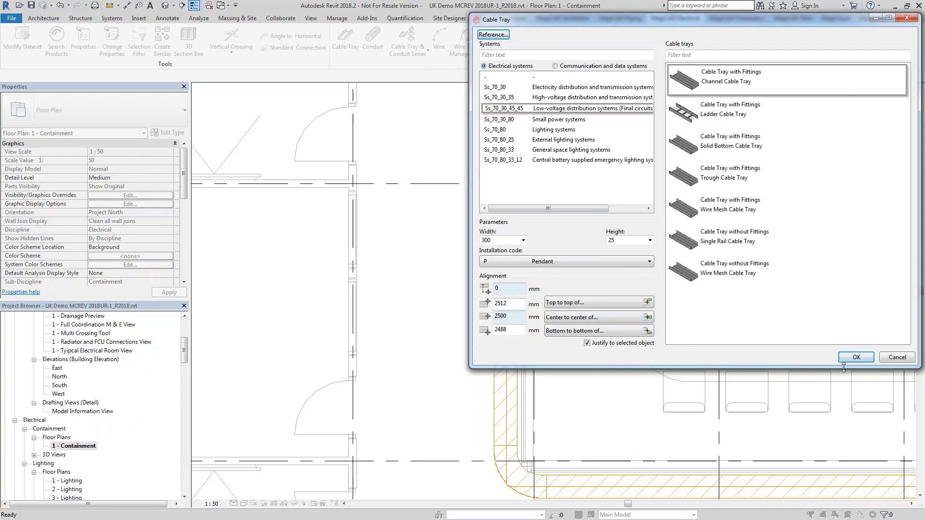
left_click(856, 358)
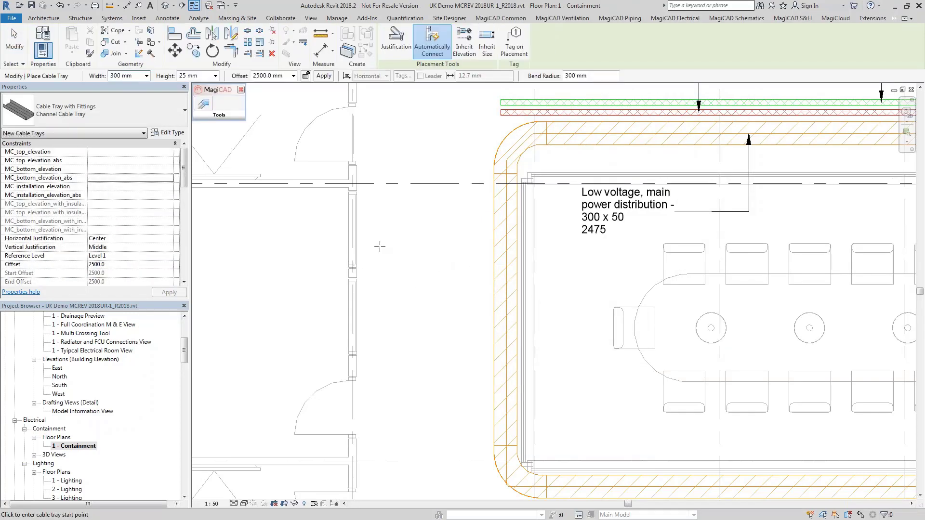
Turn off automatic connection and draw a horizontal channel tray about 4720 mm long across the vertical ladder tray into the meeting room.
left_click(432, 41)
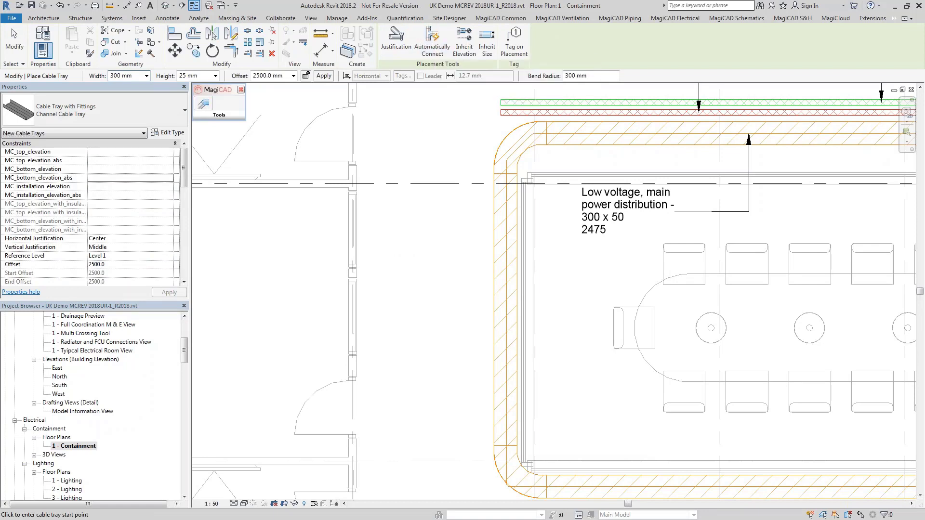
left_click(363, 239)
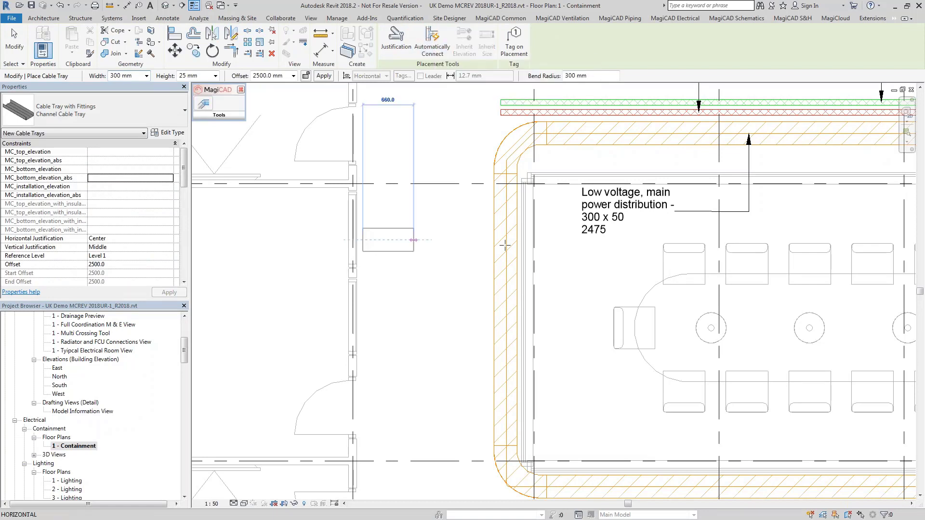
left_click(726, 240)
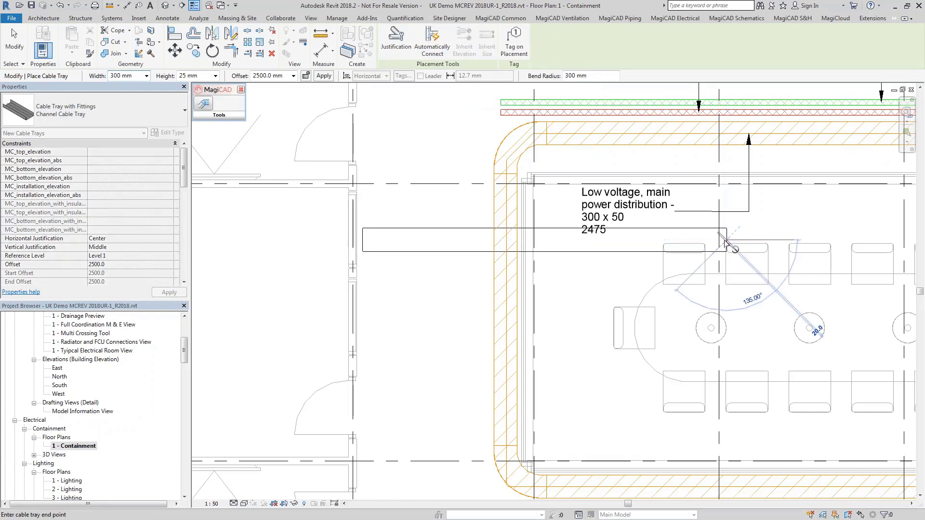
key("Escape")
key("Escape")
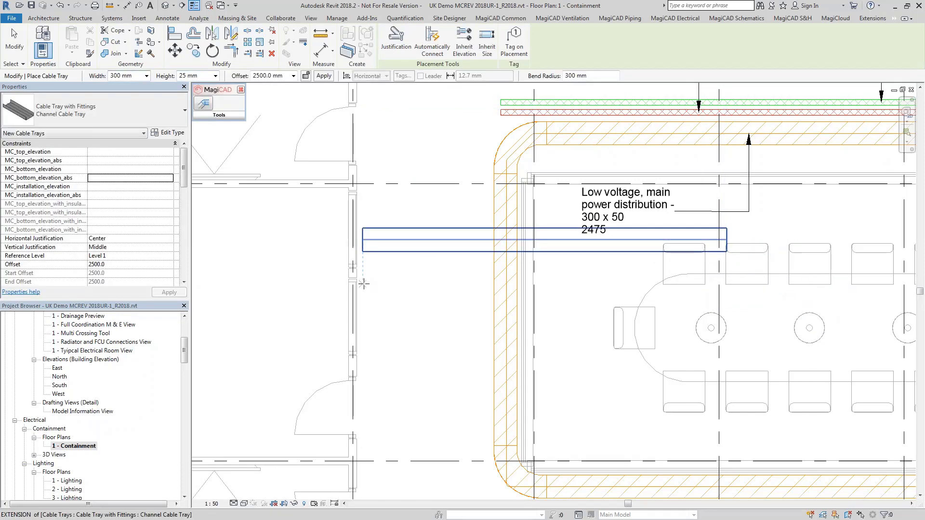
Draw three more parallel channel trays about 4720 mm long below the first, each crossing the vertical ladder tray.
left_click(363, 284)
left_click(732, 284)
key("Escape")
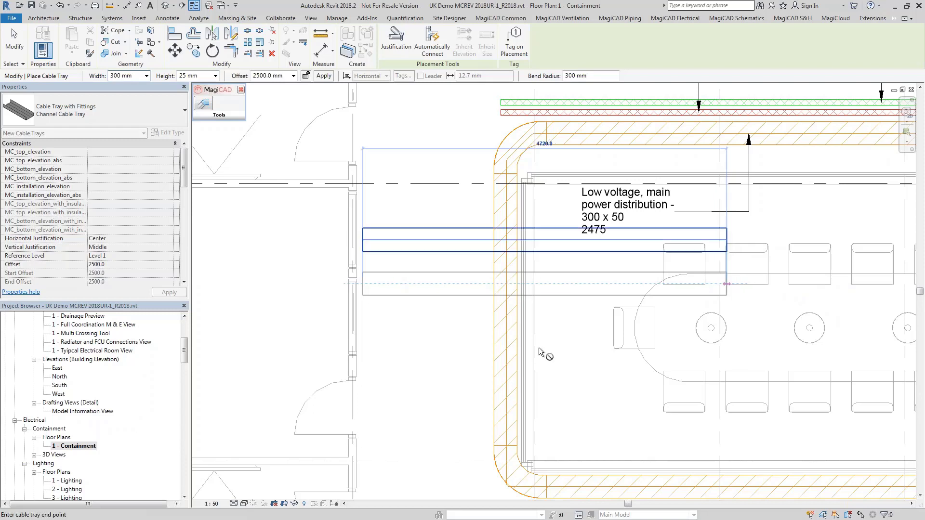
left_click(362, 327)
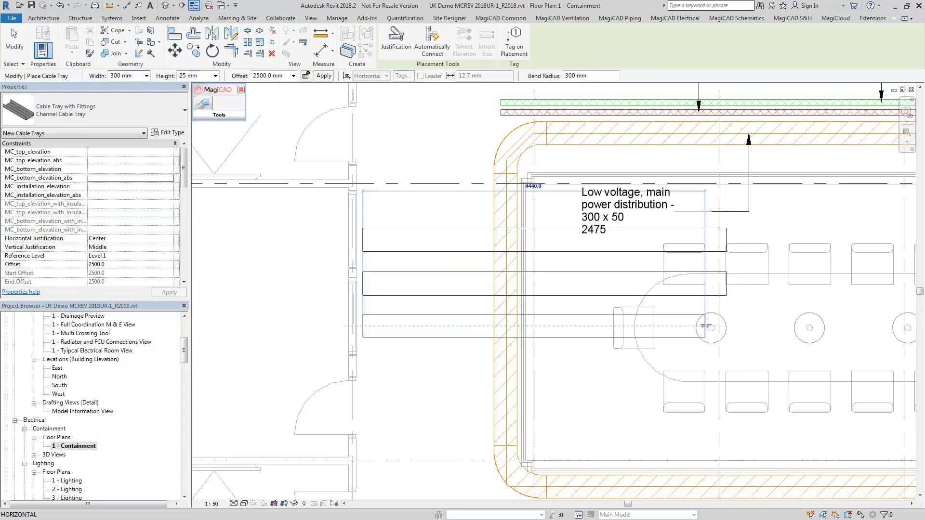
left_click(728, 326)
key("Escape")
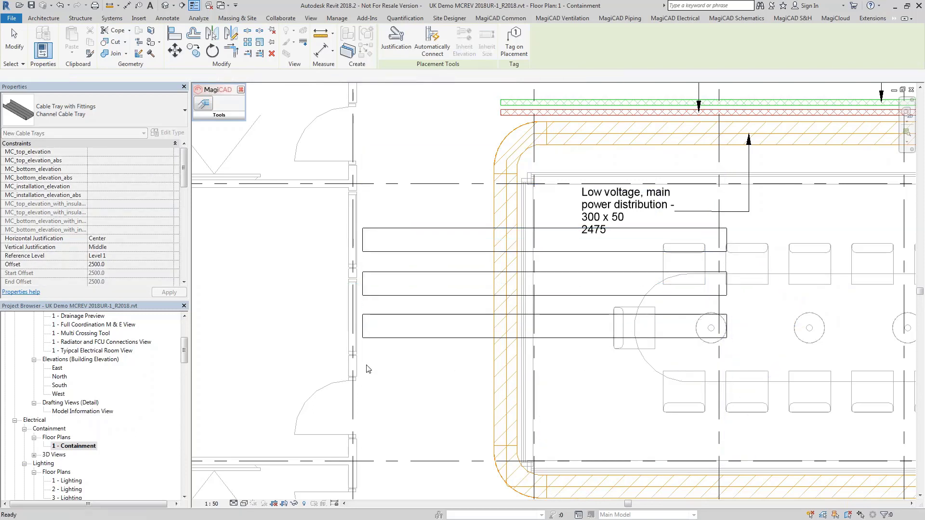
left_click(364, 365)
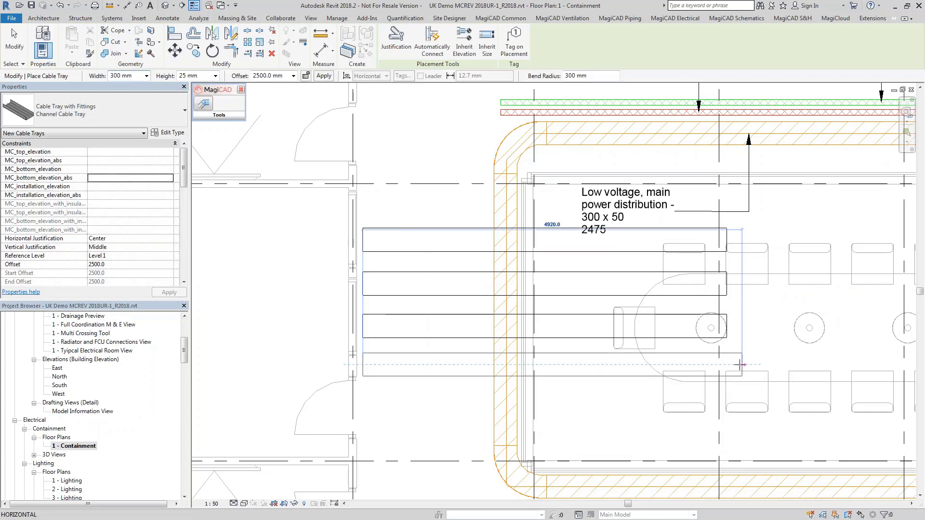
left_click(727, 364)
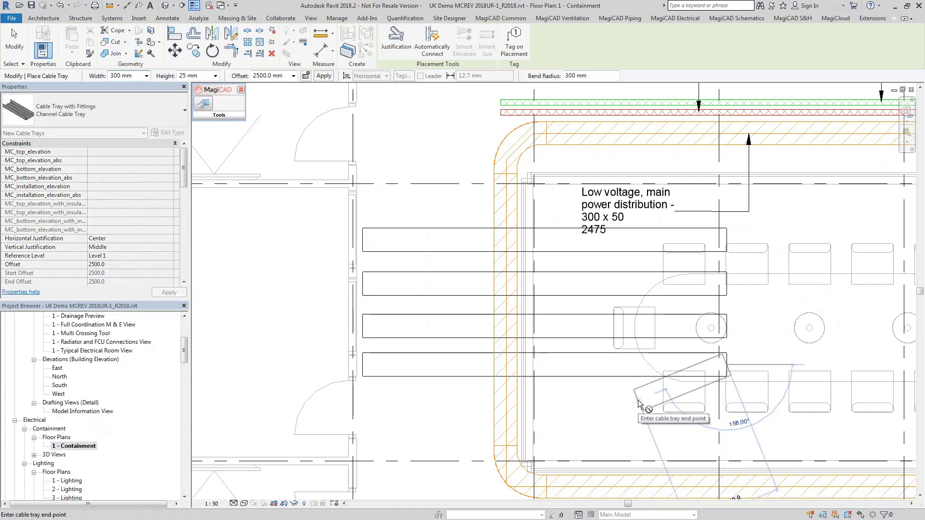
key("Escape")
Draw a short horizontal channel tray below the four long ones, ending before the ladder tray, and try the Angle to Horizontal tool.
middle_click_drag(451, 433, 442, 357)
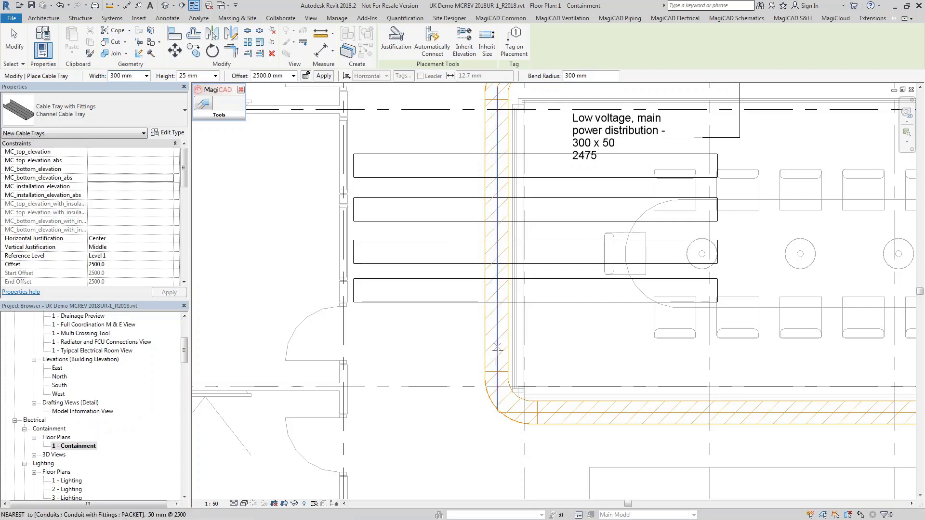
left_click(354, 332)
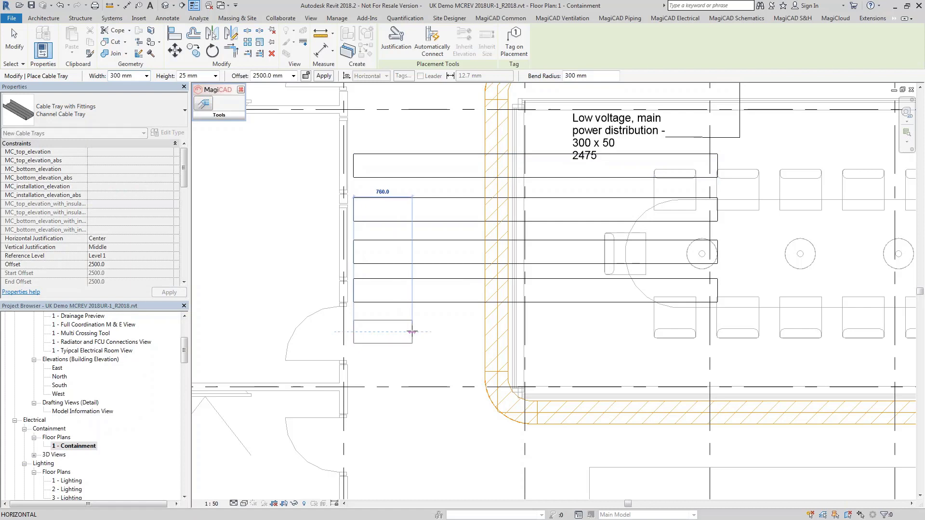
left_click(442, 331)
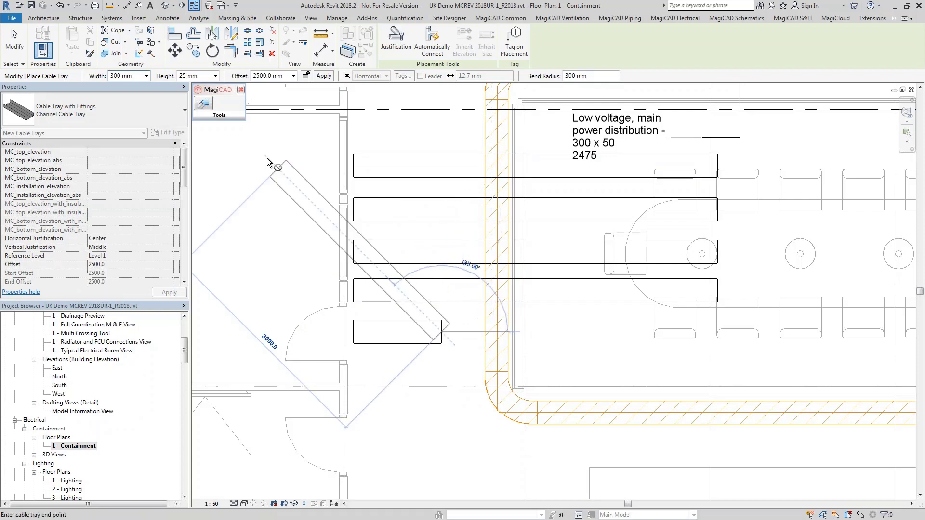
left_click(206, 106)
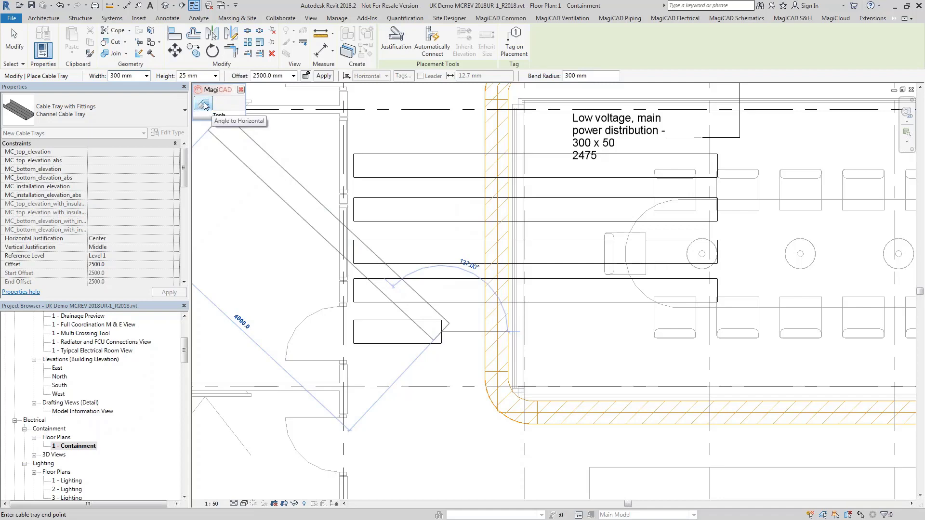
left_click(204, 105)
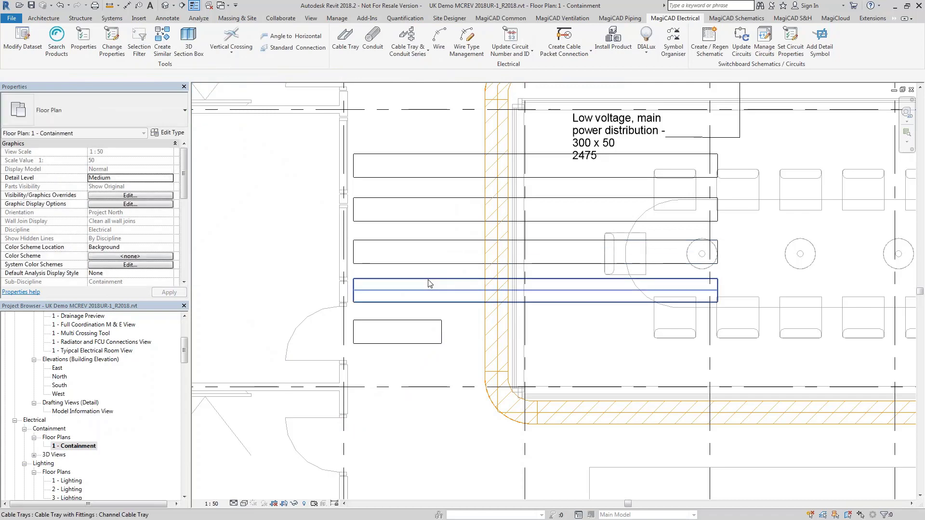
Set the Angle to Horizontal alignment 150 mm on top of the 300x50 mm Ladder Cable Tray, without justifying to the selected object.
left_click(430, 283)
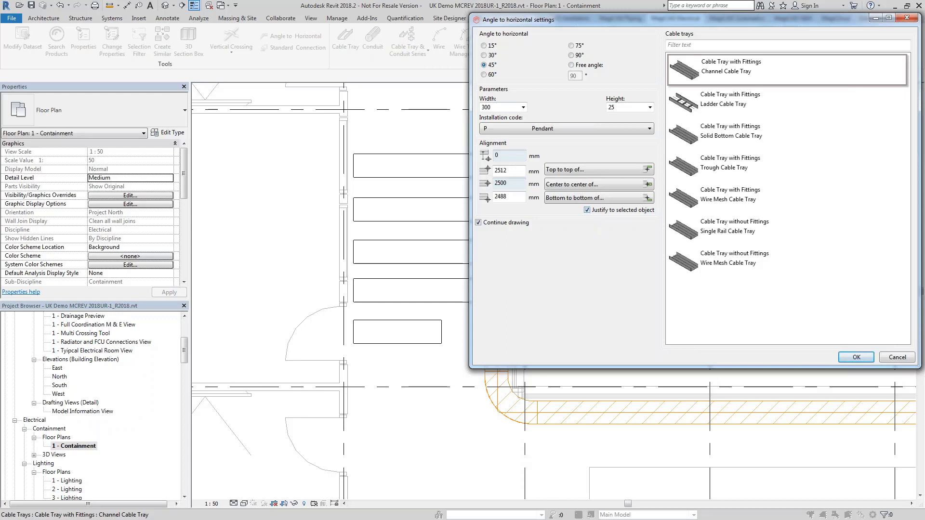
left_click(587, 210)
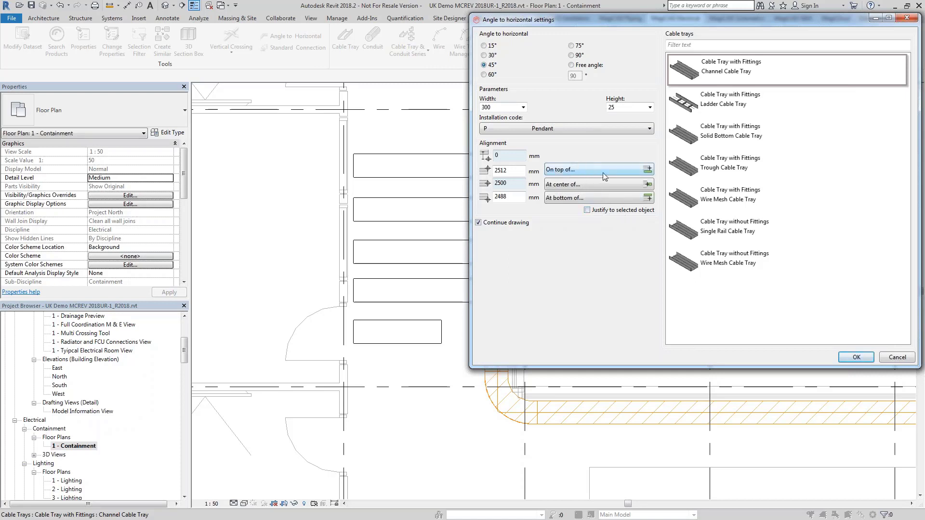
left_click(583, 202)
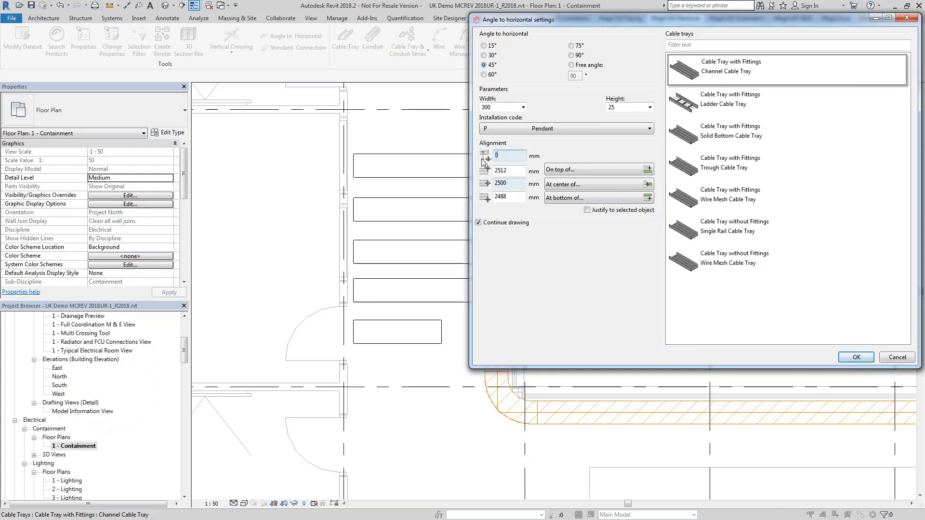
type("150")
left_click(583, 170)
left_click(488, 325)
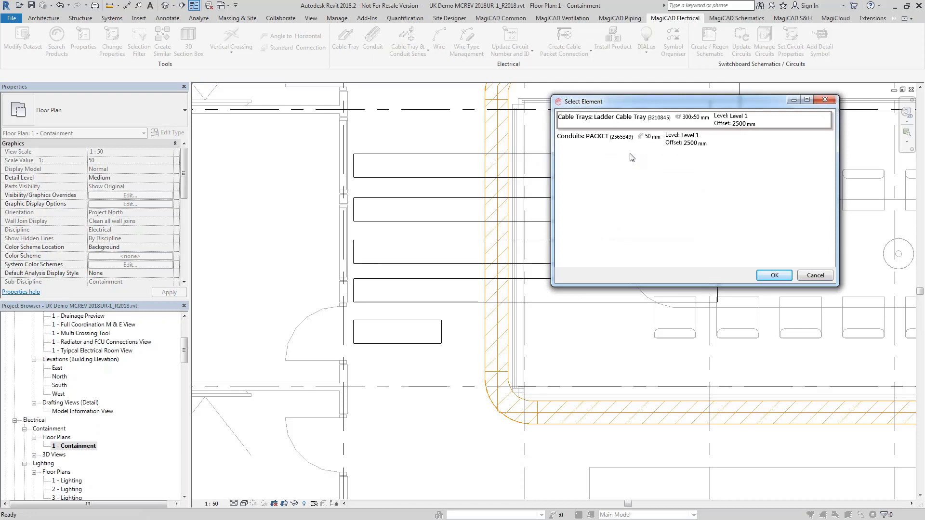
left_click(774, 276)
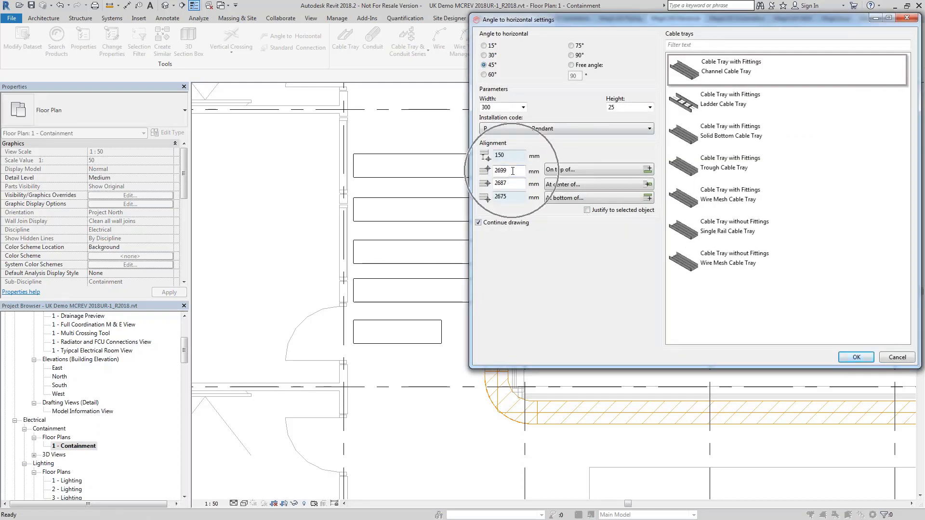
Accept the angle settings and draw the raised channel tray segment horizontally across the vertical ladder tray.
left_click(518, 197)
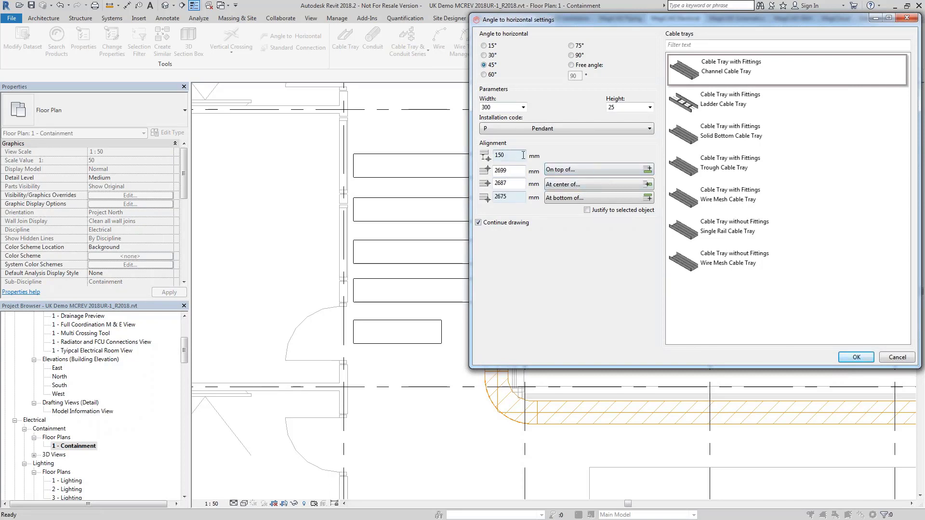
left_click(856, 357)
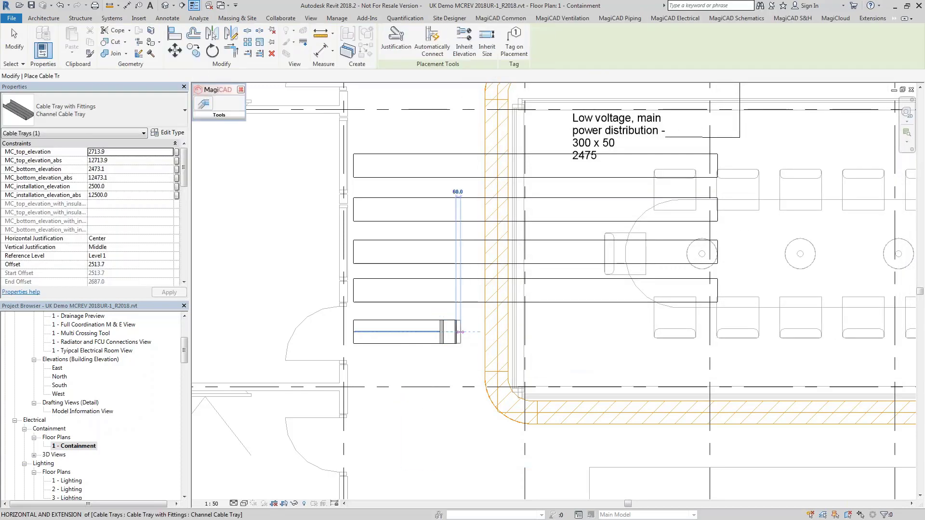
left_click(526, 330)
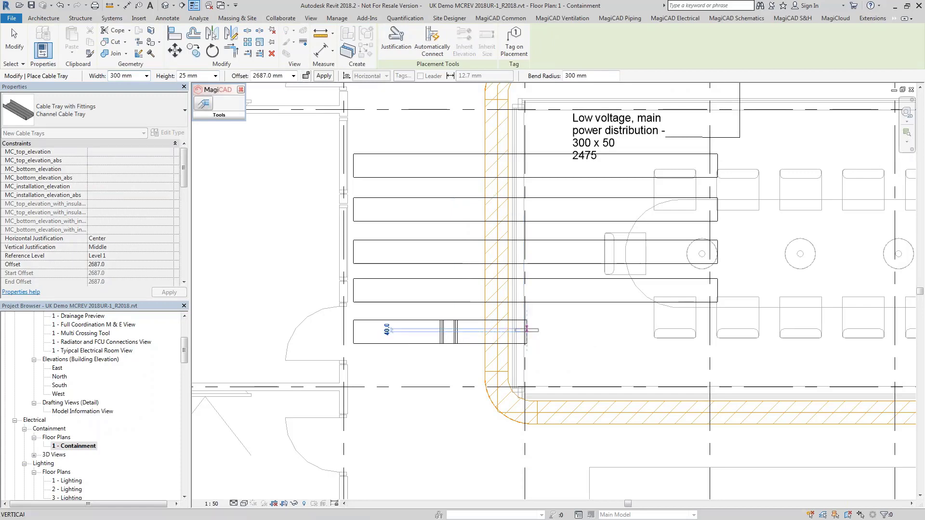
Bring the raised tray back down with a 0 mm offset at the centre of its original segment and extend it to the other trays' ends.
left_click(206, 103)
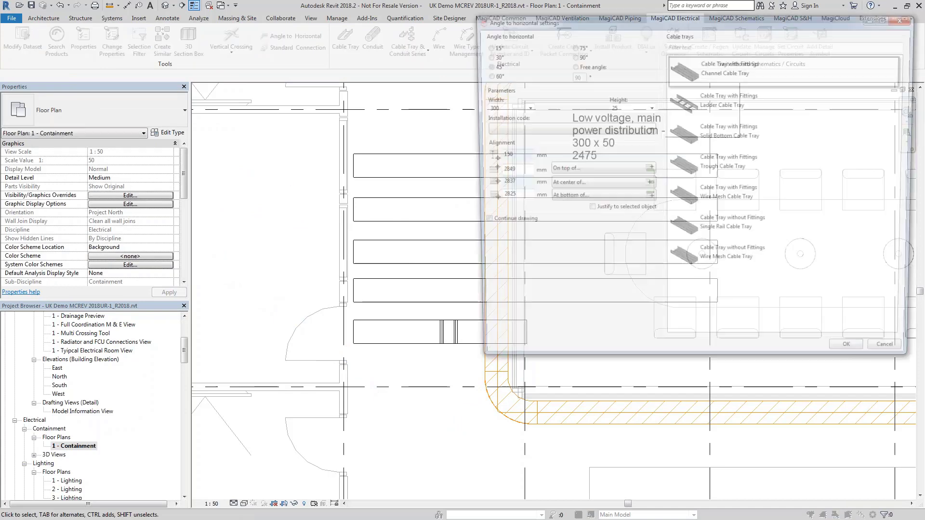
double_click(505, 154)
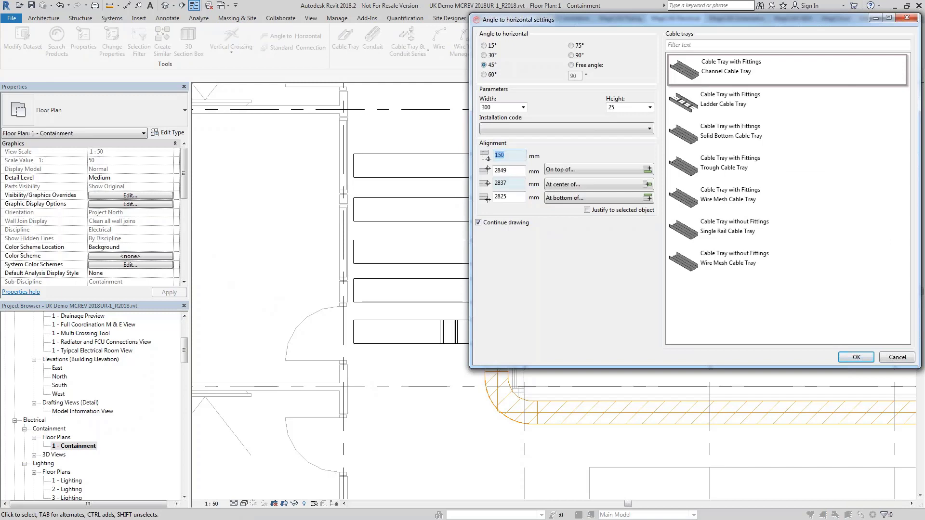
type("0")
left_click(566, 185)
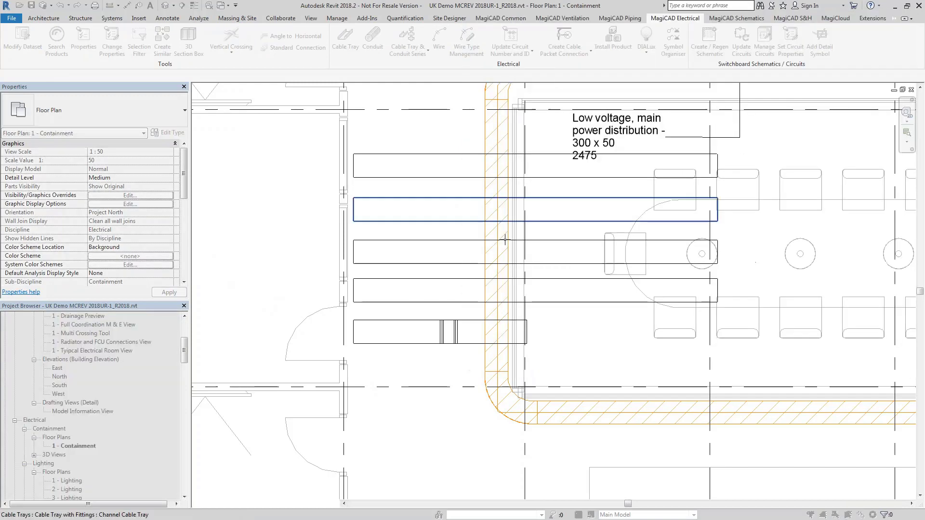
left_click(420, 337)
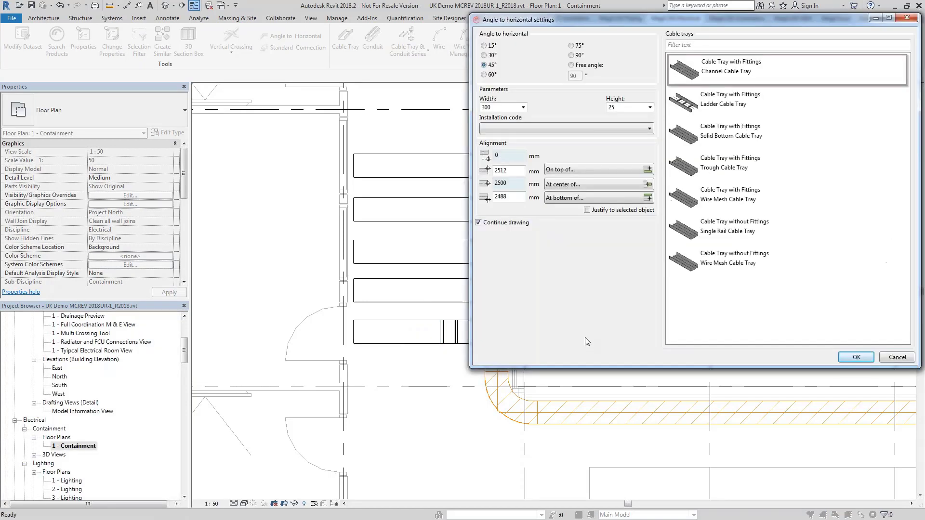
left_click(857, 357)
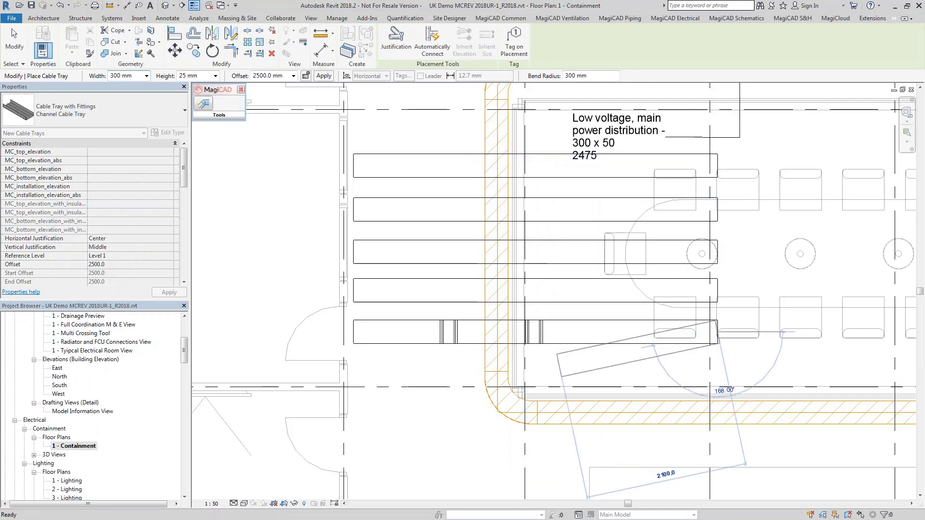
key("Escape")
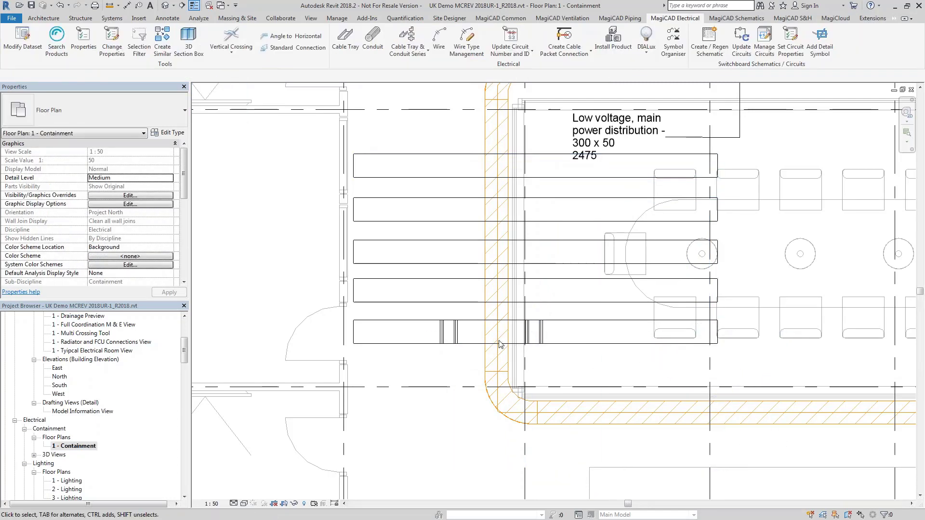
Create a 3D Section Box view of the crossing trays named "(3D) Cont" with the "3D User Review - Coordination M & E" template.
middle_click_drag(542, 353, 497, 390)
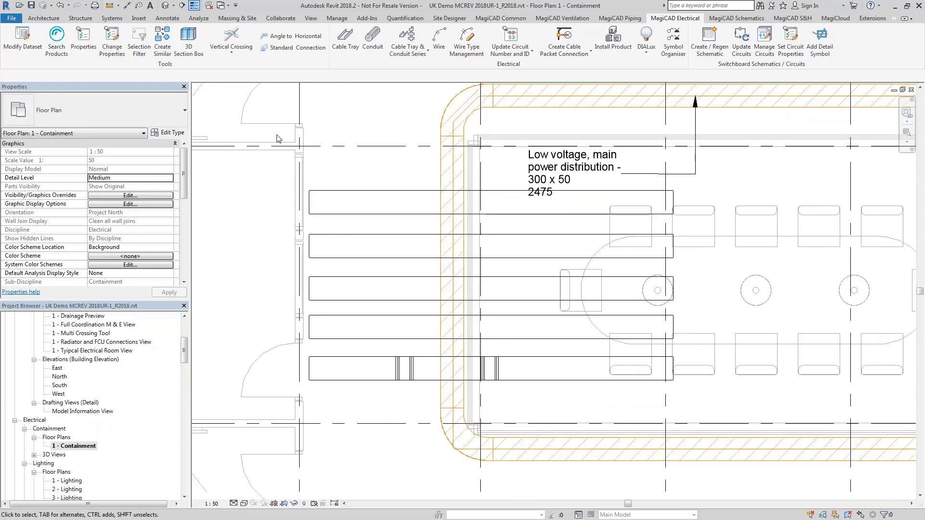
left_click_drag(266, 107, 707, 474)
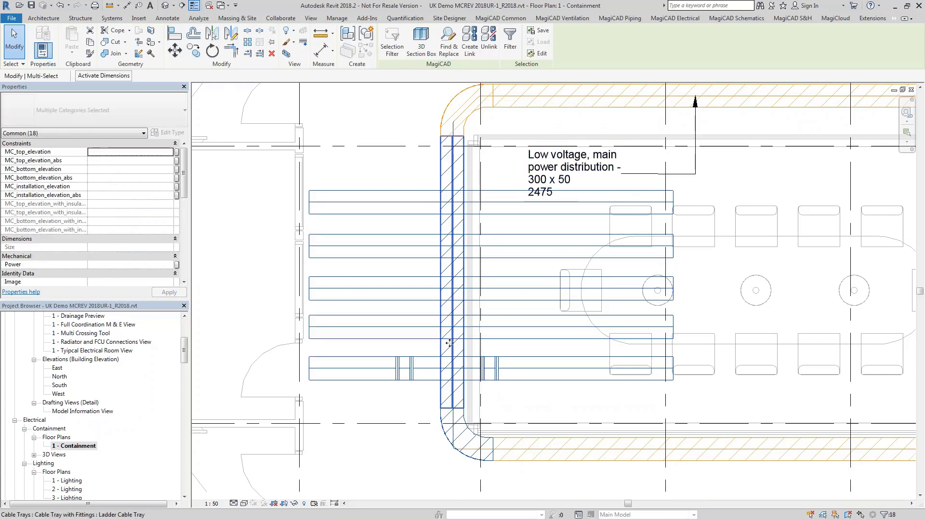
left_click(415, 54)
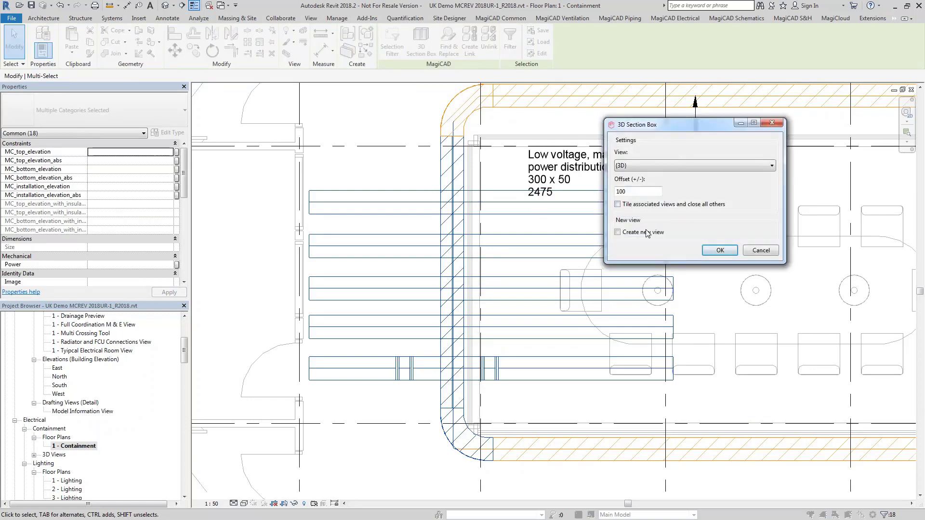
left_click(643, 233)
left_click_drag(628, 255, 692, 256)
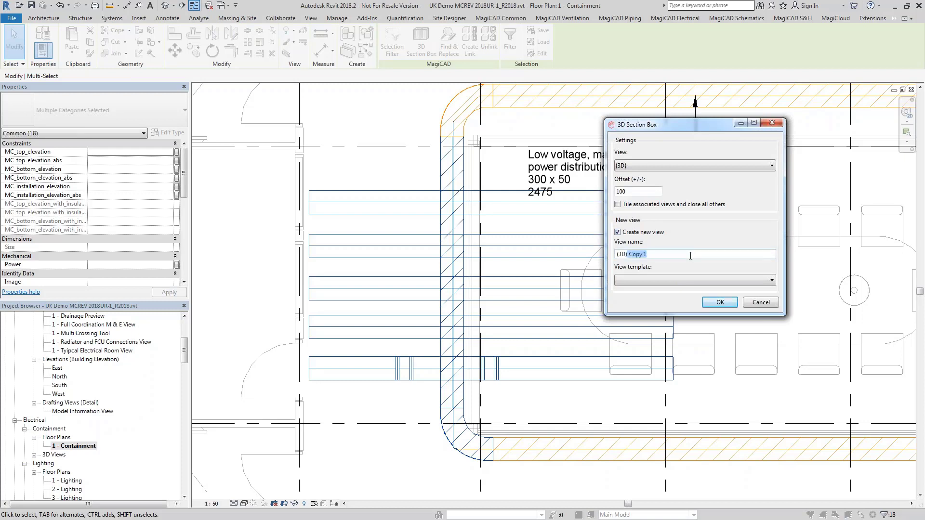
type("Co")
left_click(675, 280)
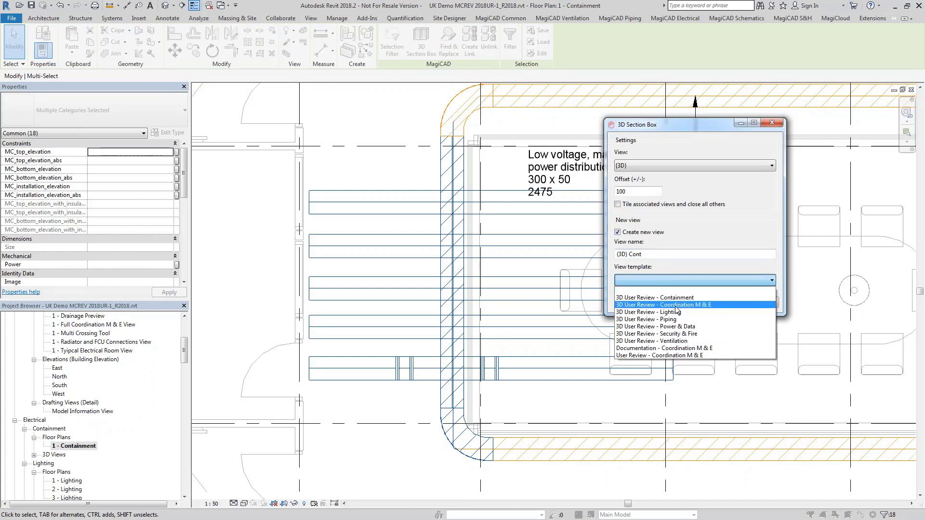
left_click(676, 305)
left_click(720, 302)
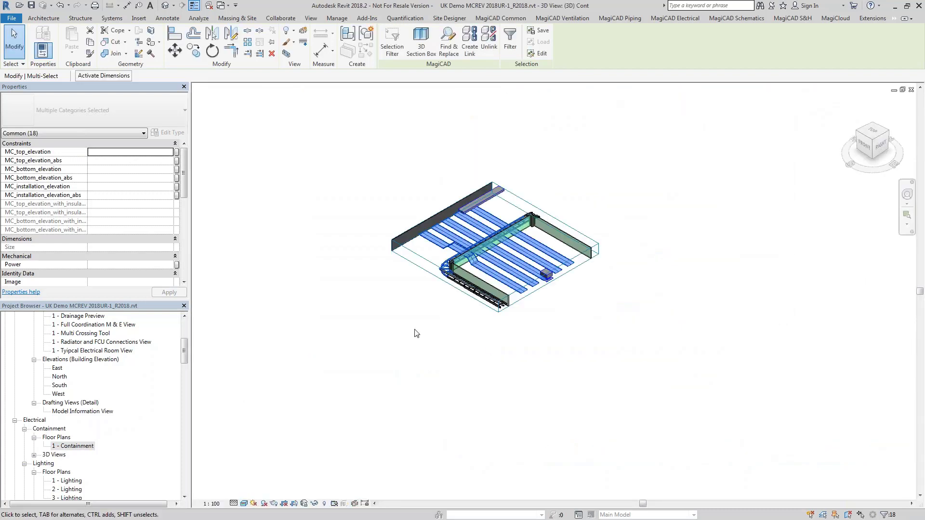
Close the Lighting Strategy and Builderswork Layout views and tile the 3D Cont view beside the Containment plan.
middle_click_drag(417, 316, 646, 330, "shift")
scroll(518, 242, "up", 3)
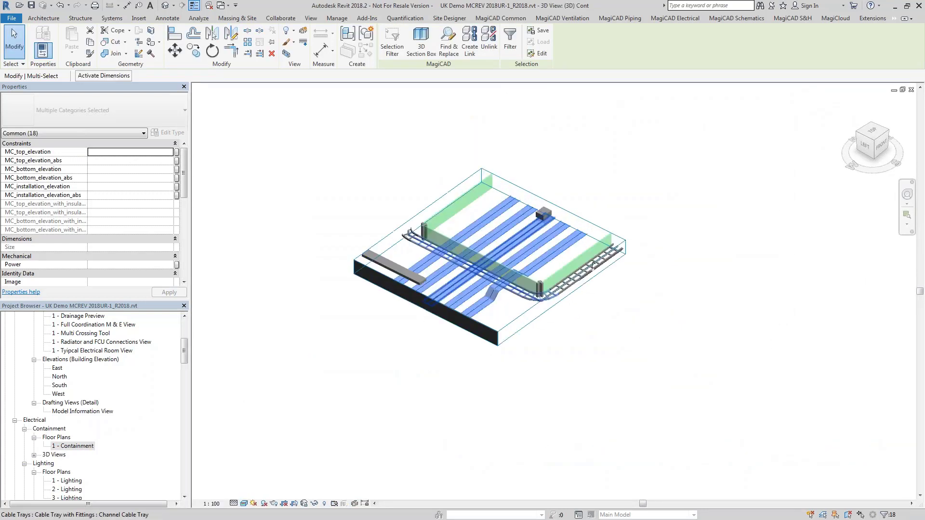
scroll(536, 305, "up", 3)
middle_click_drag(534, 329, 500, 329, "shift")
middle_click_drag(517, 327, 515, 322, "shift")
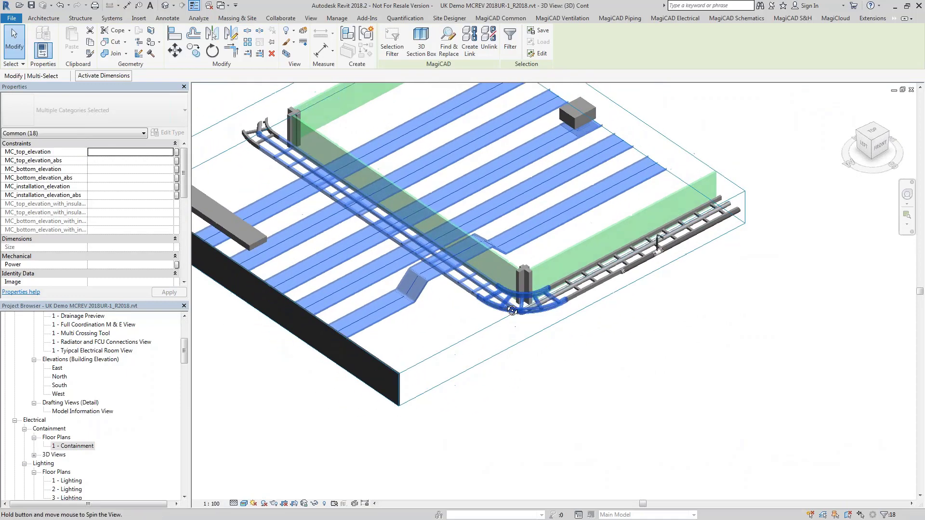
middle_click_drag(488, 255, 459, 311)
key("w")
key("t")
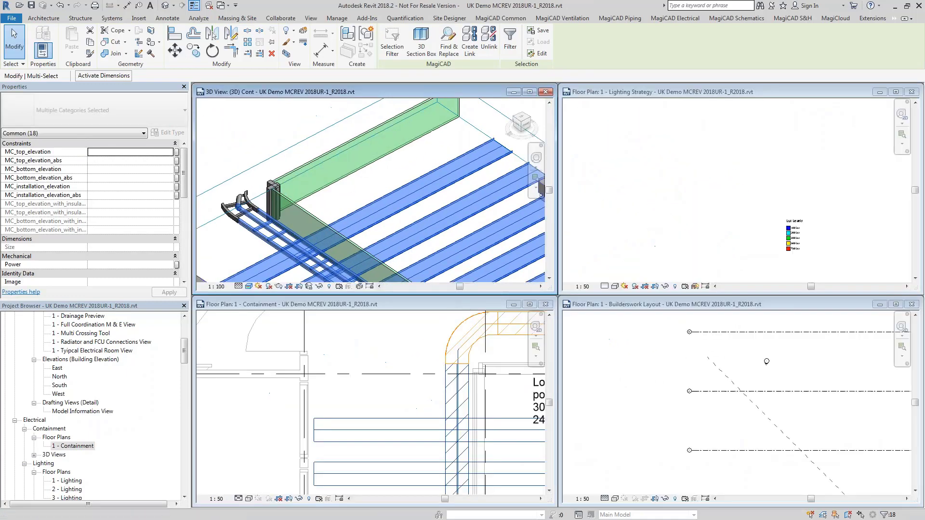
left_click(911, 91)
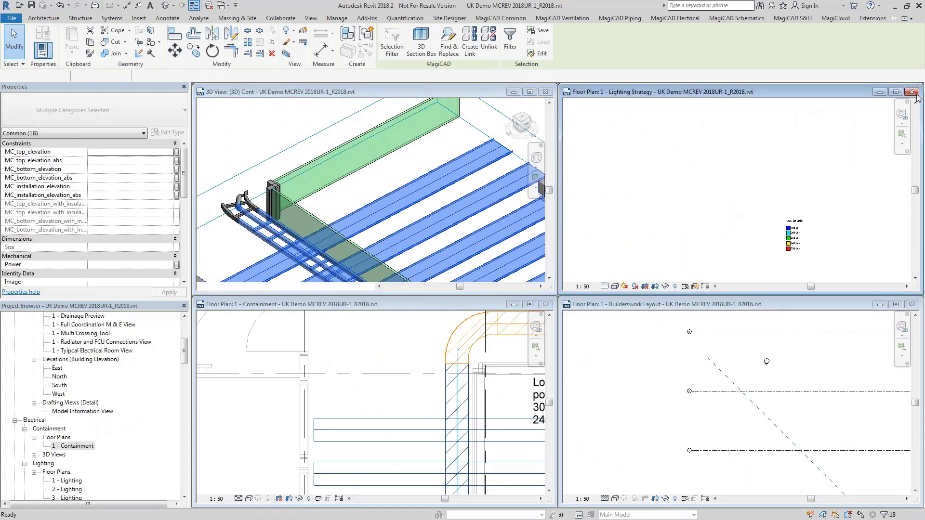
left_click(912, 304)
key("w")
key("t")
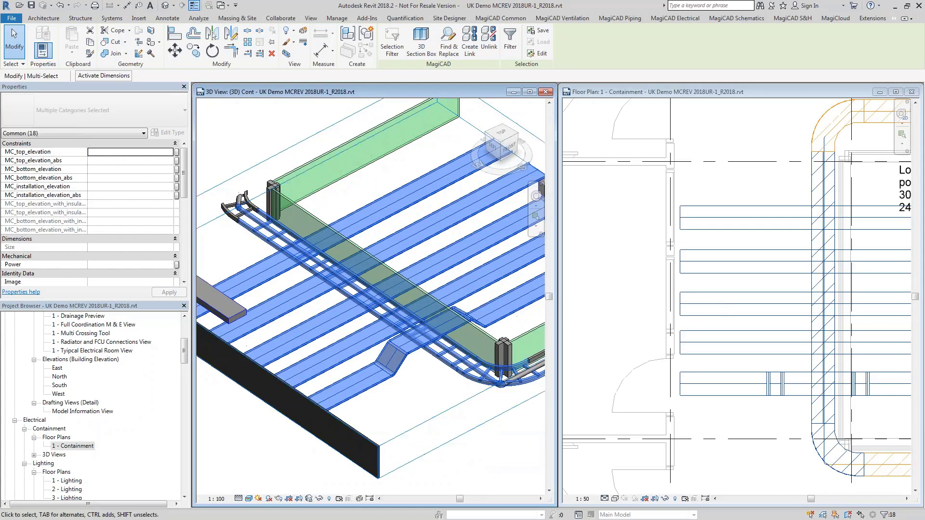
Apply a vertical crossing to the channel tray directly above the raised one in plan, crossing the ladder tray by the minimum distance method.
middle_click_drag(434, 308, 393, 304)
left_click(689, 309)
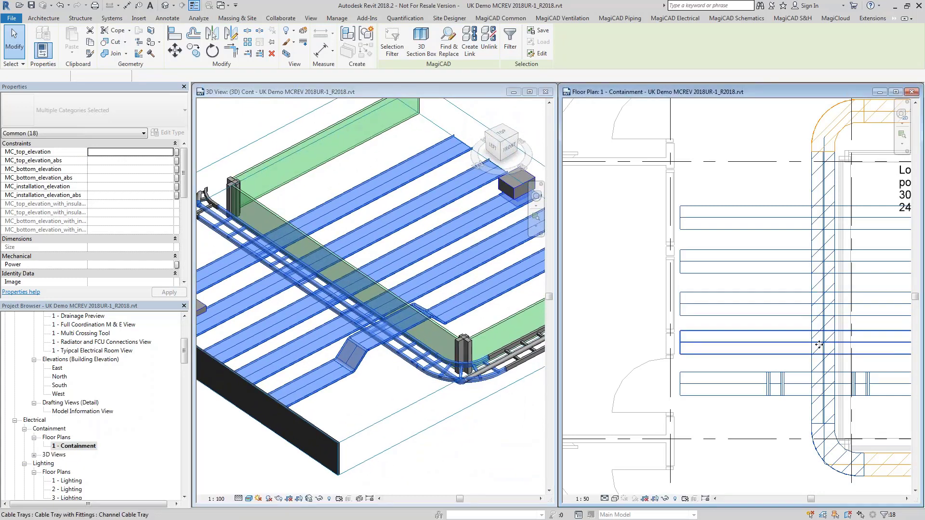
middle_click_drag(821, 349, 737, 363)
scroll(670, 360, "up", 3)
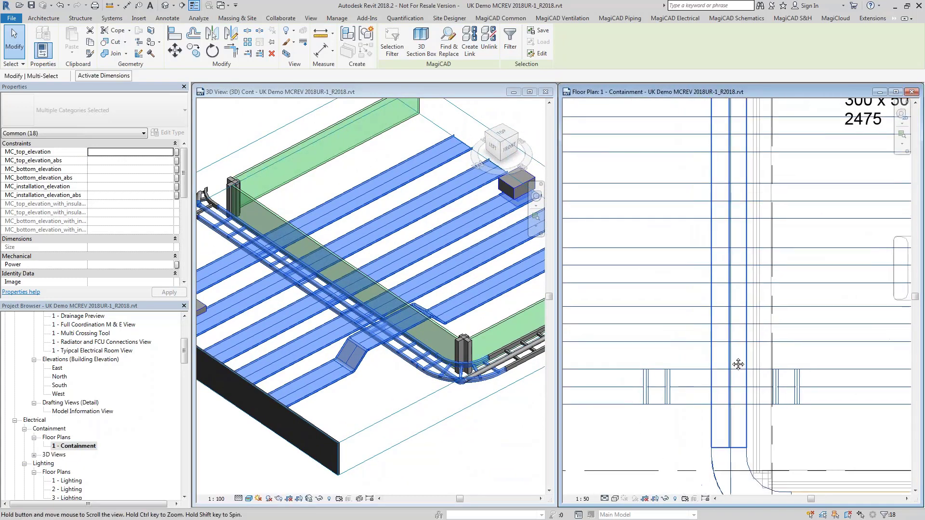
left_click(683, 299)
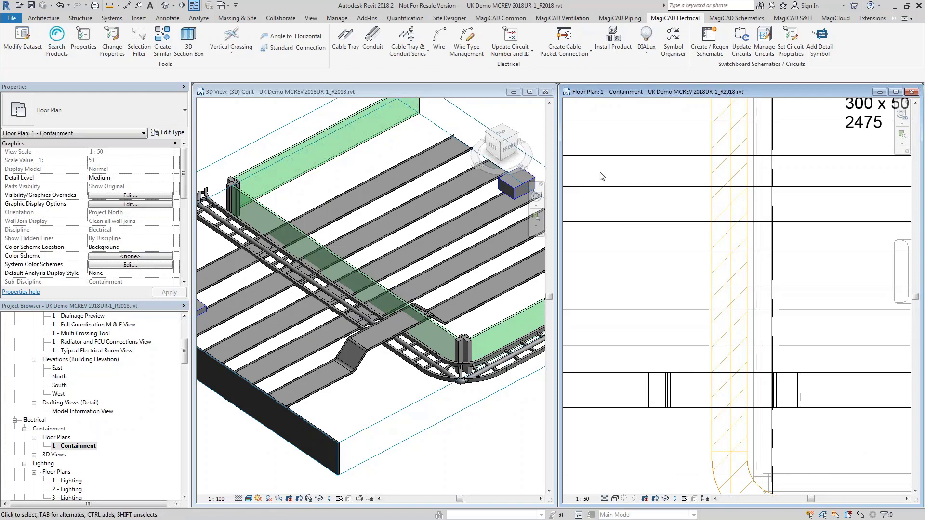
left_click(236, 40)
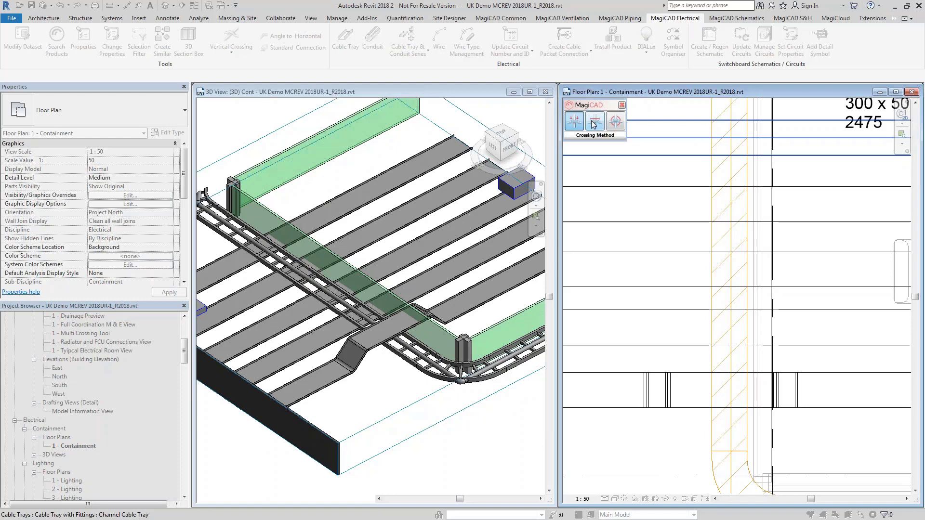
left_click(617, 126)
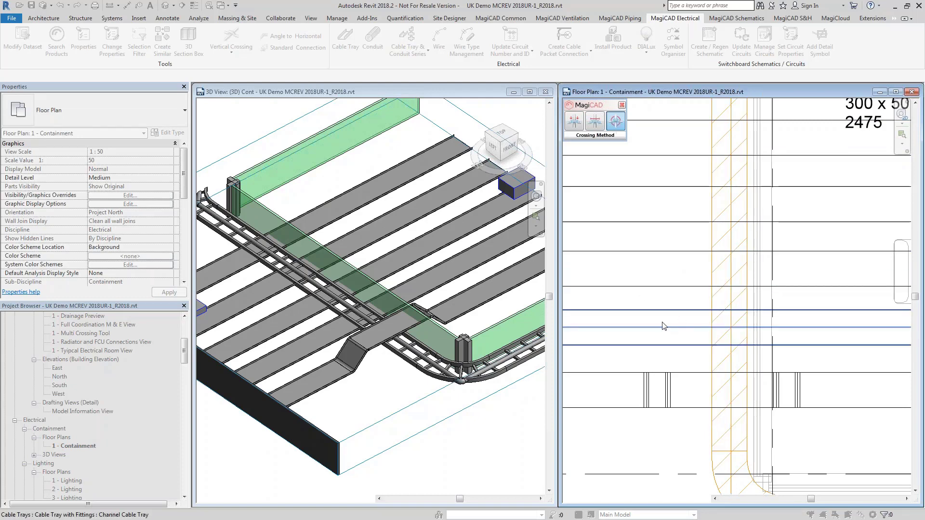
left_click(696, 317)
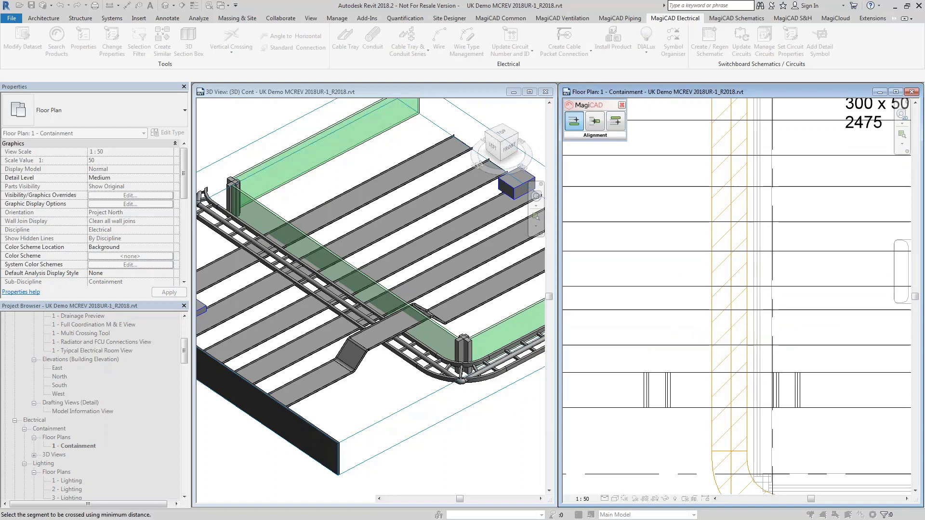
left_click(713, 326)
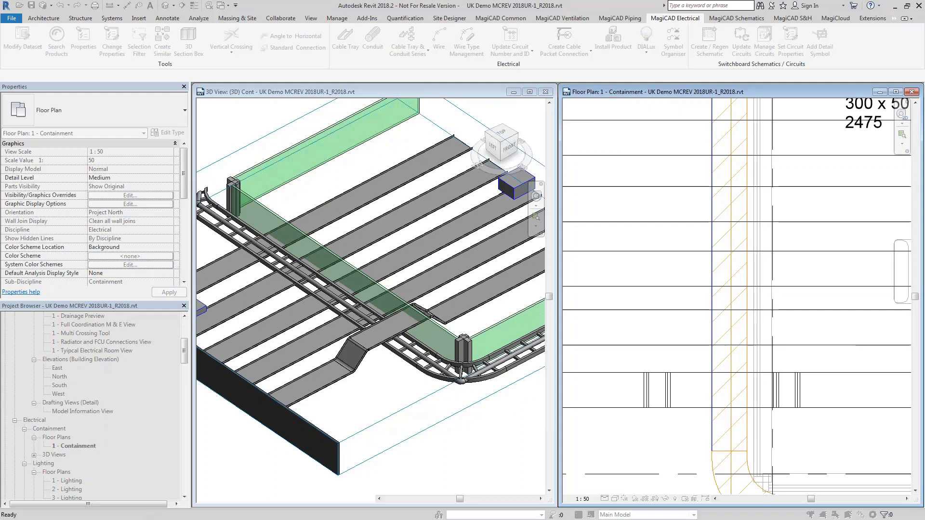
left_click(715, 330)
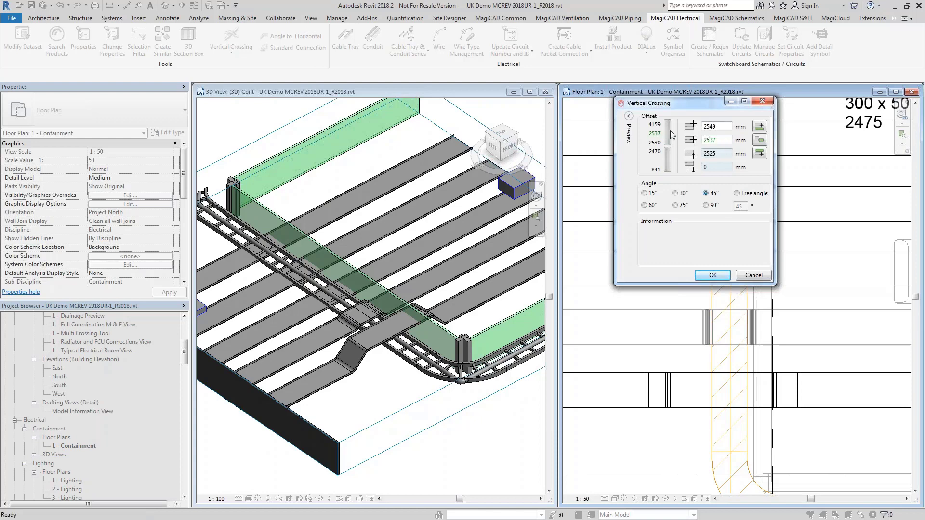
Show the Vertical Crossing preview in the (3D) Cont view and examine the point where the trays cross.
left_click(629, 116)
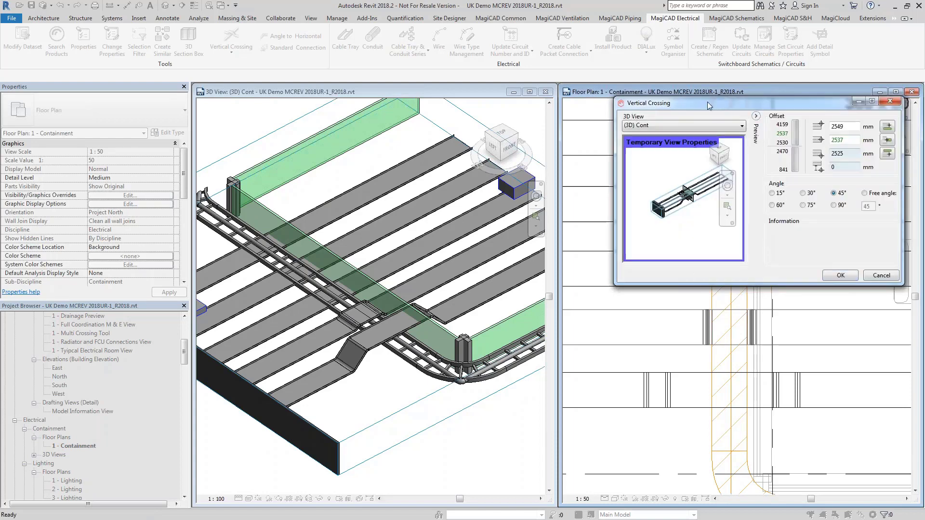
left_click_drag(708, 102, 559, 105)
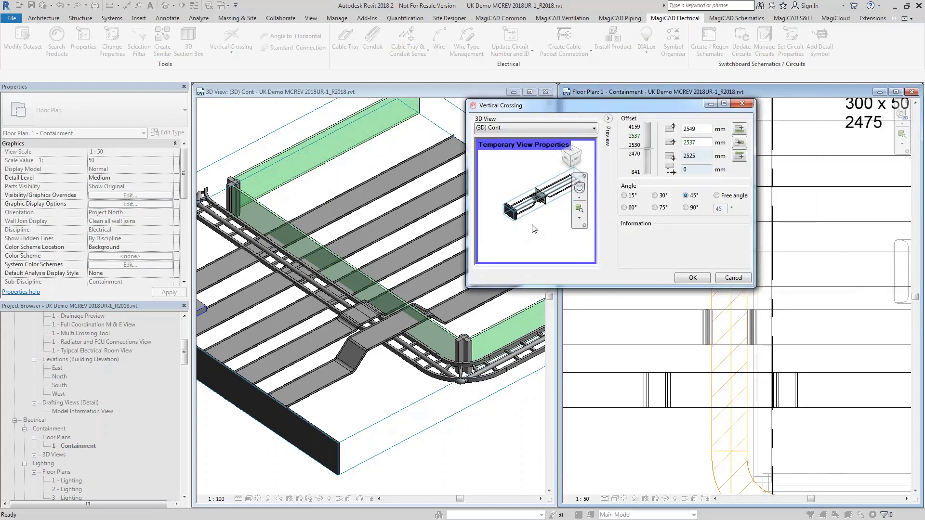
scroll(542, 214, "up", 3)
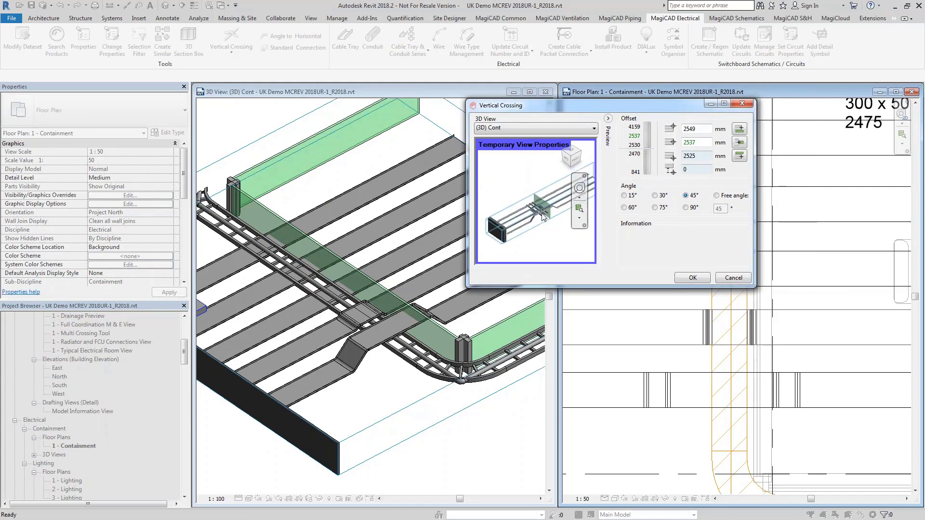
scroll(542, 217, "up", 5)
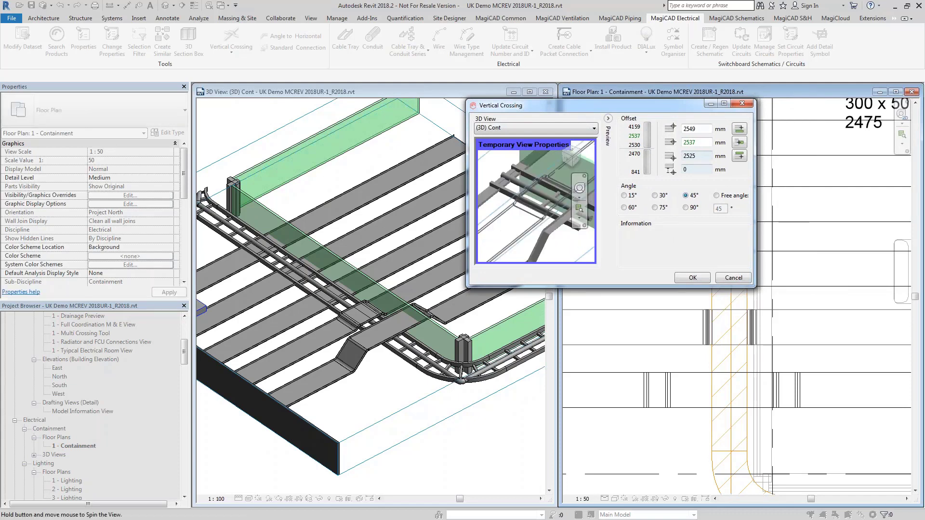
mouse_move(543, 217)
middle_mouse_down("shift")
mouse_move(537, 240)
mouse_move(529, 233)
mouse_move(539, 208)
middle_mouse_up("shift")
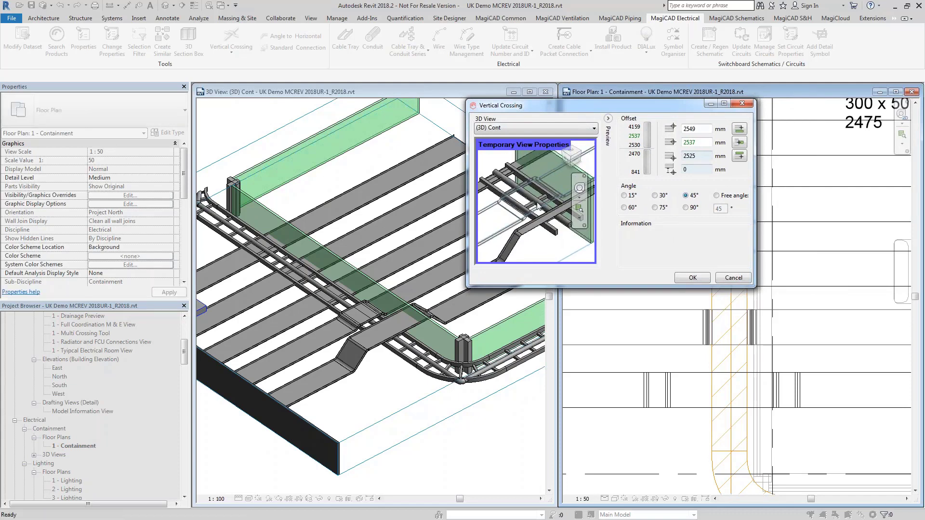
Set the crossing's angle to 30° and its offset to 150 mm, and accept it.
double_click(696, 167)
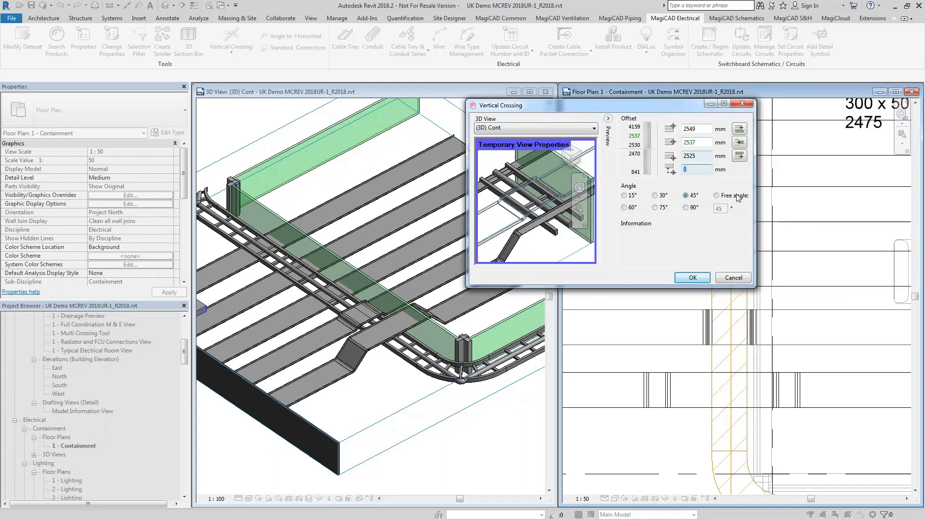
left_click(655, 196)
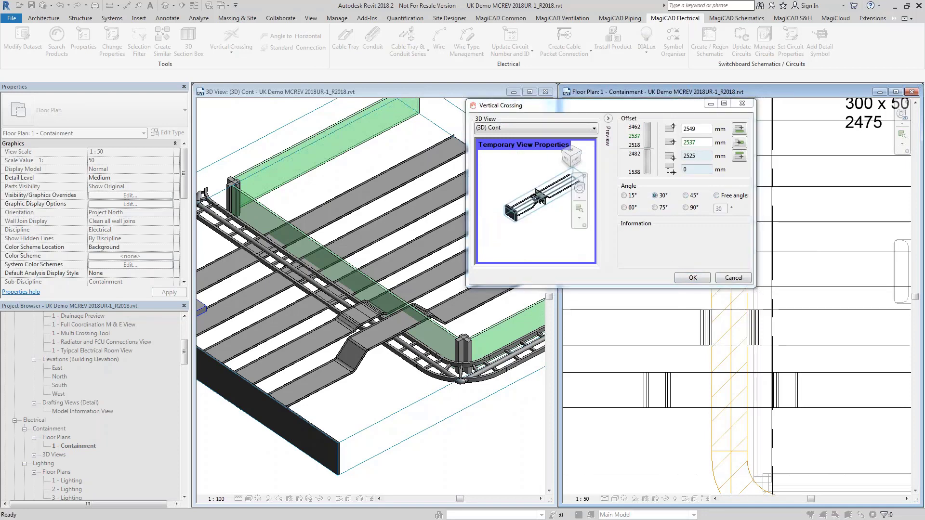
double_click(685, 169)
type("150")
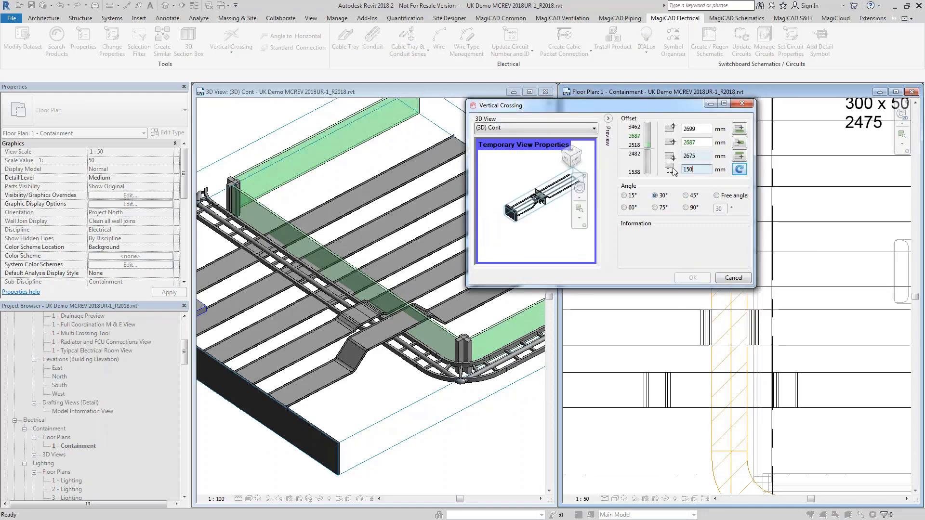
left_click(740, 170)
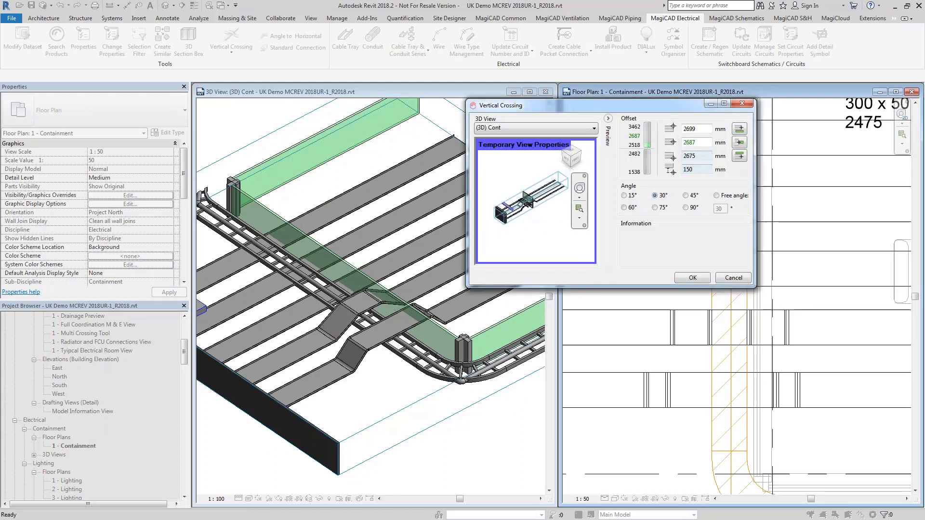
scroll(526, 197, "up", 5)
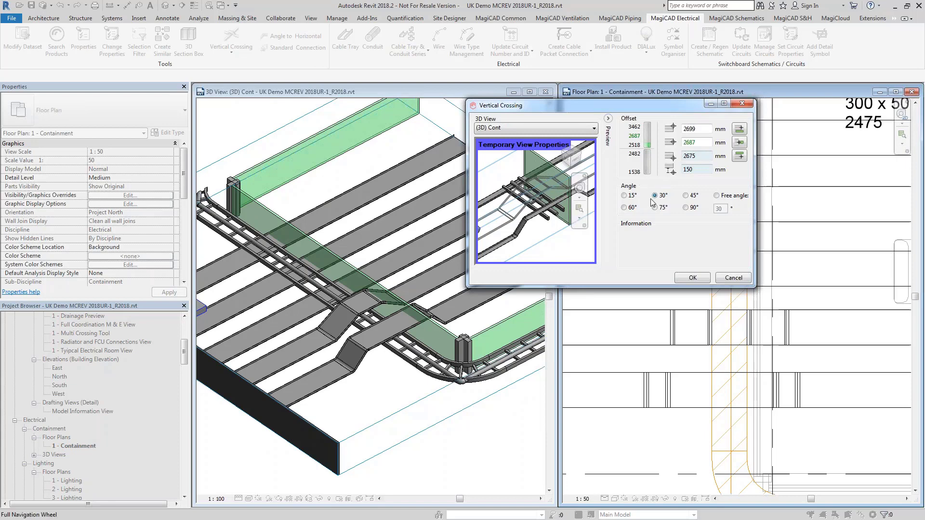
left_click(692, 279)
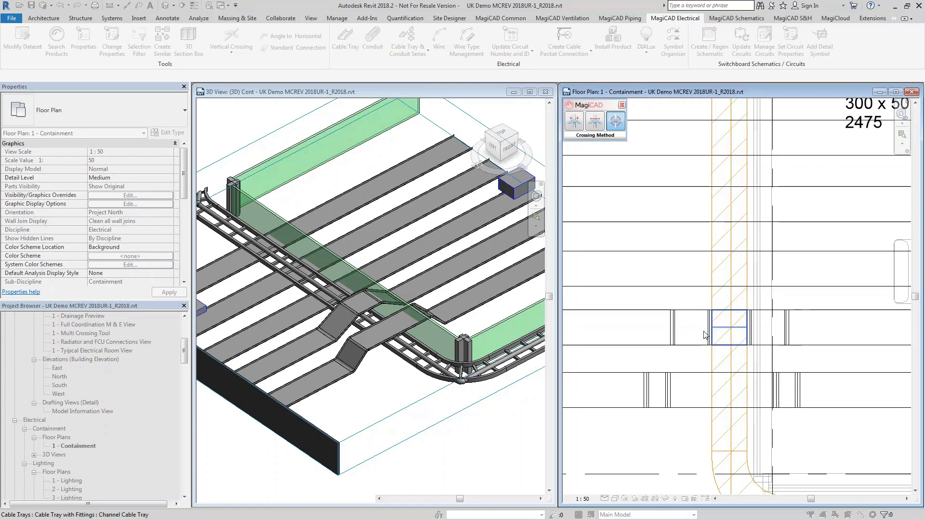
scroll(642, 298, "up", 2)
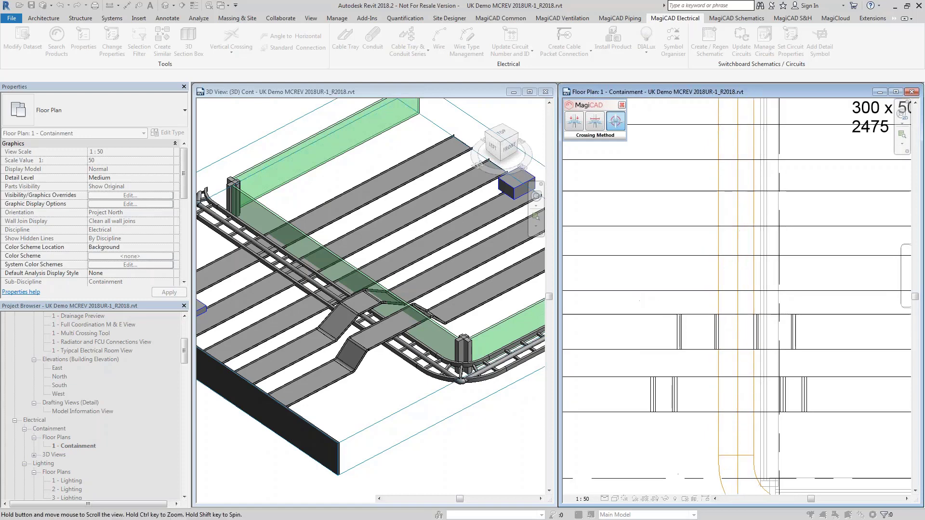
key("Escape")
Apply a Multi Vertical Crossing to the three remaining flat channel trays, using the vertical ladder tray as the crossed segment.
scroll(659, 328, "down", 2)
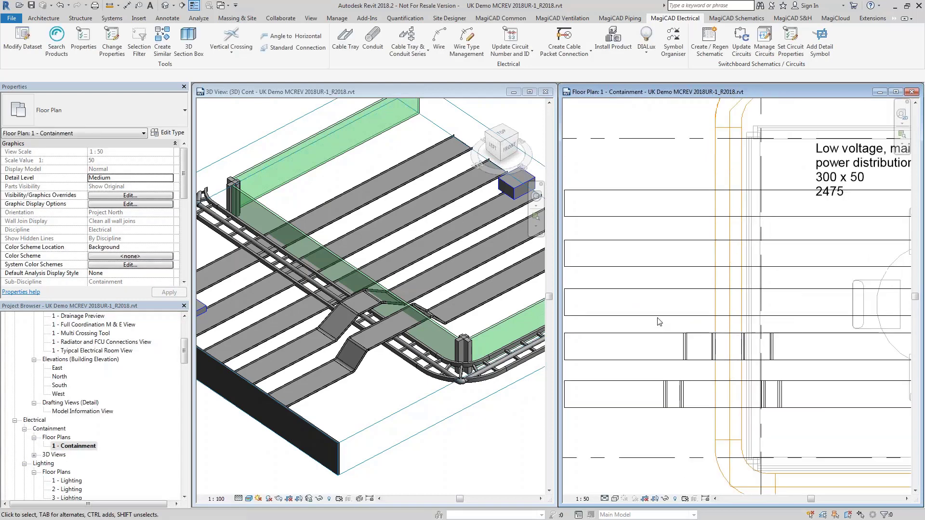
left_click(237, 57)
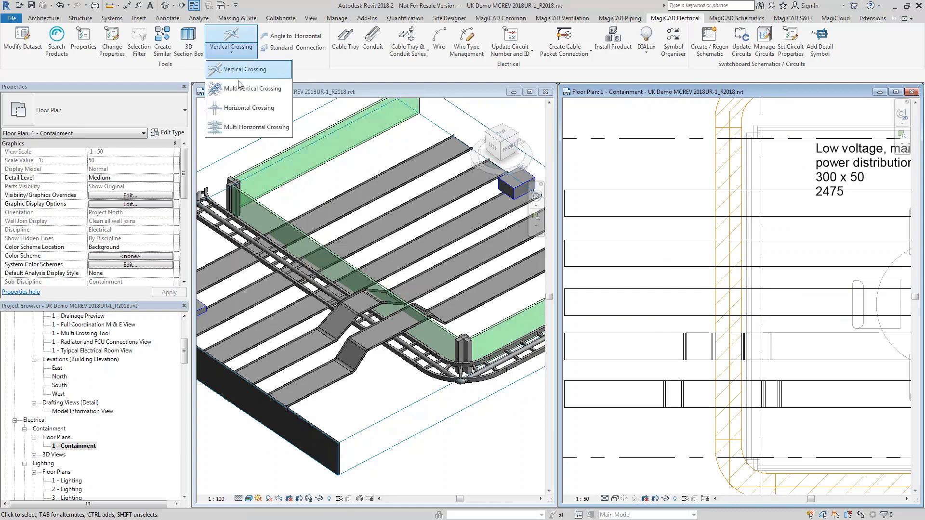
left_click(239, 89)
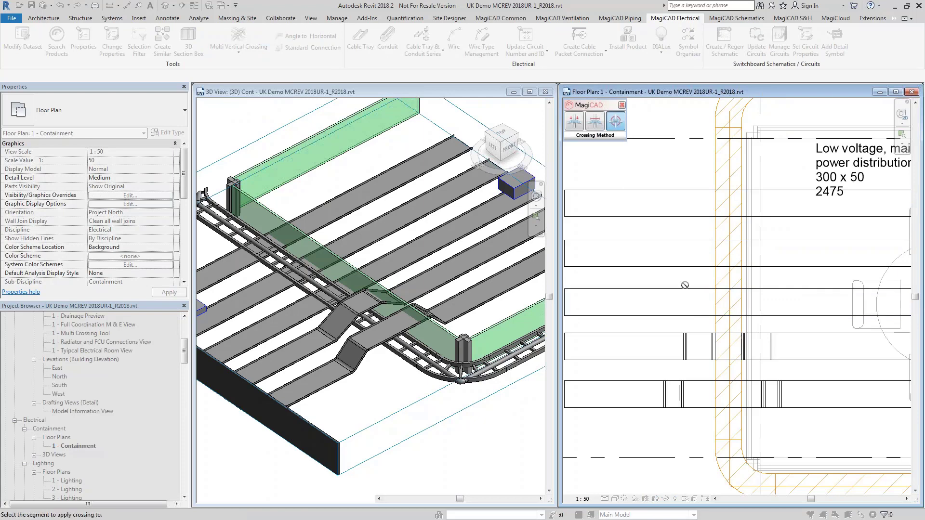
left_click(705, 293)
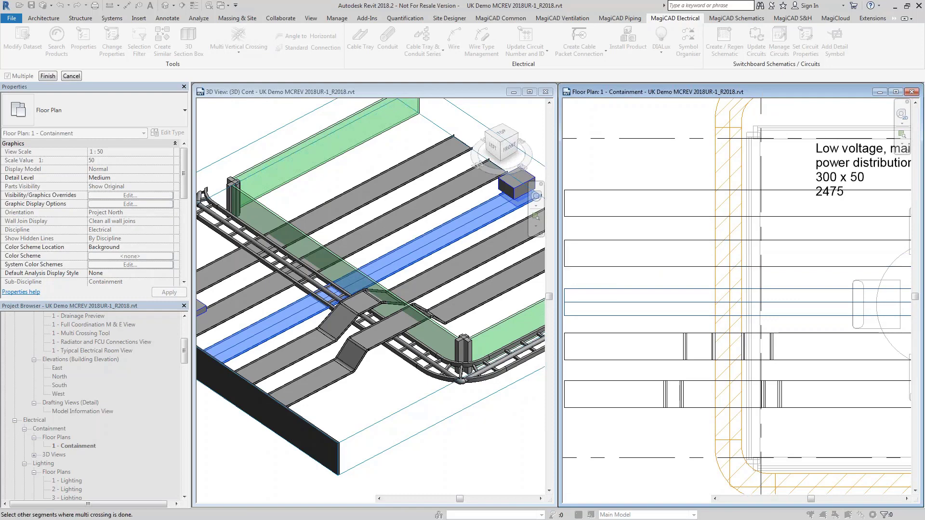
left_click(679, 253)
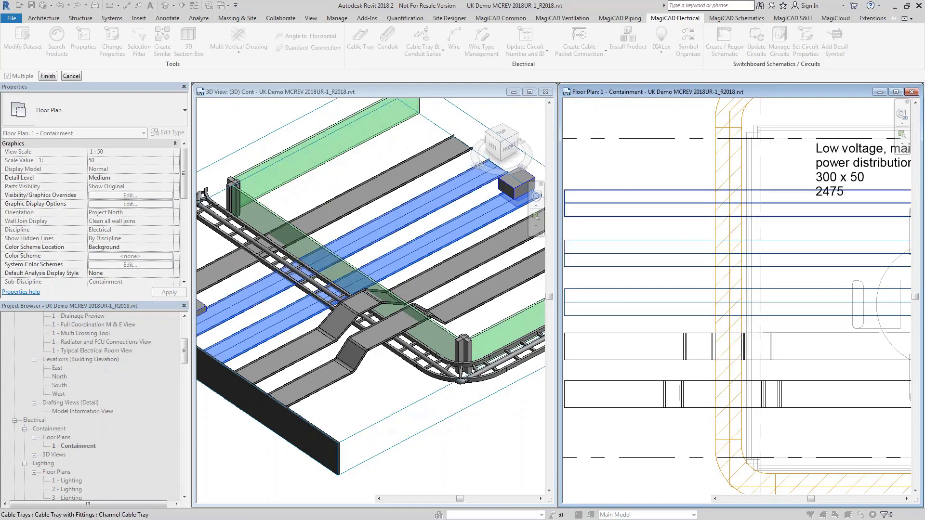
left_click(701, 203)
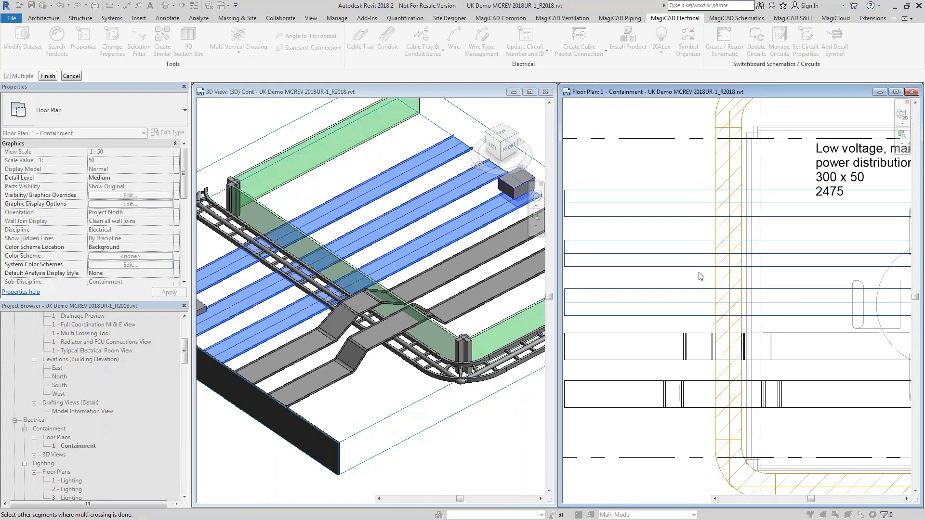
left_click(48, 75)
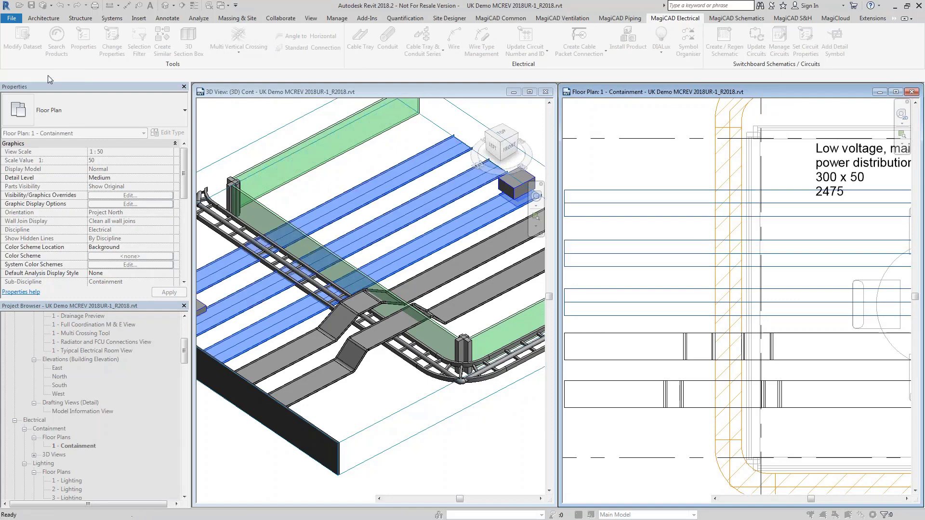
left_click(717, 280)
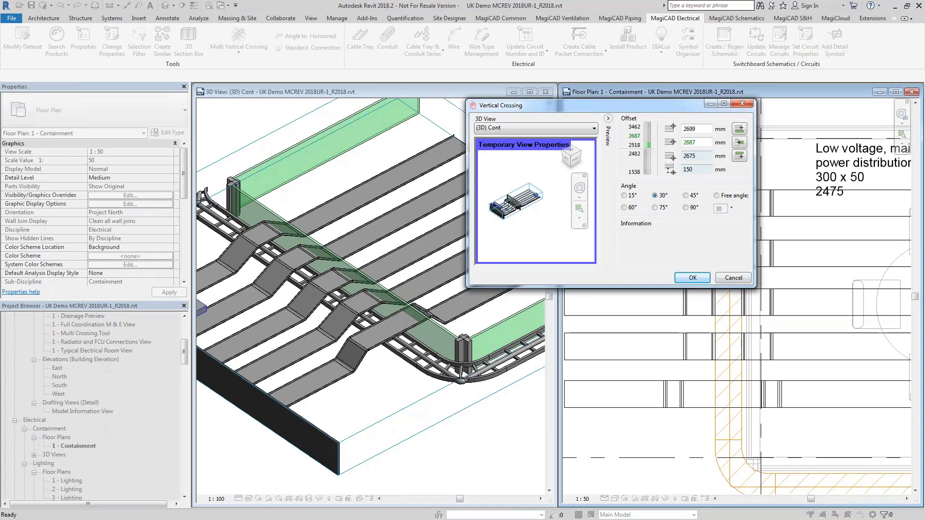
Accept the crossing of the three trays with a 30° angle and a 150 mm offset.
left_click(698, 171)
left_click(660, 198)
left_click(695, 171)
left_click(693, 277)
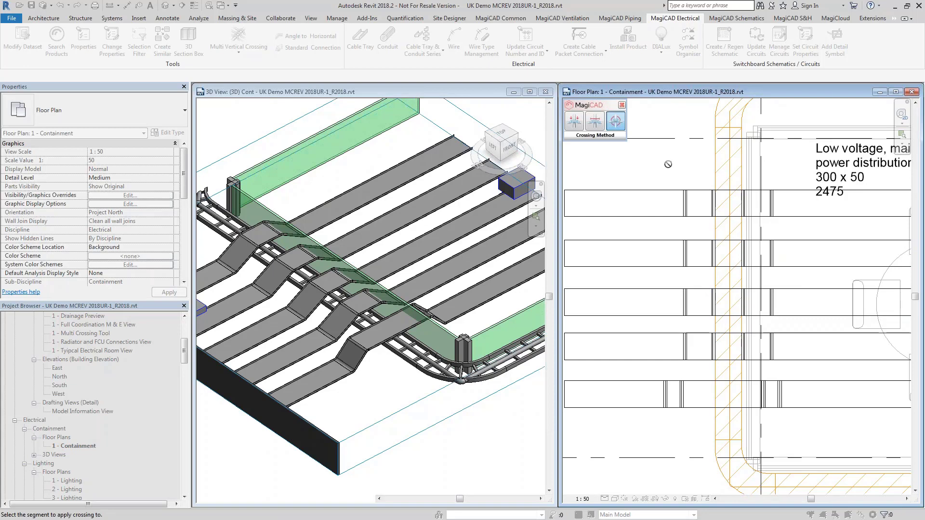
key("Escape")
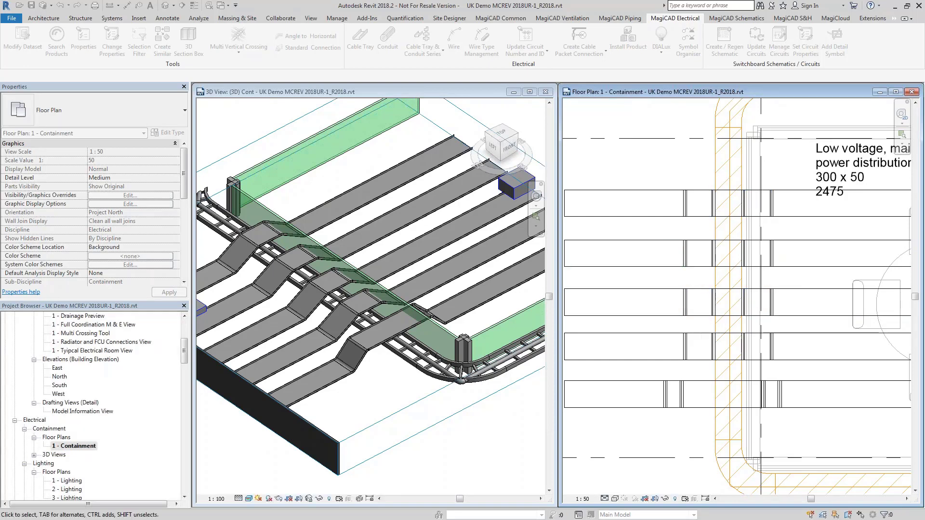
Extend the (3D) Cont view's section box to include the adjoining rooms, and lower its top to cut away the slab above them.
middle_click_drag(669, 170, 608, 220)
scroll(607, 221, "down", 1)
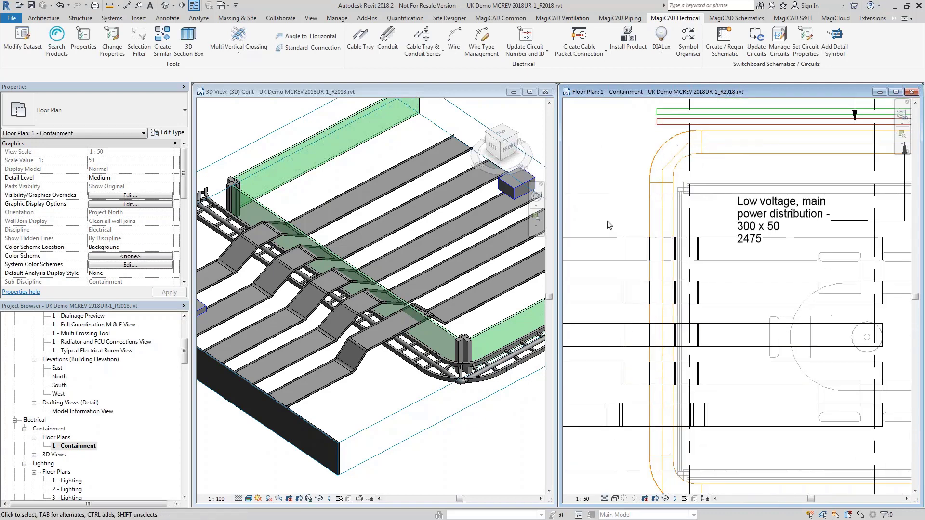
scroll(609, 222, "down", 1)
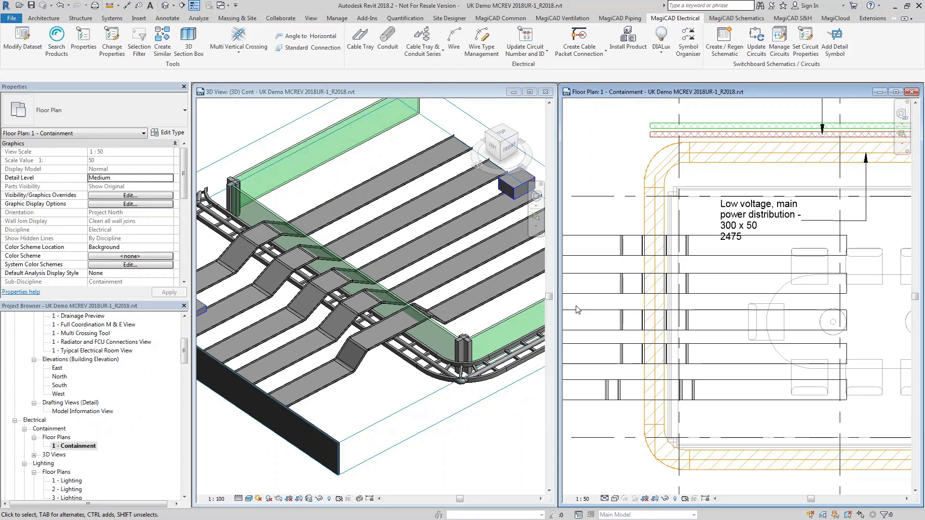
left_click(376, 307)
scroll(376, 307, "down", 8)
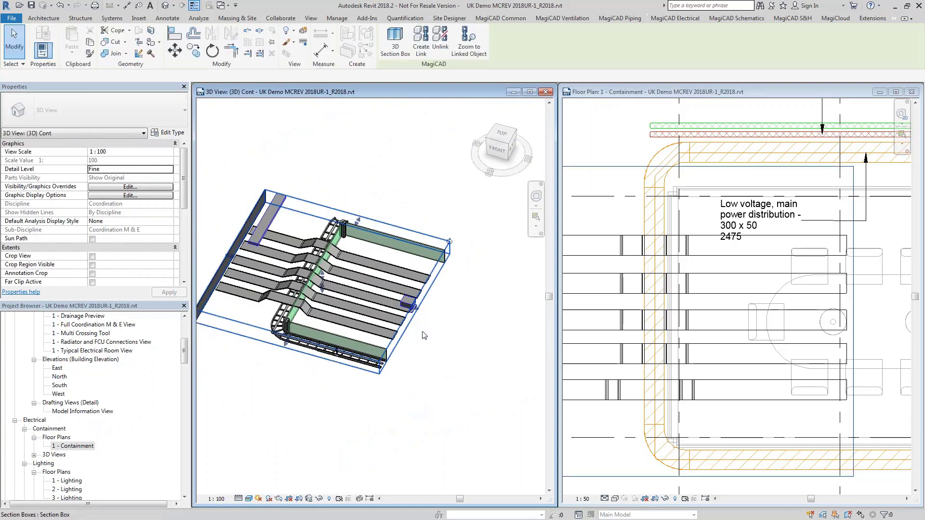
left_click(417, 314)
left_click_drag(416, 309, 526, 377)
middle_click_drag(478, 380, 311, 324)
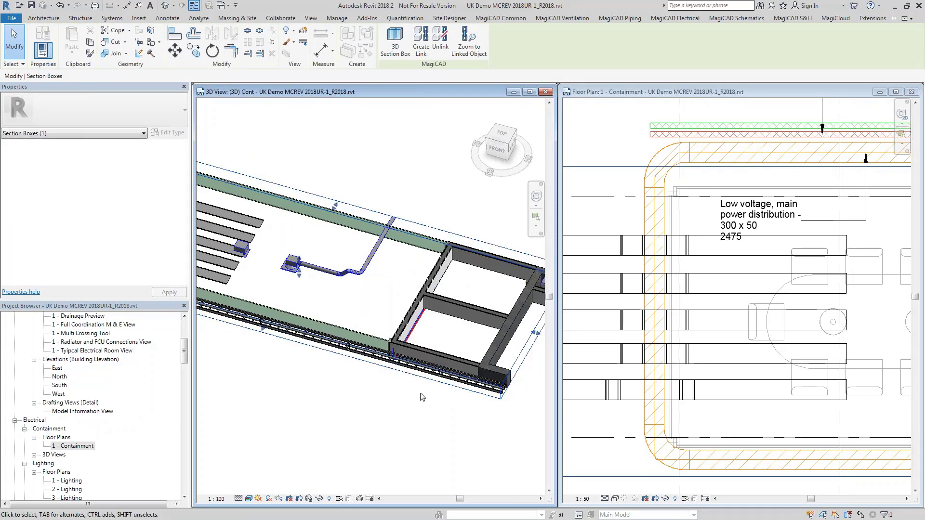
left_click_drag(298, 273, 306, 333)
middle_click_drag(305, 333, 299, 272, "shift")
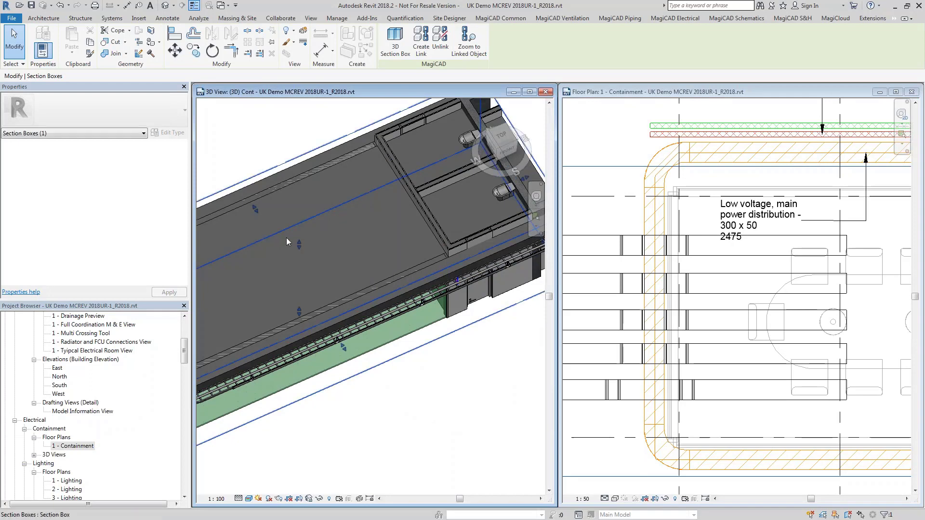
left_click_drag(298, 246, 296, 263)
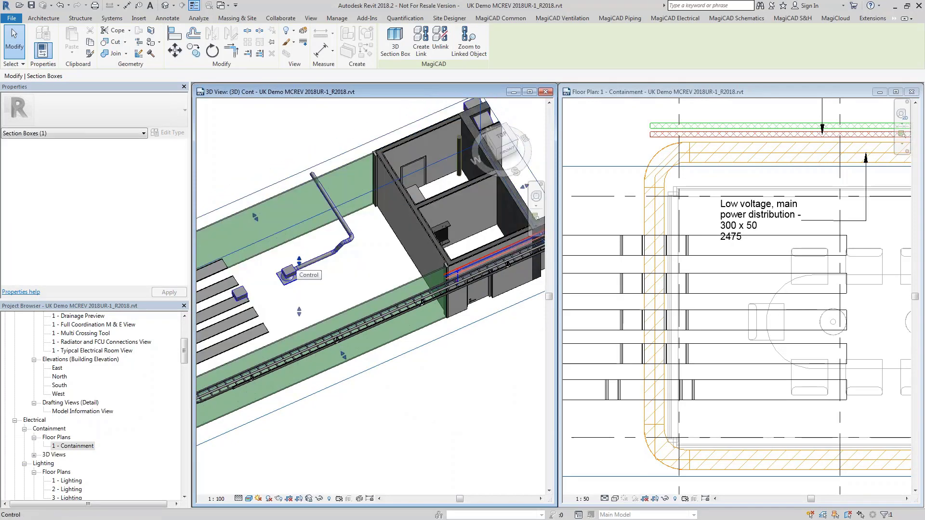
Locate the vertical-running channel cable tray beside the fire alarm panel in the Containment floor plan, and close the (3D) Cont view.
scroll(396, 304, "up", 3)
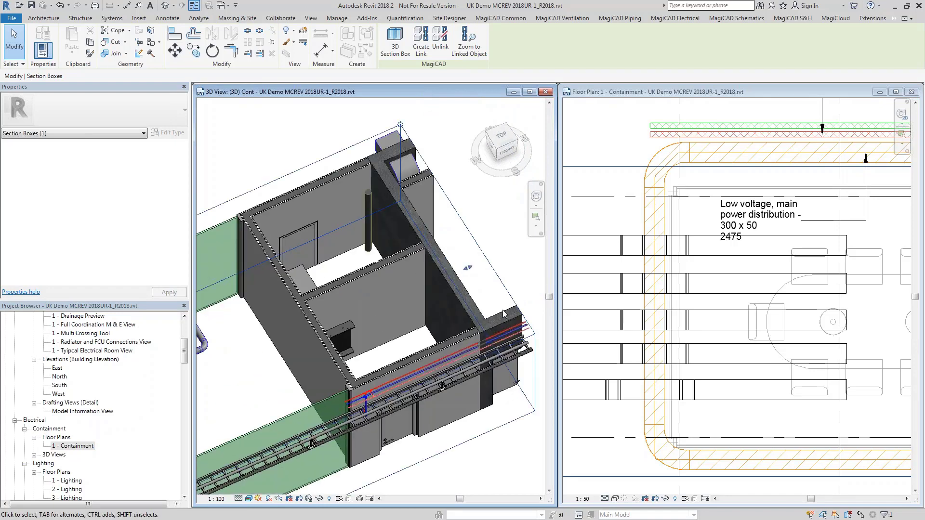
scroll(692, 283, "down", 2)
scroll(692, 284, "up", 5)
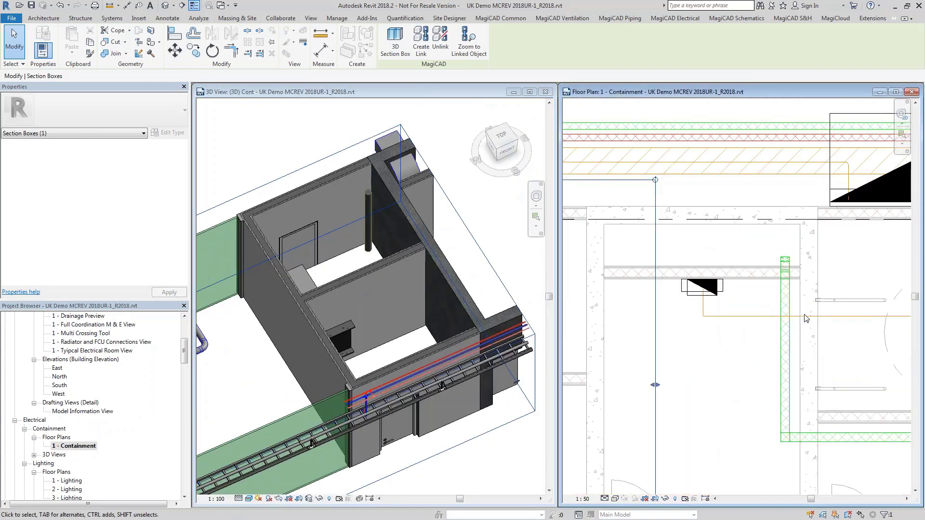
middle_click_drag(803, 314, 759, 319)
scroll(750, 350, "up", 3)
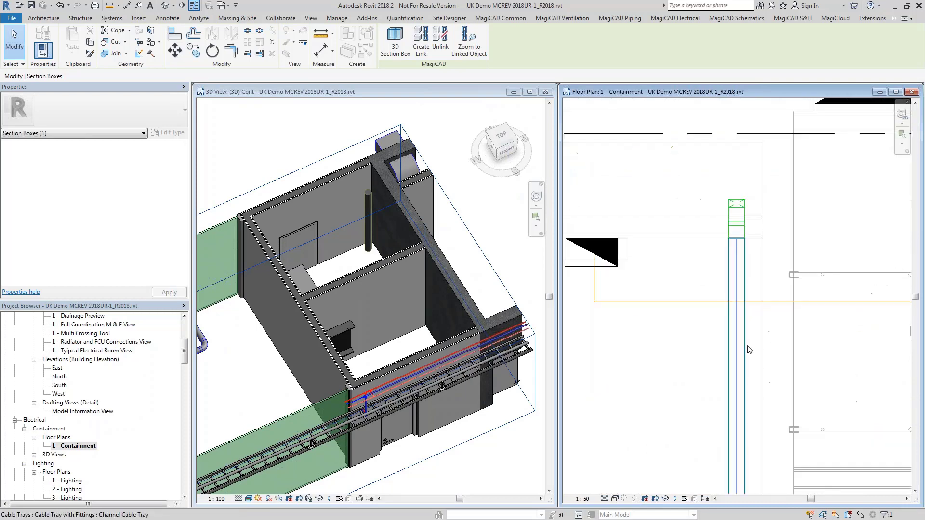
middle_click_drag(384, 287, 345, 282, "shift")
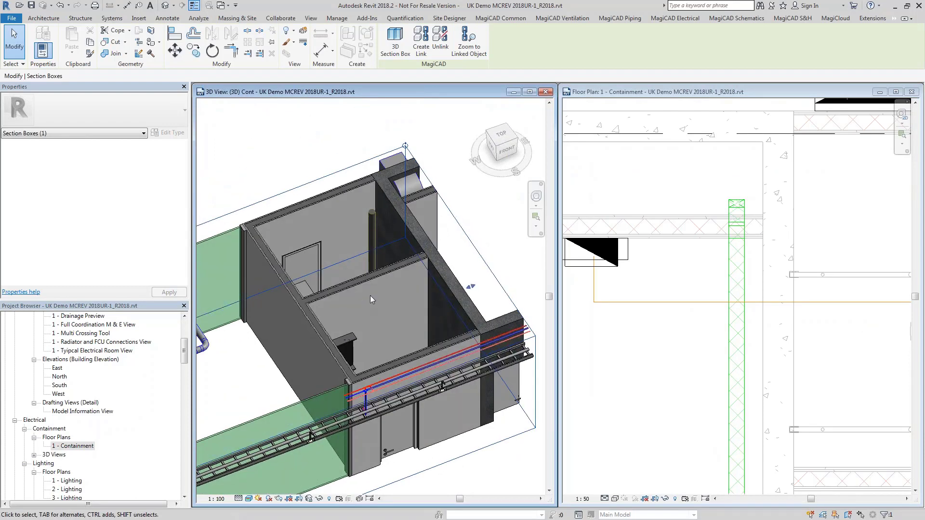
left_click(546, 91)
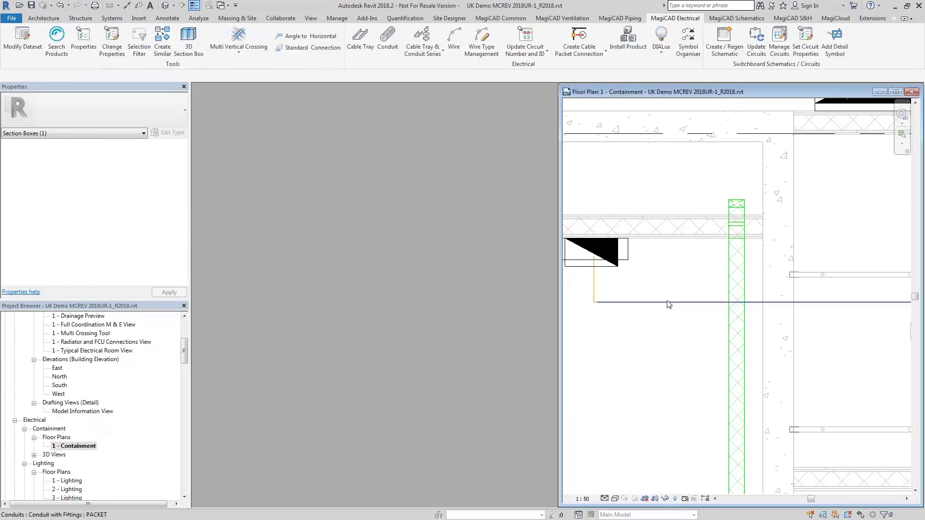
Create a 3D section box view named (3D) Copy 1 around the fire alarm panel and nearby tray, with a 100 offset, tiled beside the floor plan.
scroll(668, 304, "down", 5)
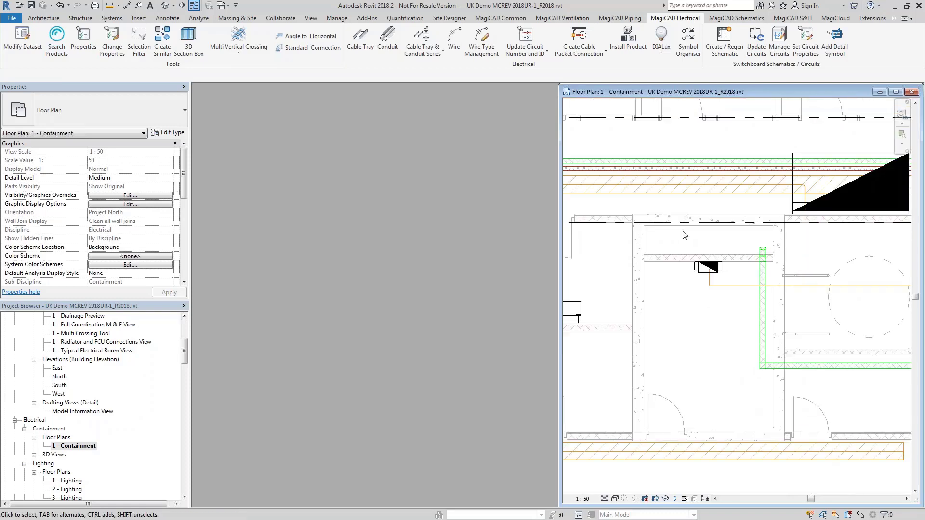
left_click_drag(685, 235, 844, 442)
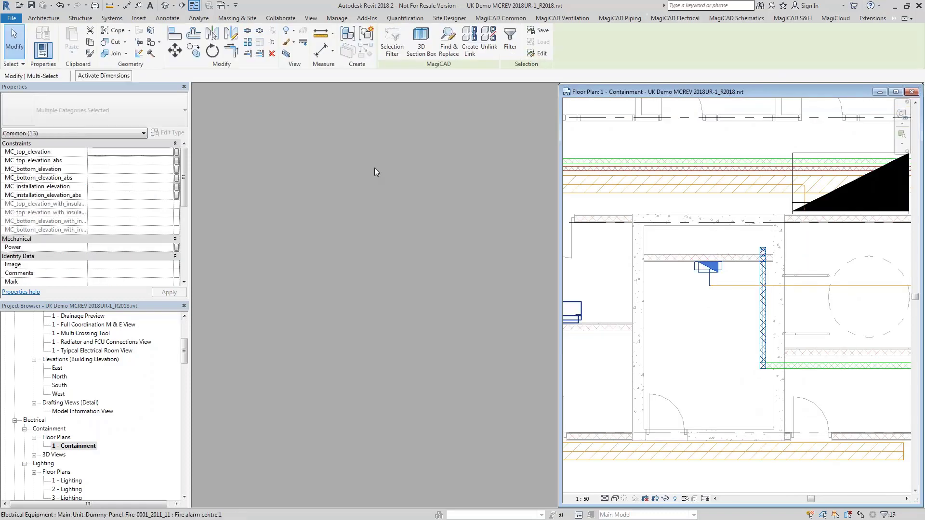
left_click(435, 53)
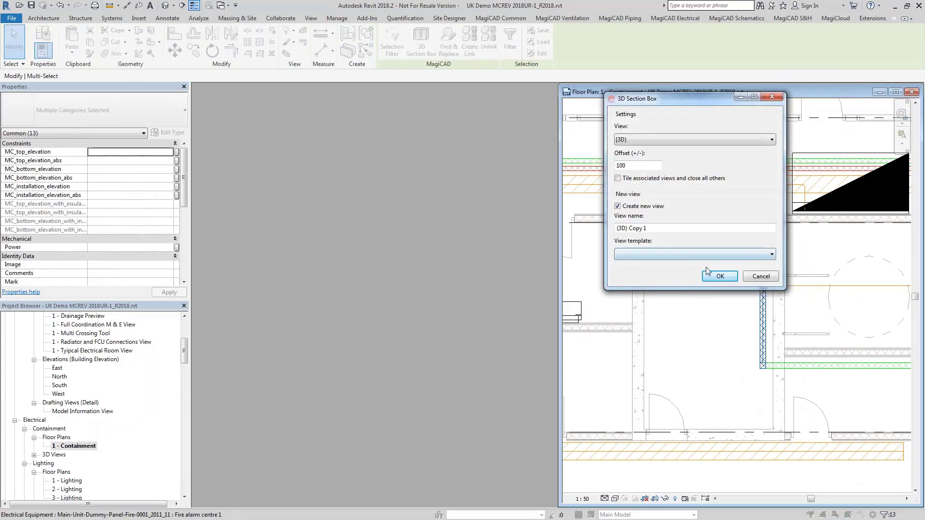
left_click(718, 276)
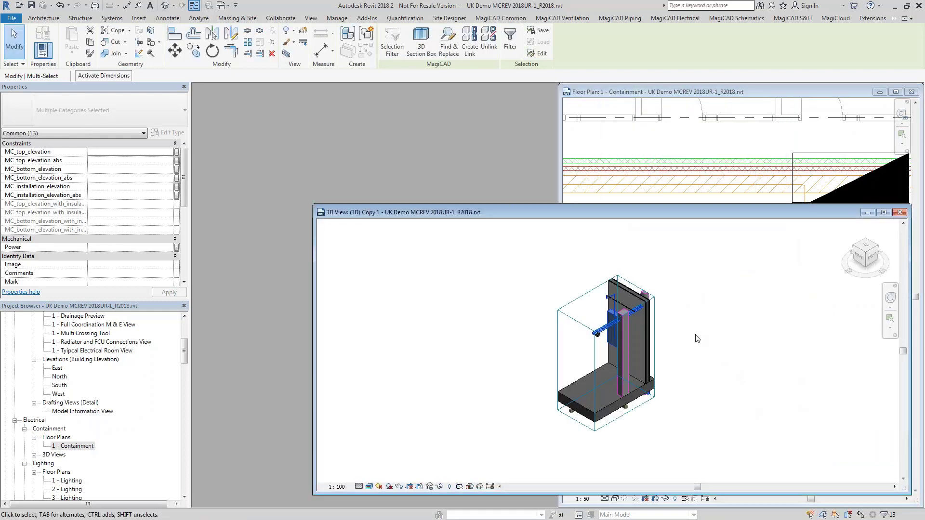
key("w")
key("t")
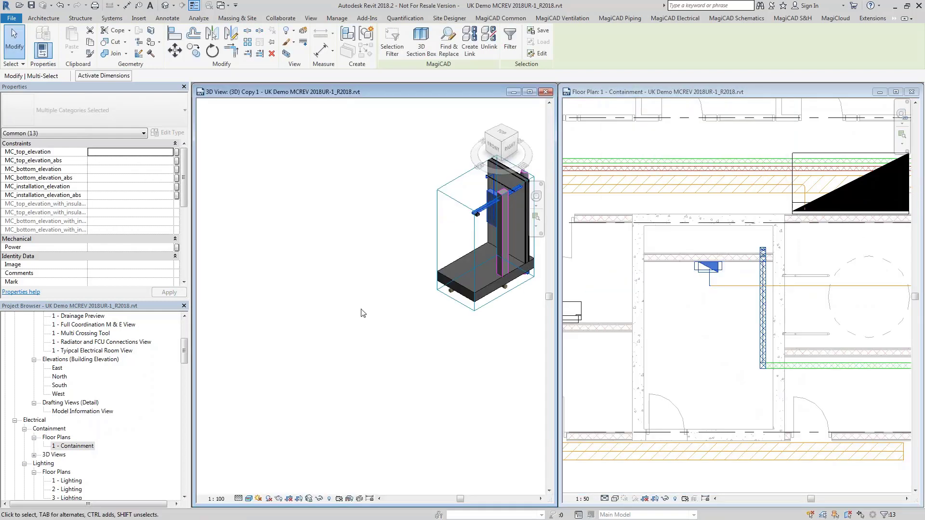
mouse_move(361, 255)
middle_mouse_down("shift")
mouse_move(468, 364)
mouse_move(506, 202)
mouse_move(365, 271)
middle_mouse_up("shift")
scroll(372, 289, "up", 5)
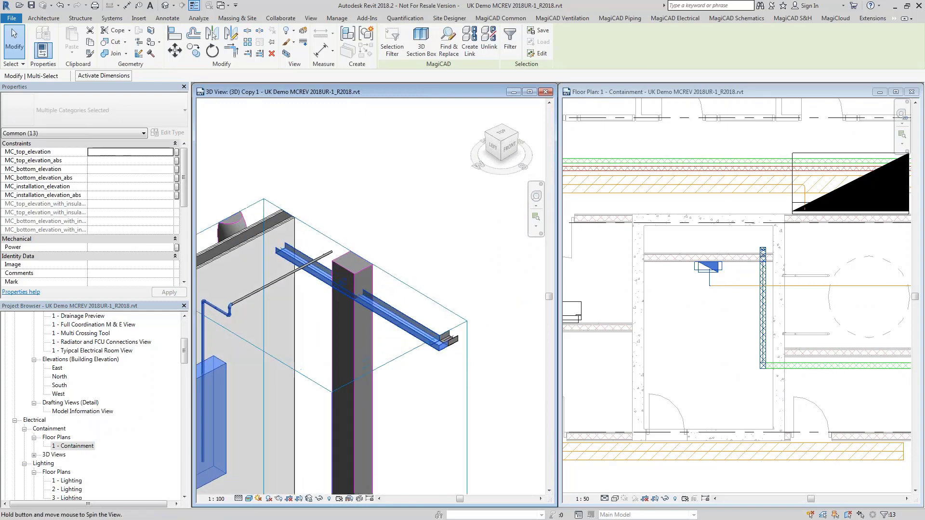
middle_click_drag(374, 306, 325, 330, "shift")
scroll(285, 339, "up", 3)
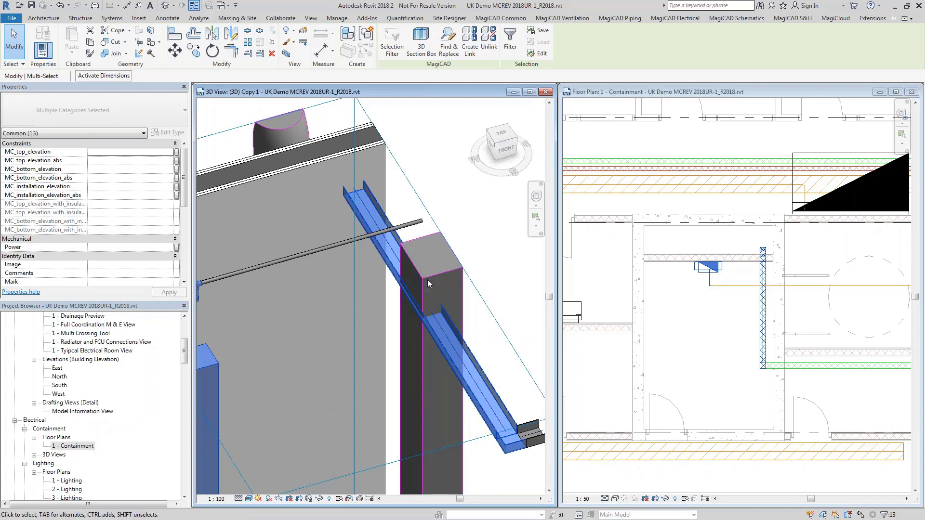
middle_click_drag(426, 366, 428, 296)
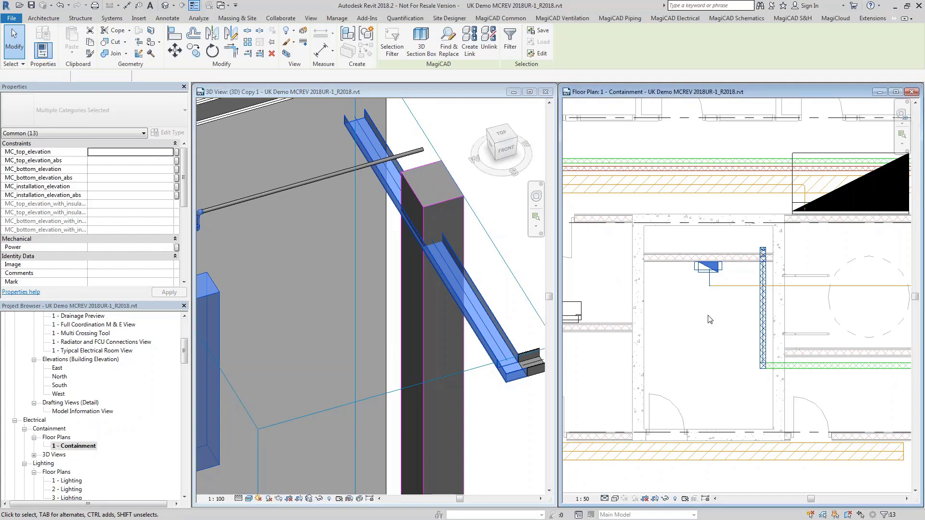
Enable temporary view properties for the Containment floor plan and make the Ducts category visible.
scroll(773, 280, "up", 4)
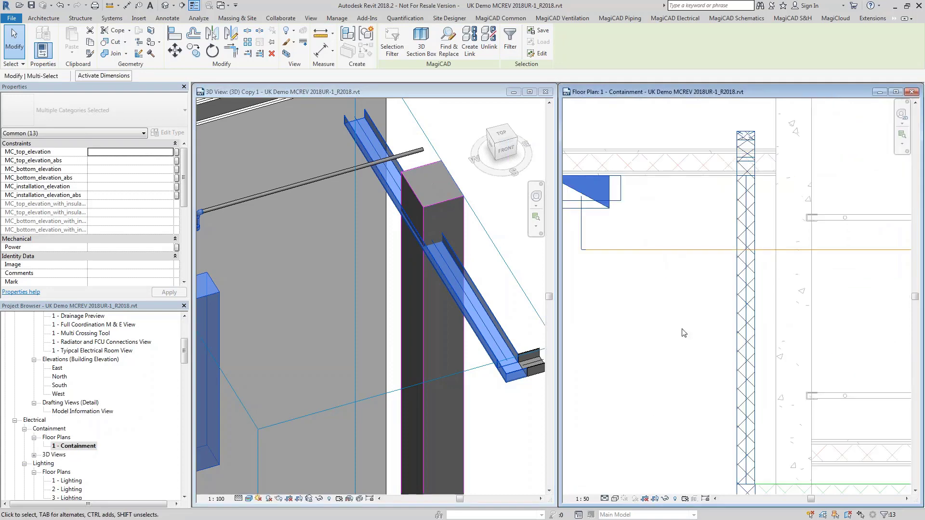
left_click(653, 348)
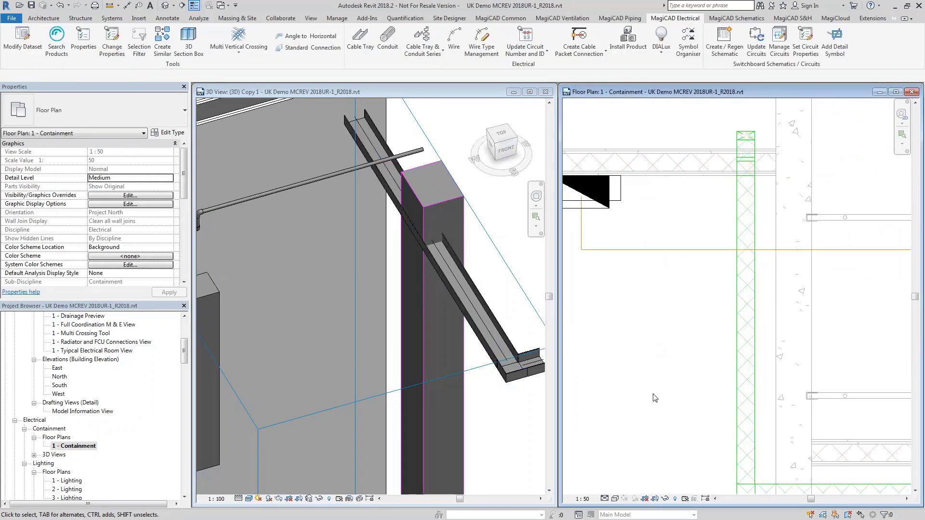
middle_click_drag(655, 398, 684, 380)
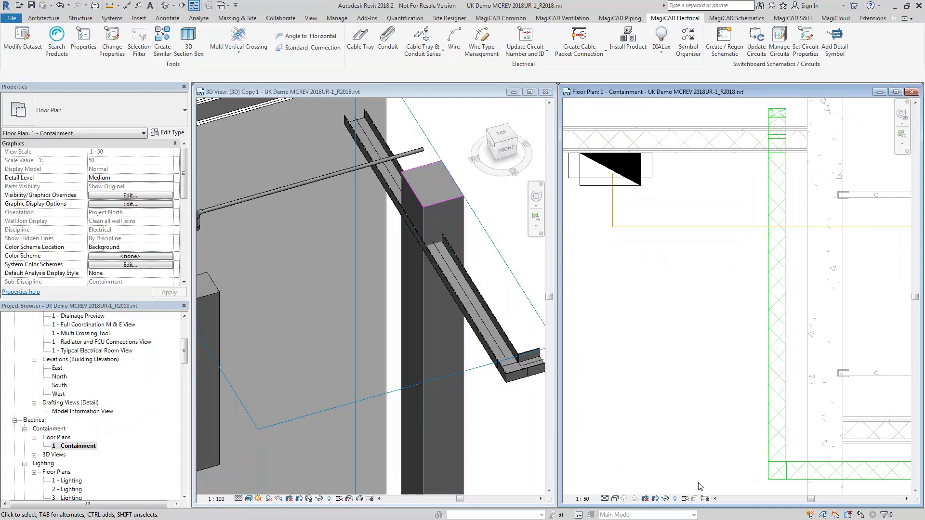
left_click(685, 499)
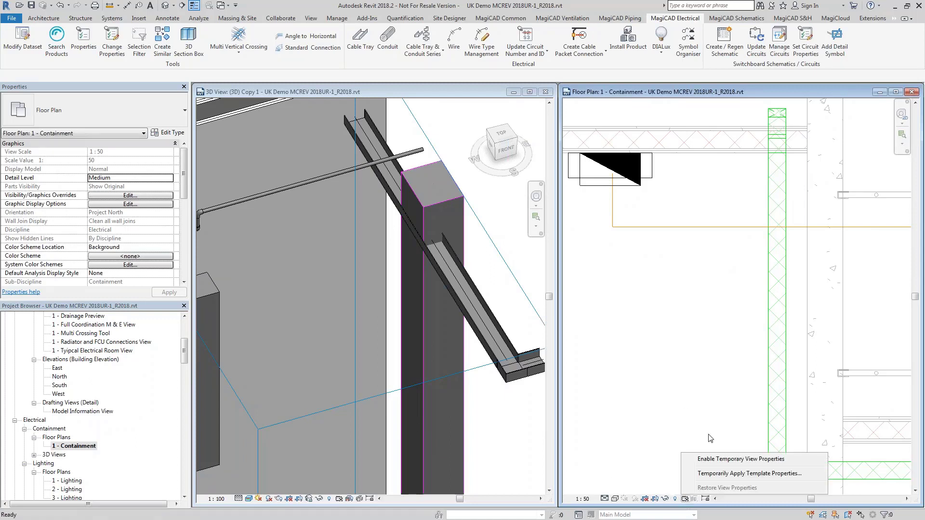
left_click(727, 460)
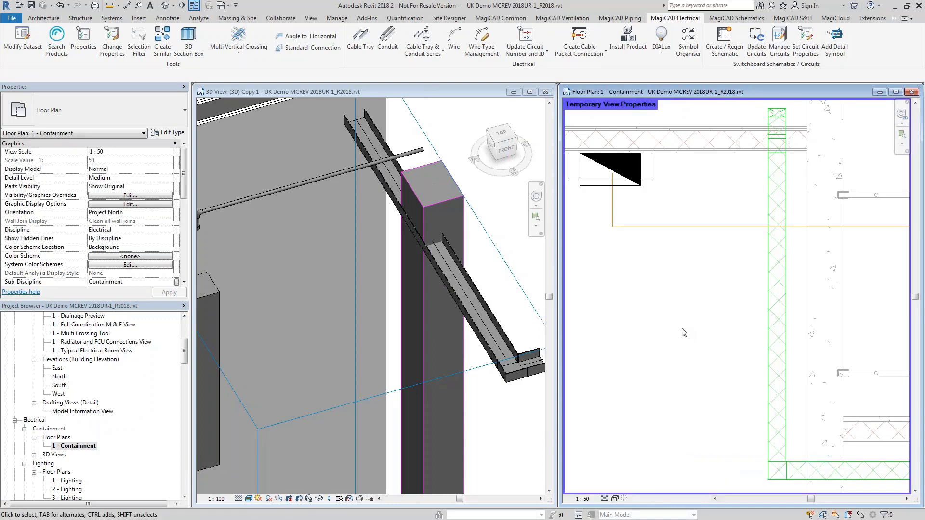
key("v")
key("g")
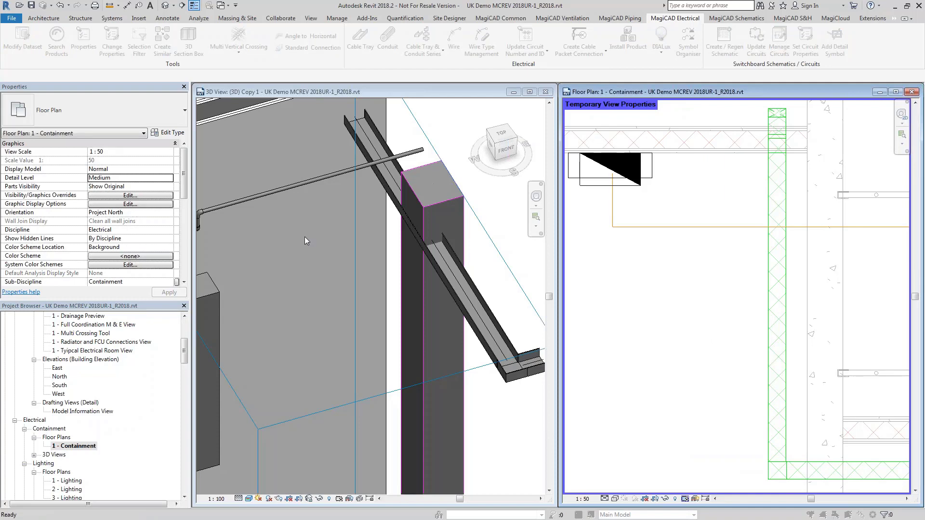
scroll(442, 262, "down", 2)
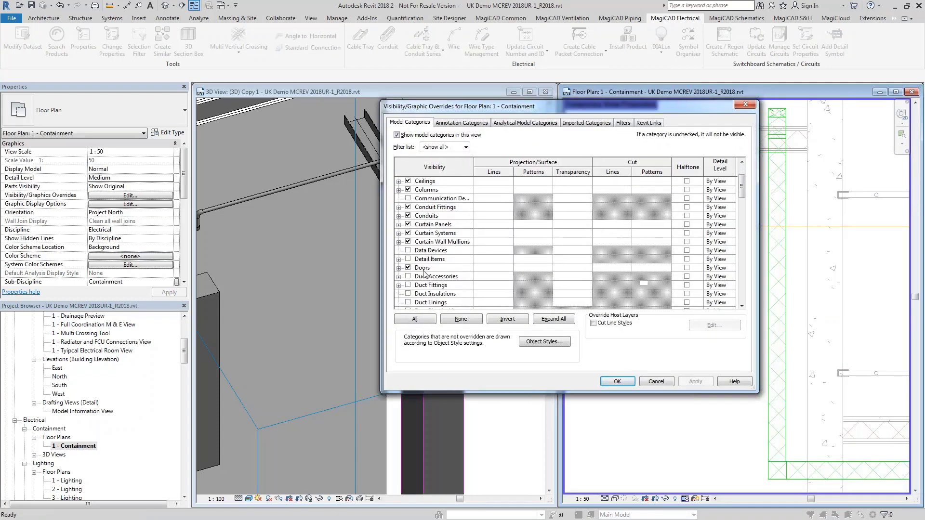
left_click(409, 303)
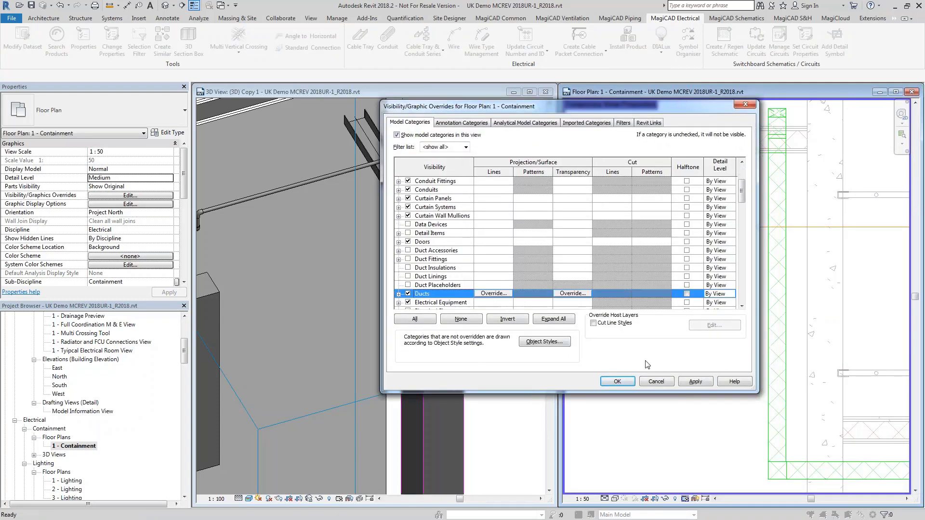
left_click(695, 381)
left_click(618, 382)
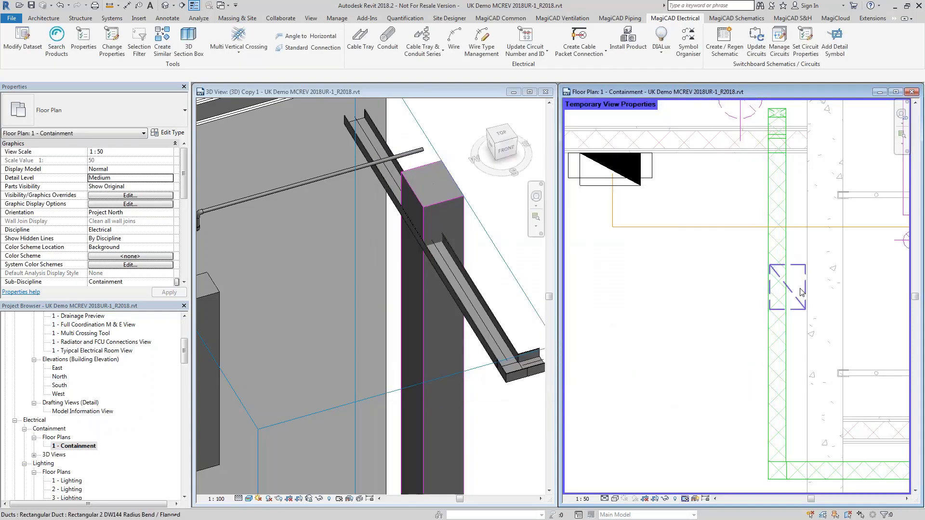
Start a horizontal crossing on the vertical-running cable tray around the rectangular duct, aligned to the midpoint of the duct's left edge.
scroll(801, 292, "up", 3)
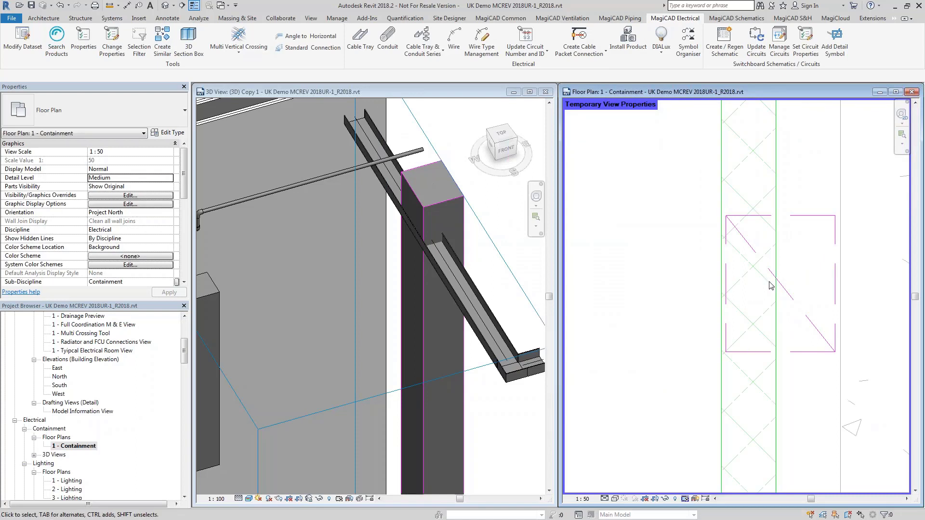
scroll(678, 321, "down", 2)
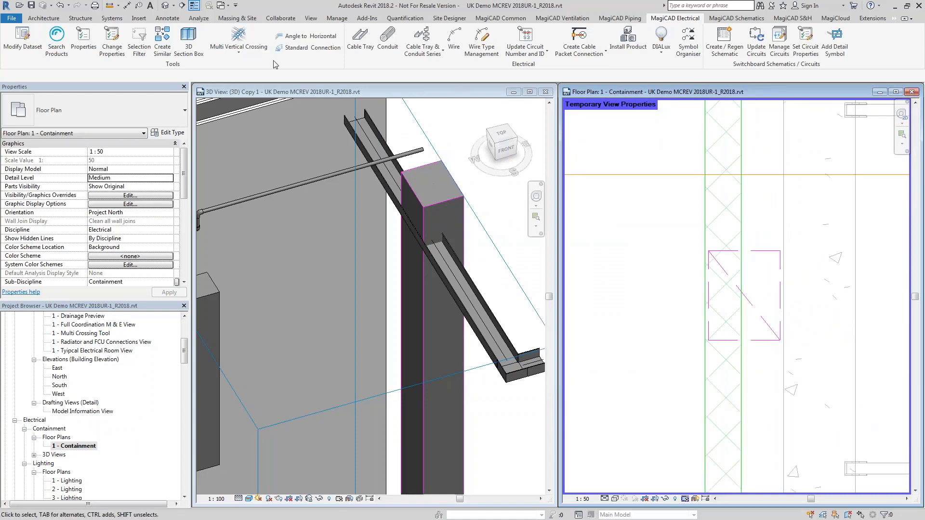
left_click(239, 53)
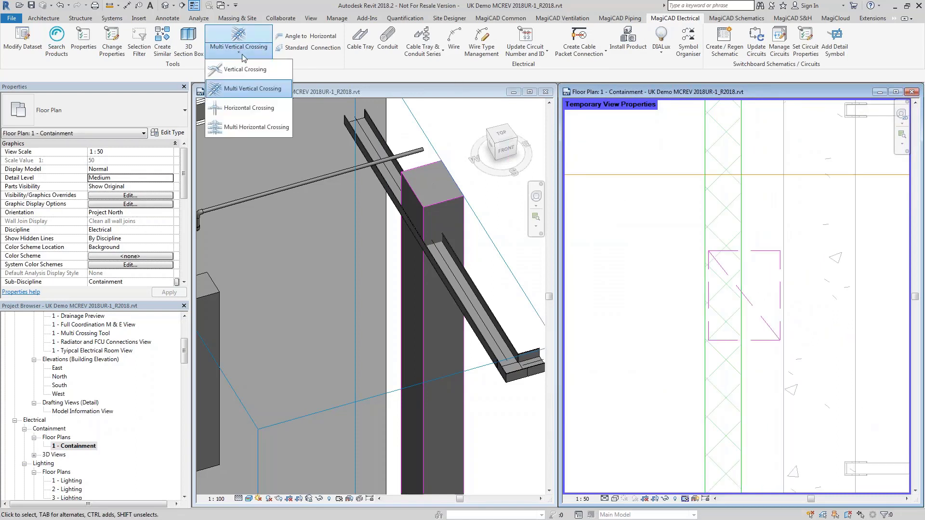
left_click(249, 108)
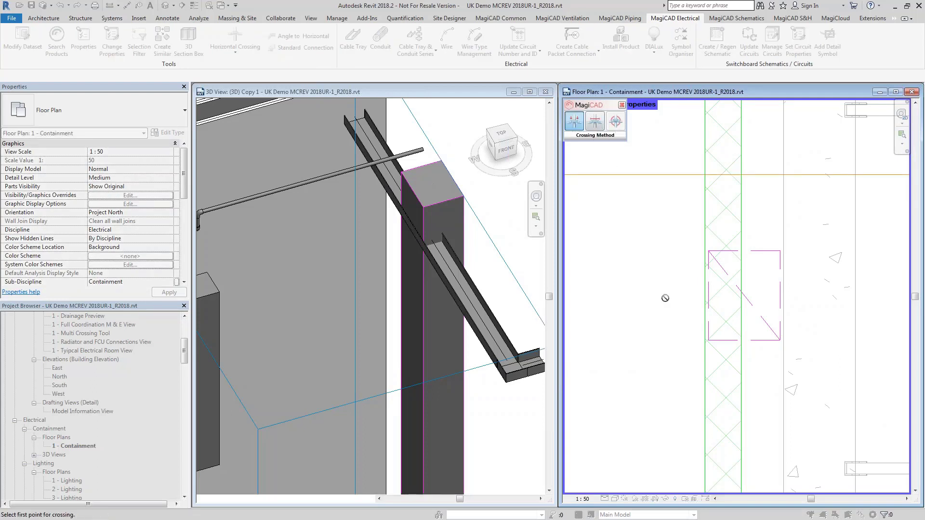
key("Escape")
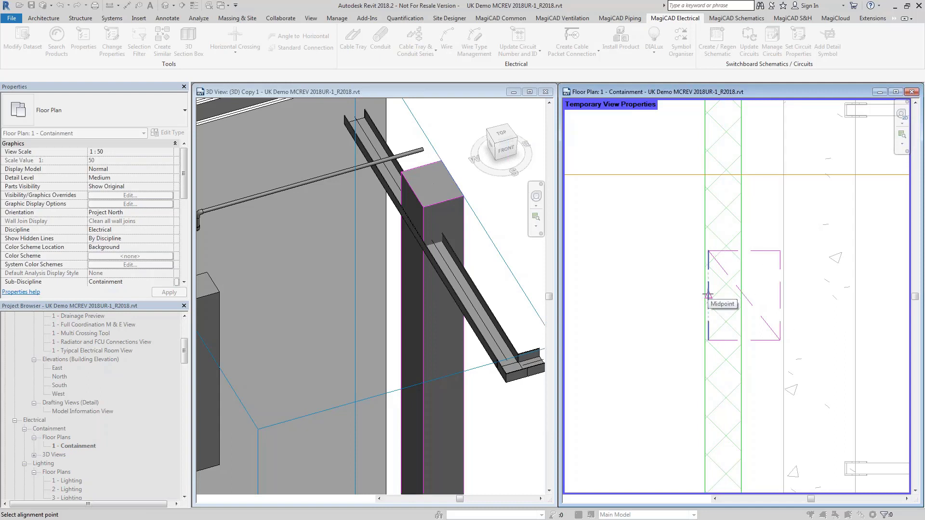
key("Escape")
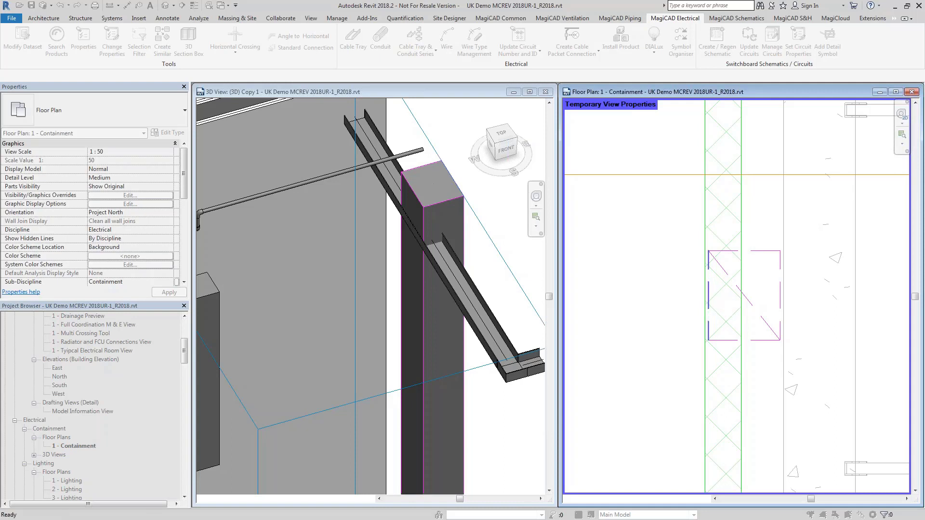
left_click(713, 295)
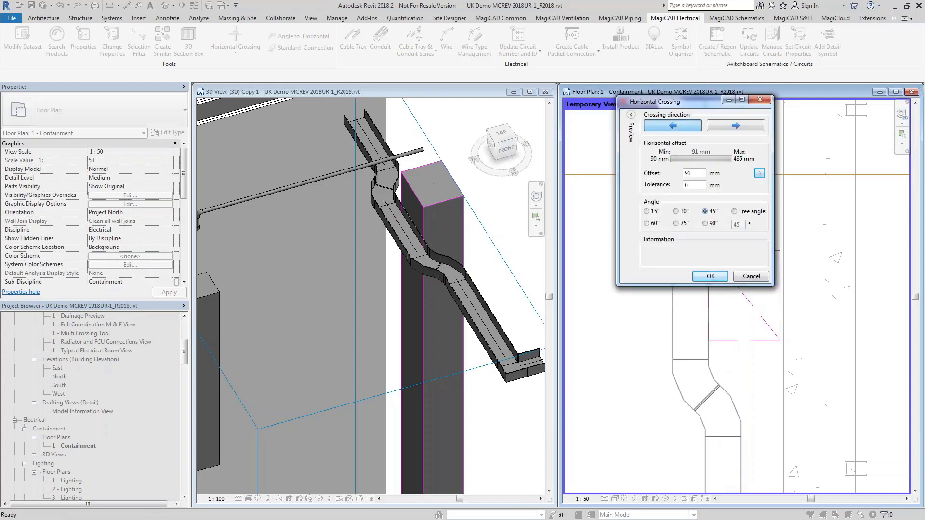
Show the 3D preview of the horizontal crossing, enlarge the tray in it, and move the dialog clear of the floor plan.
left_click_drag(678, 103, 558, 241)
left_click(506, 252)
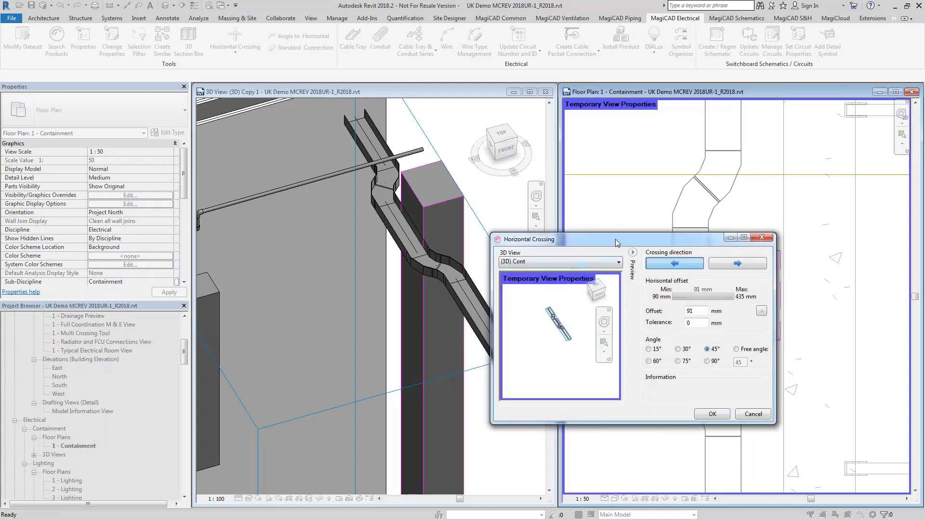
left_click_drag(616, 241, 619, 181)
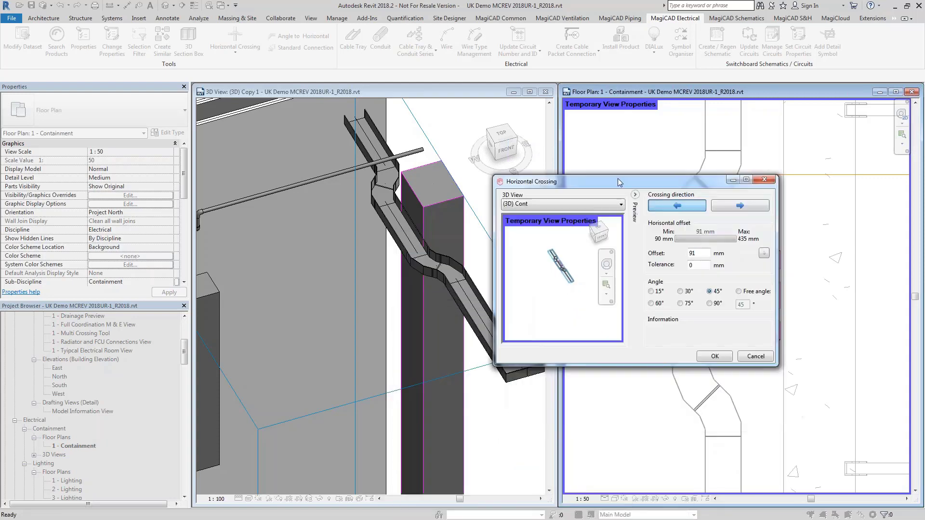
scroll(564, 301, "up", 4)
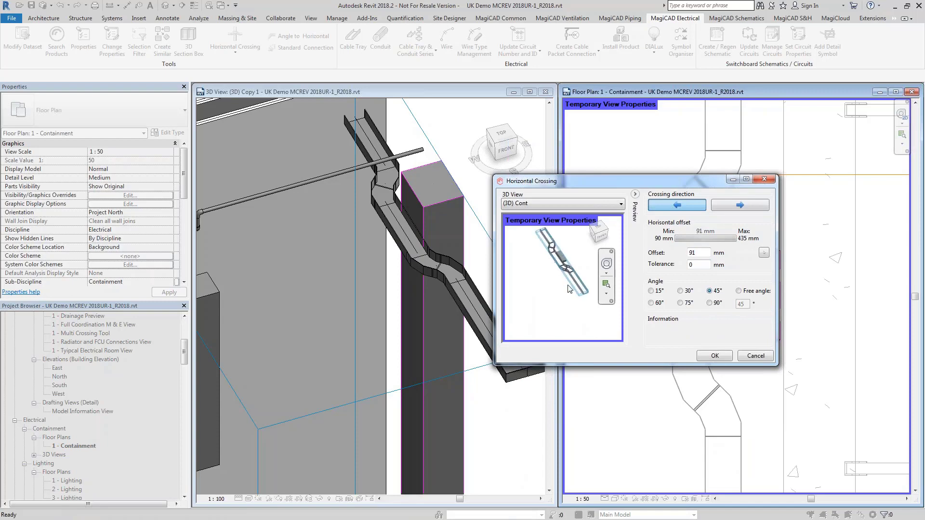
middle_click_drag(557, 264, 562, 322)
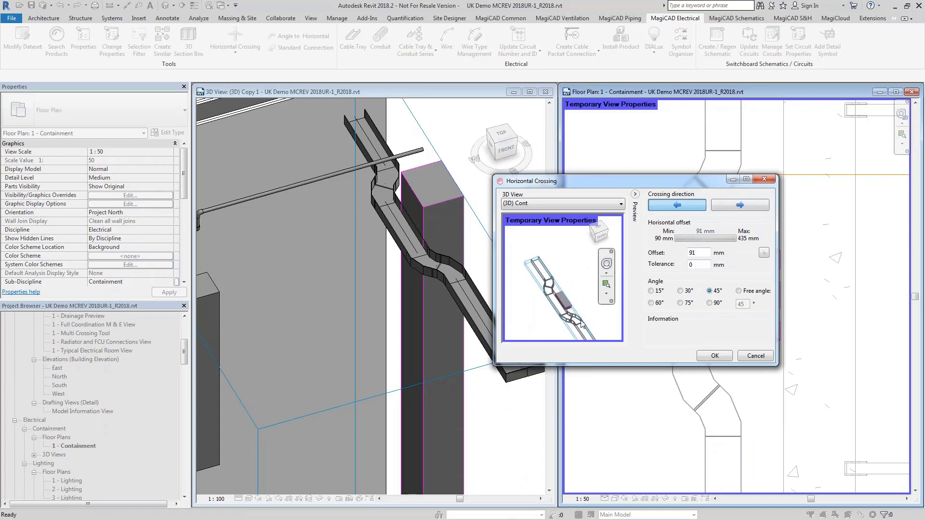
scroll(584, 254, "down", 1)
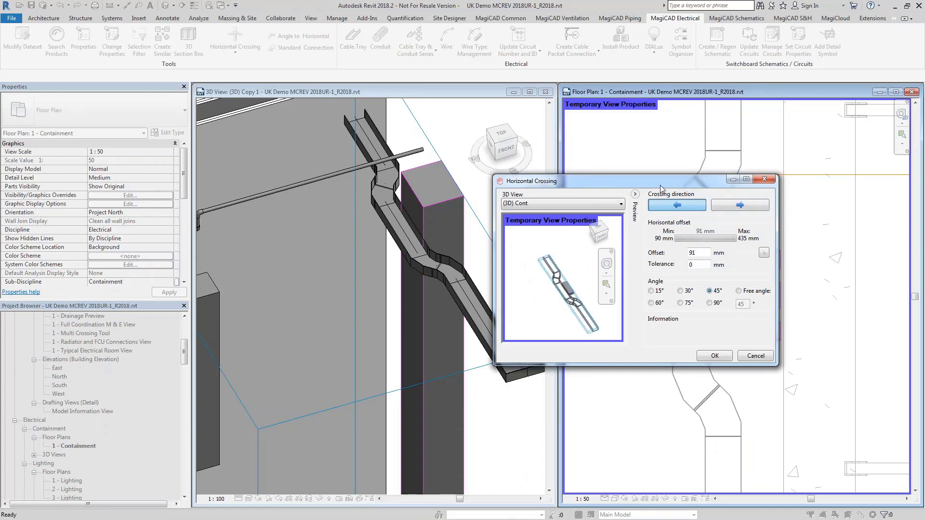
left_click_drag(627, 181, 240, 238)
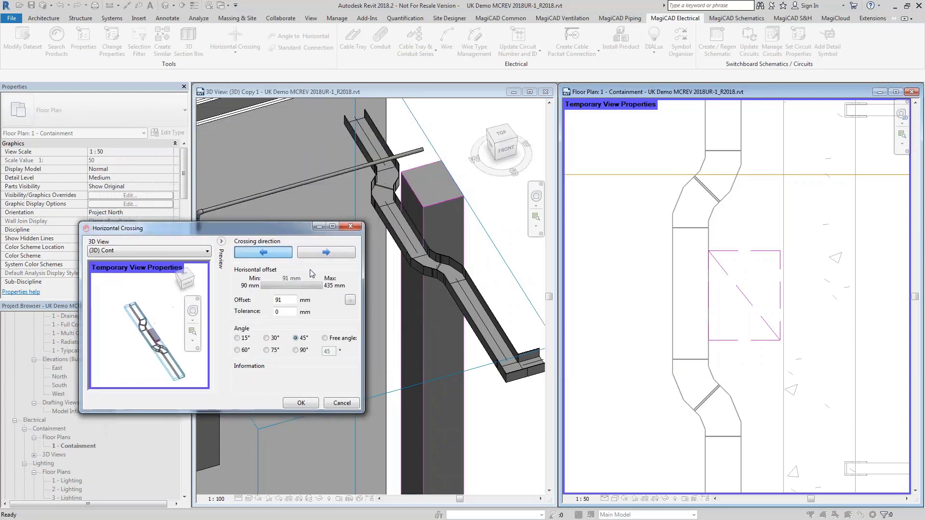
Try the crossing in both directions, then route it to the right with the offset picked from the duct's right edge.
left_click(331, 260)
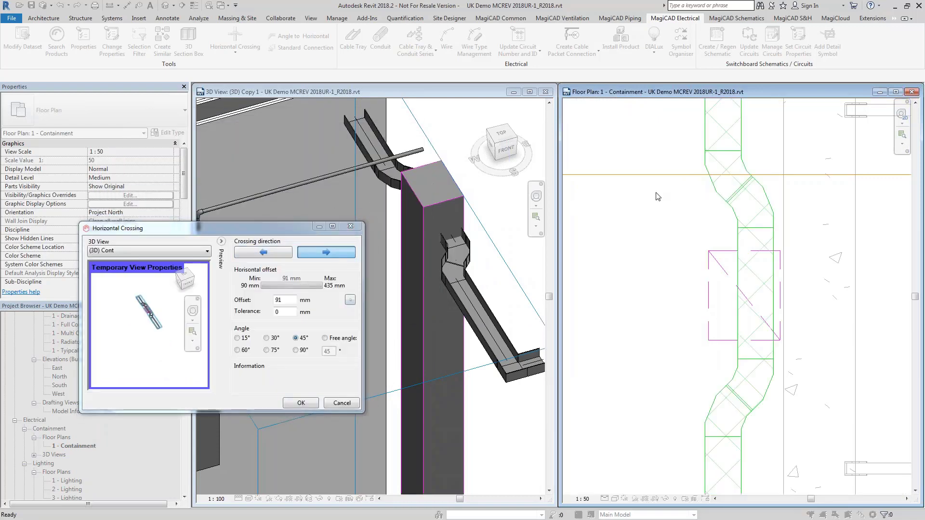
left_click(264, 252)
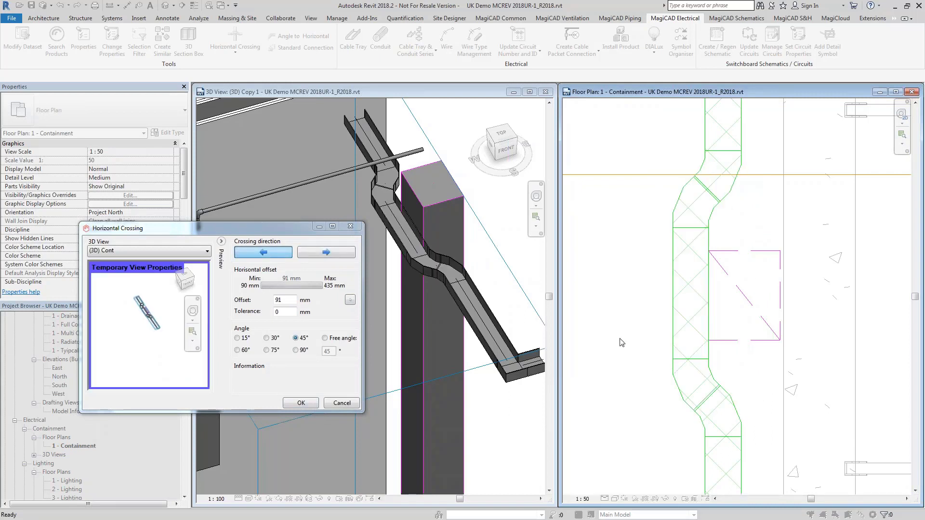
left_click(334, 259)
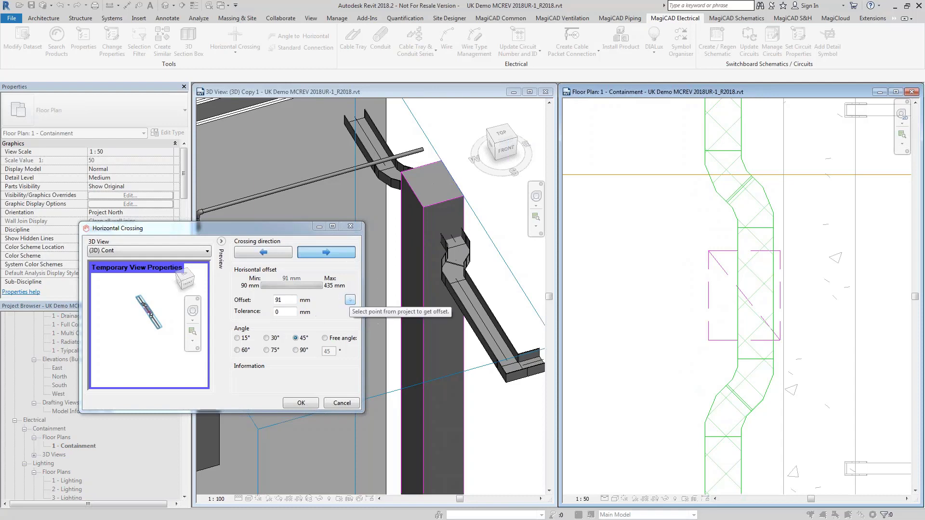
left_click(350, 301)
left_click(780, 289)
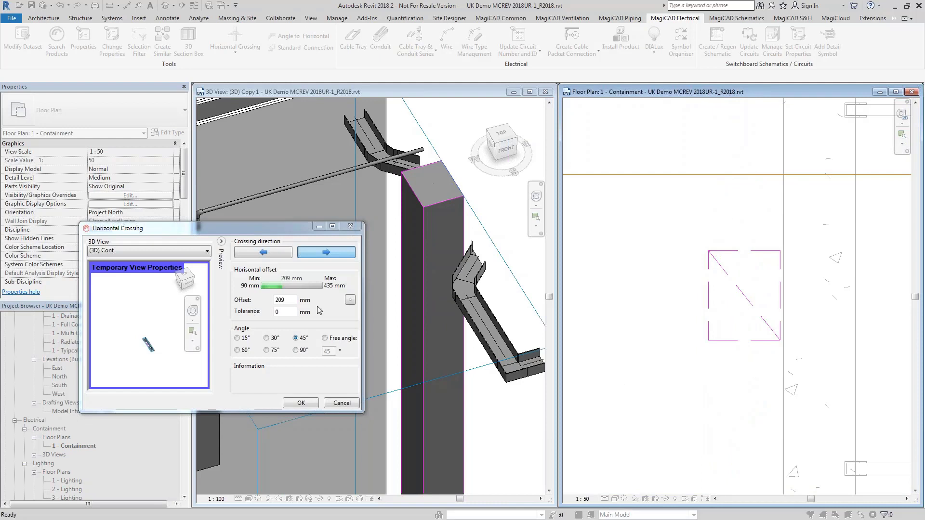
Direct the crossing to the left of the duct and pick its 91 mm offset from the duct's left edge.
left_click(267, 253)
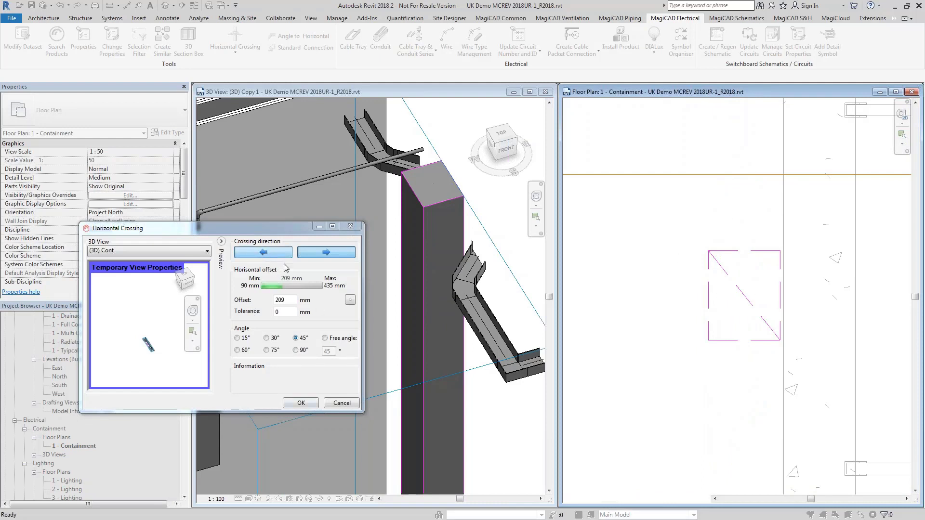
left_click(351, 300)
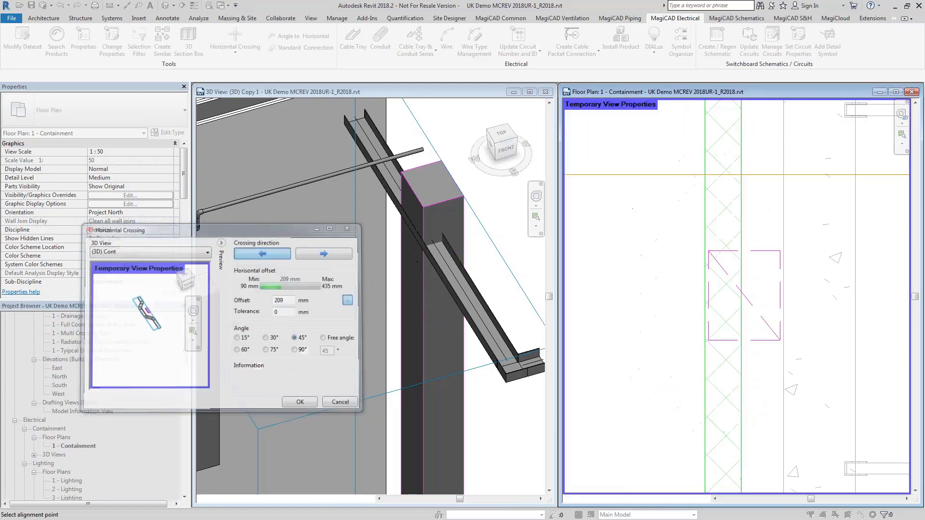
left_click(705, 302)
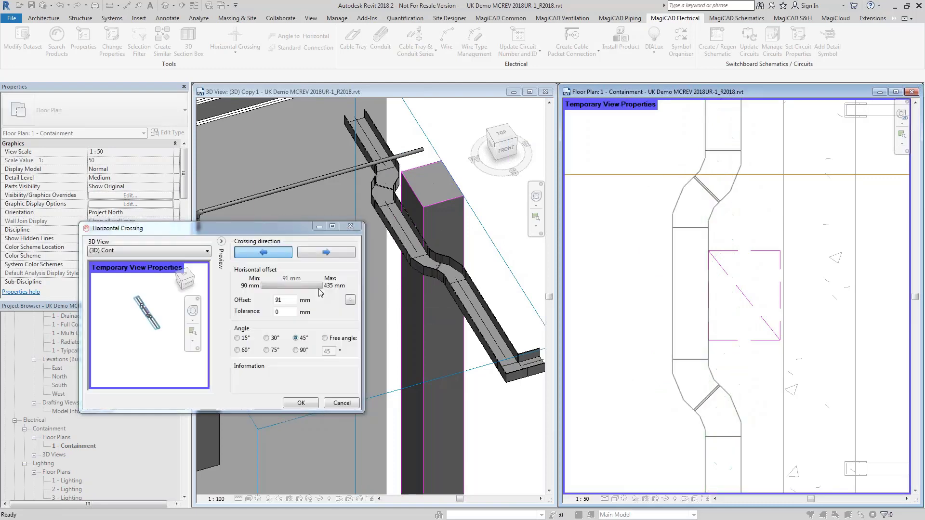
Set the crossing tolerance to 50 mm, update the route, and apply the 45° horizontal crossing to the cable tray.
left_click_drag(291, 312, 250, 316)
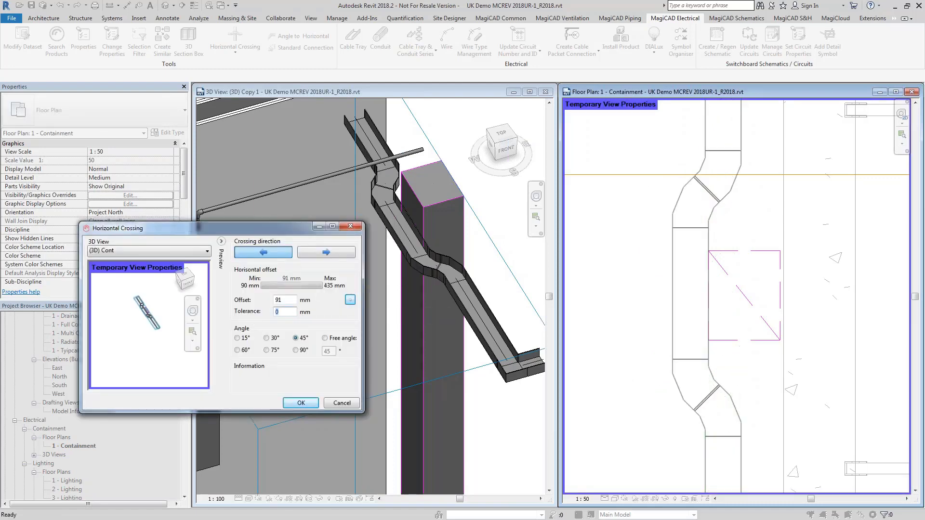
type("540")
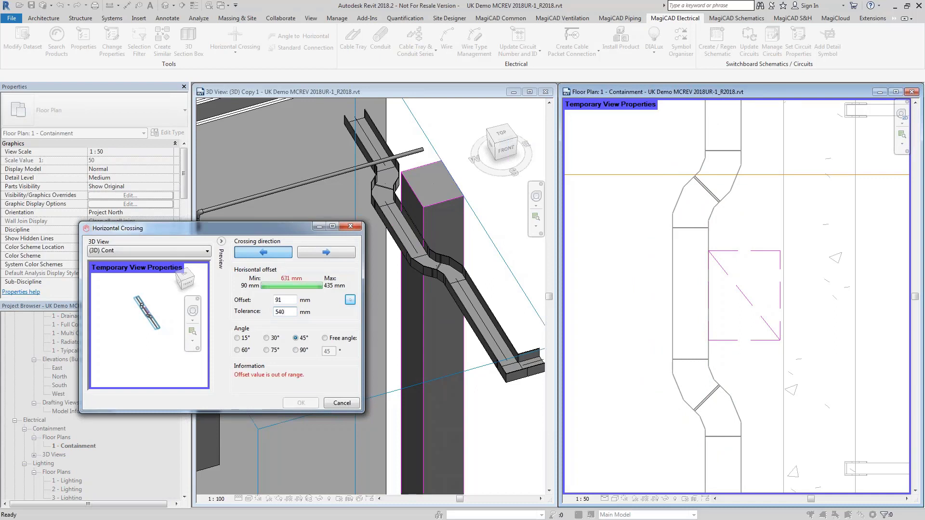
key("BackSpace")
key("BackSpace")
type("0")
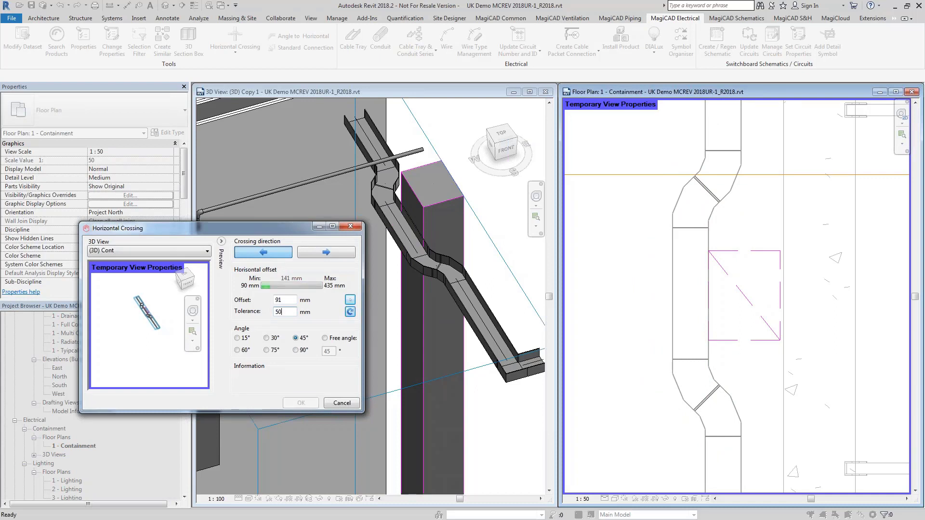
left_click(351, 313)
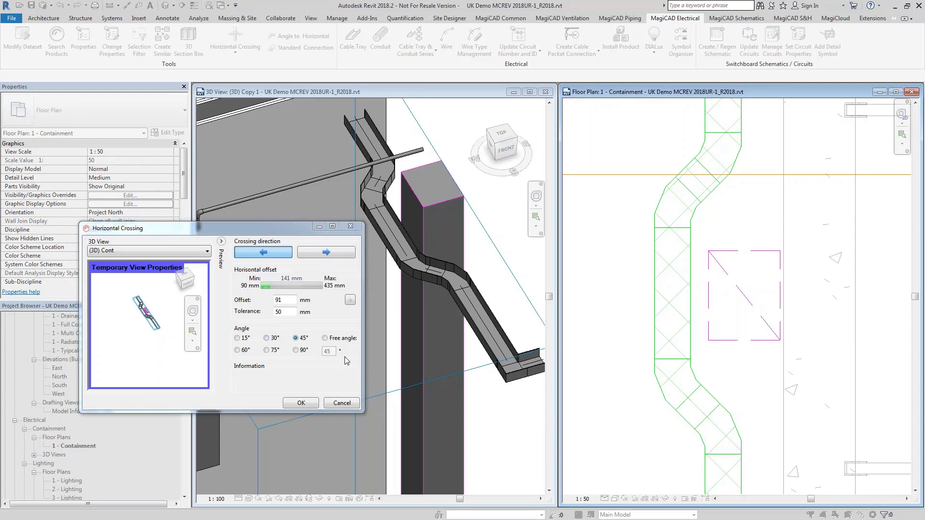
left_click(302, 403)
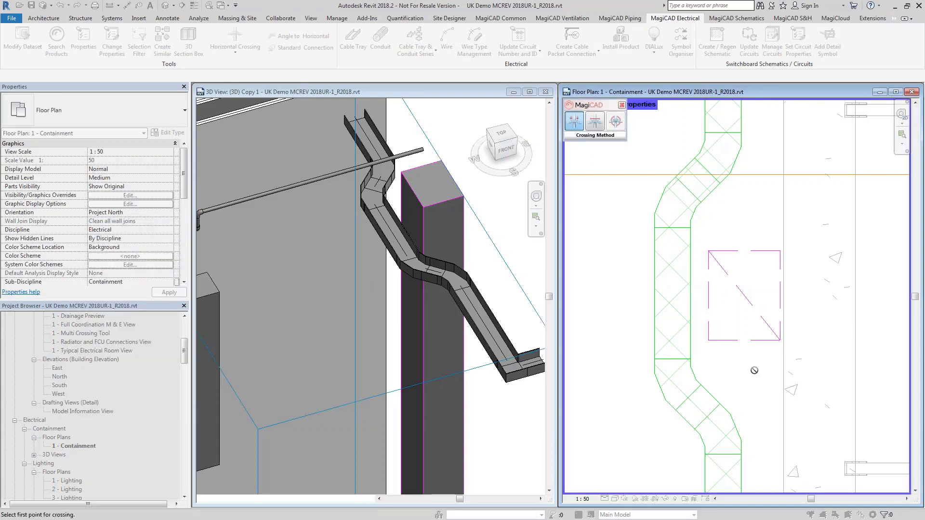
middle_click_drag(739, 371, 716, 388)
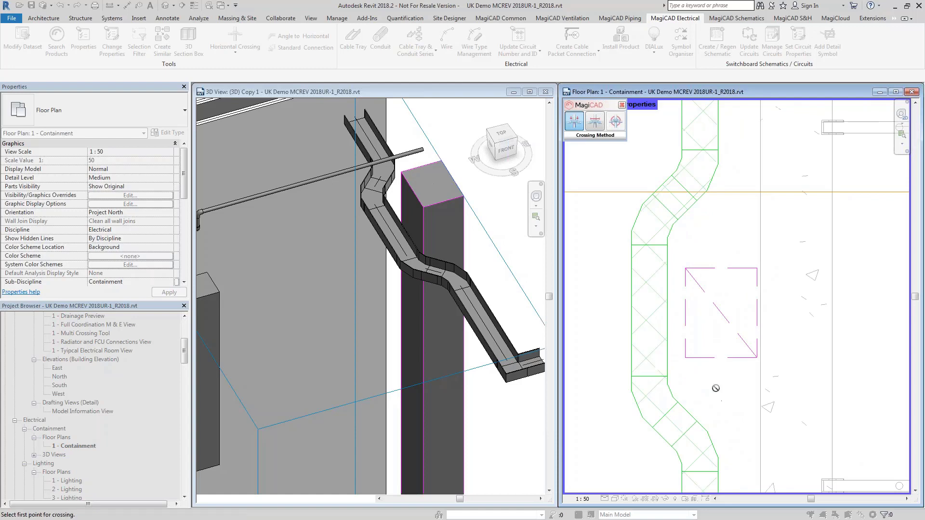
key("Escape")
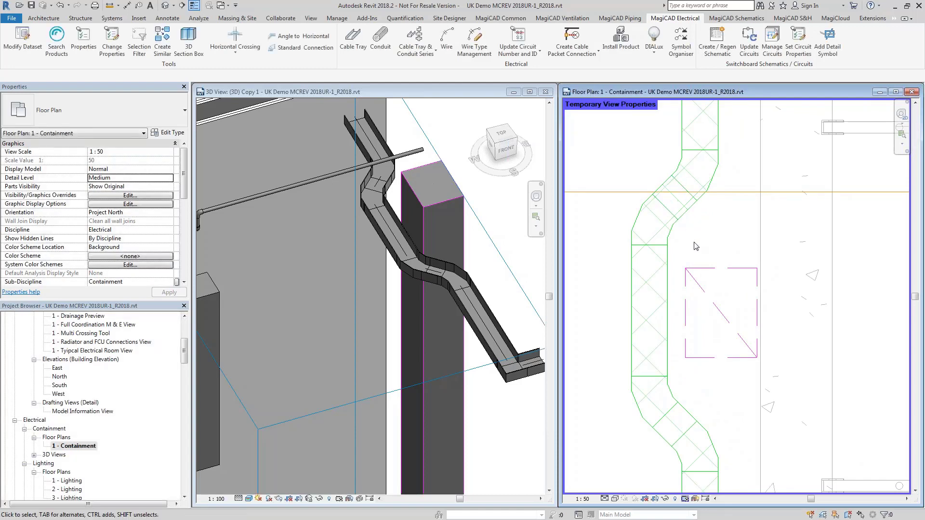
scroll(743, 268, "down", 4)
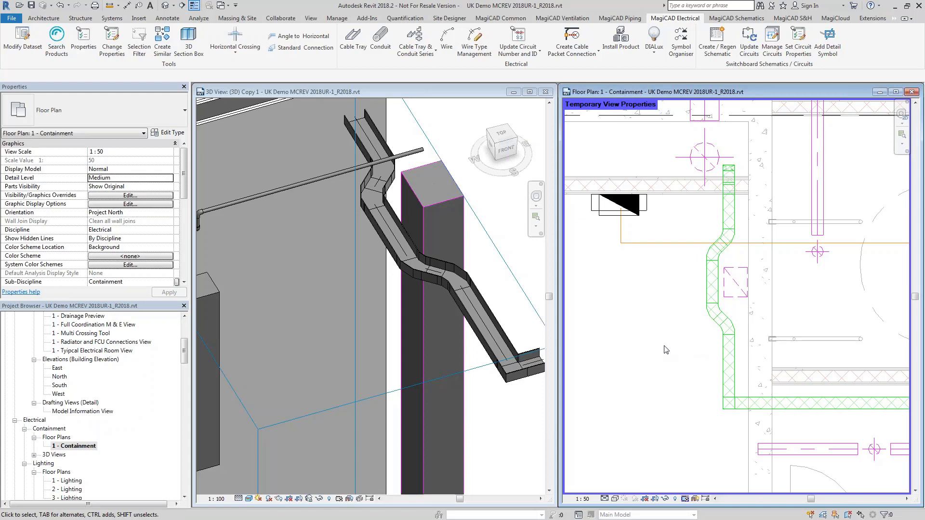
left_click(234, 53)
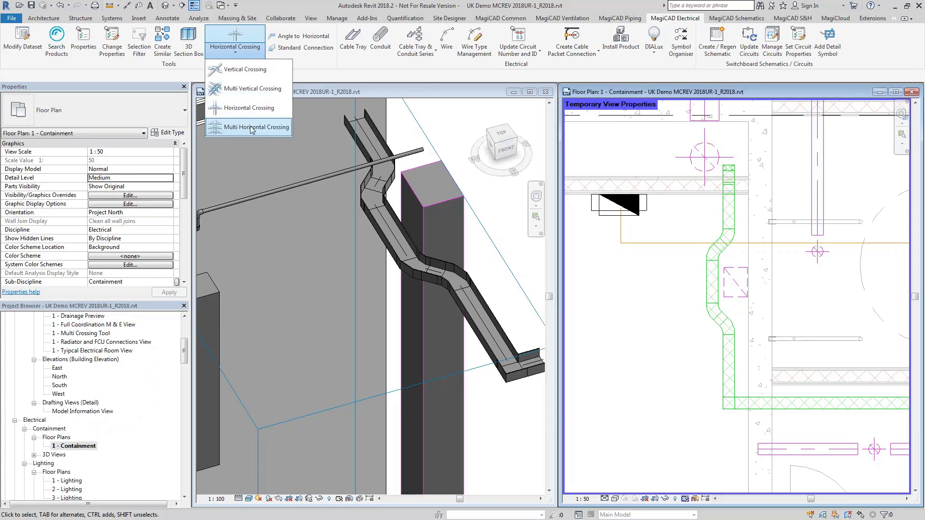
left_click(629, 331)
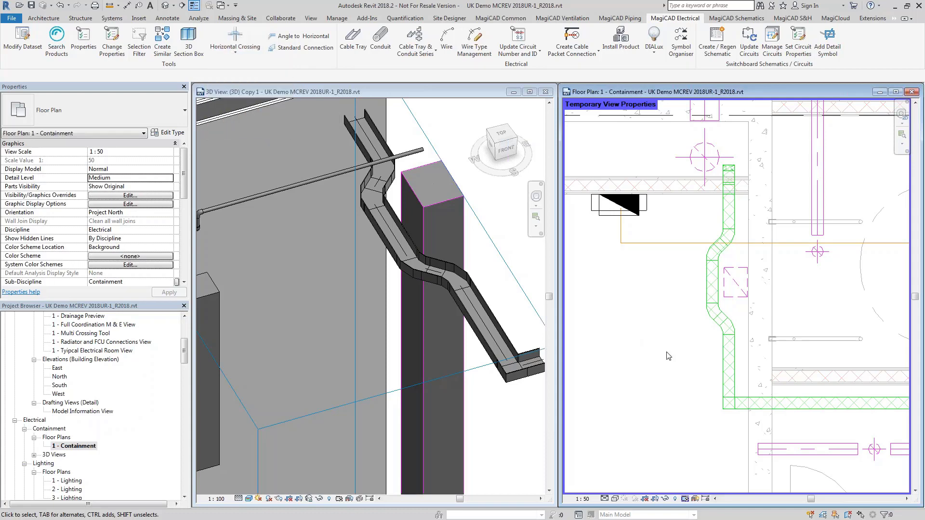
Turn off temporary view properties for the Containment floor plan.
scroll(668, 356, "down", 4)
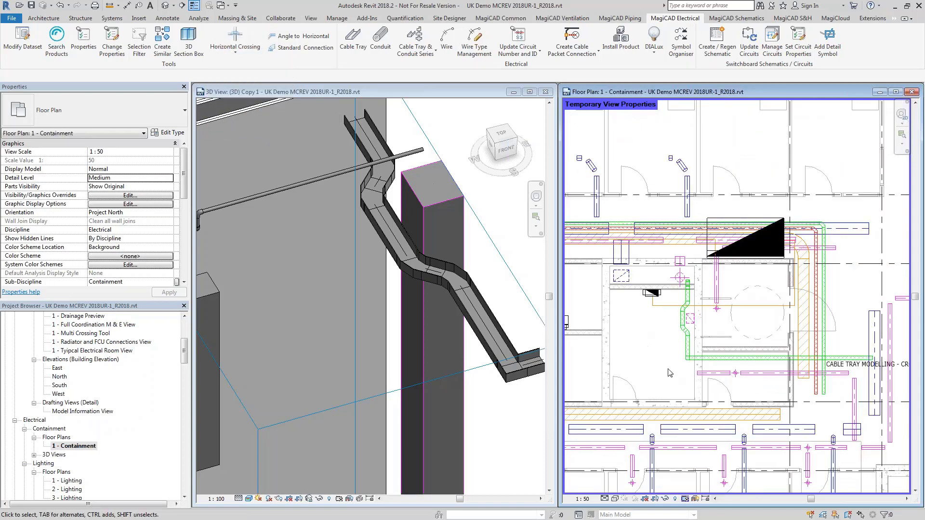
mouse_move(668, 373)
middle_mouse_down()
mouse_move(712, 349)
mouse_move(659, 372)
middle_mouse_up()
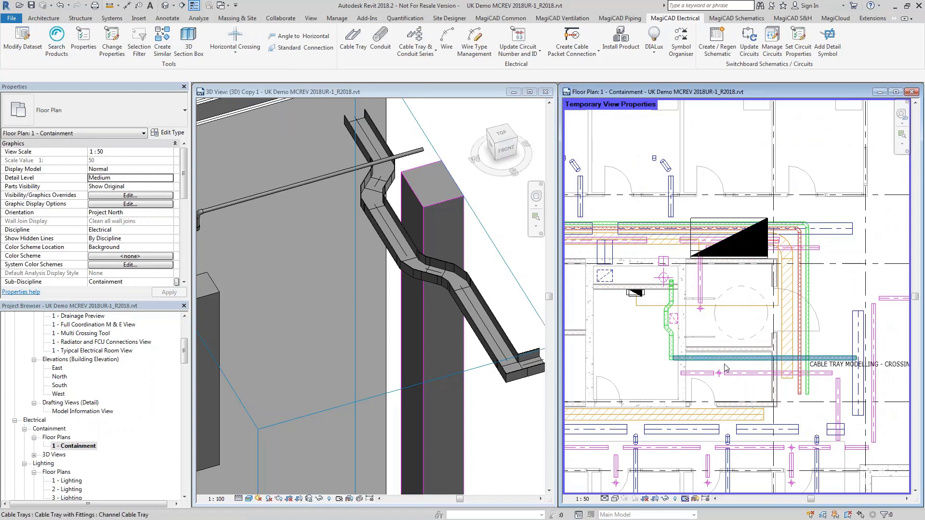
left_click(685, 499)
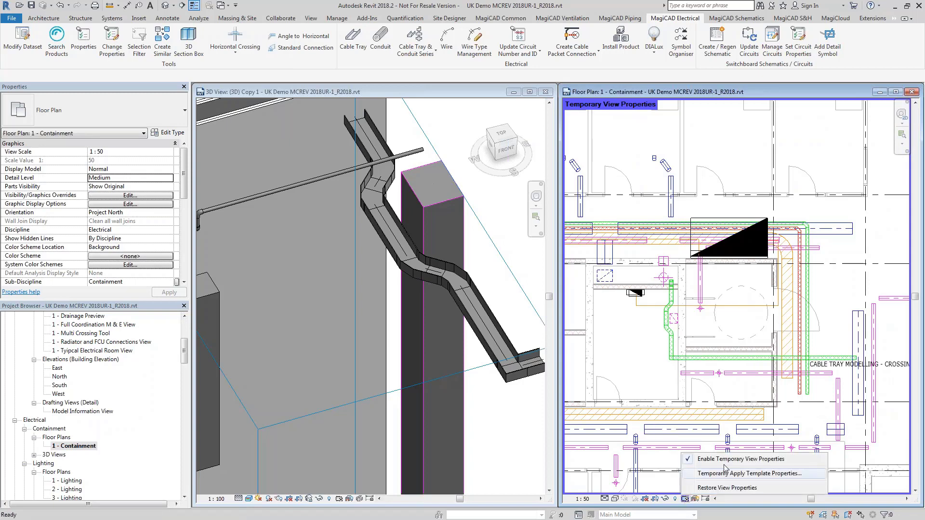
left_click(728, 459)
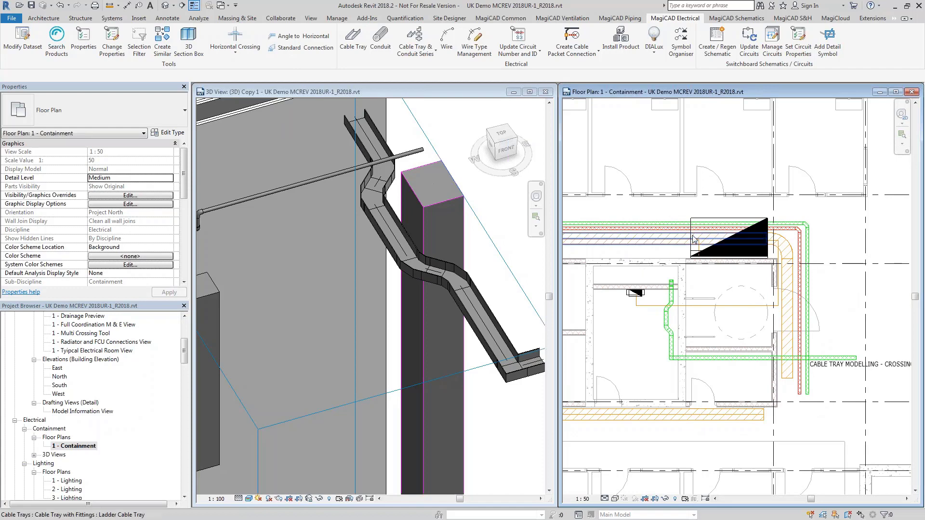
middle_click_drag(694, 239, 711, 268)
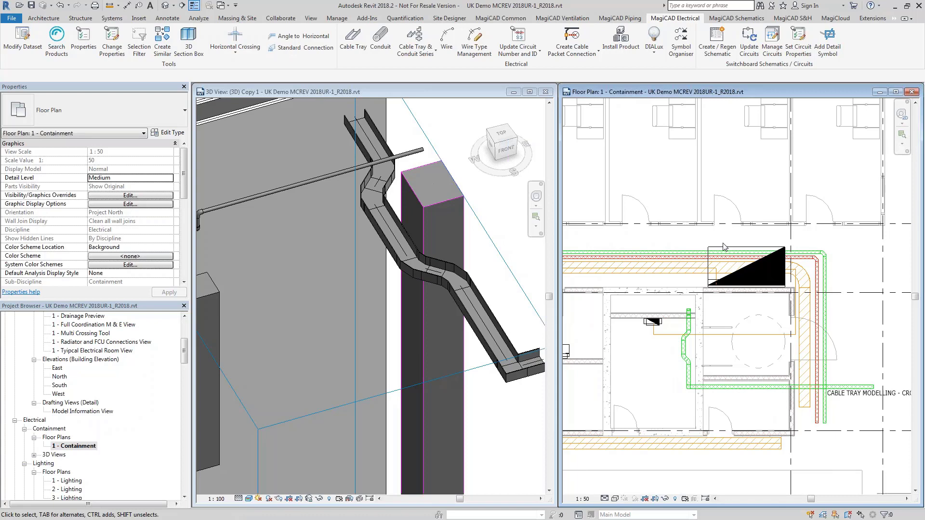
Add a 45° Angle to Horizontal at the open south end of the 300 mm ladder cable tray, with a centre elevation of 2800 mm.
scroll(723, 248, "up", 5)
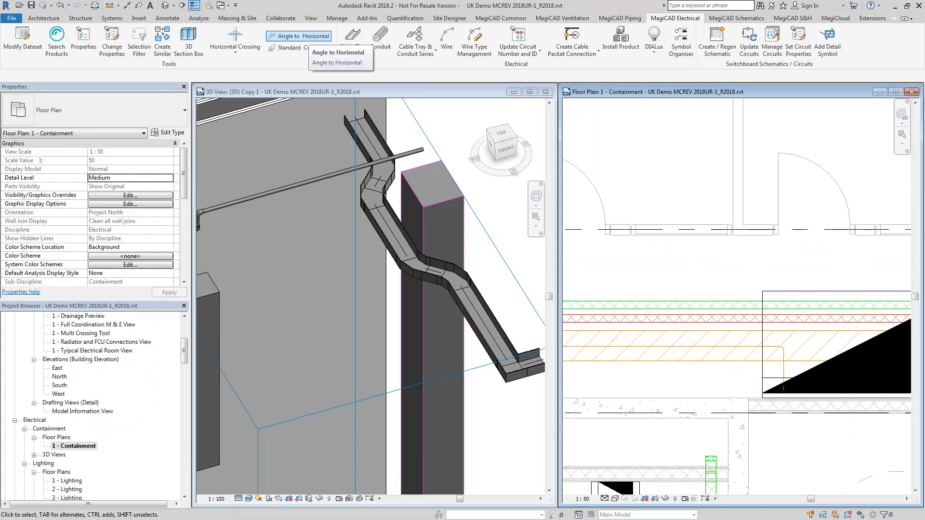
left_click(308, 37)
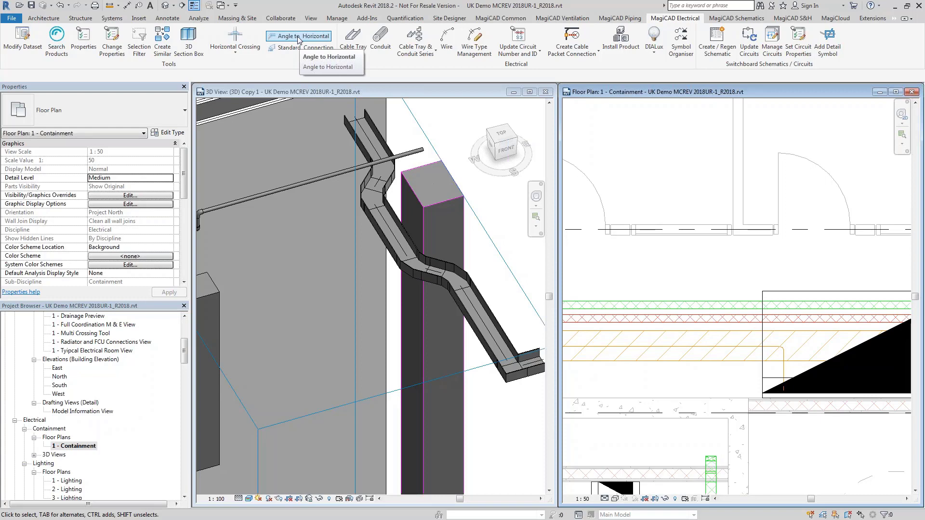
left_click(299, 40)
middle_click_drag(852, 334, 673, 287)
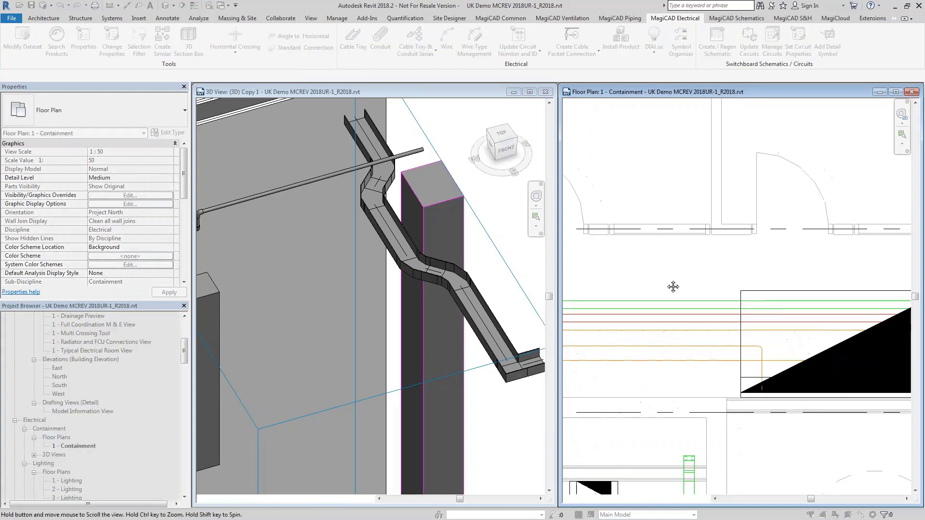
scroll(687, 290, "down", 3)
middle_click_drag(788, 446, 769, 187)
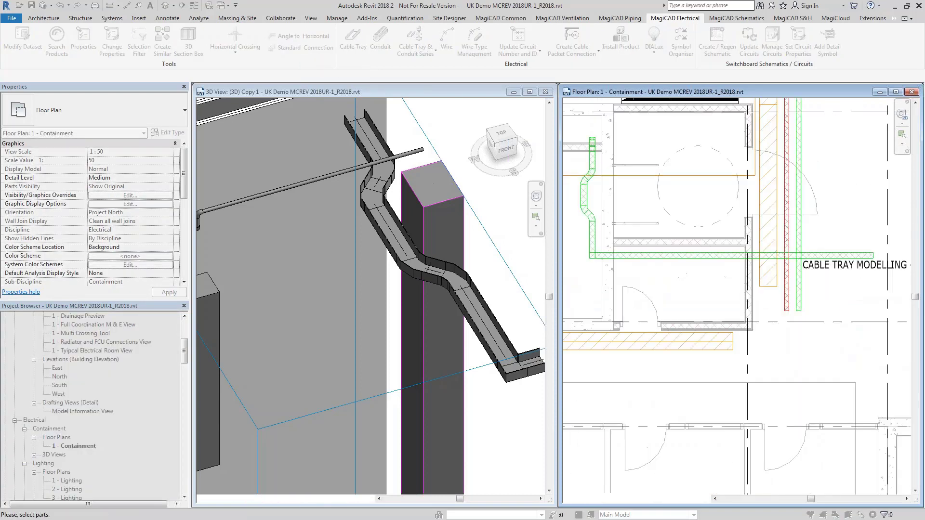
scroll(769, 289, "up", 4)
left_click(770, 289)
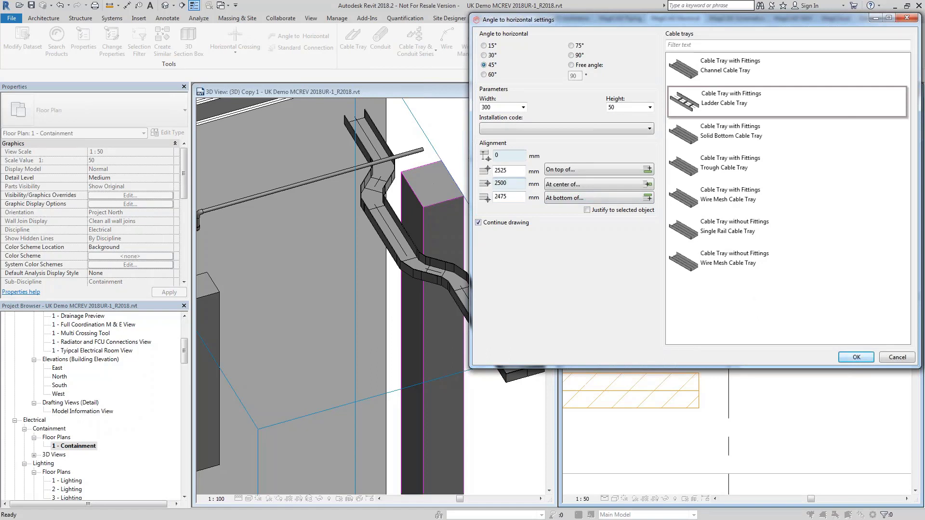
left_click_drag(520, 183, 478, 184)
type("2800")
left_click(856, 358)
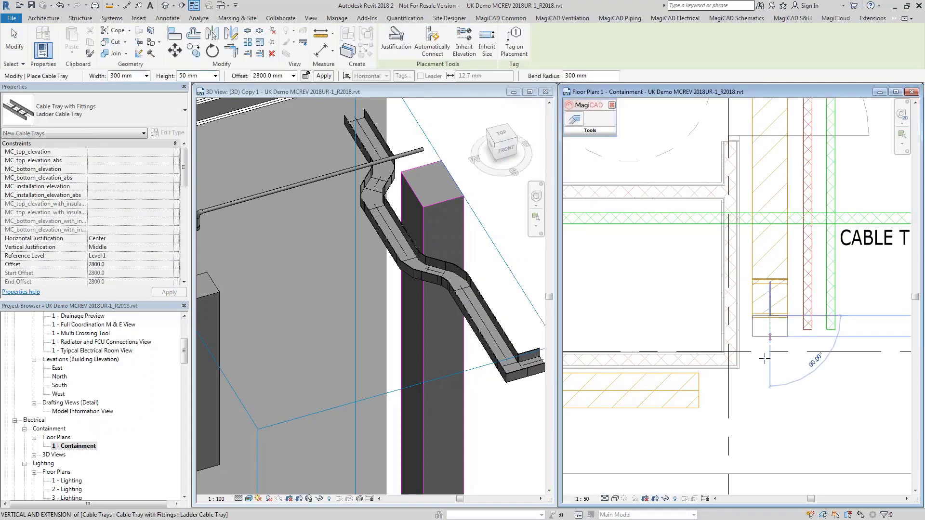
Continue the ladder cable tray straight south at the 2800 mm offset and end the run.
left_click(775, 421)
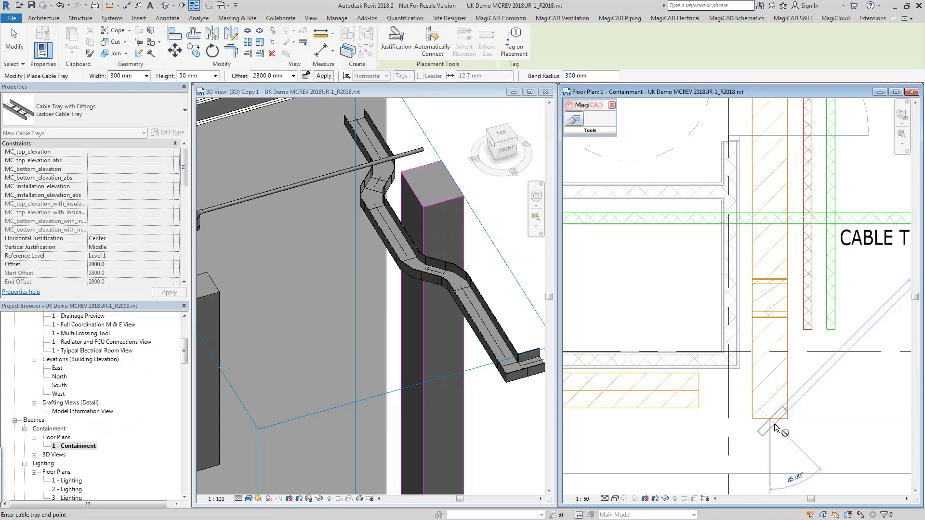
key("Escape")
key("Escape")
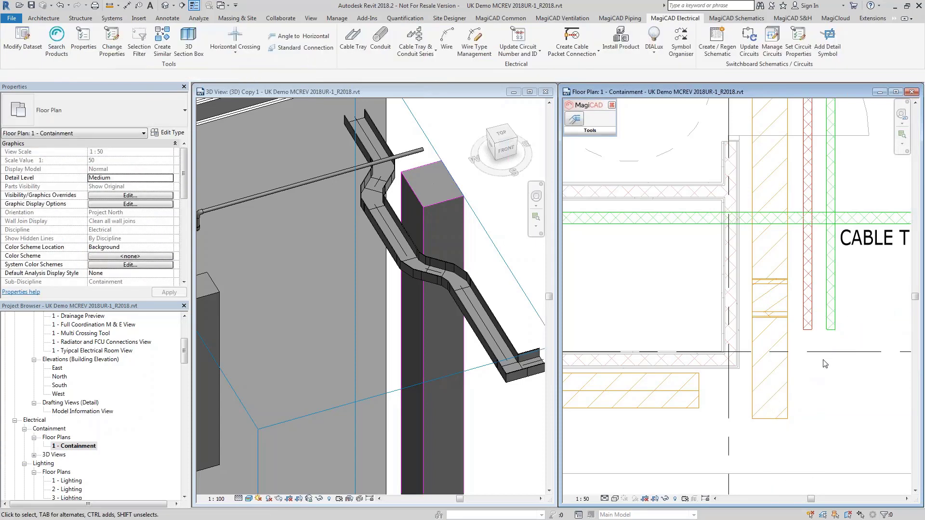
Branch a 75 mm channel tray eastward off the vertical green tray with a 45° Angle to Horizontal and a centre elevation of 2900 mm.
middle_click_drag(810, 365, 731, 367)
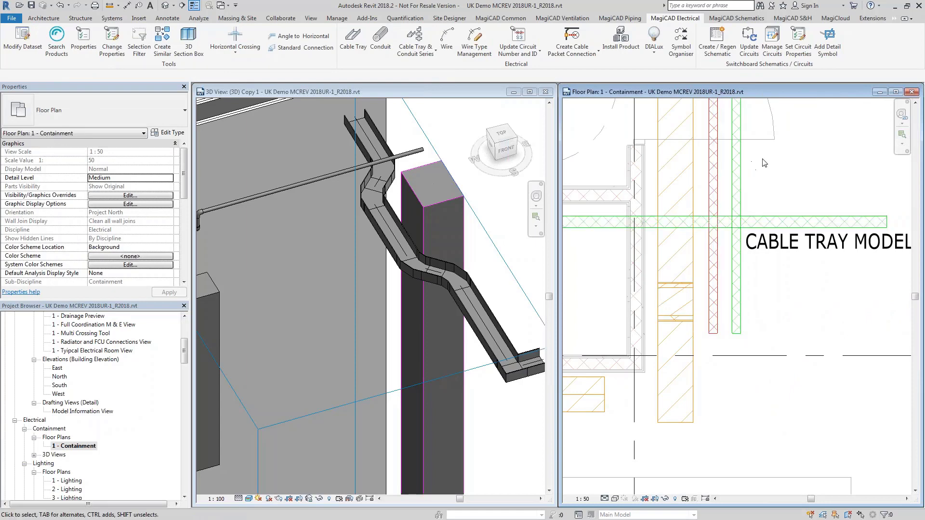
middle_click_drag(823, 181, 822, 407)
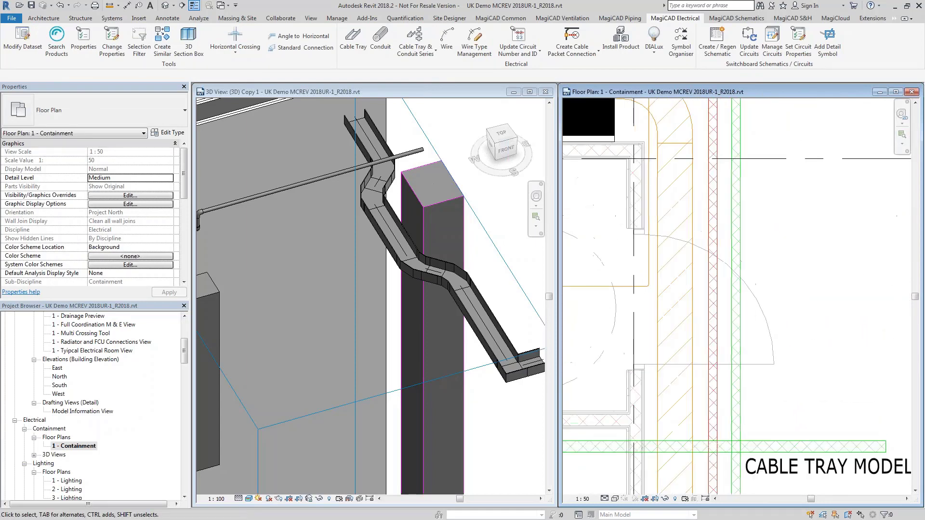
scroll(772, 326, "down", 2)
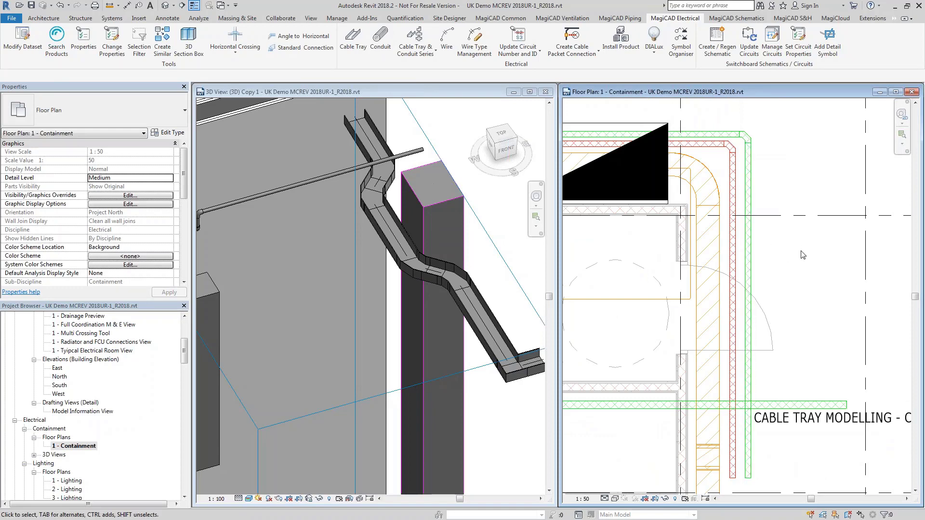
left_click(682, 143)
left_click(308, 37)
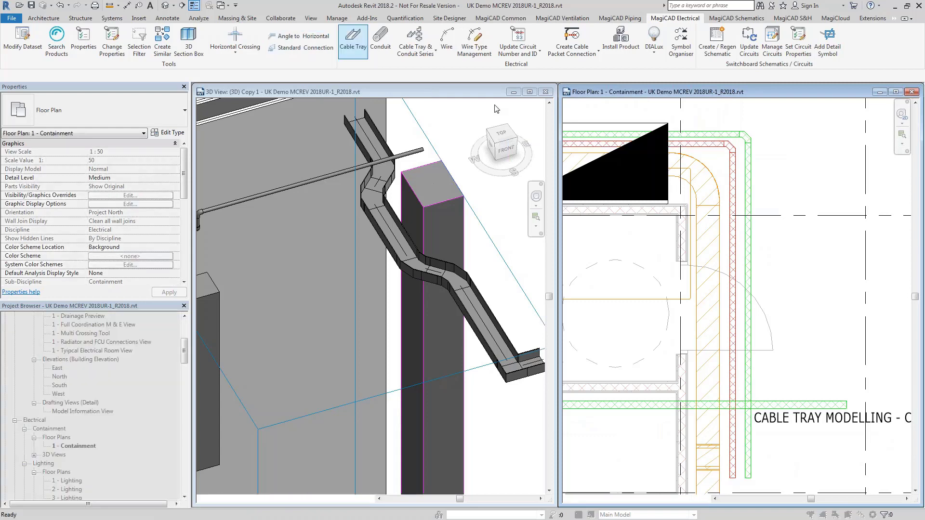
left_click(804, 290)
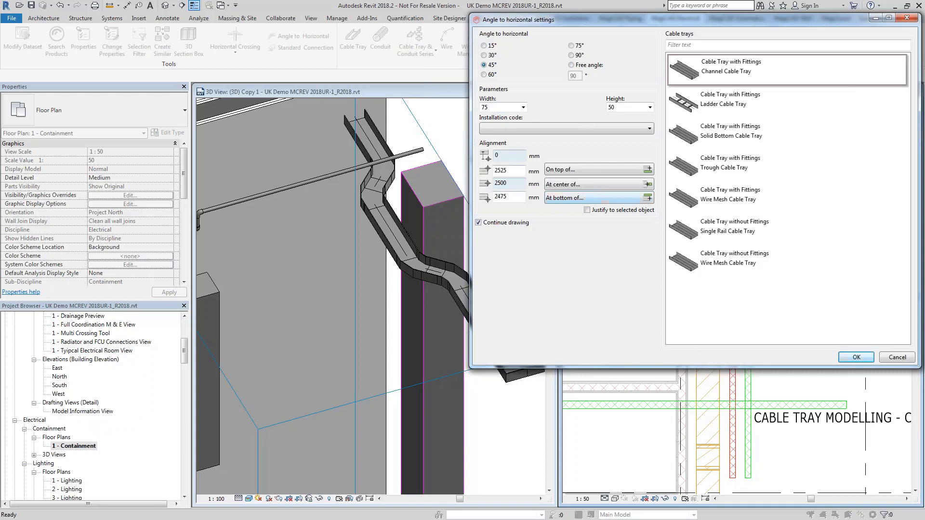
double_click(503, 184)
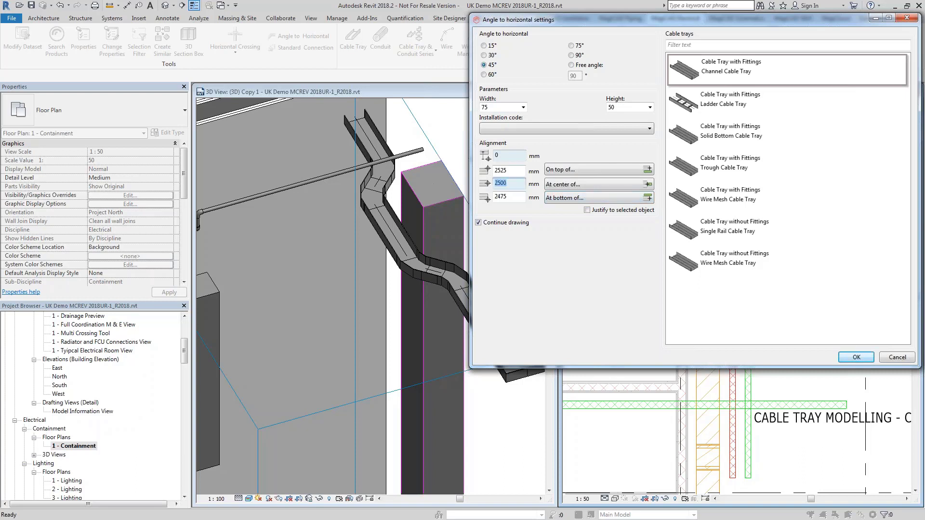
type("2900")
left_click(856, 357)
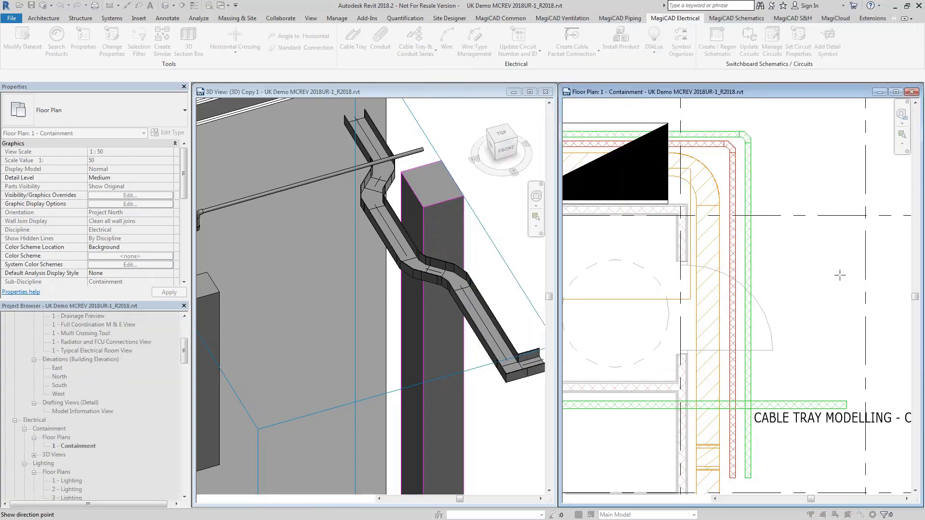
left_click(814, 275)
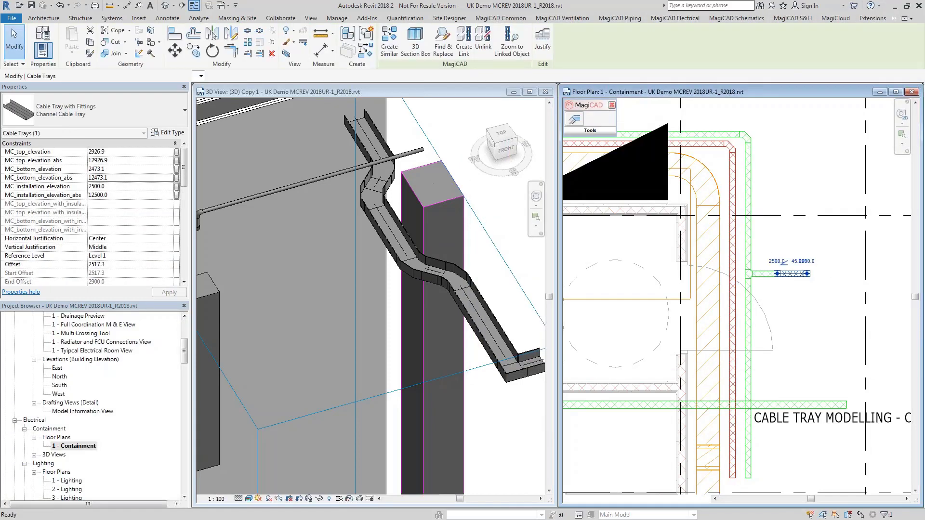
Extend the channel tray branch straight east at the 2900 mm offset, past the vertical gridline, and end the run.
middle_click_drag(847, 272, 673, 266)
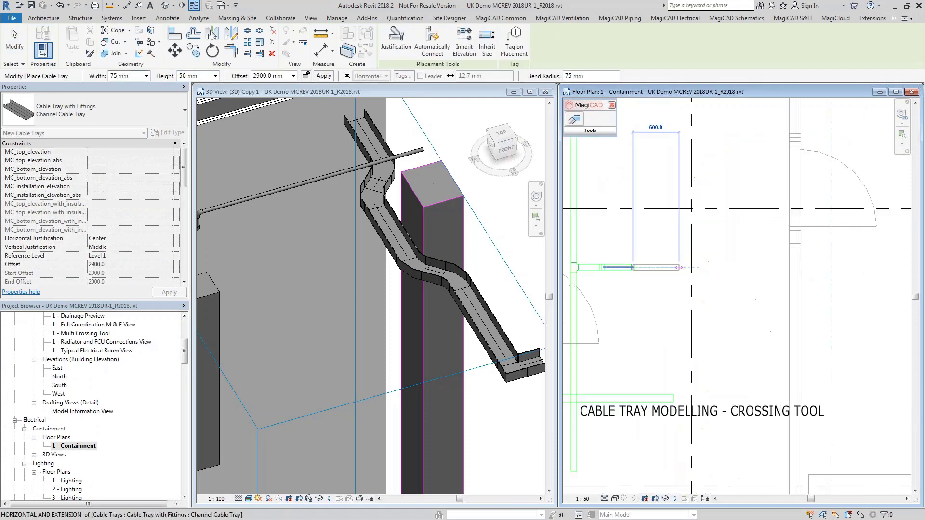
left_click(813, 267)
key("Escape")
key("Escape")
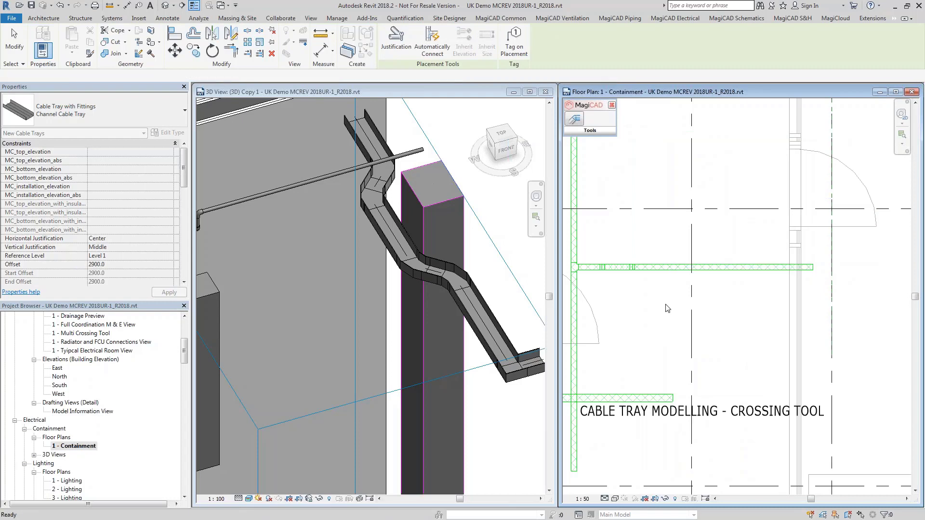
Move the branch's sloped tray section and its two bend fittings west, close to the tee.
middle_click_drag(616, 276, 701, 288)
scroll(701, 288, "up", 3)
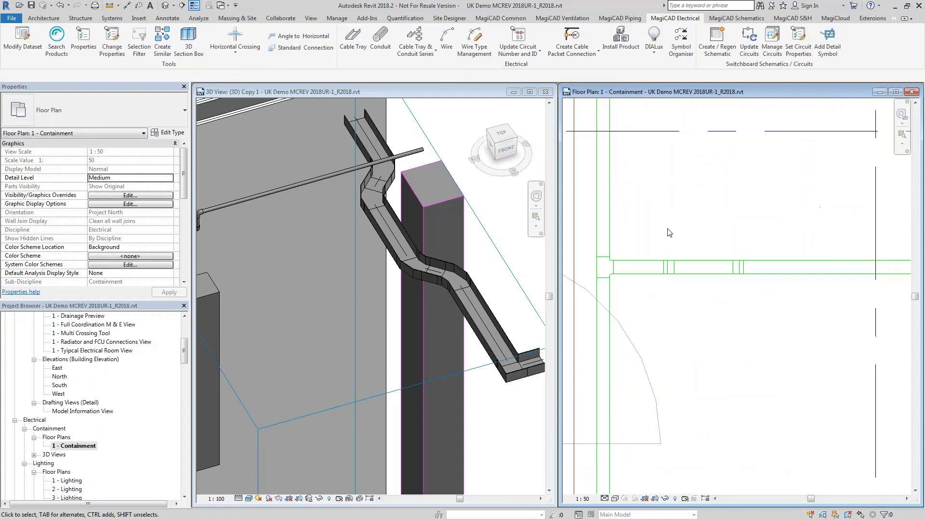
left_click(697, 267)
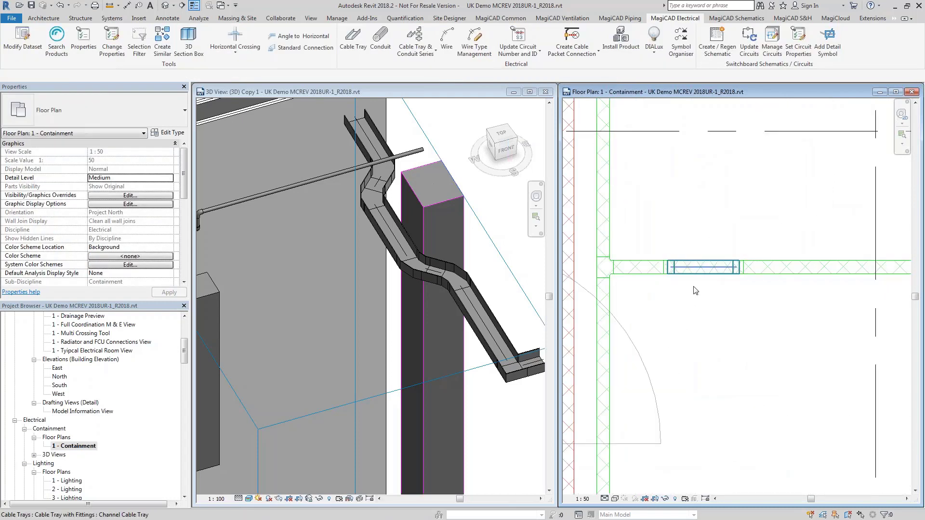
key("Delete")
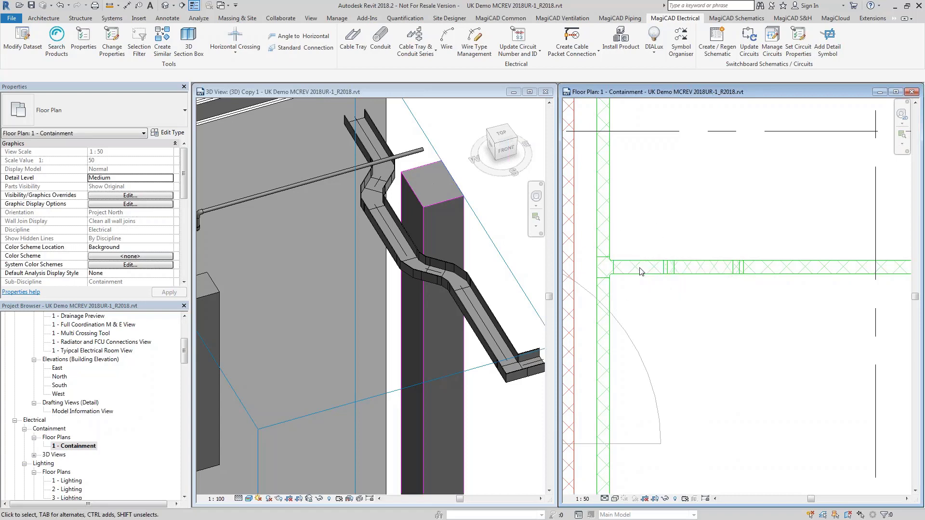
left_click_drag(632, 222, 769, 332)
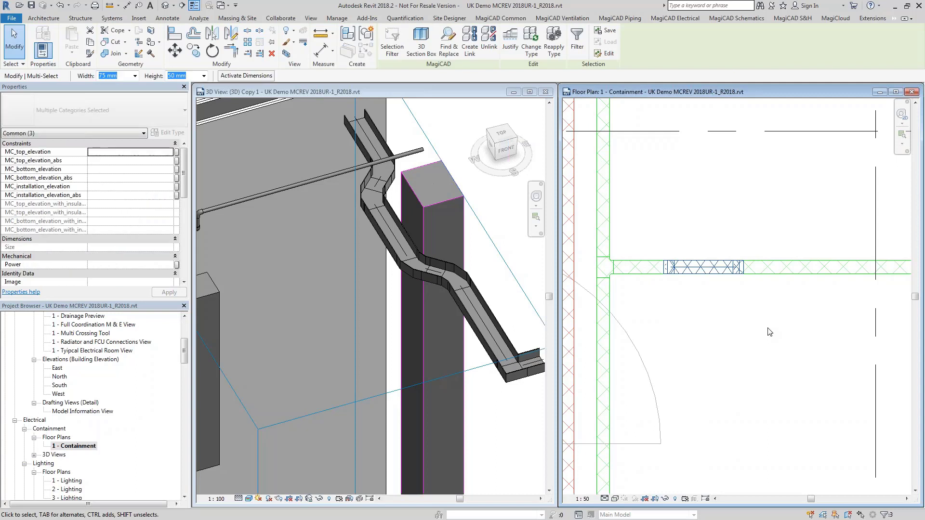
key("Left")
key("Left")
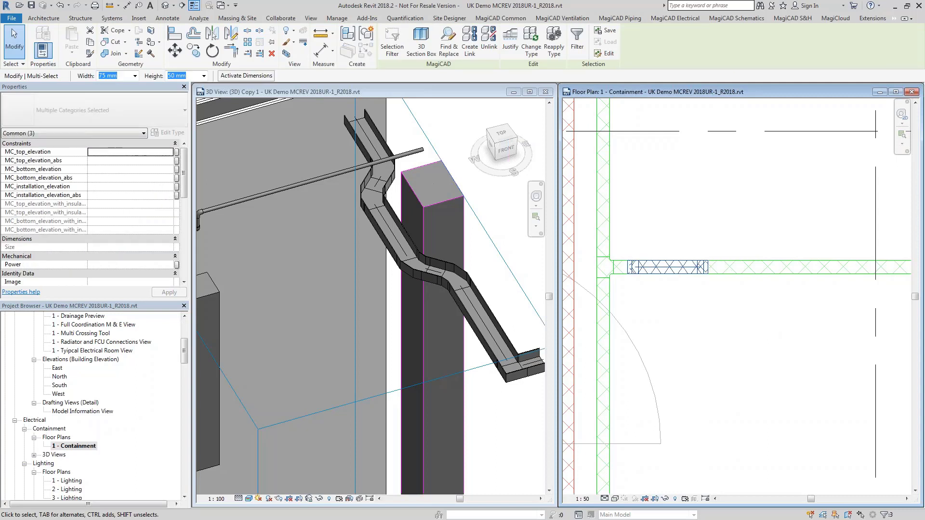
key("Left")
key("Left")
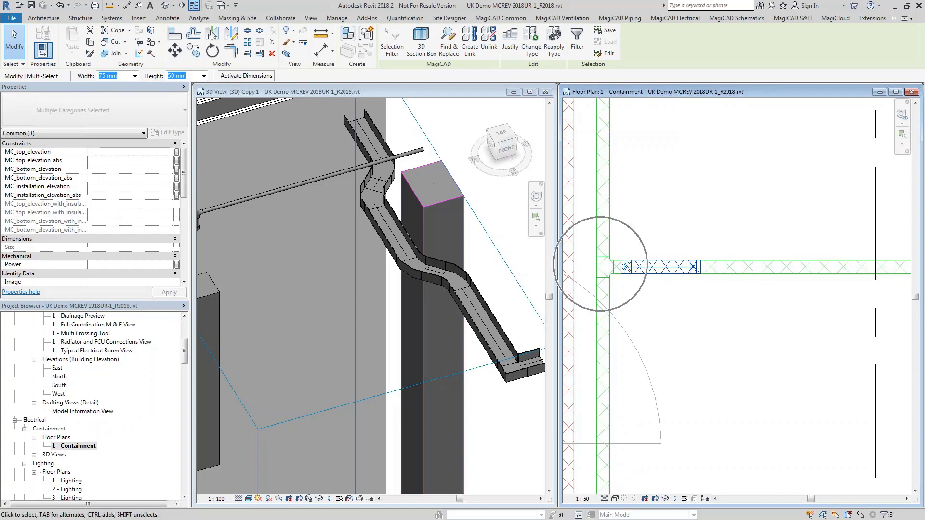
left_click(719, 329)
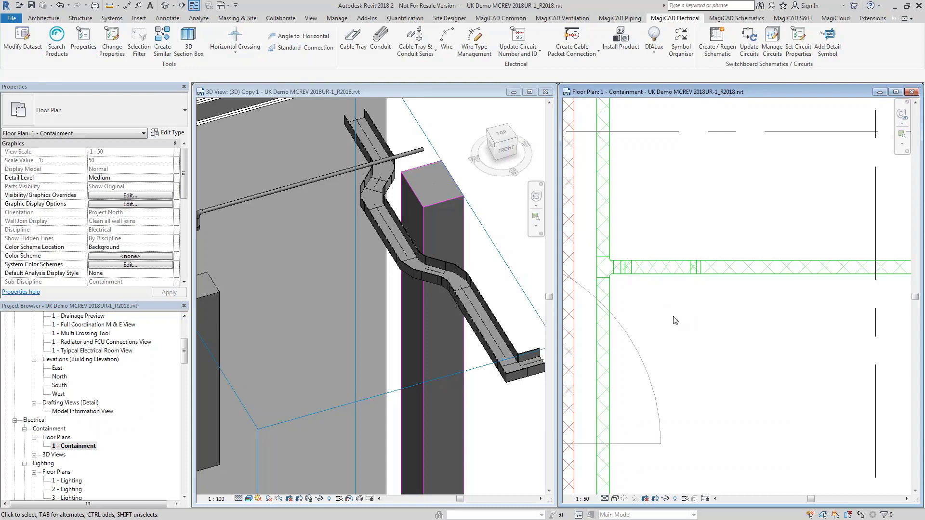
Examine the cable tray layout in the Containment floor plan, including the new branch and the surrounding corridor runs.
middle_click_drag(684, 320, 744, 316)
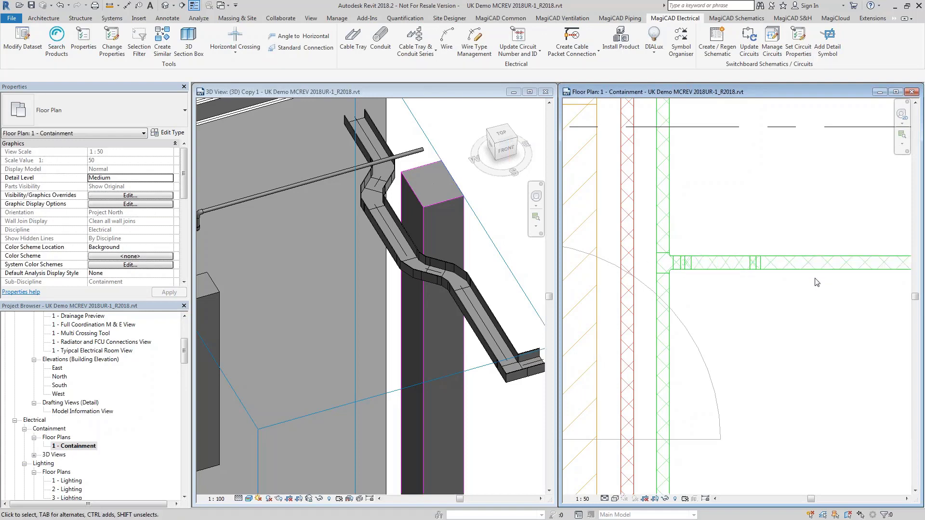
scroll(727, 352, "down", 2)
middle_click_drag(726, 352, 693, 331)
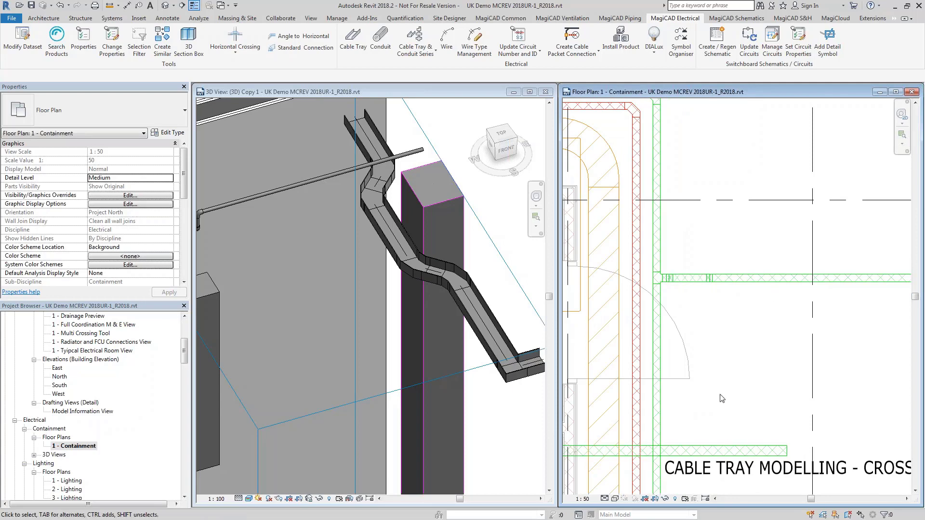
scroll(727, 366, "down", 1)
middle_click_drag(708, 251, 737, 256)
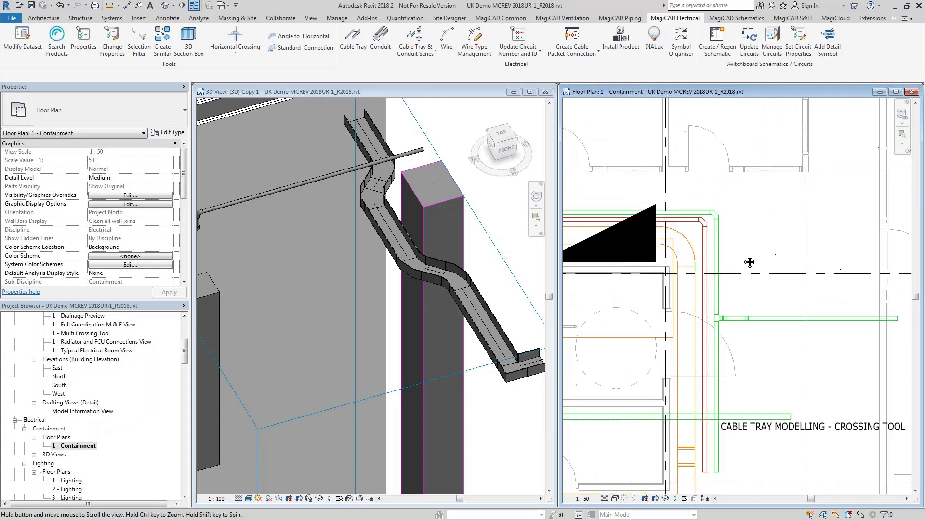
scroll(745, 260, "down", 2)
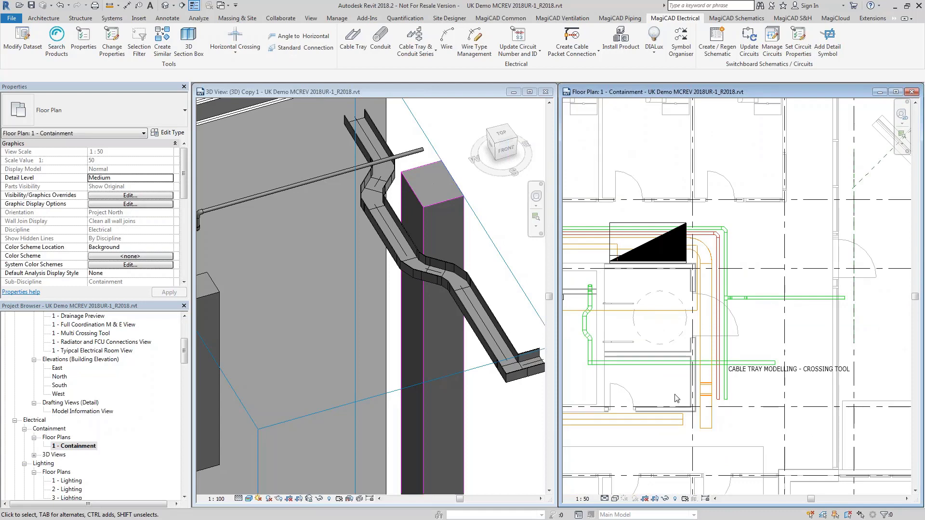
middle_click_drag(696, 390, 796, 329)
scroll(730, 347, "down", 1)
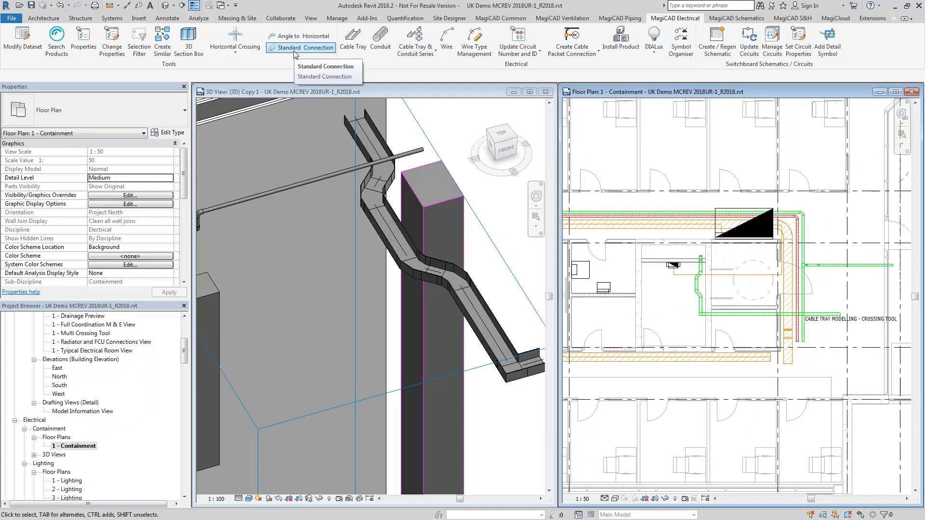
middle_click_drag(678, 338, 784, 351)
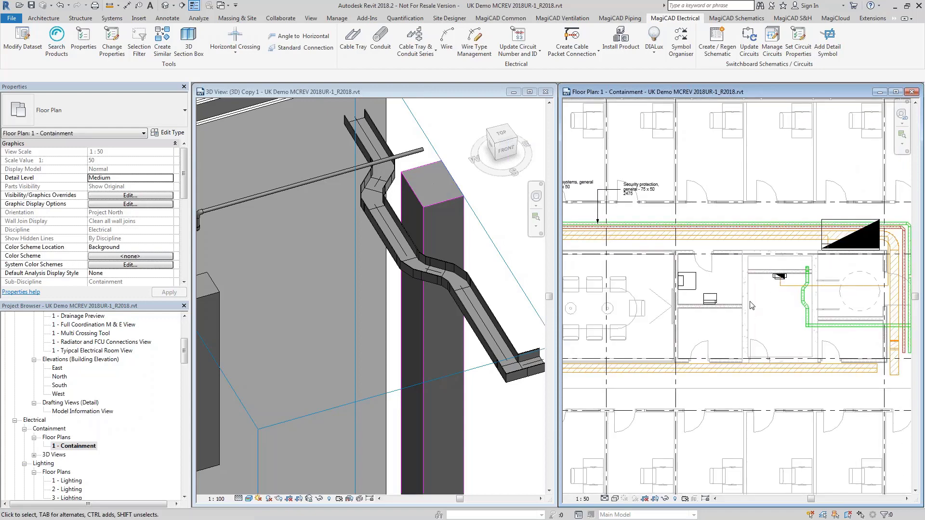
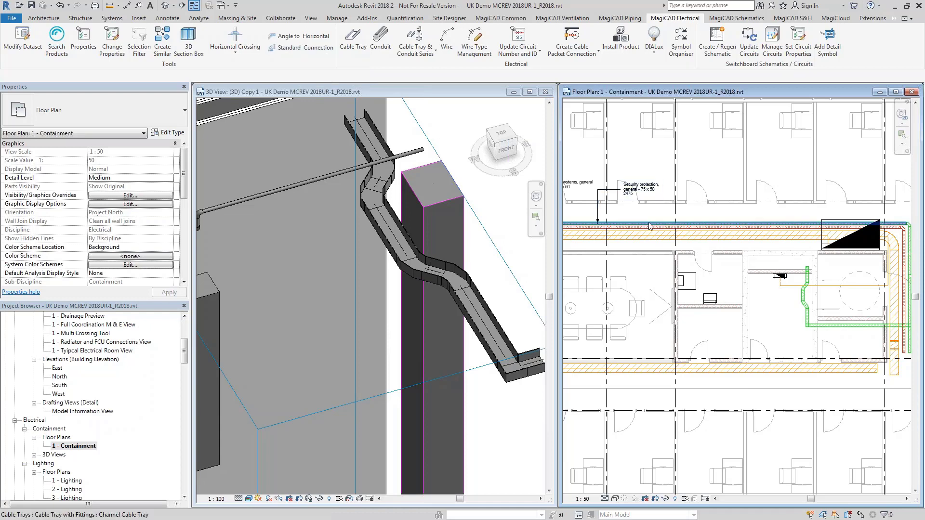
scroll(689, 327, "down", 3)
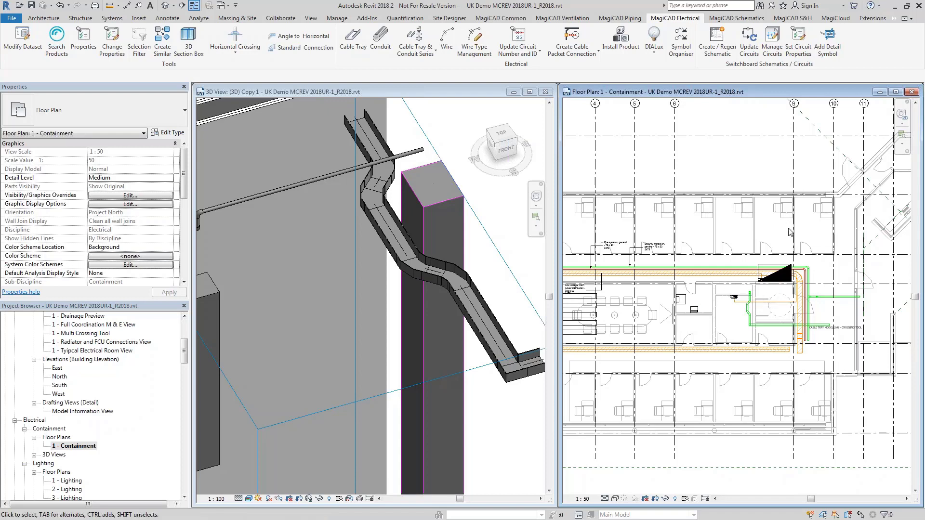
scroll(744, 372, "up", 3)
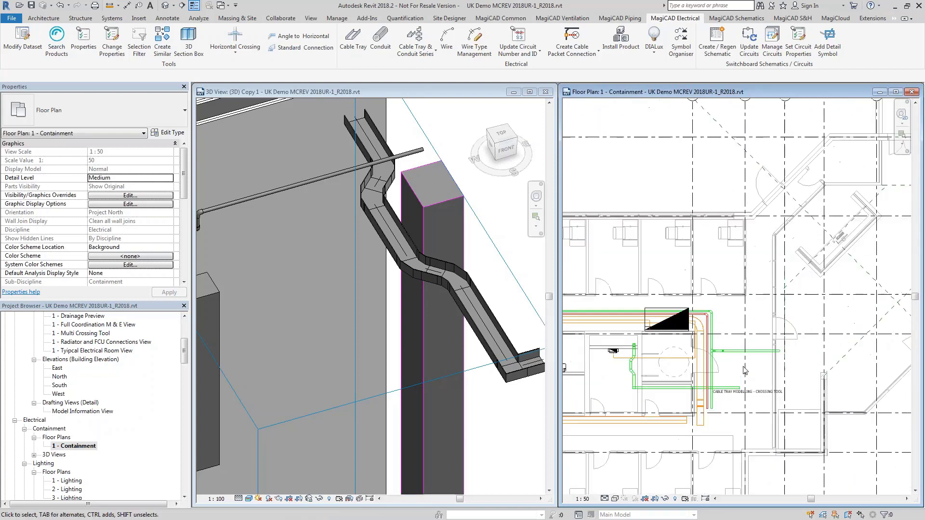
scroll(744, 370, "up", 3)
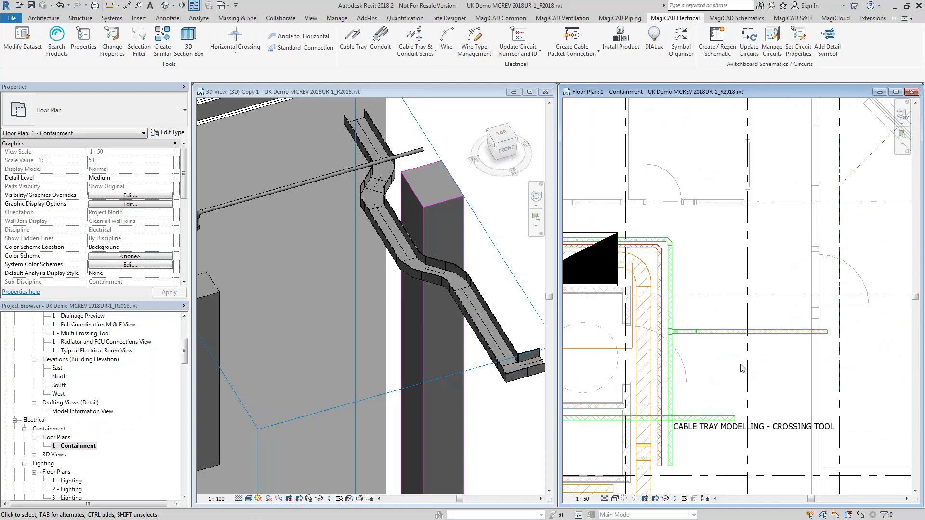
Open the 1 - Ventilation floor plan from the Mechanical views and enlarge its window across the drawing area.
middle_click_drag(745, 369, 838, 314)
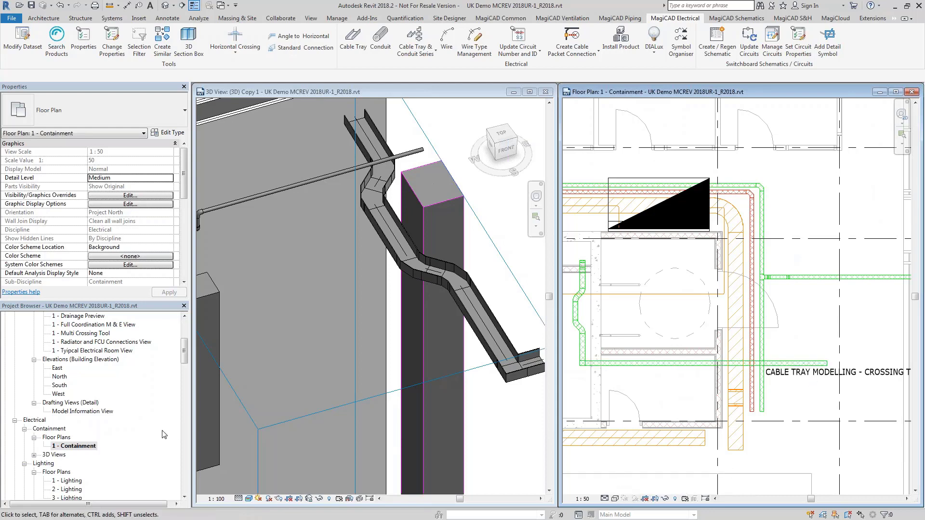
left_click_drag(183, 359, 180, 391)
scroll(72, 400, "down", 5)
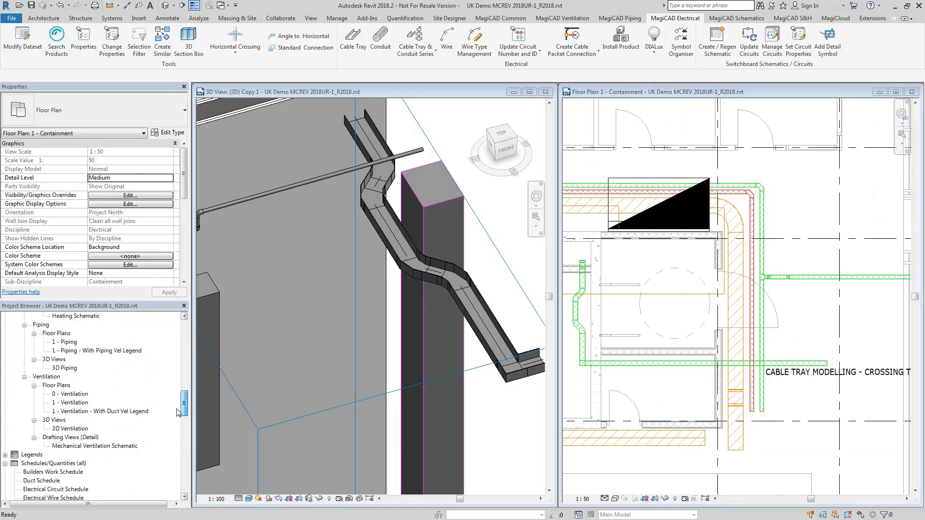
left_click(72, 403)
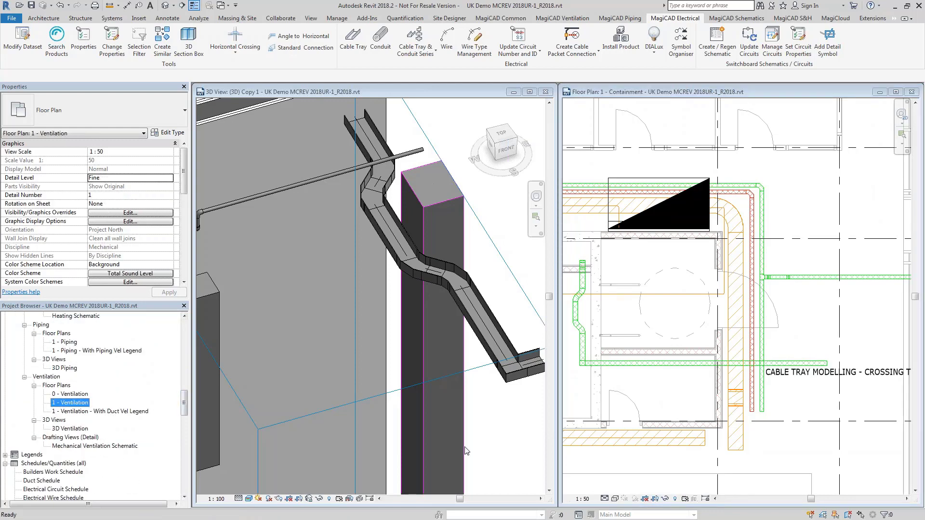
left_click_drag(644, 216, 527, 99)
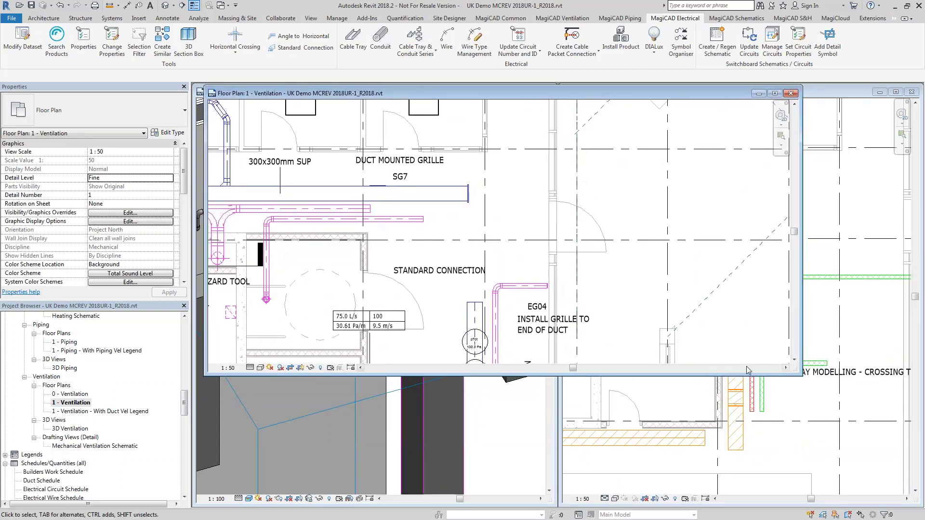
left_click_drag(800, 375, 899, 494)
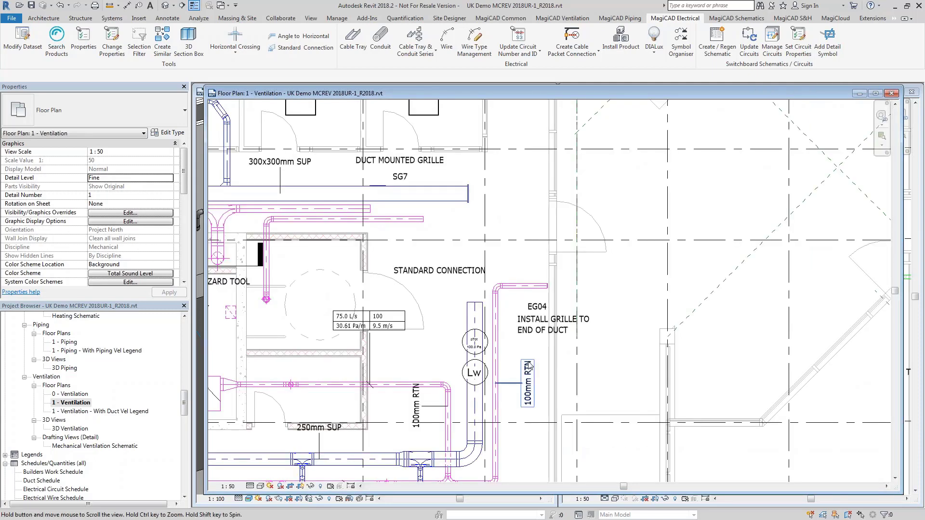
Create a new 3D section box view named {3D} Copy 2 with a 100 offset around the ducts near the STANDARD CONNECTION note.
middle_click_drag(442, 297, 486, 330)
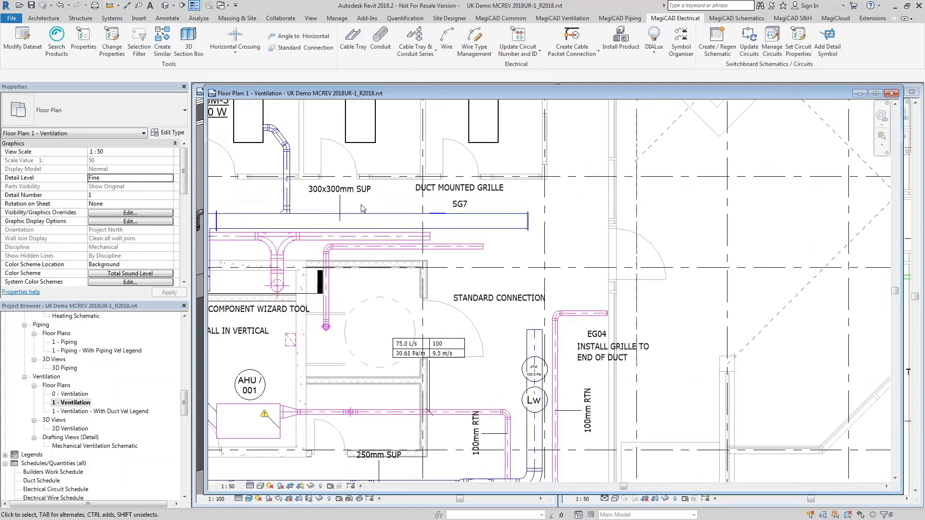
left_click_drag(301, 197, 654, 387)
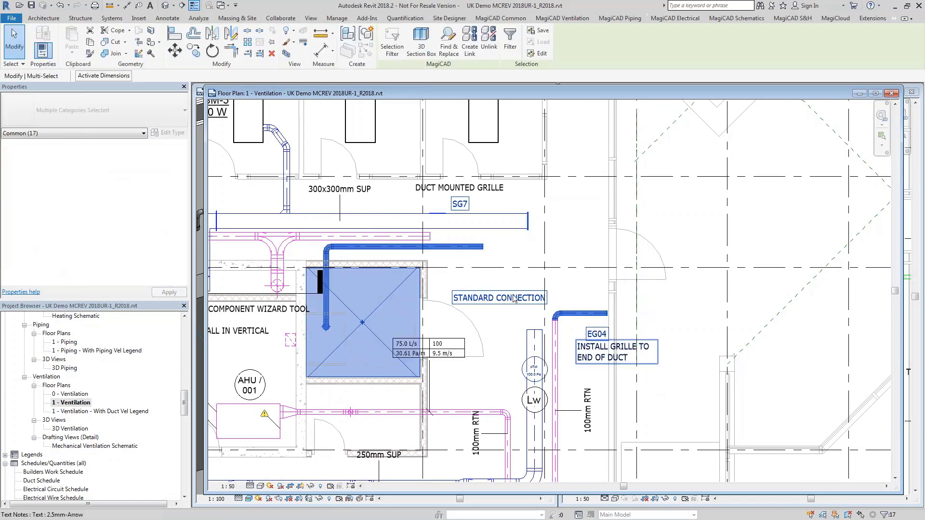
left_click(421, 41)
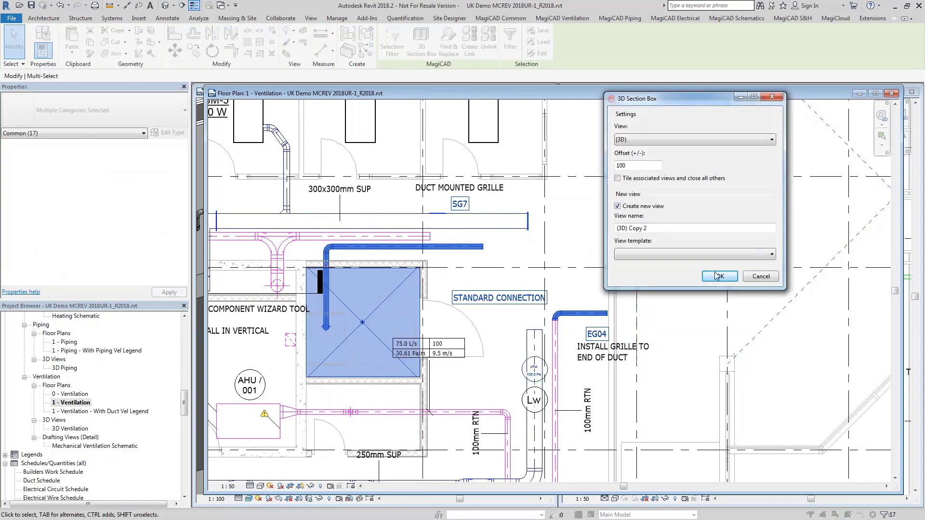
left_click(721, 278)
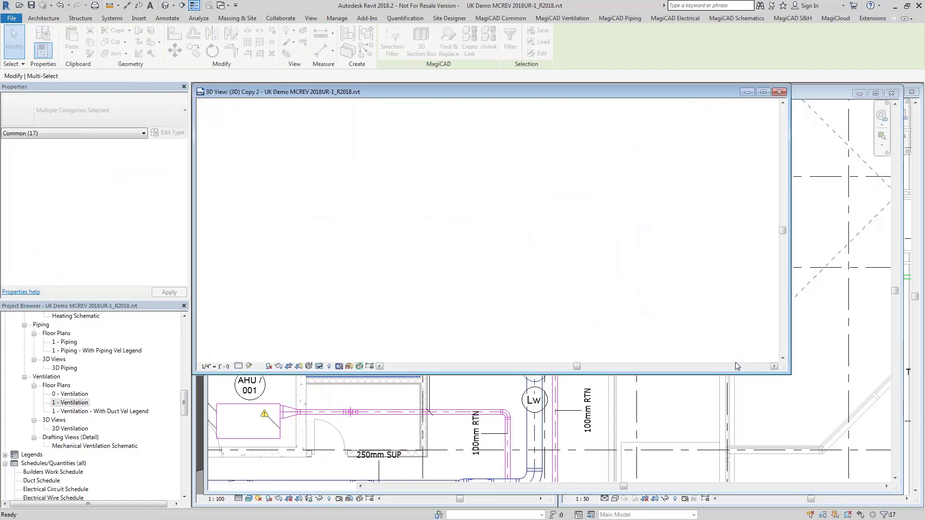
Close the {3D} Copy 1 and Containment views and tile {3D} Copy 2 beside the Ventilation floor plan.
key("w")
key("t")
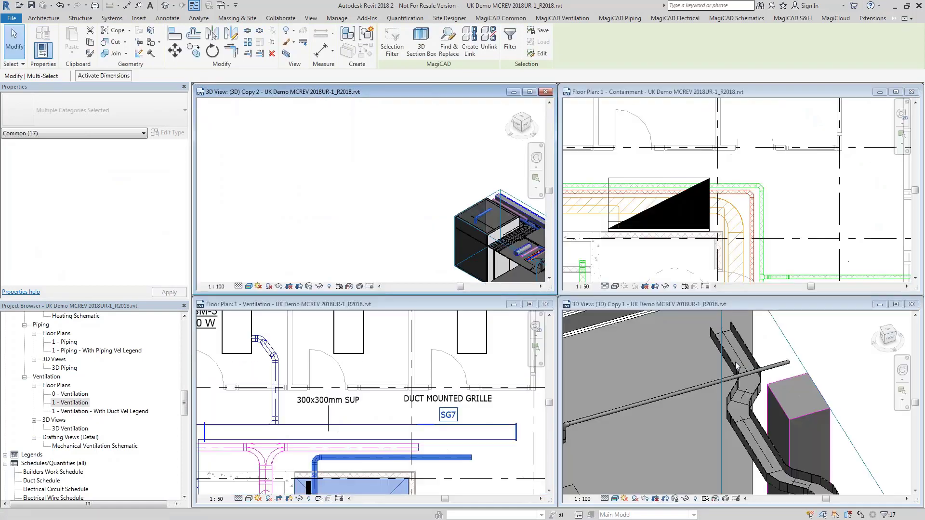
left_click(911, 304)
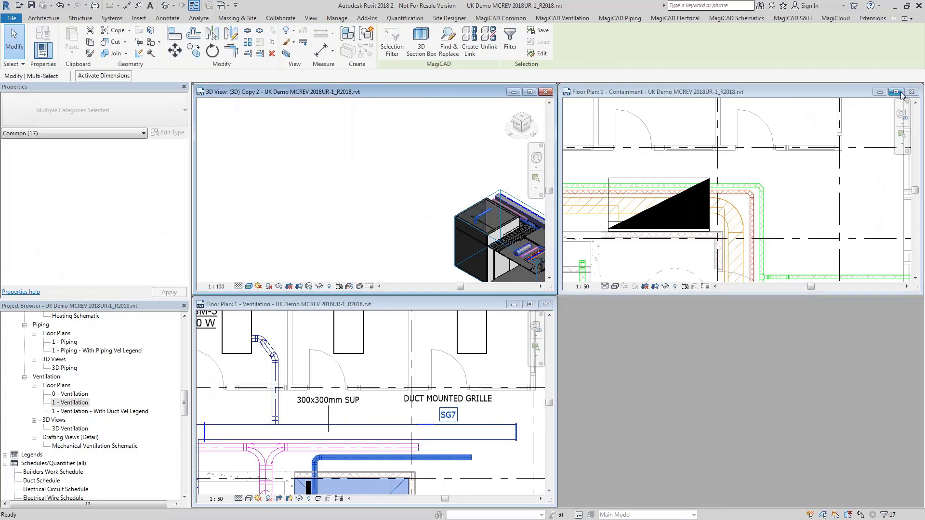
left_click(912, 92)
key("w")
key("t")
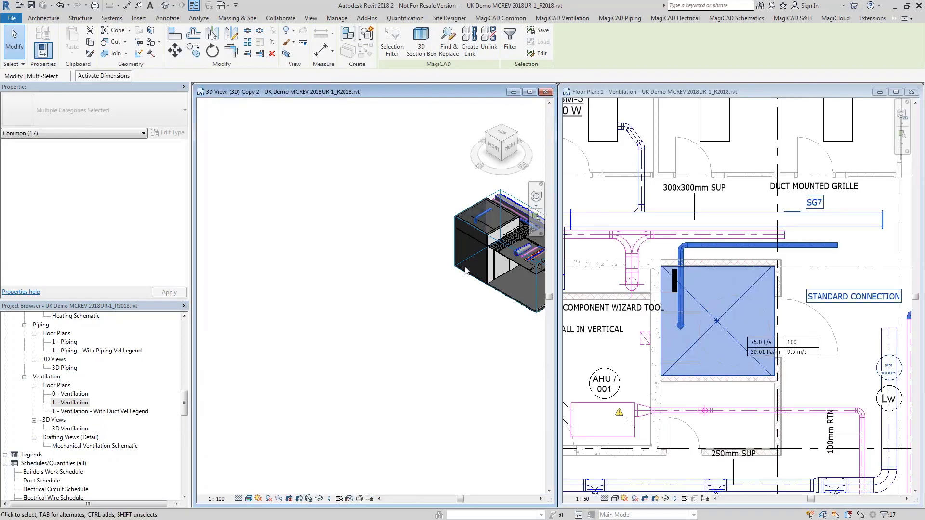
Examine the two open-ended 100 mm round ducts and their surroundings from the side and from above in the section box view.
middle_click_drag(466, 271, 279, 291)
scroll(384, 290, "up", 6)
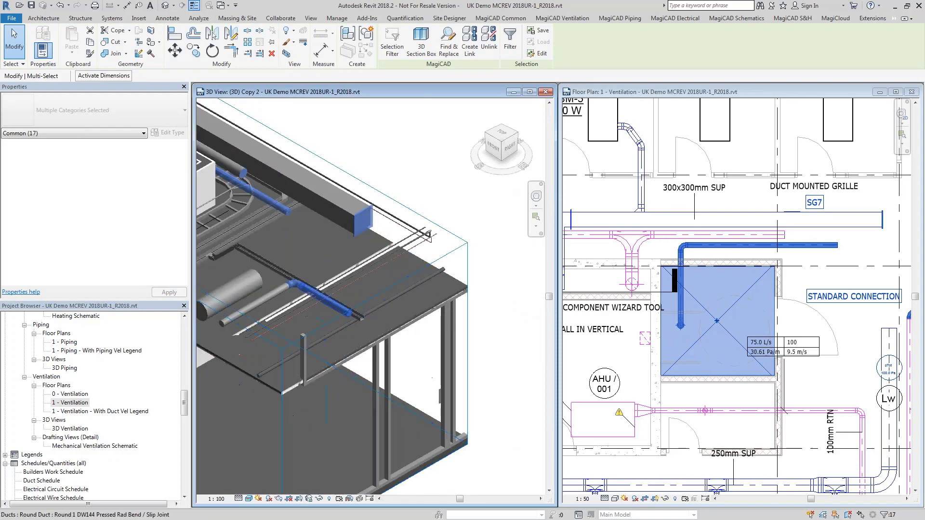
scroll(383, 291, "up", 2)
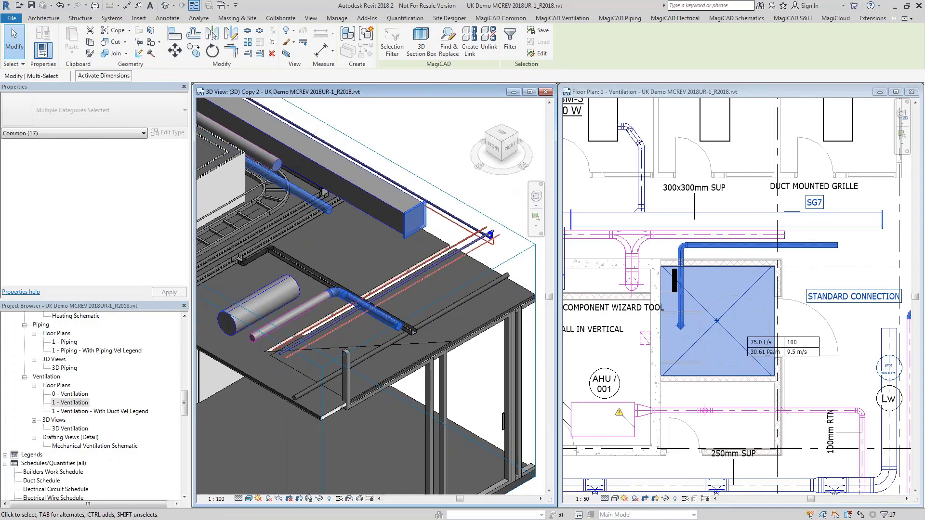
key("Escape")
left_click(328, 210)
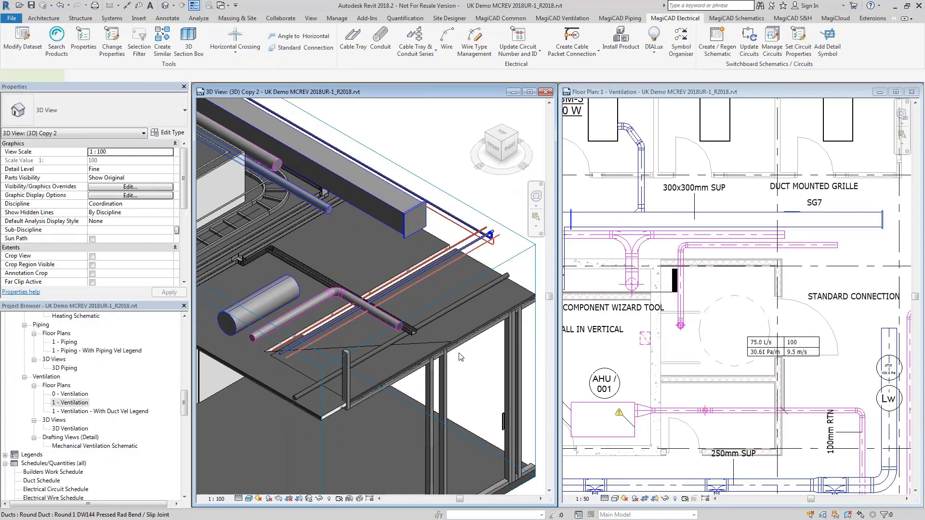
middle_click_drag(479, 365, 419, 306, "shift")
middle_click_drag(417, 409, 413, 372, "shift")
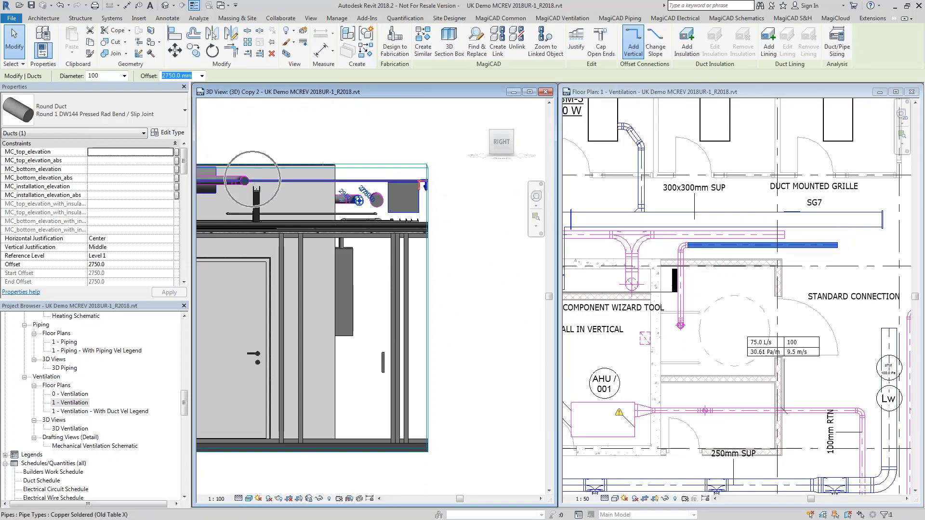
middle_click_drag(344, 201, 323, 183, "shift")
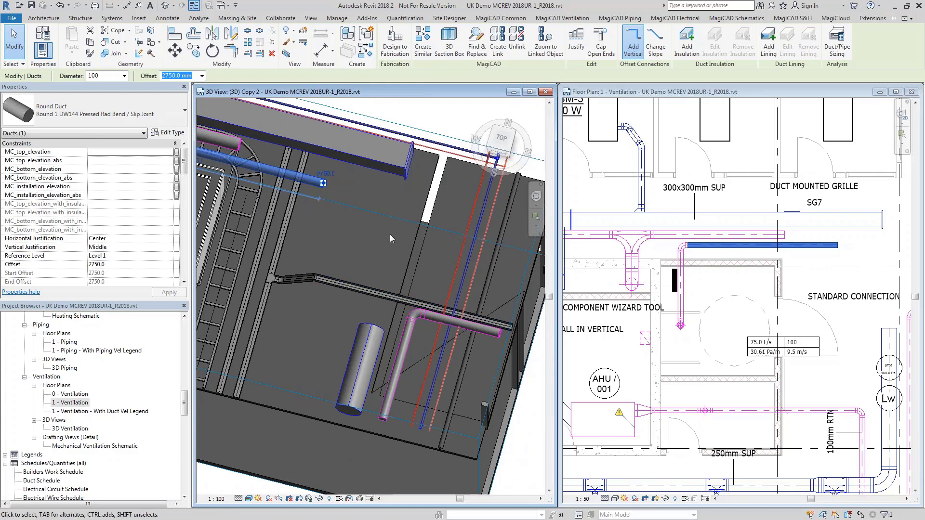
scroll(325, 251, "down", 2)
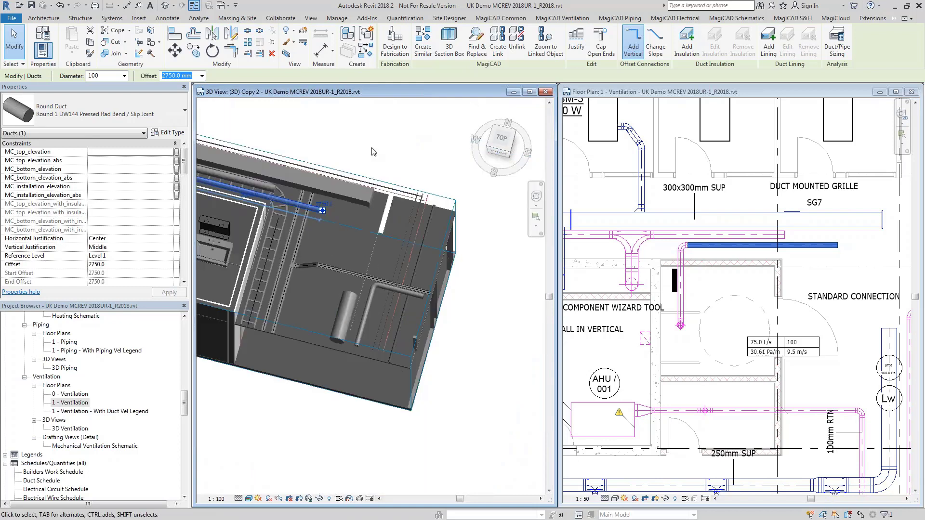
left_click(374, 152)
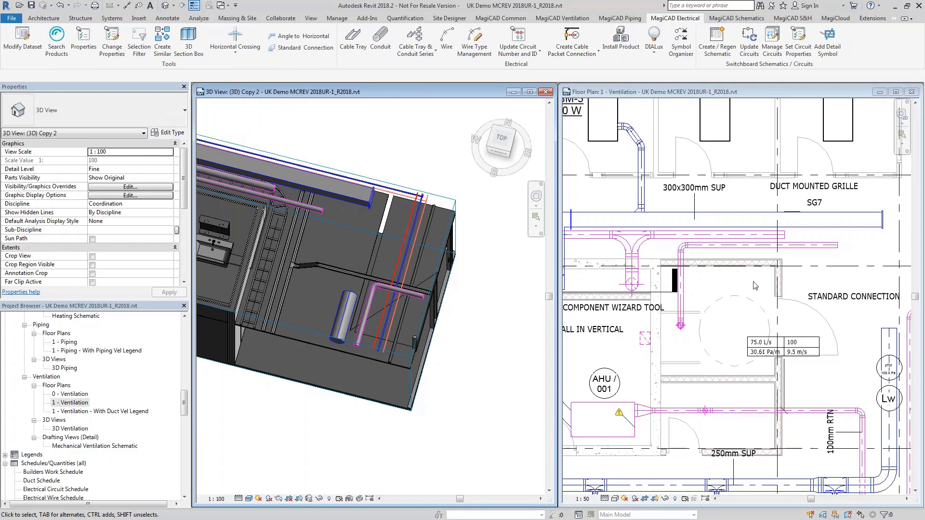
Select the horizontal 100 mm round duct whose open end lies above the STANDARD CONNECTION note in the Ventilation floor plan.
middle_click_drag(771, 347, 609, 348)
scroll(720, 301, "up", 1)
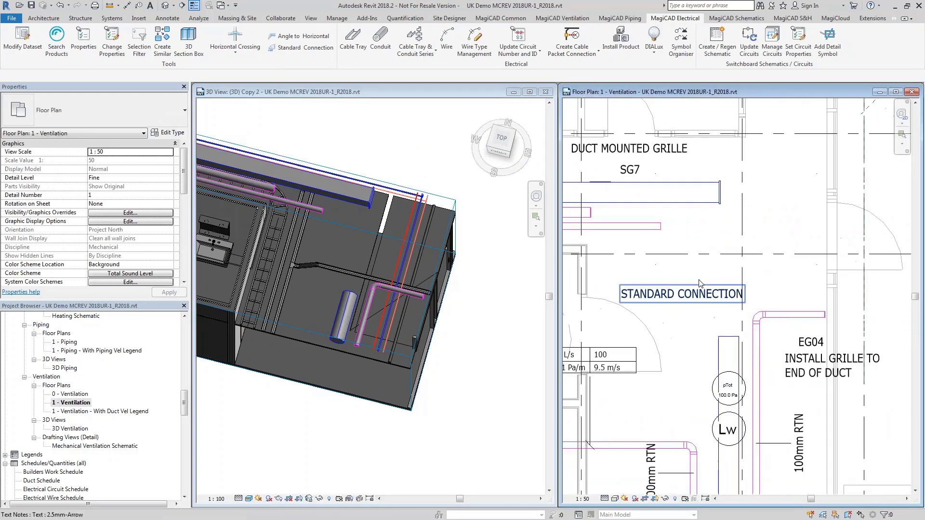
left_click(776, 299)
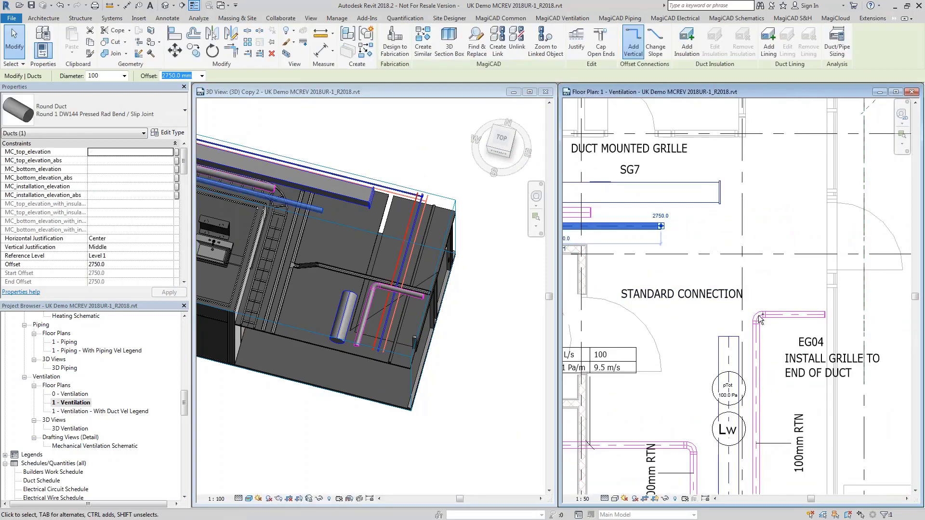
left_click(777, 323, "ctrl")
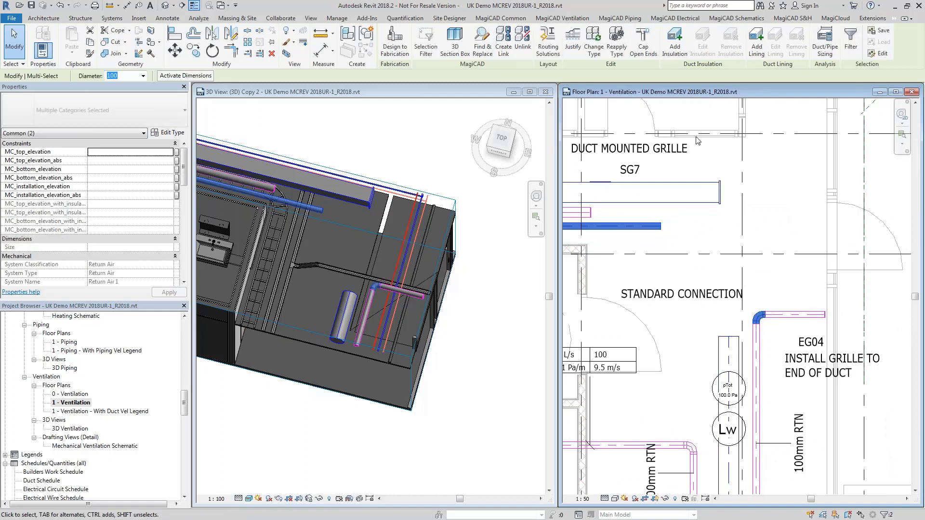
left_click(549, 51)
key("Escape")
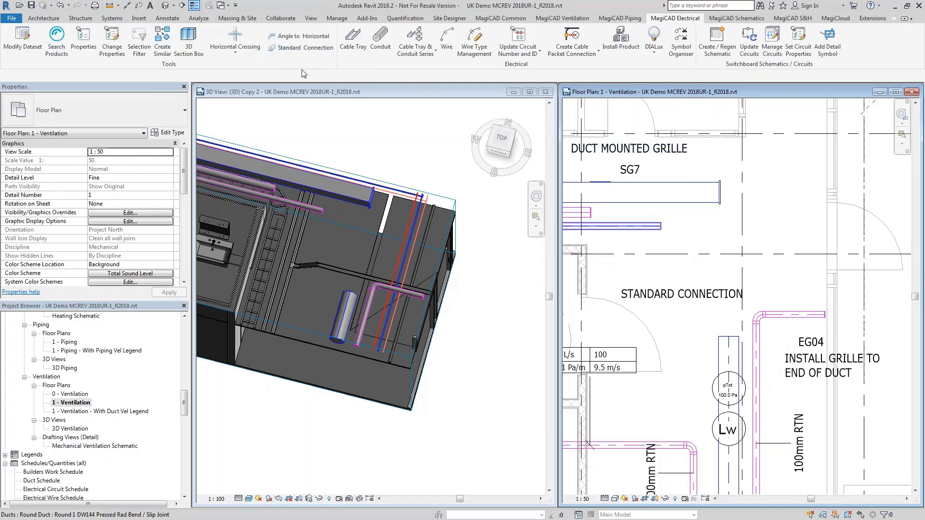
Join the open end of the horizontal return duct to the 100mm RTN duct's elbow with Standard Connection, using an angled two-bend solution.
left_click(307, 56)
left_click(332, 65)
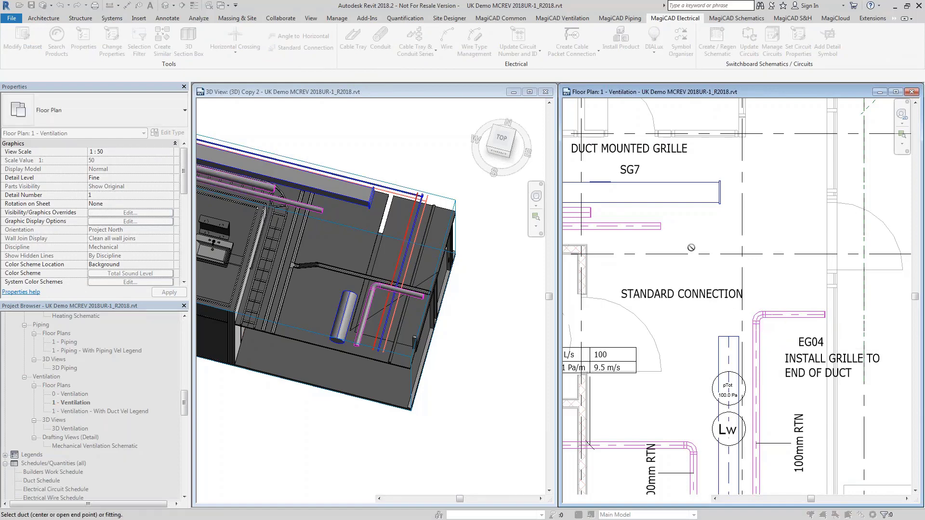
left_click(659, 227)
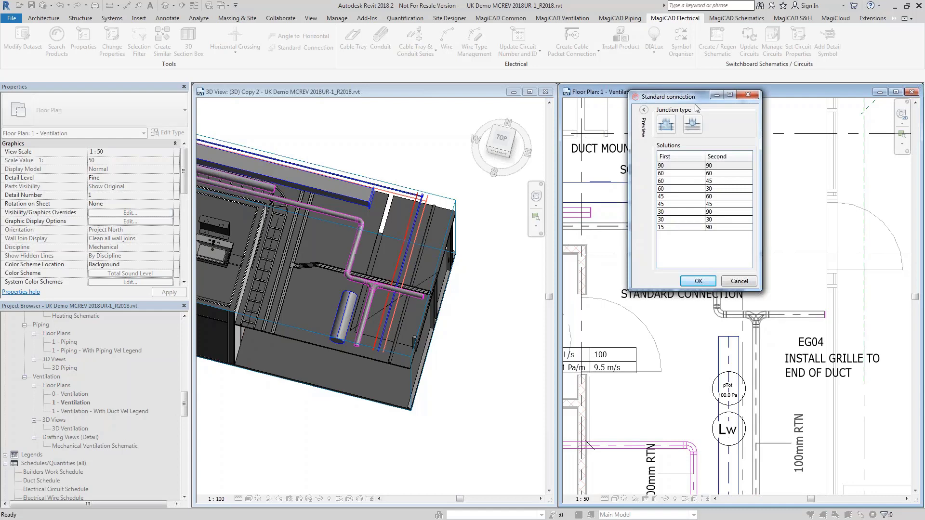
left_click(643, 110)
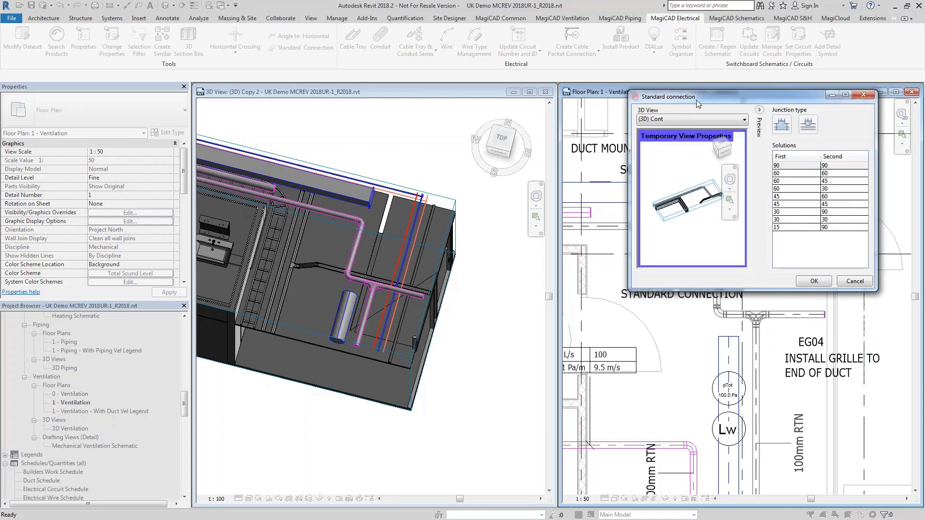
left_click_drag(700, 98, 545, 106)
left_click(680, 189)
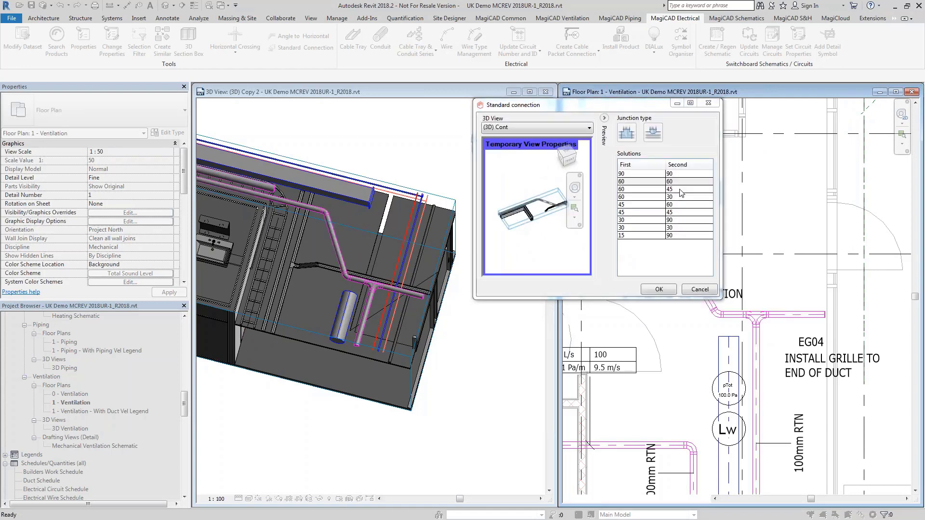
left_click(680, 190)
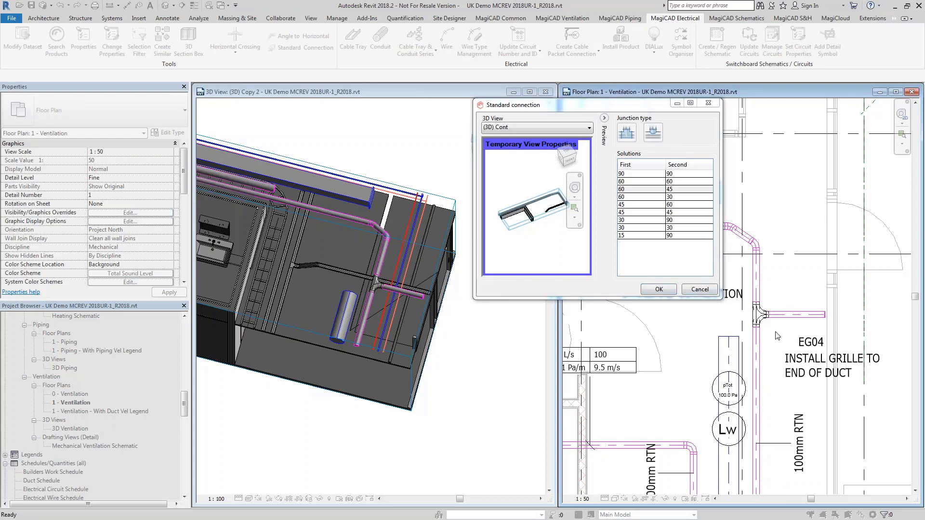
left_click(659, 289)
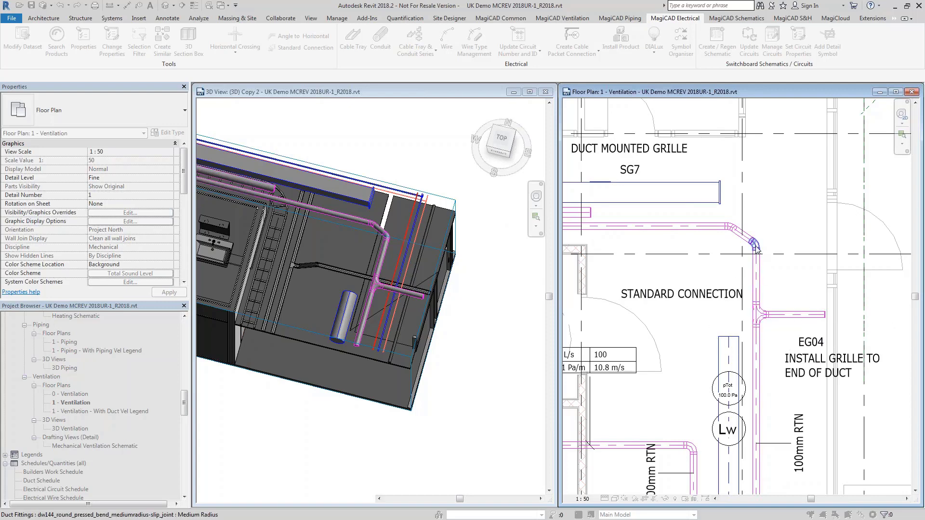
left_click(409, 289)
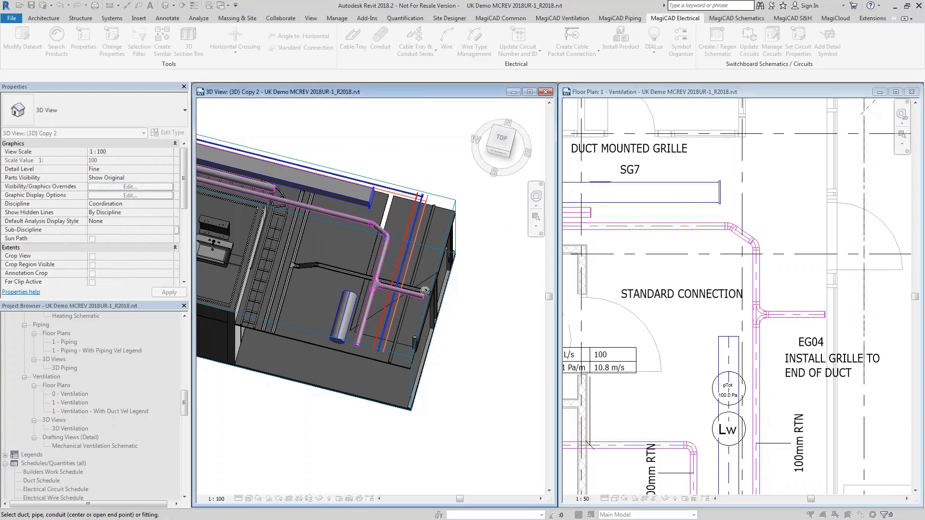
key("Escape")
Examine the bends of the new return duct connection in the 3D view and the ventilation floor plan.
scroll(425, 291, "up", 1)
middle_click_drag(425, 291, 284, 313)
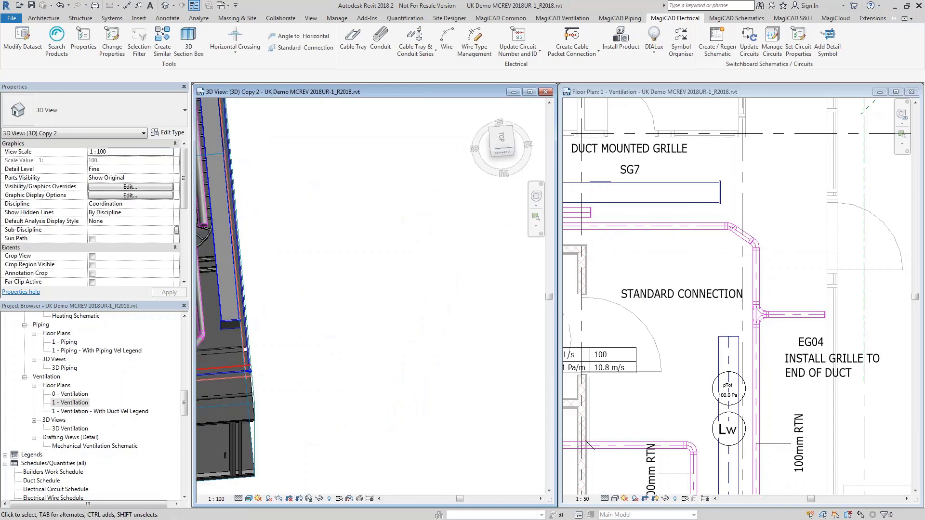
middle_click_drag(204, 351, 393, 354)
scroll(393, 355, "up", 7)
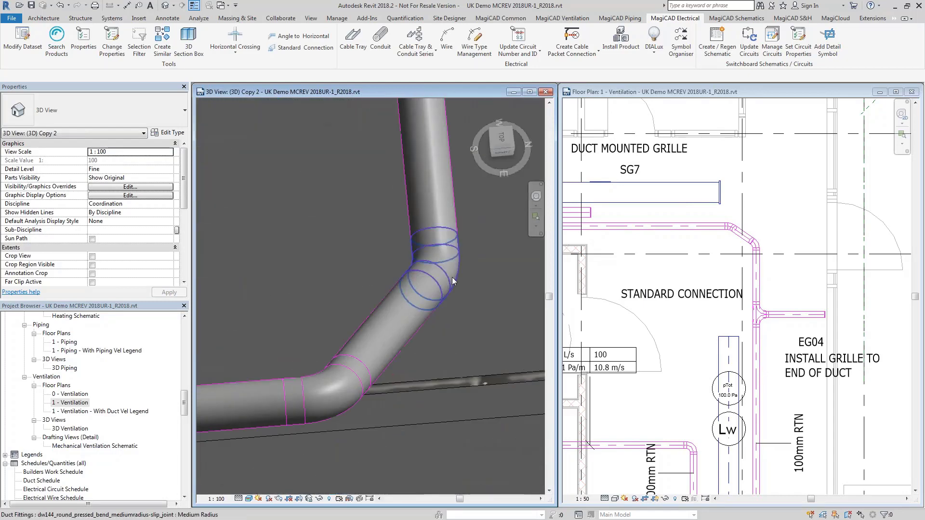
left_click(476, 401)
middle_click_drag(400, 388, 462, 408, "shift")
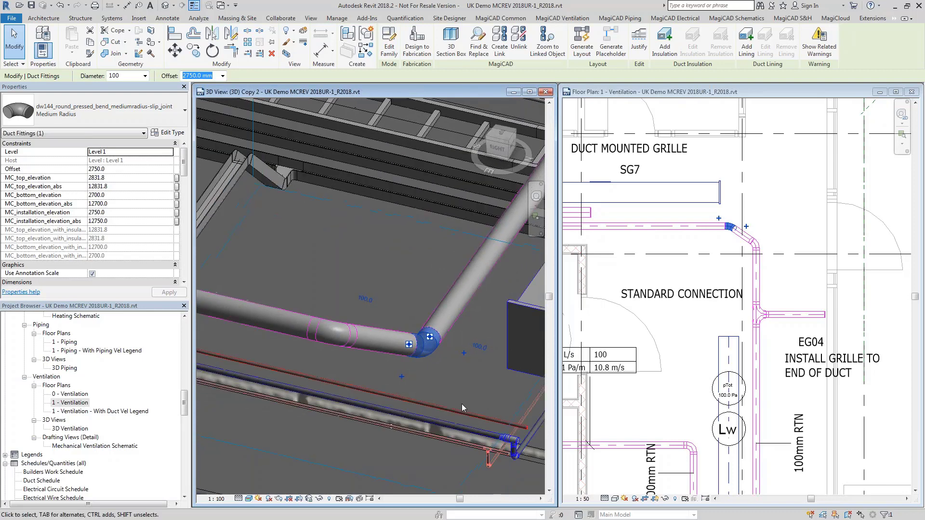
left_click(754, 214)
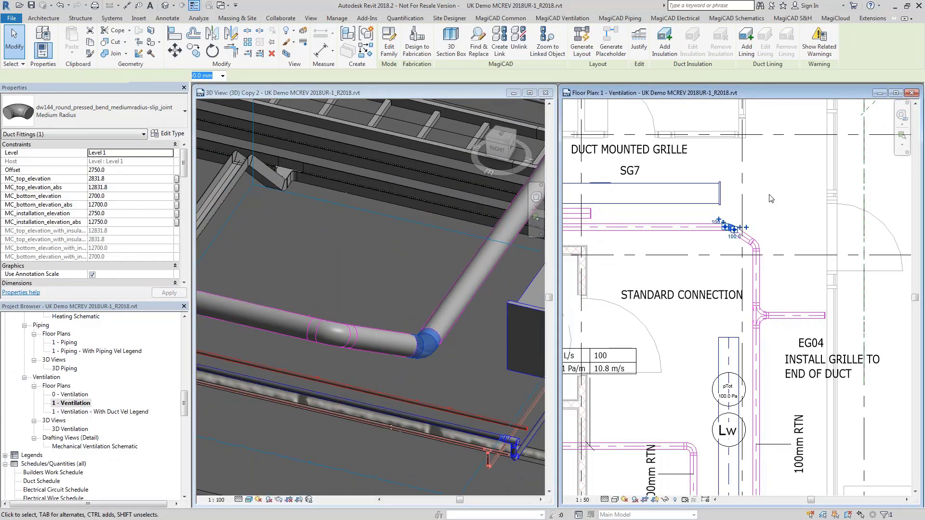
left_click(780, 196)
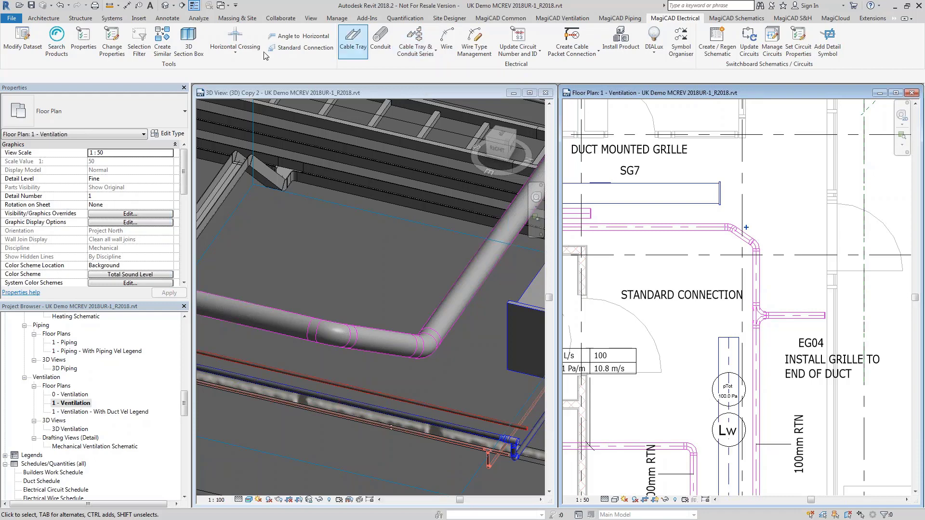
Open the MagiCAD dataset and review its electrical systems and power circuit types.
left_click(33, 57)
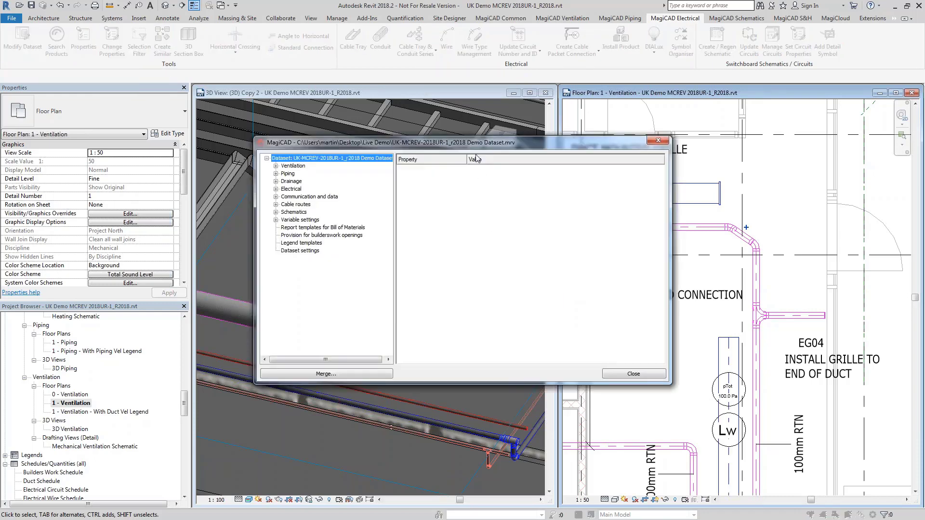
left_click_drag(498, 149, 569, 150)
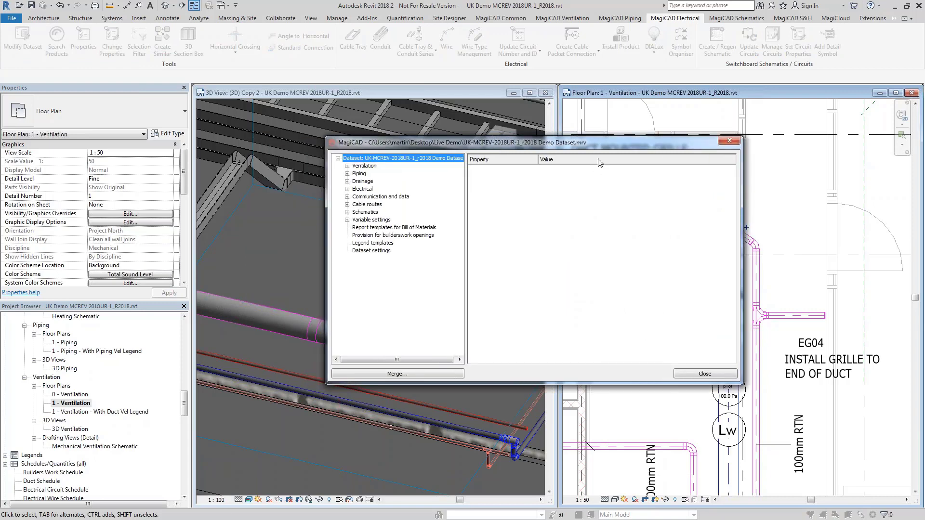
left_click(347, 189)
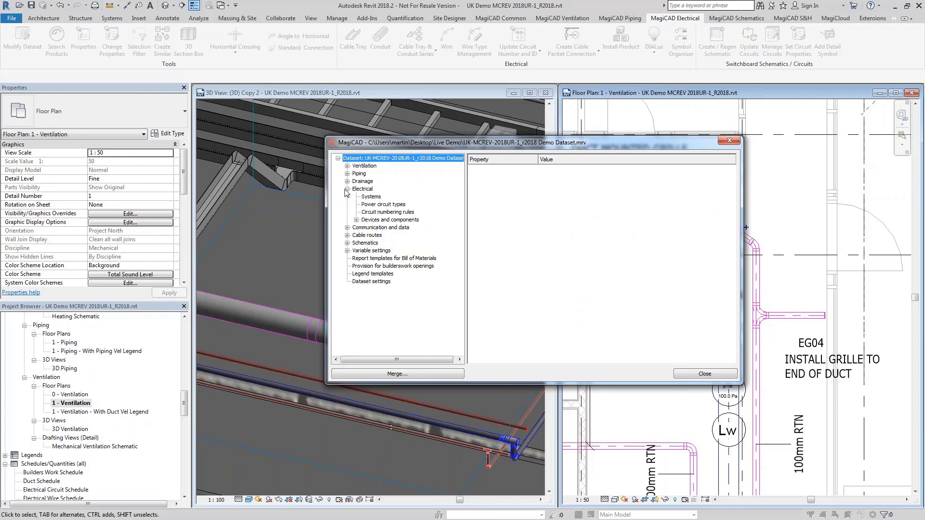
left_click(368, 198)
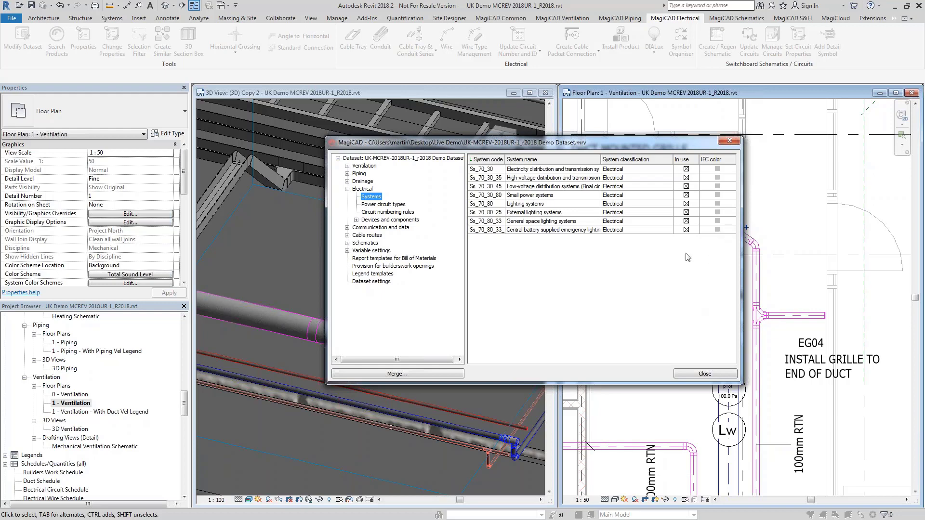
left_click(720, 173)
key("ctrl")
key("ctrl")
left_click(393, 205)
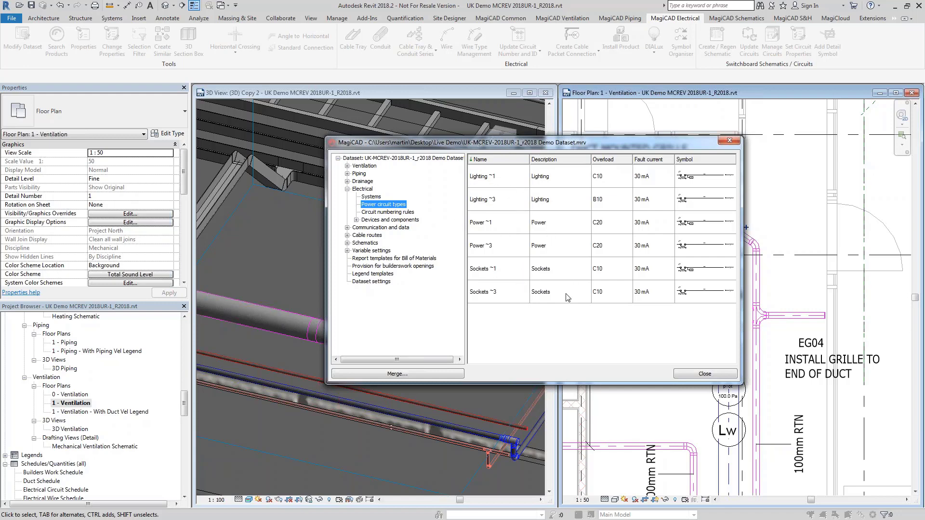
Review the dataset's electrical sockets and electrical switches under devices and components.
left_click(356, 220)
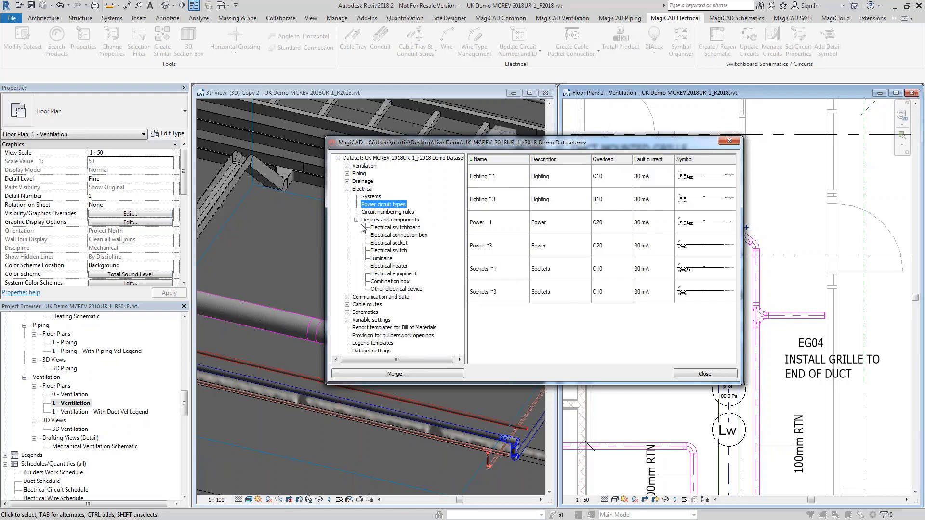
left_click(401, 243)
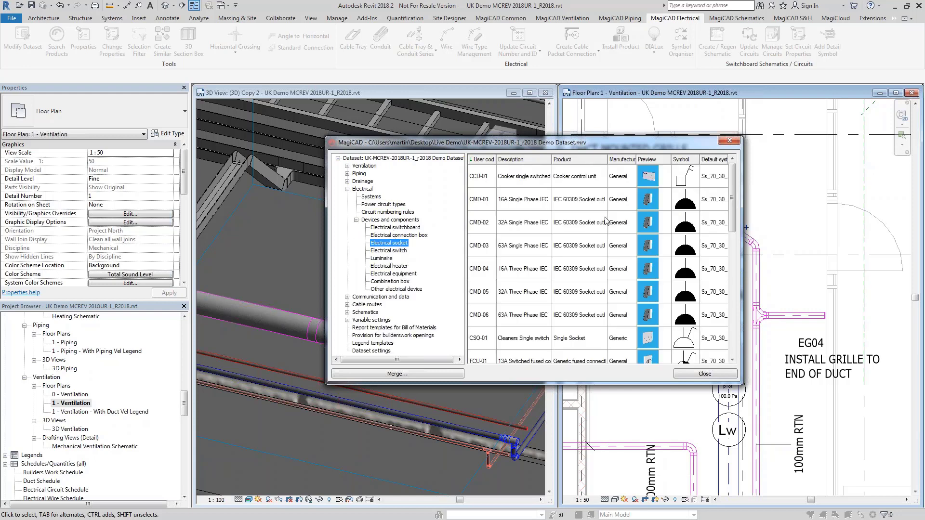
mouse_move(733, 220)
left_mouse_down()
mouse_move(733, 343)
mouse_move(734, 215)
left_mouse_up()
left_click(394, 251)
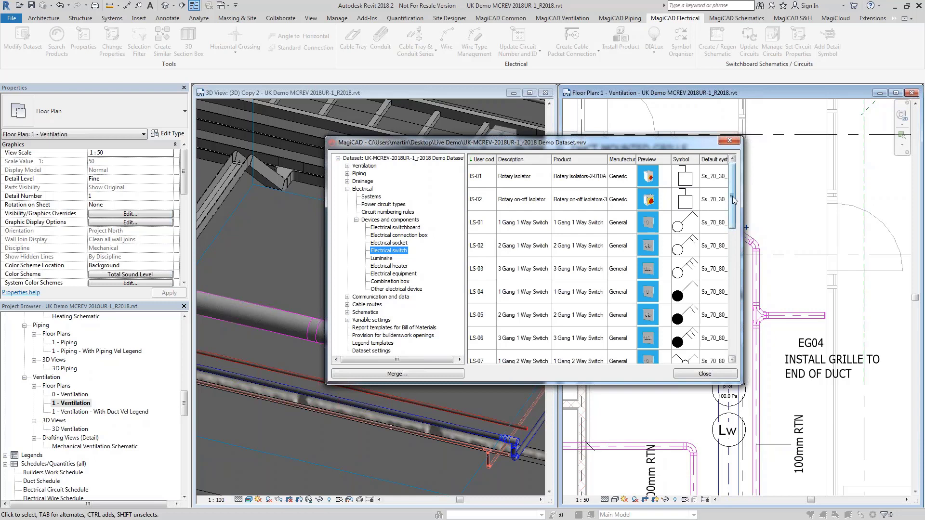
mouse_move(733, 200)
left_mouse_down()
mouse_move(731, 275)
mouse_move(731, 192)
left_mouse_up()
Start a new luminaire entry in the dataset and choose MagiCloud as its product source.
left_click(378, 260)
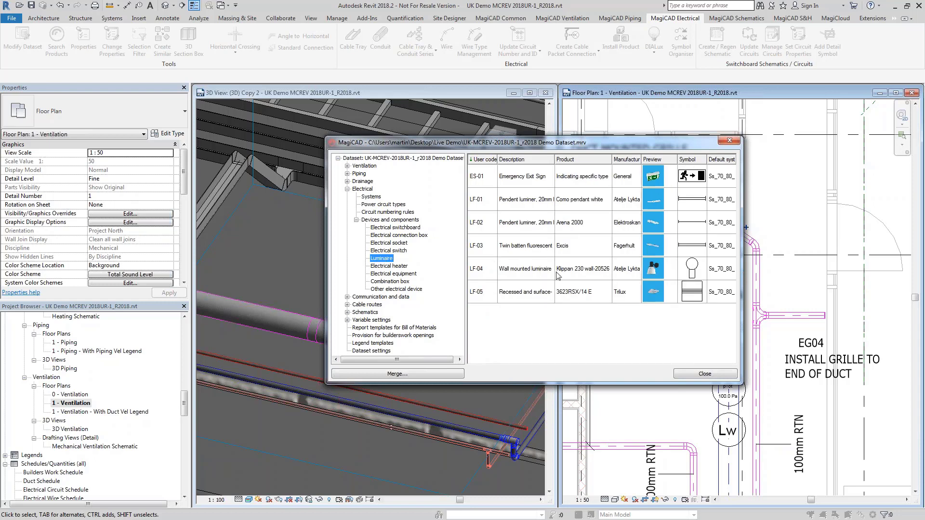
right_click(533, 322)
left_click(554, 328)
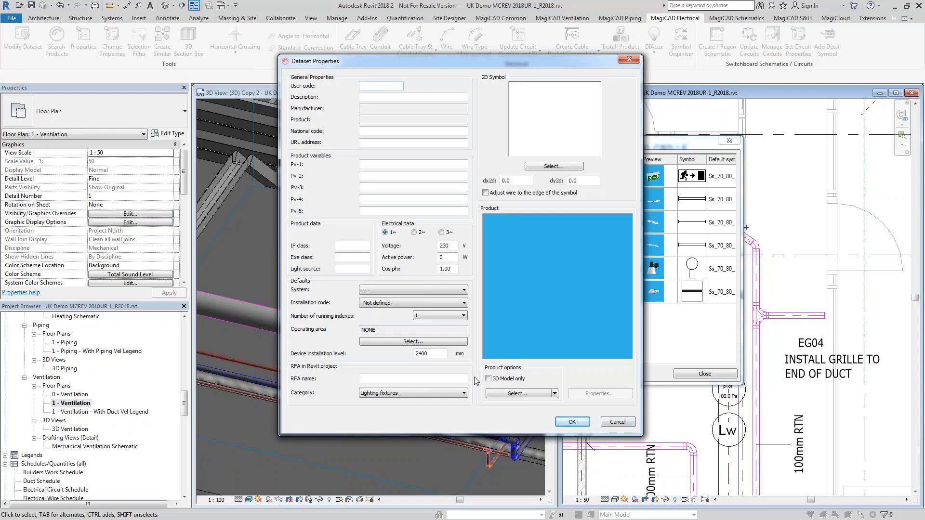
left_click(555, 395)
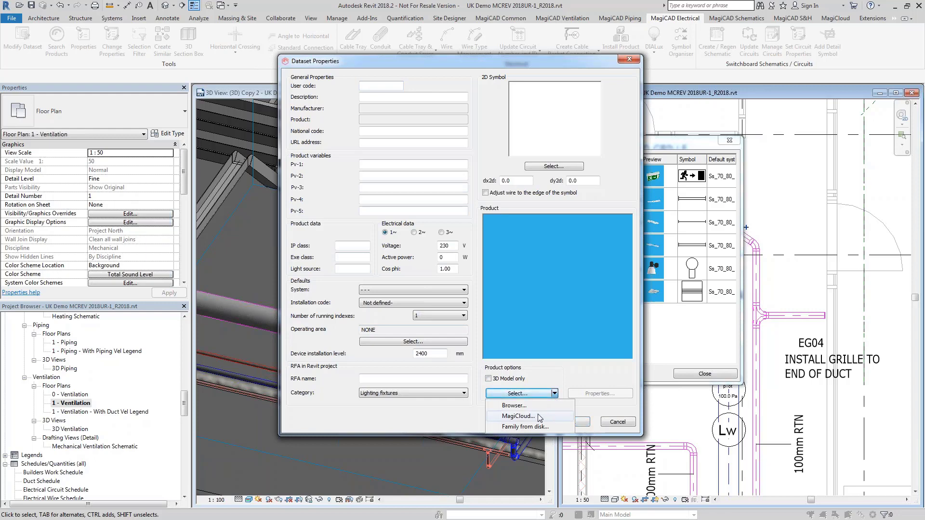
left_click(519, 417)
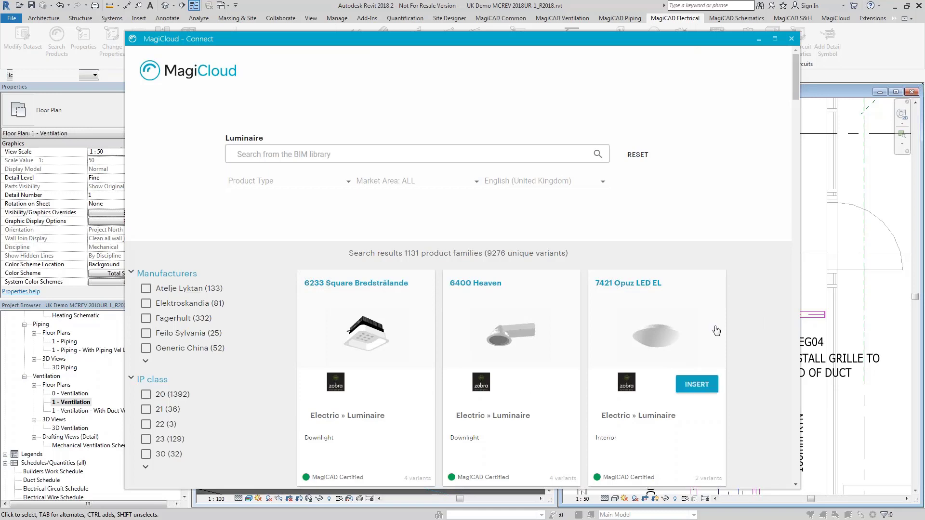
Browse the MagiCloud luminaires and manufacturer filters, and open the 7412 Idun Pendlad product.
scroll(753, 318, "down", 6)
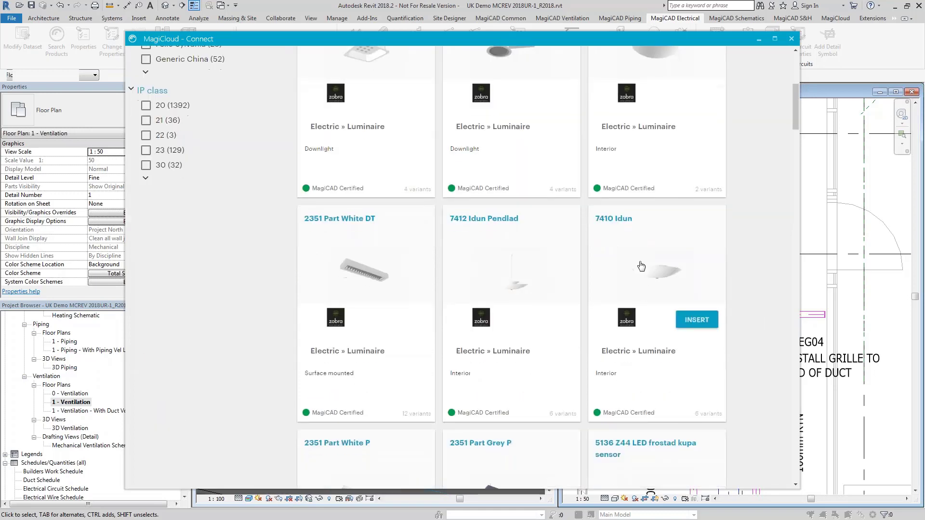
scroll(174, 174, "up", 3)
left_click(145, 216)
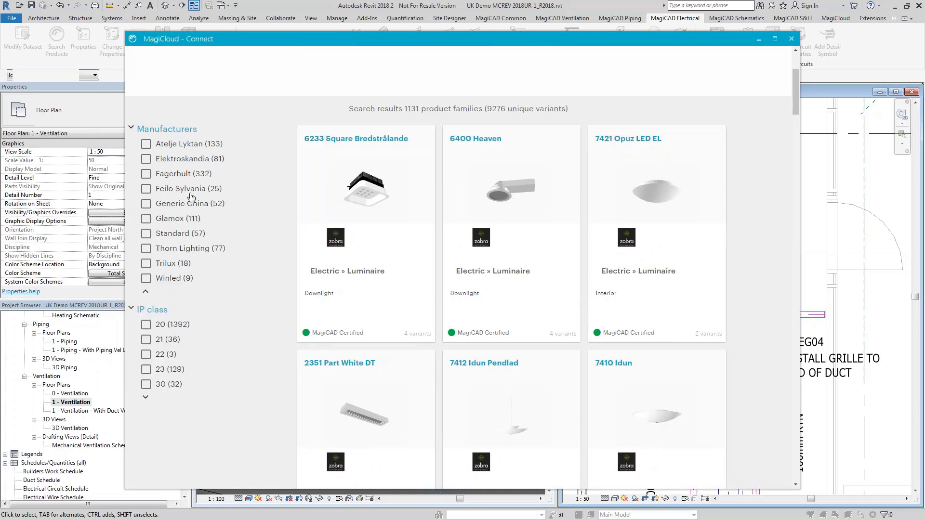
scroll(540, 256, "down", 5)
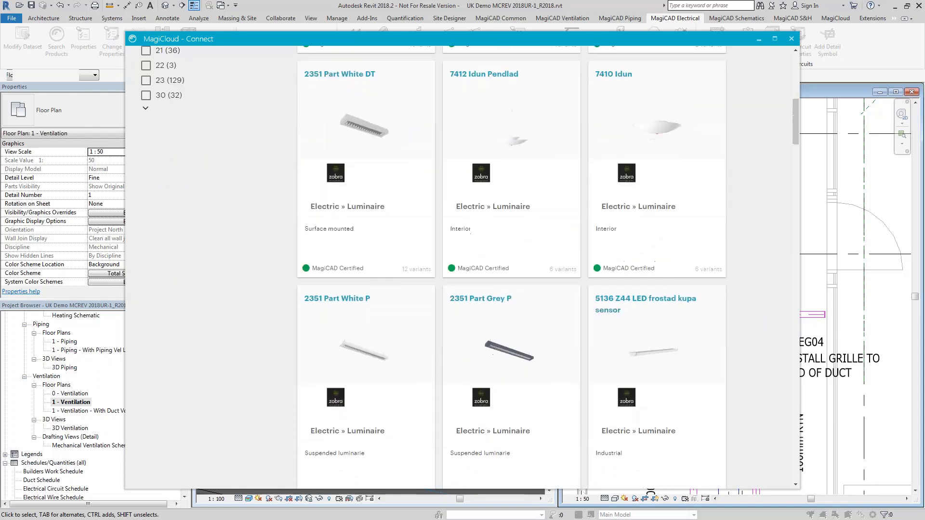
mouse_move(544, 144)
left_click(515, 145)
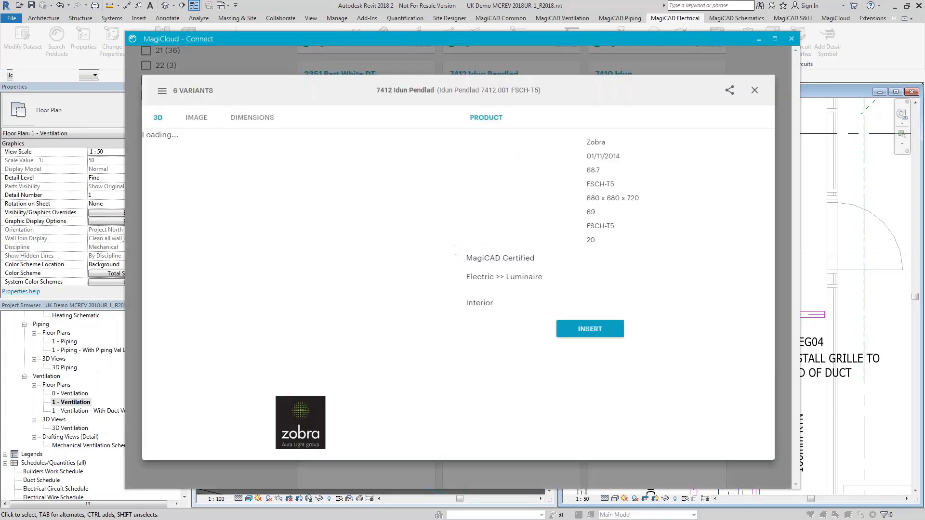
Check the 7412 Idun Pendlad's 3D model, image and dimensions, and insert it as the luminaire's product.
left_click_drag(316, 242, 299, 164)
left_click(193, 120)
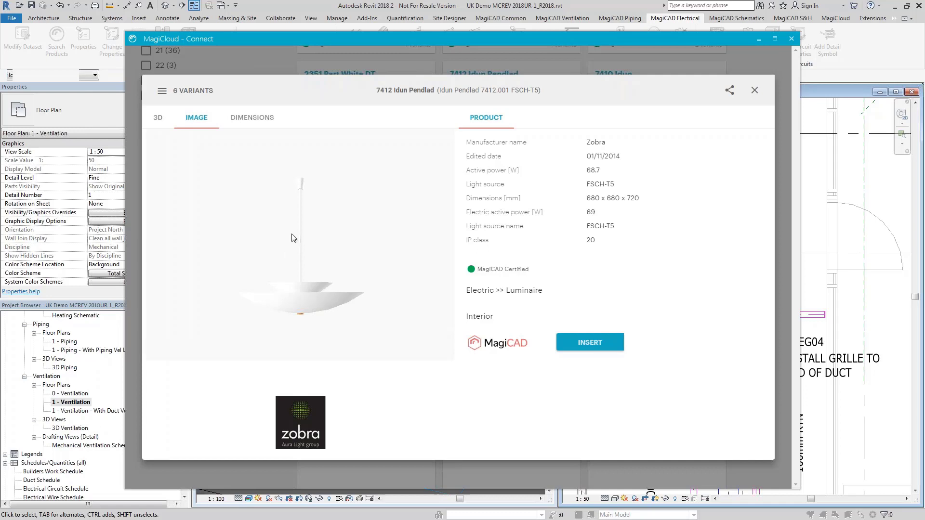
left_click(256, 124)
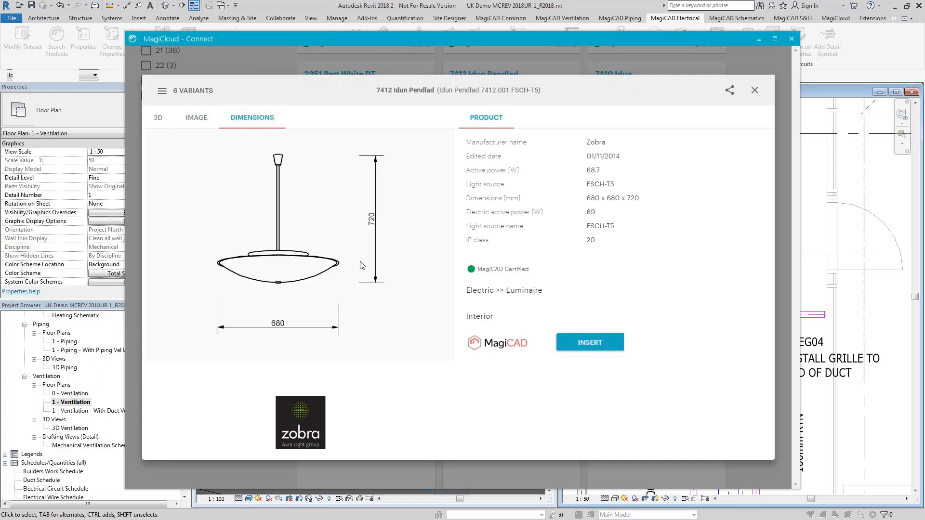
left_click(589, 343)
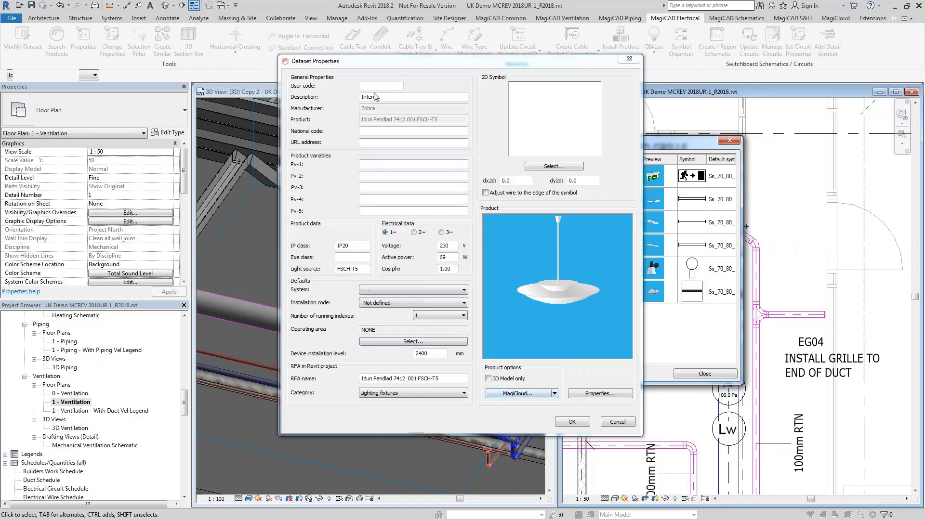
Set the new luminaire's user code to F1.
left_click(419, 149)
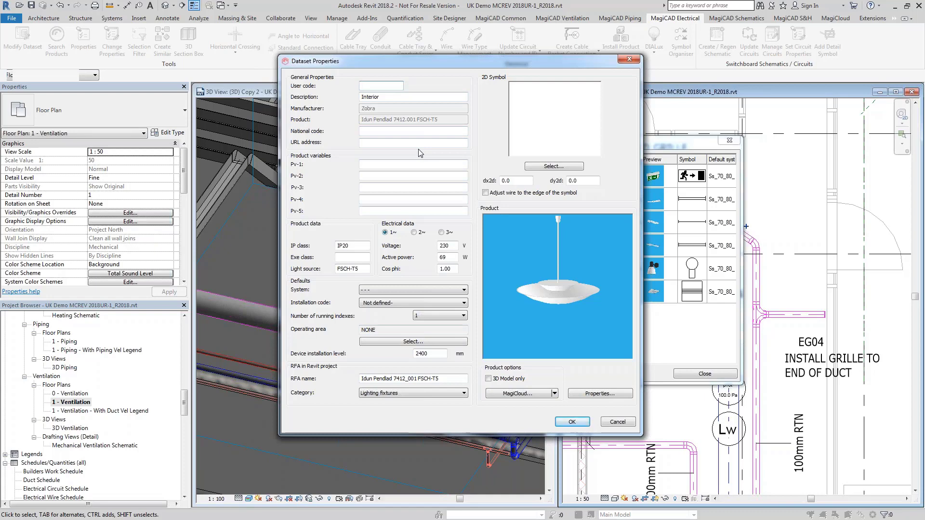
type("F1")
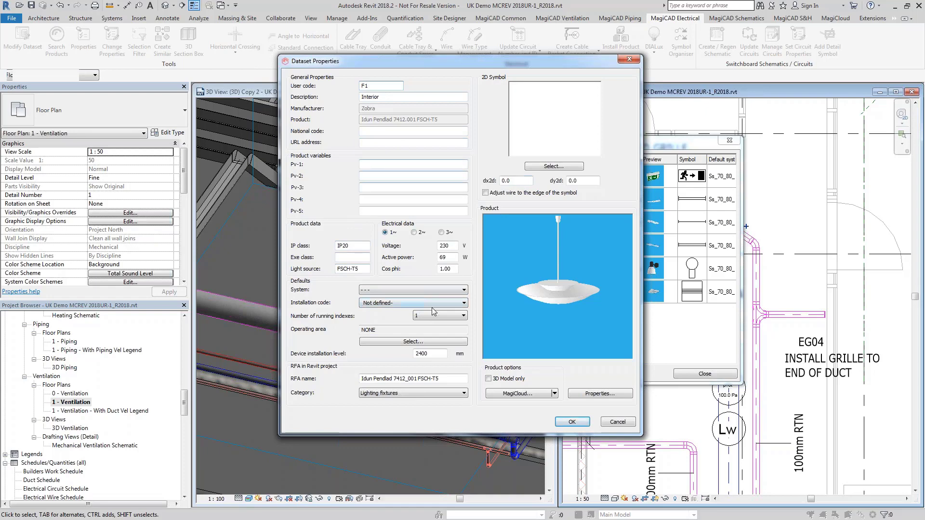
Assign the General luminaire symbol from the GBR series as F1's 2D symbol, save the luminaire entry and close the dataset.
left_click(562, 166)
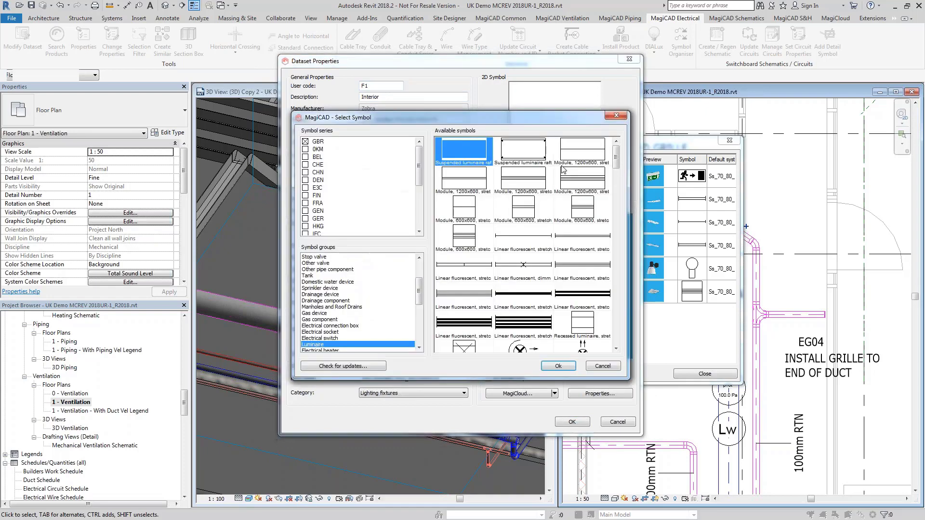
left_click_drag(616, 161, 616, 194)
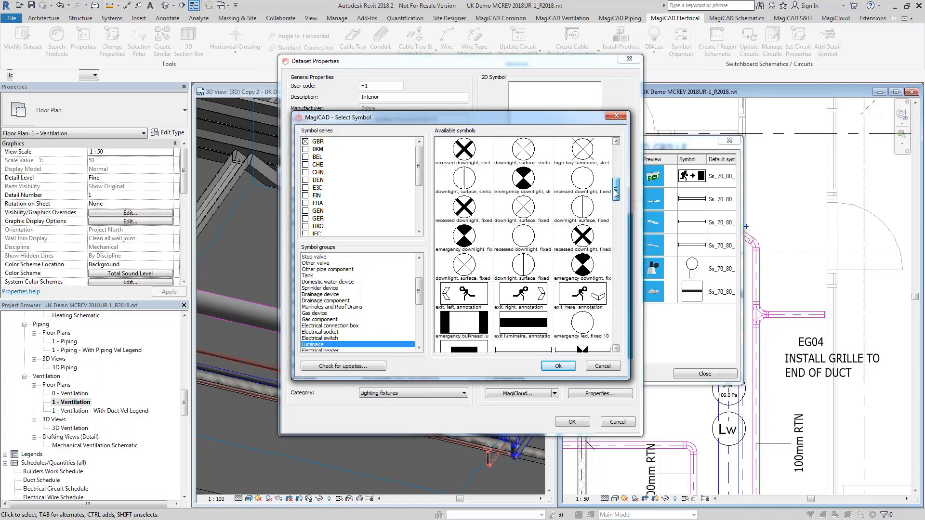
left_click_drag(616, 193, 616, 201)
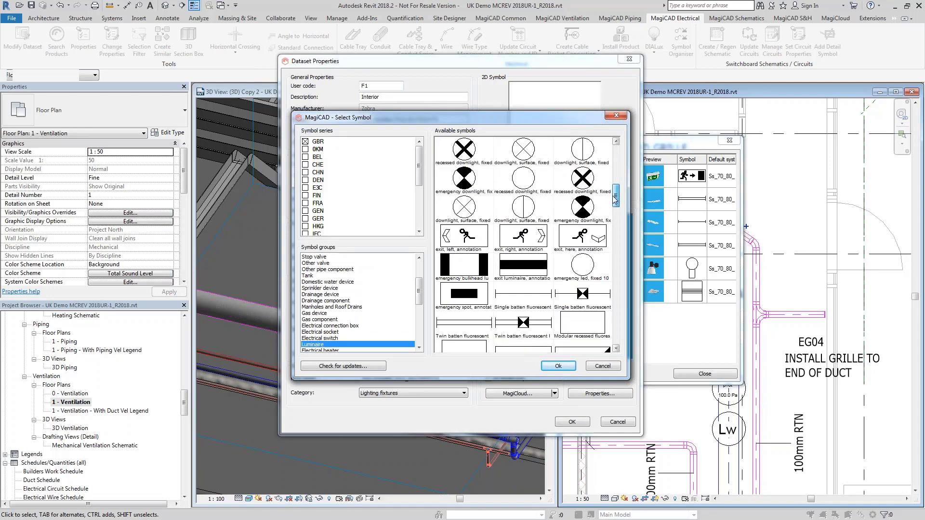
left_click_drag(616, 202, 610, 341)
left_click(540, 193)
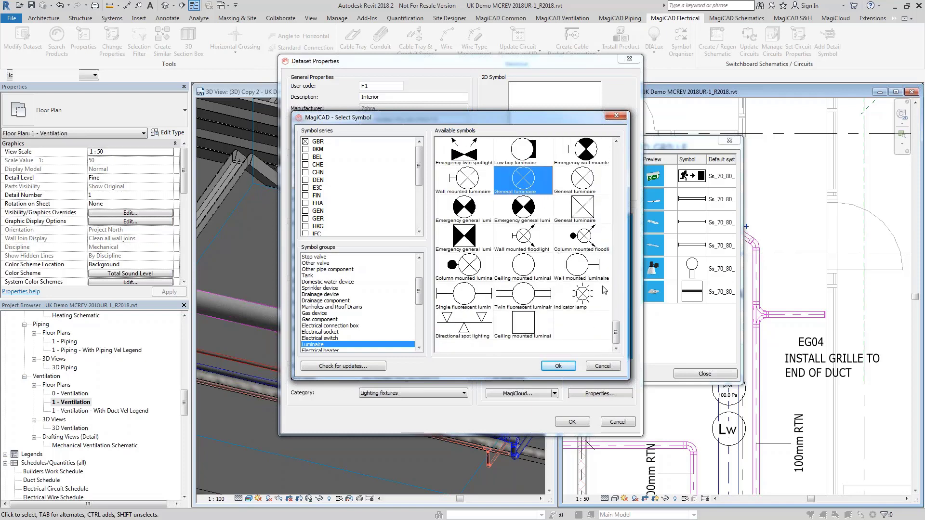
left_click(560, 367)
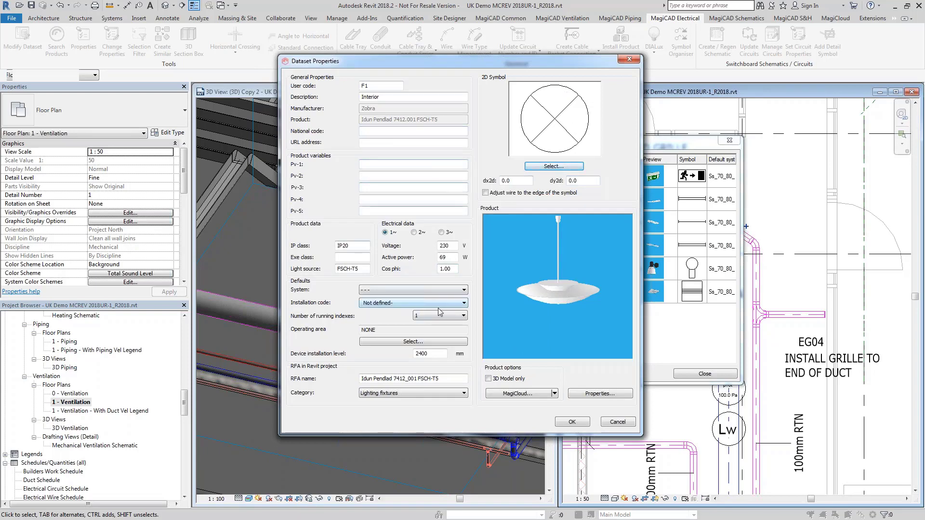
left_click(572, 420)
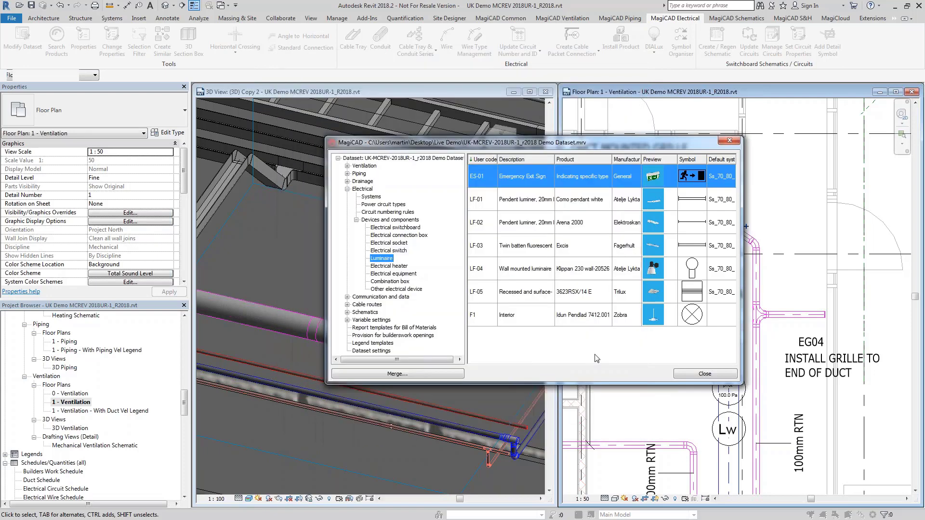
left_click(549, 321)
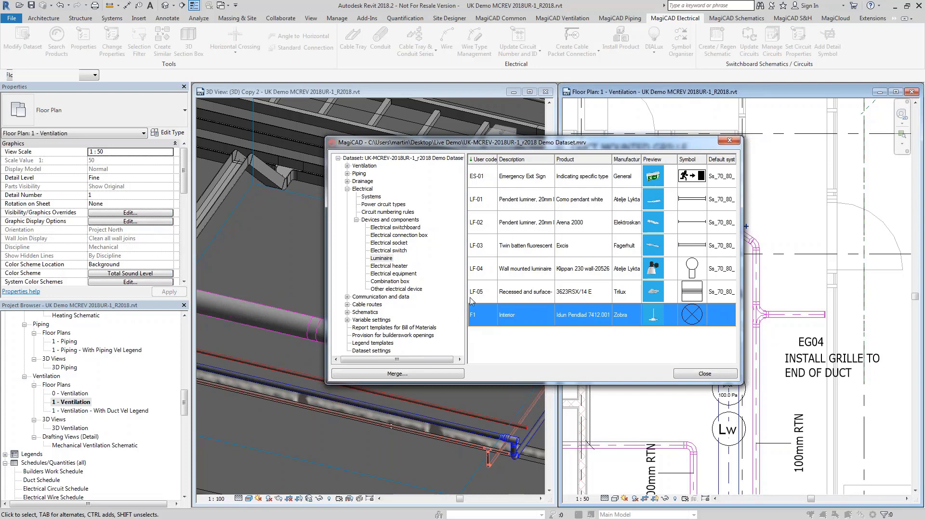
left_click(700, 374)
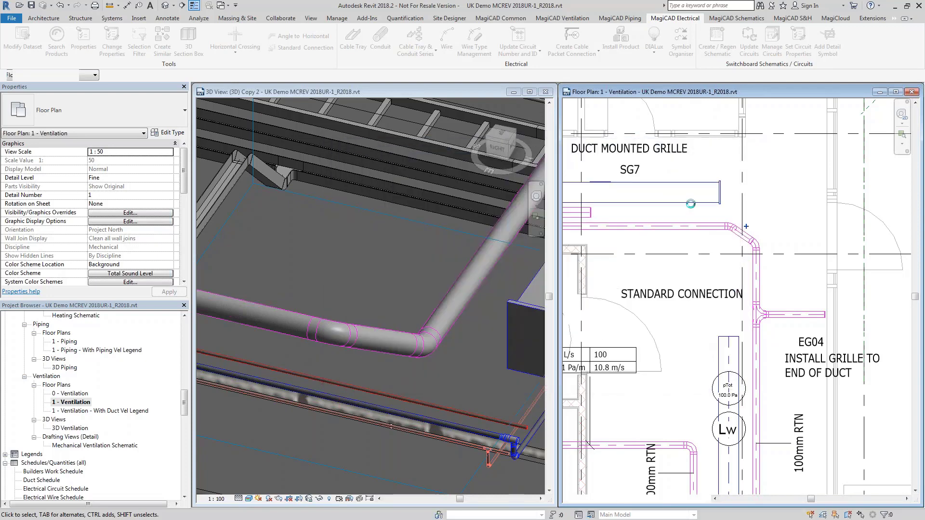
Close the 1 - Ventilation plan and the 3D view, and open the 2 - Lighting floor plan in a maximized window.
left_click(913, 93)
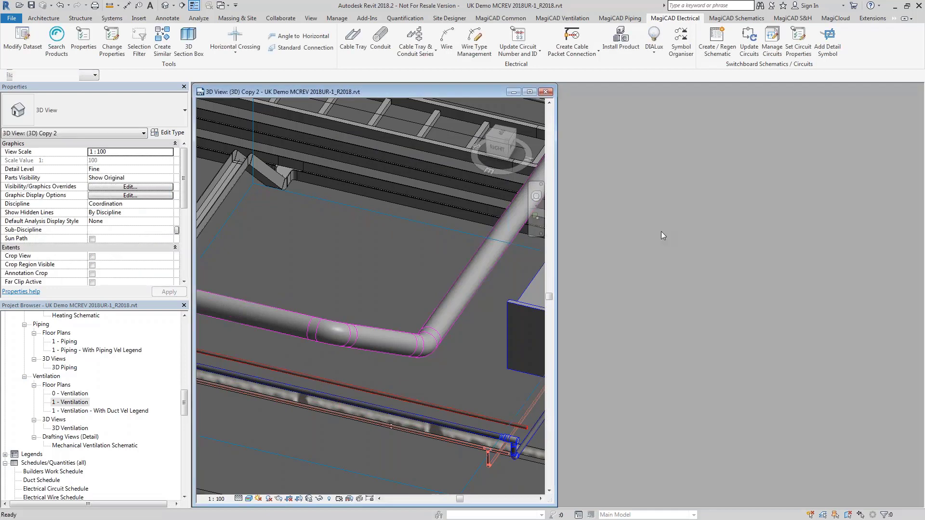
left_click_drag(183, 404, 183, 370)
double_click(73, 367)
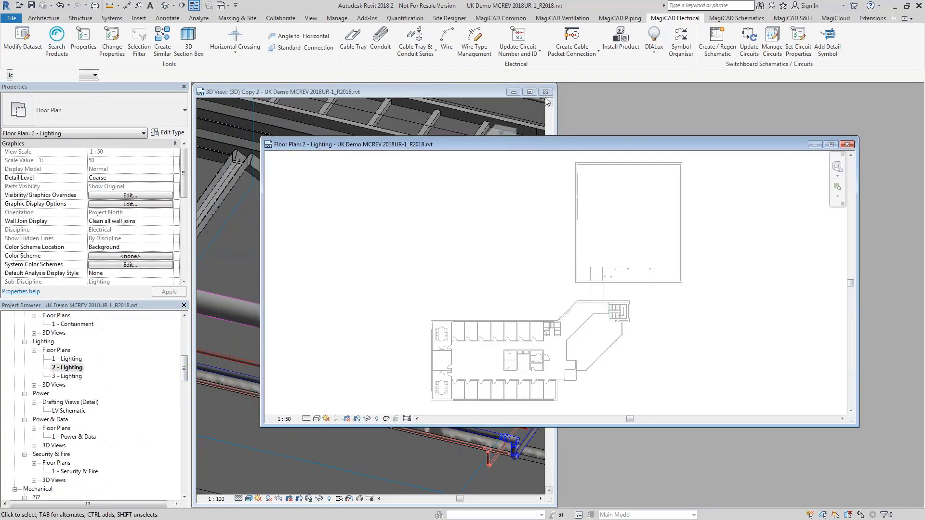
left_click(545, 91)
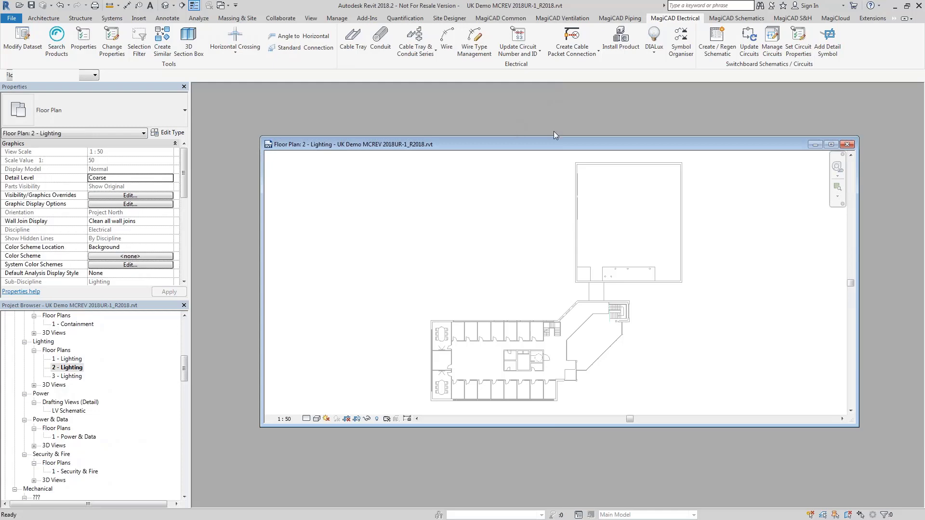
double_click(554, 144)
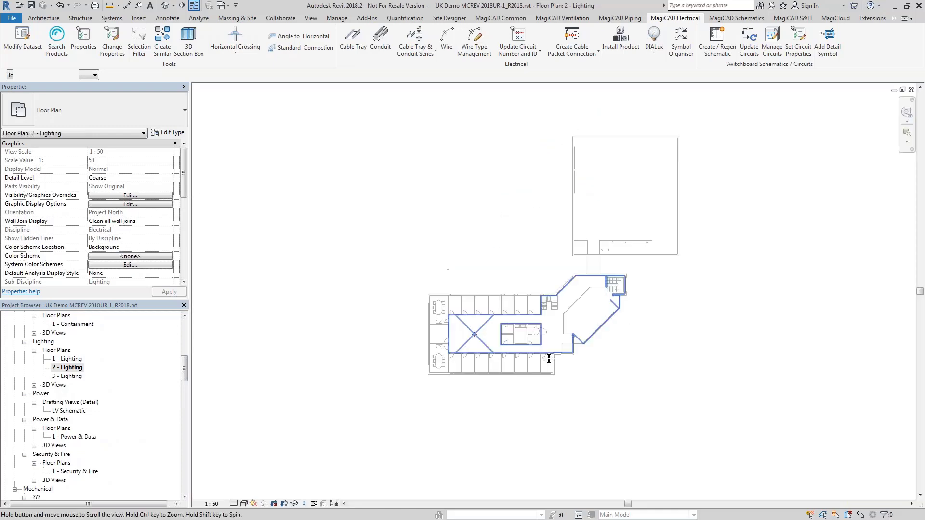
Choose the Trilux 3623RSX/14 E luminaire (LF-05) from the dataset as the electrical product to install.
scroll(472, 304, "up", 6)
scroll(539, 393, "down", 2)
middle_click_drag(520, 402, 443, 368)
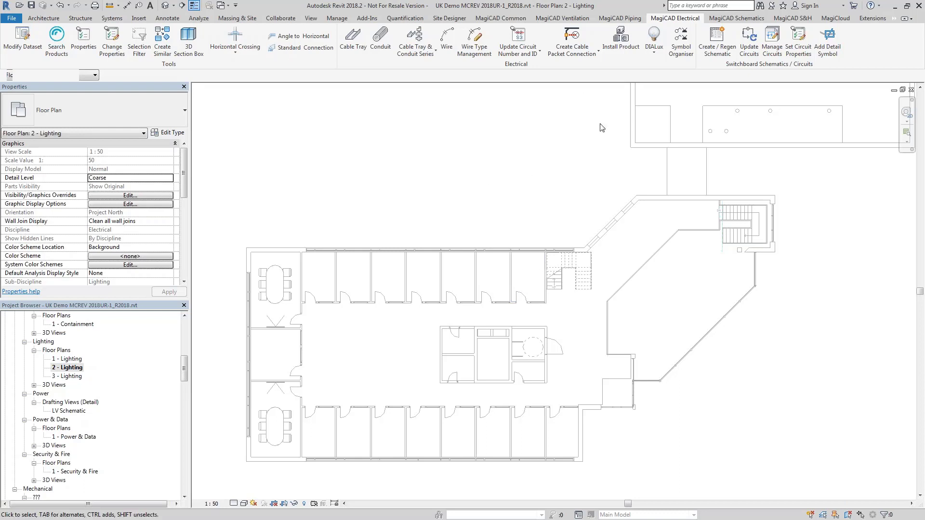
left_click(614, 57)
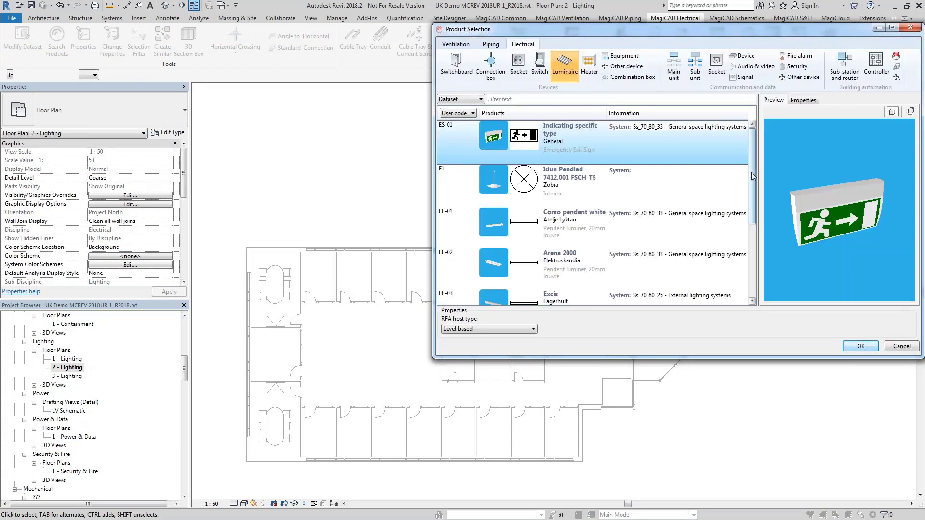
left_click_drag(753, 176, 753, 248)
left_click(603, 270)
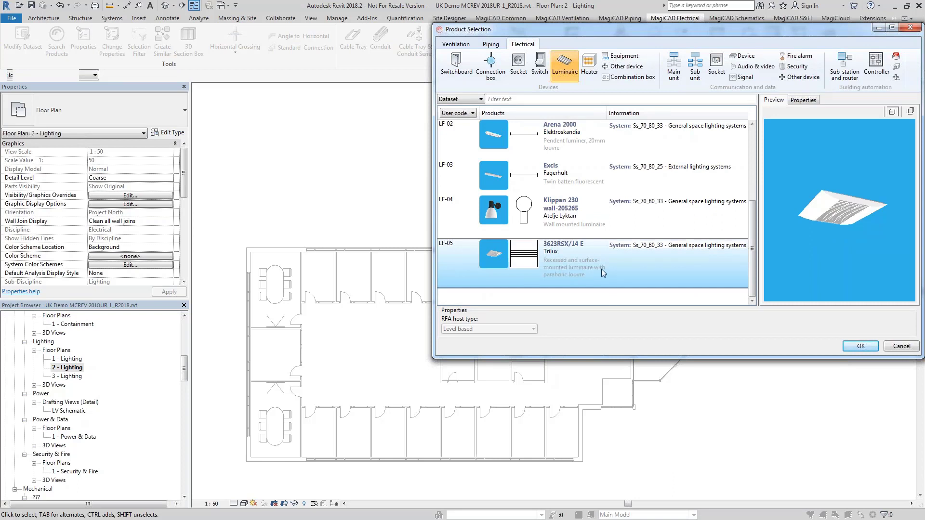
left_click(851, 346)
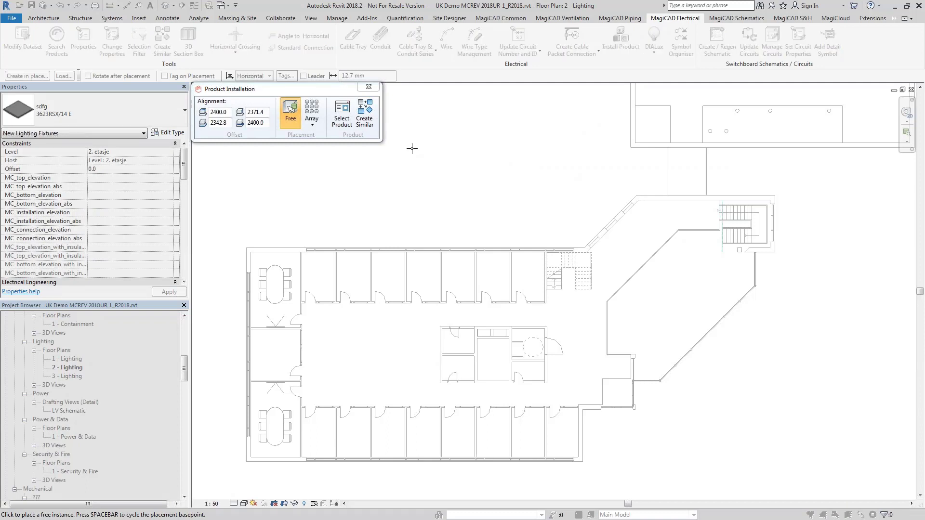
Set the luminaire's installation code to CR, Ceiling, recessed.
mouse_move(370, 126)
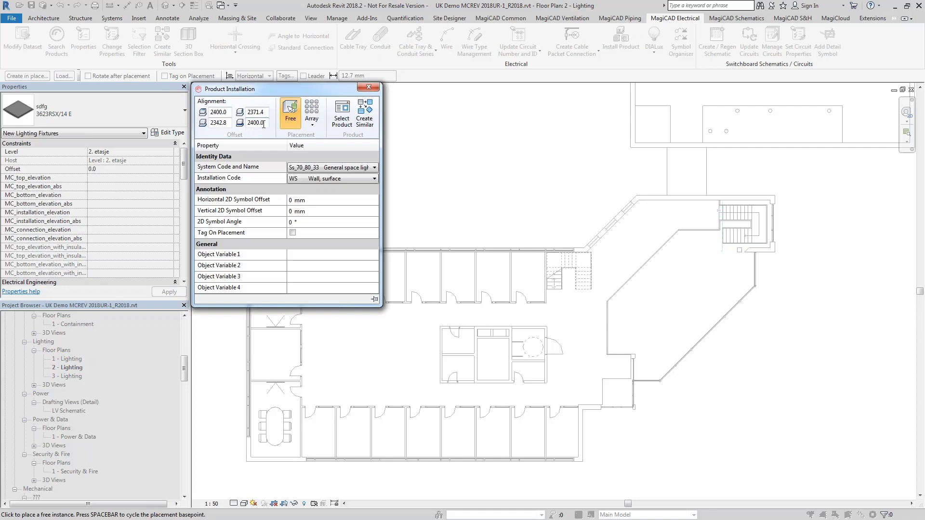
left_click(340, 180)
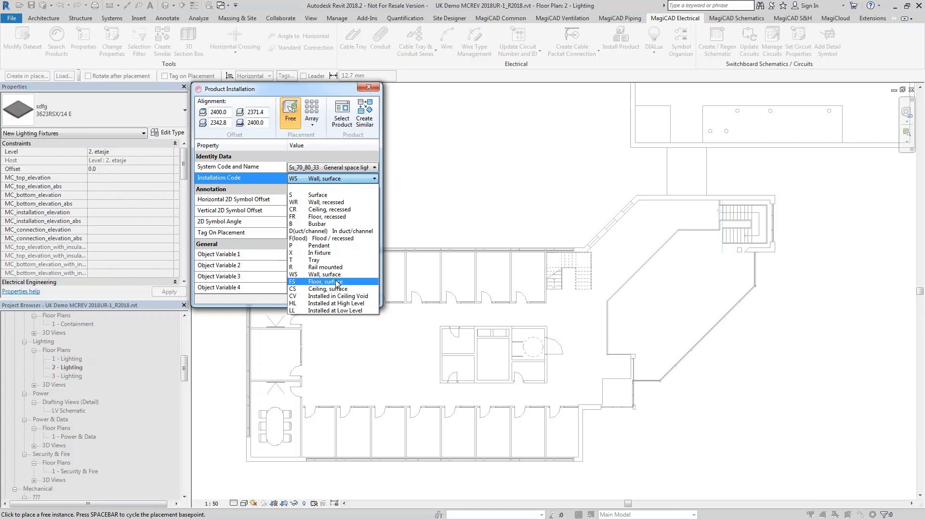
left_click(340, 210)
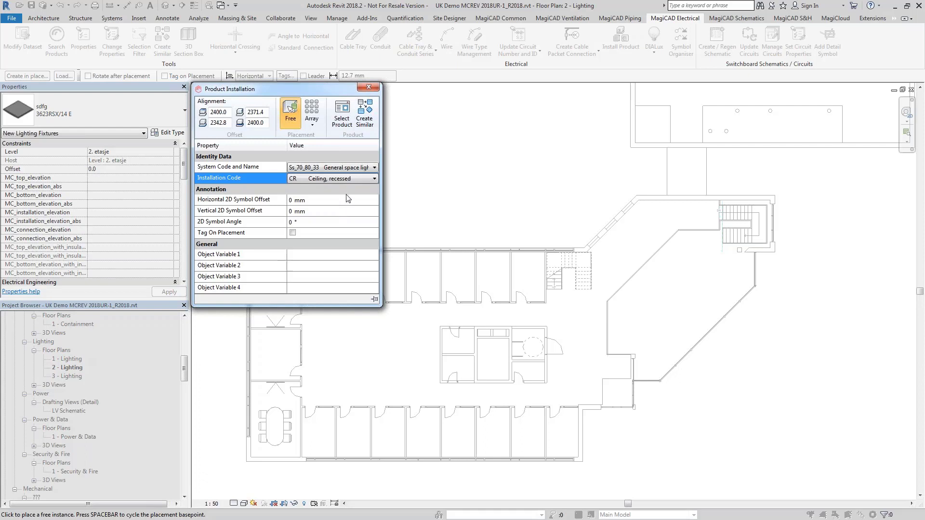
Configure a space-based luminaire array by number of instances, with 2 rows and 1 column.
left_click(313, 120)
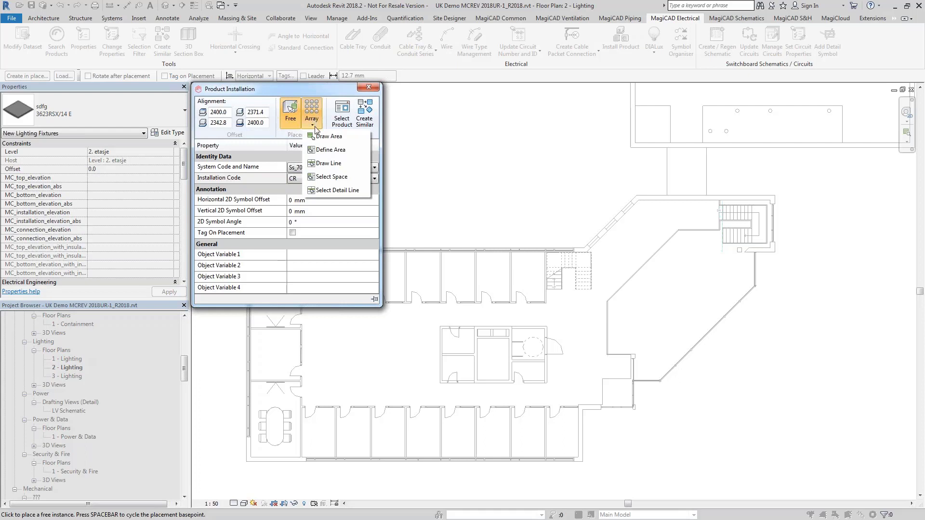
left_click(327, 177)
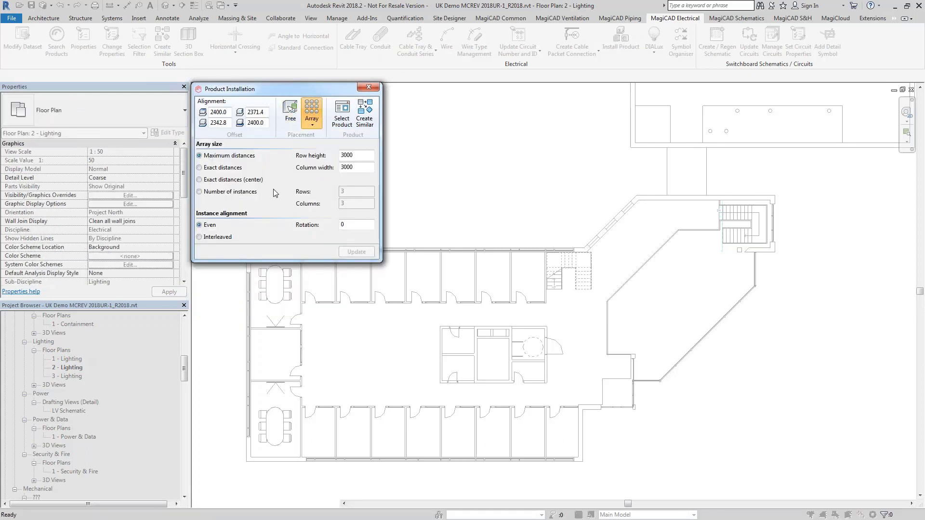
left_click(235, 193)
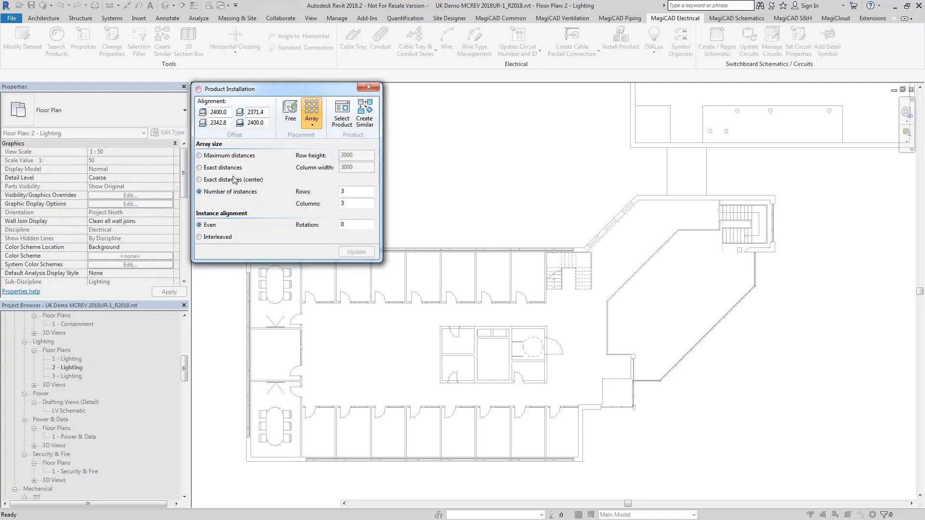
double_click(352, 193)
type("2")
key("Tab")
type("1")
Try to place and apply the luminaire array in the small office beside the staircase on the 2 - Lighting plan.
left_click(535, 286)
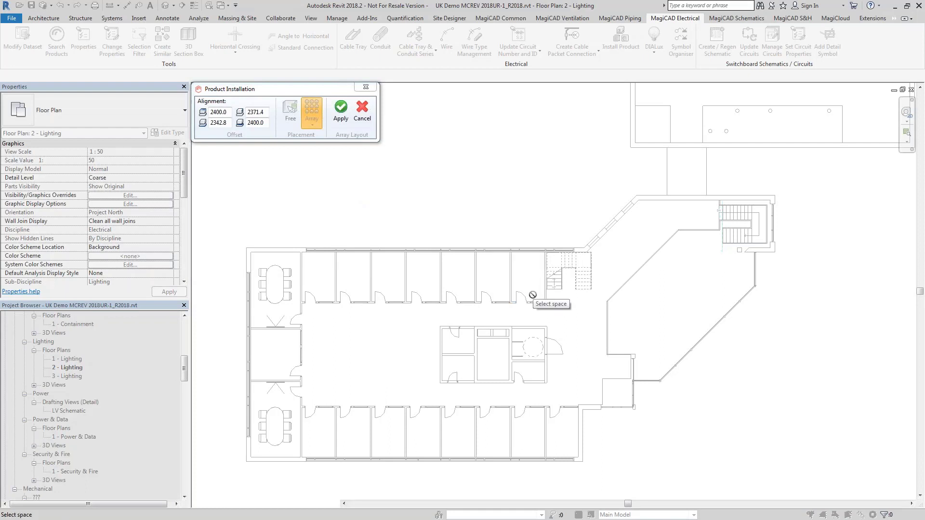
scroll(532, 295, "up", 2)
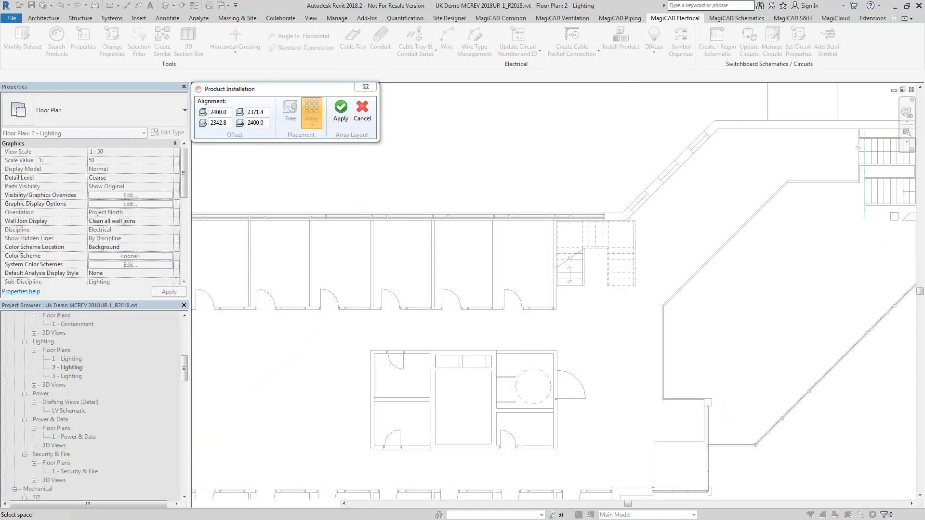
left_click(309, 124)
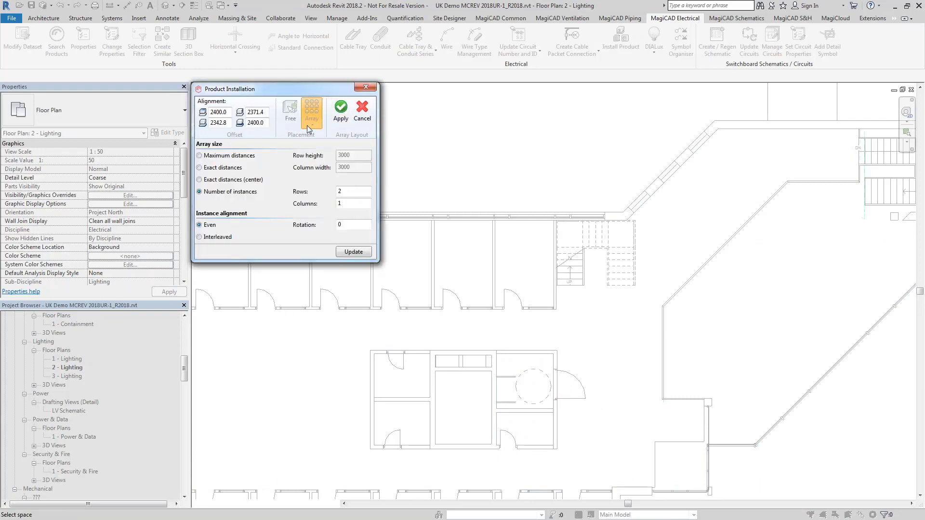
left_click(339, 120)
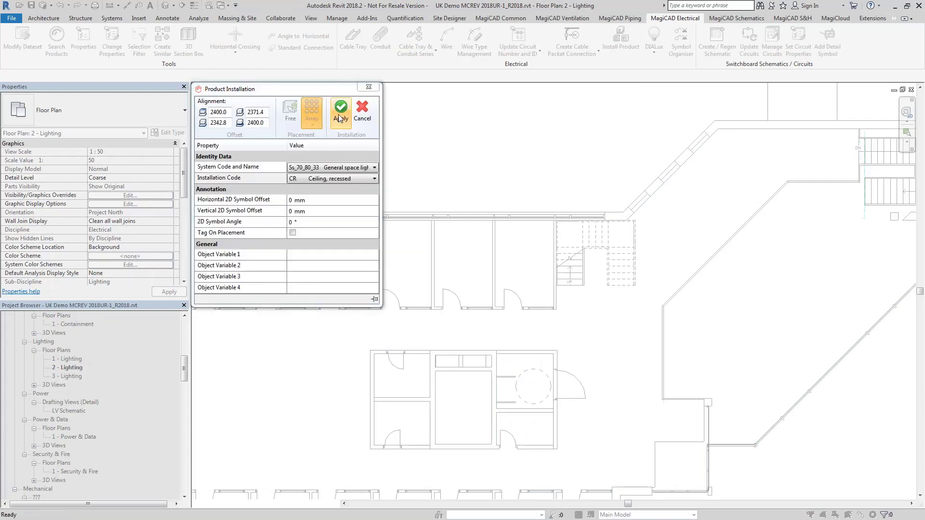
left_click(340, 118)
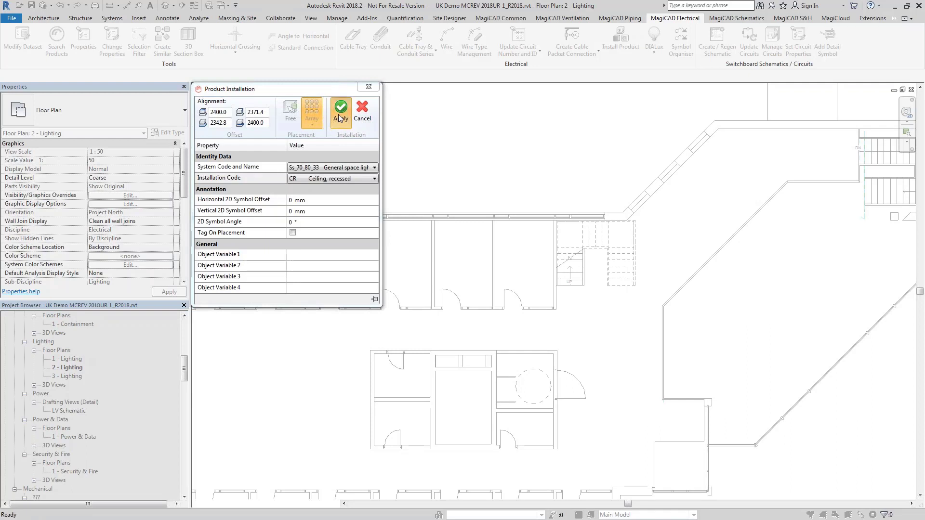
left_click(368, 87)
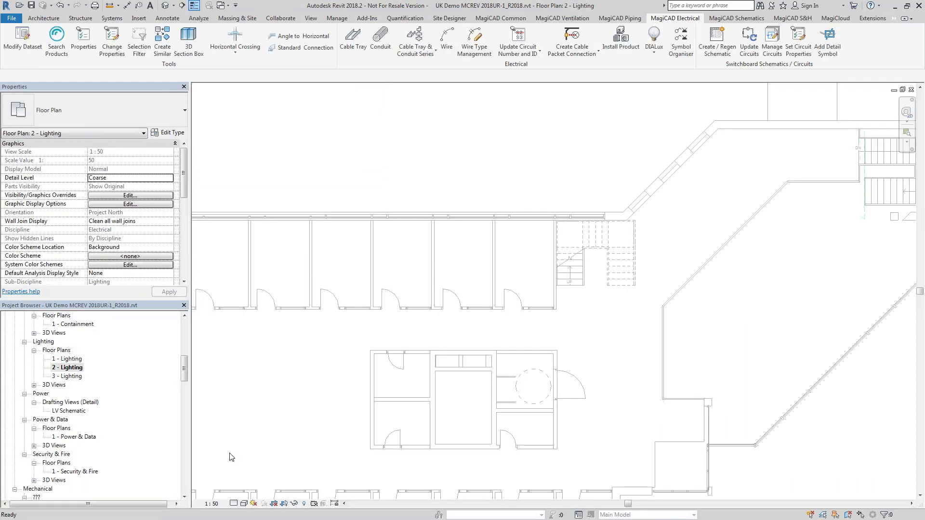
Switch to the 1 - Lighting floor plan, leaving the view's detail level as it is.
left_click(233, 504)
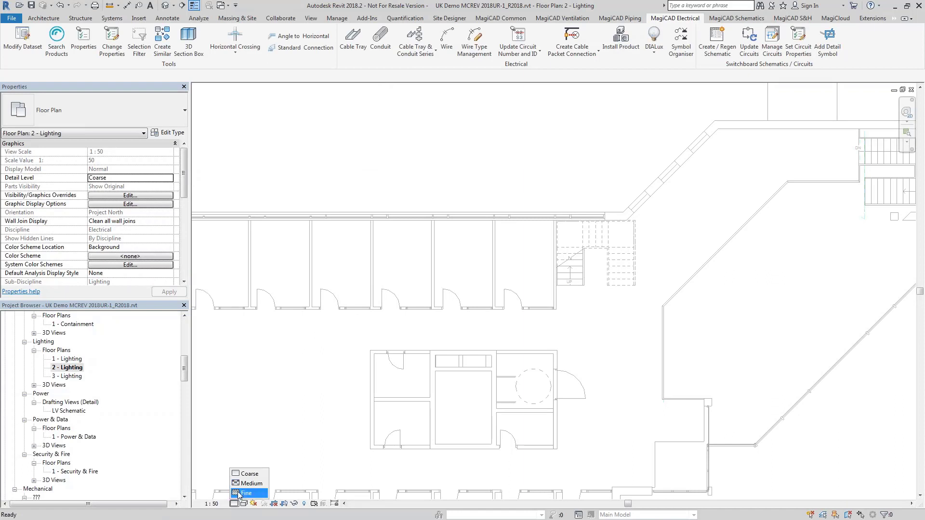
left_click(272, 399)
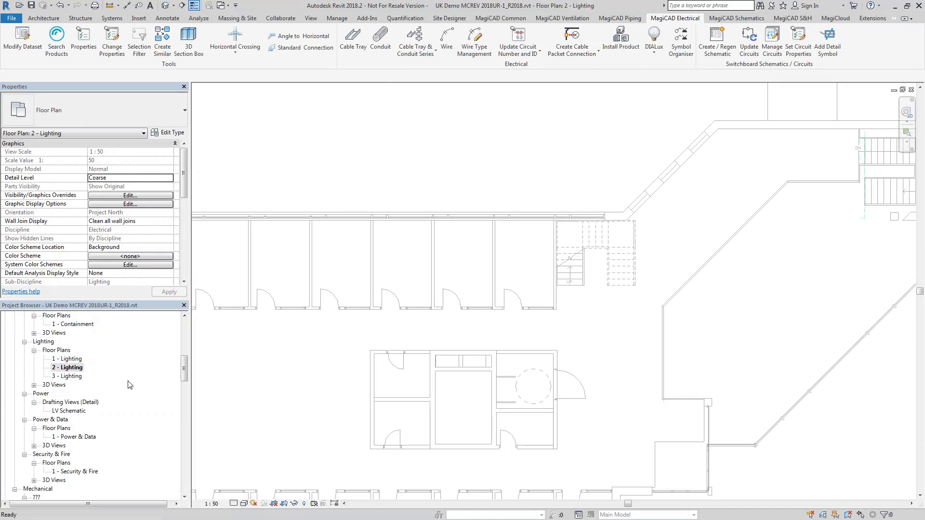
double_click(70, 359)
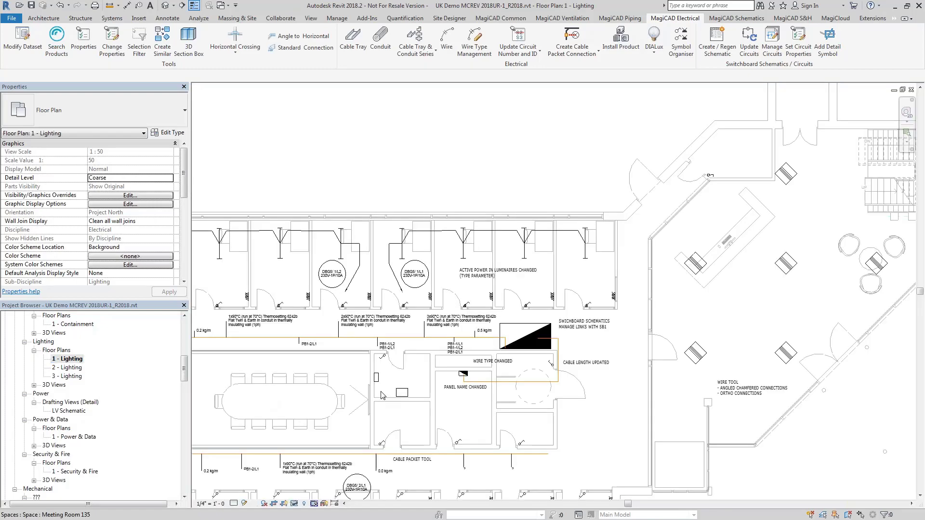
Start a luminaire array by number of instances, with 2 rows and 3 columns, in the large conference room, Meeting Room 135.
middle_click_drag(624, 274, 637, 321)
scroll(597, 318, "up", 2)
left_click(621, 37)
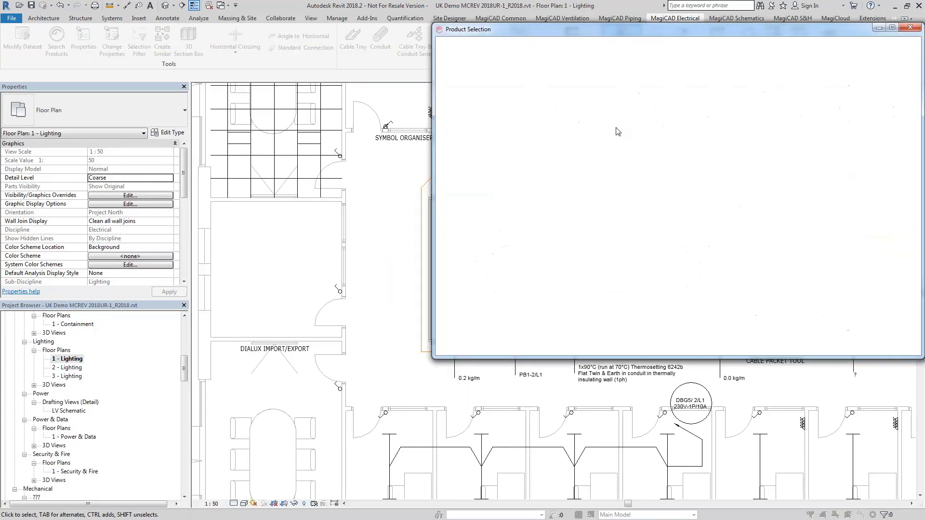
left_click(859, 346)
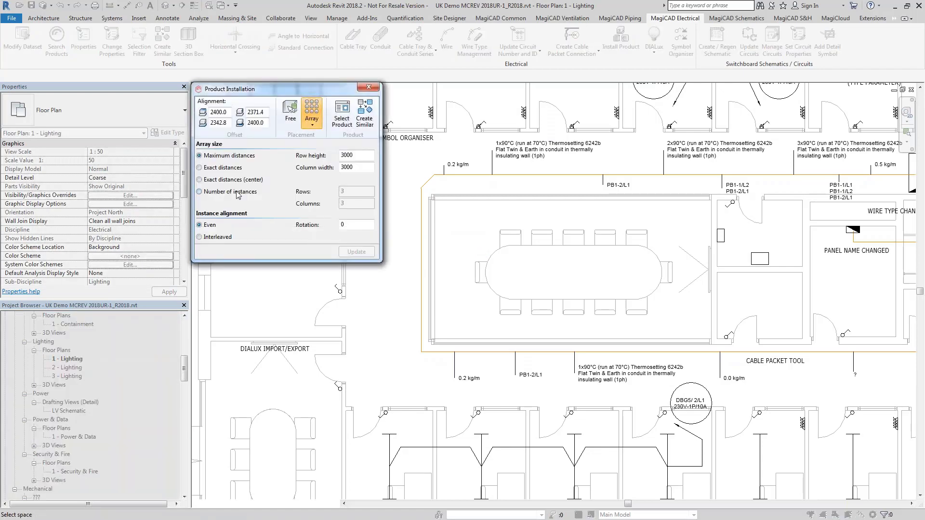
left_click(236, 193)
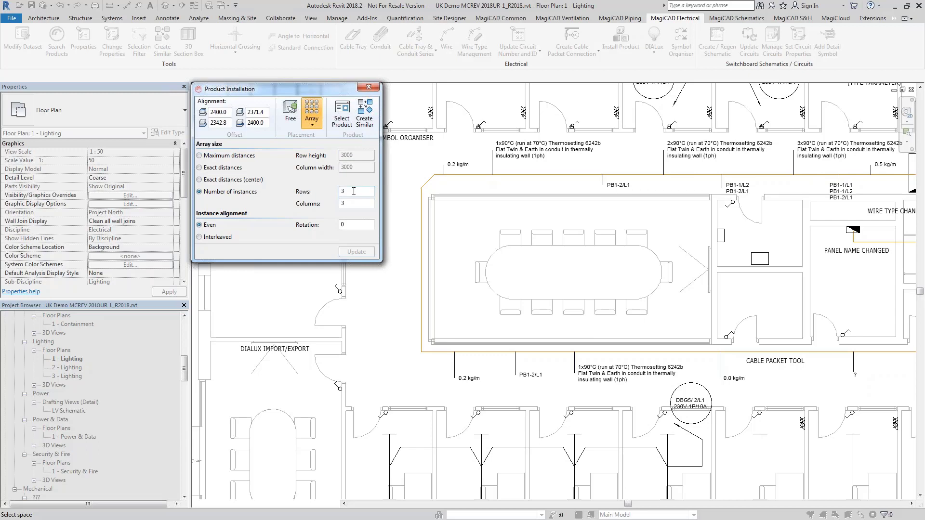
double_click(354, 191)
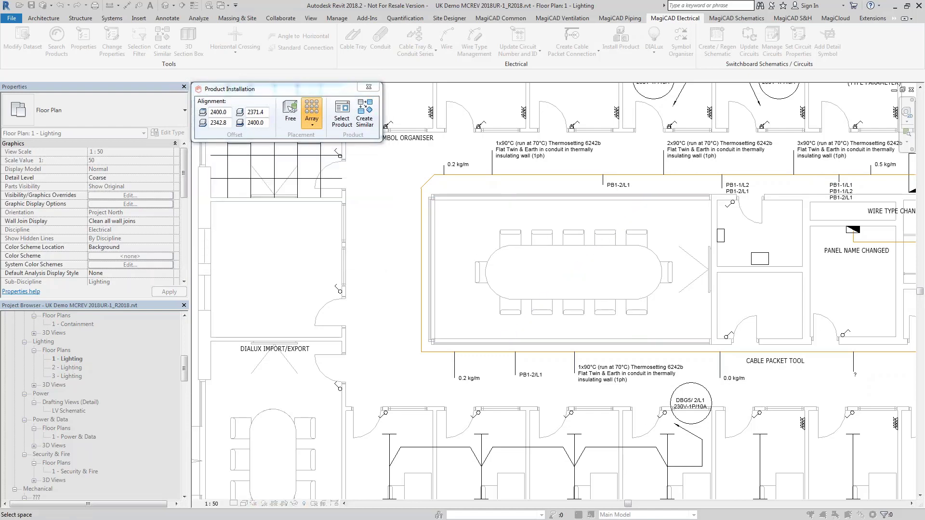
left_click(554, 281)
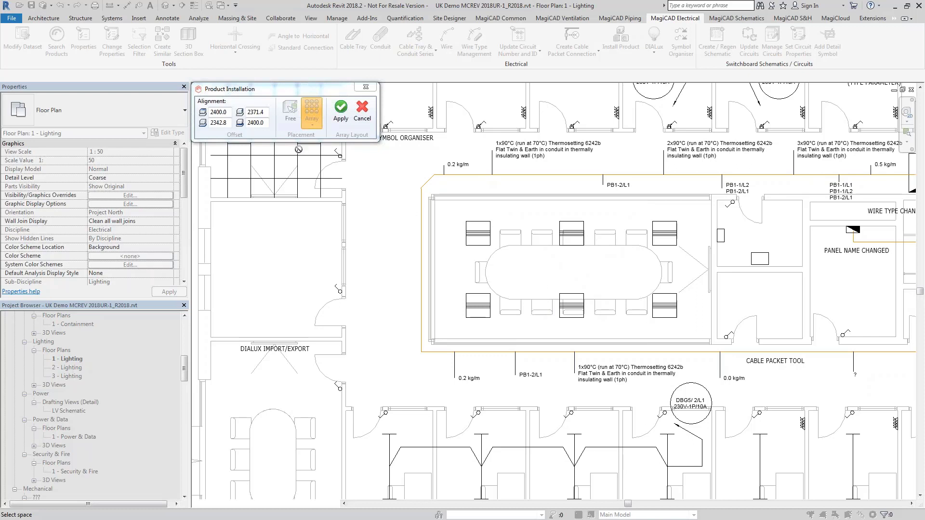
Change the meeting room's luminaire array to 4 columns, apply it and end the product installation.
mouse_move(299, 139)
double_click(352, 203)
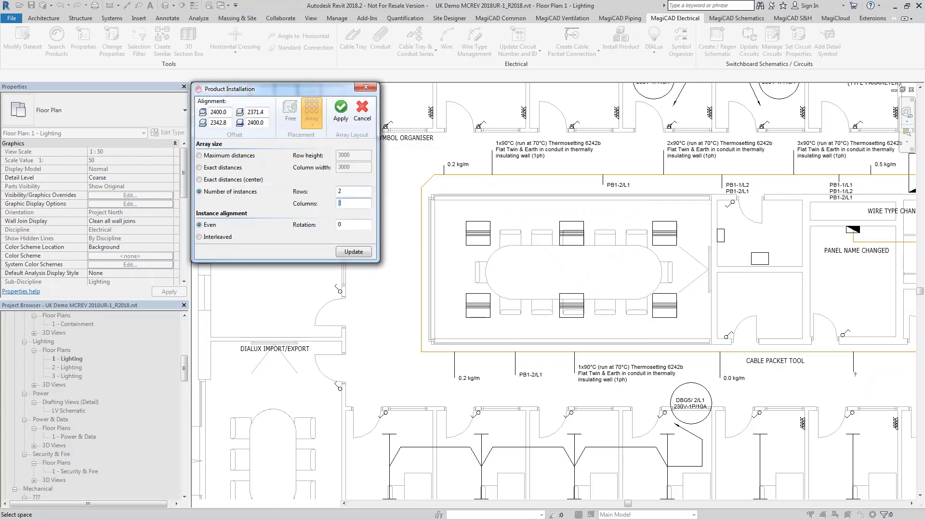
type("4")
left_click(352, 251)
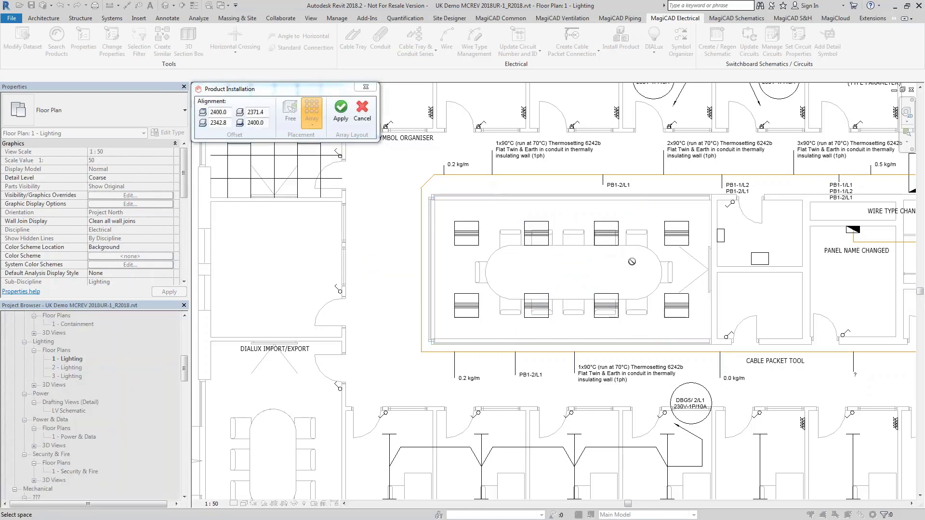
left_click(341, 116)
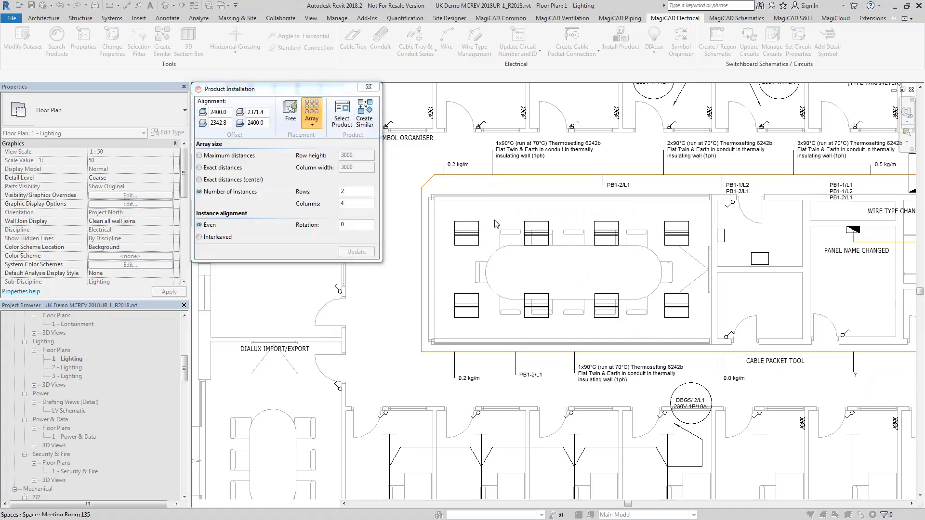
key("Escape")
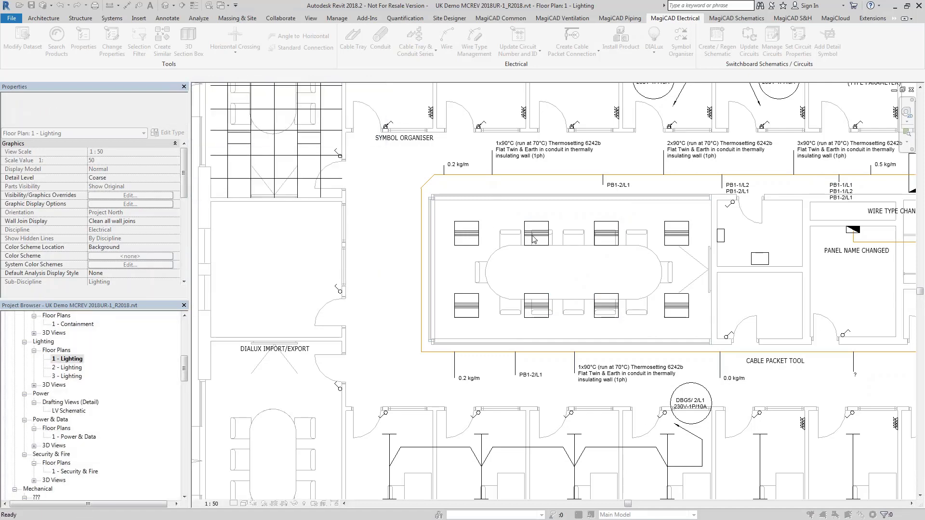
Check which lighting fixture types are available for one of the meeting room's new luminaires, keeping its current type.
left_click(532, 236)
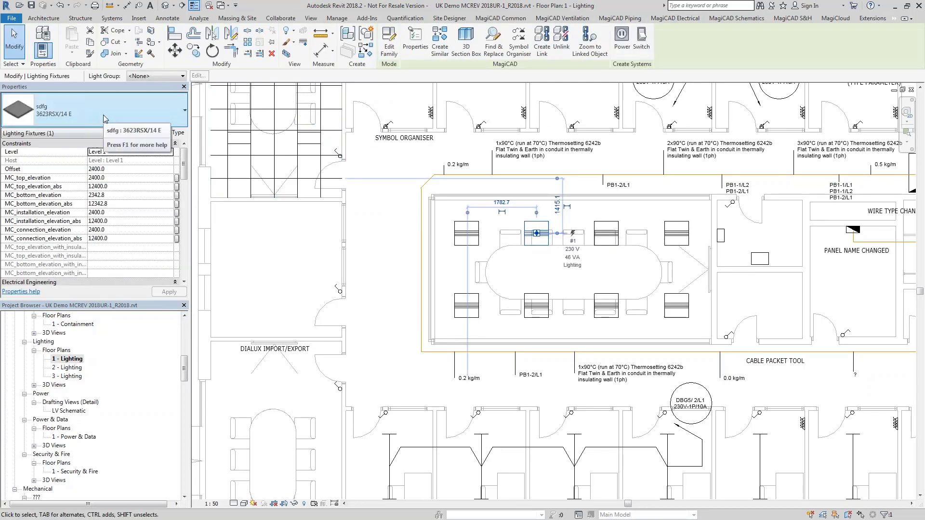
left_click(141, 121)
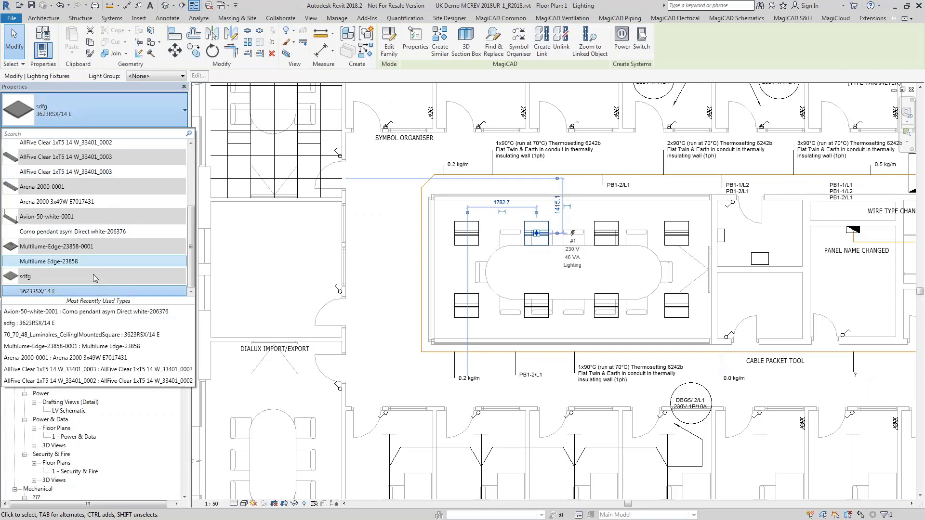
mouse_move(94, 262)
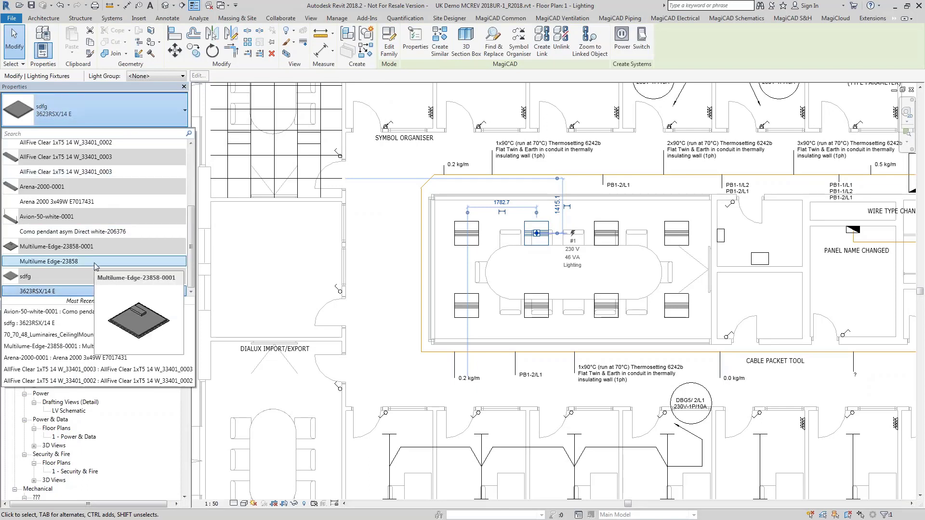
left_click(135, 115)
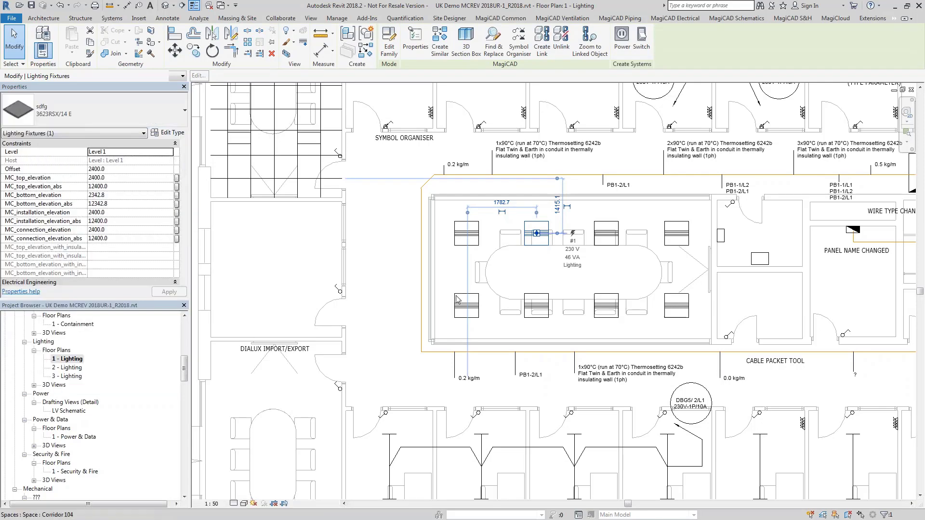
left_click(446, 260)
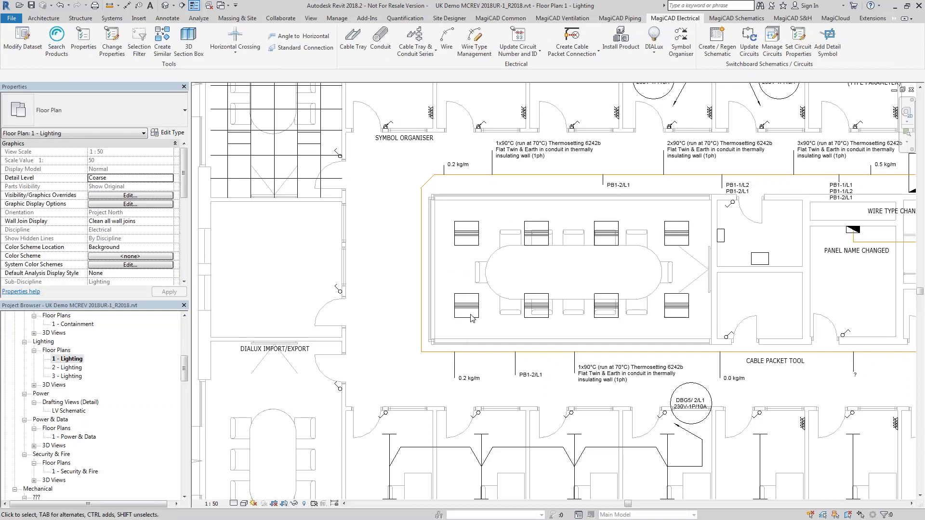
Start a DIALux export and choose the Office 117 and Meeting Room 118 spaces at the building's west end.
middle_click_drag(535, 276, 431, 278)
scroll(431, 279, "down", 1)
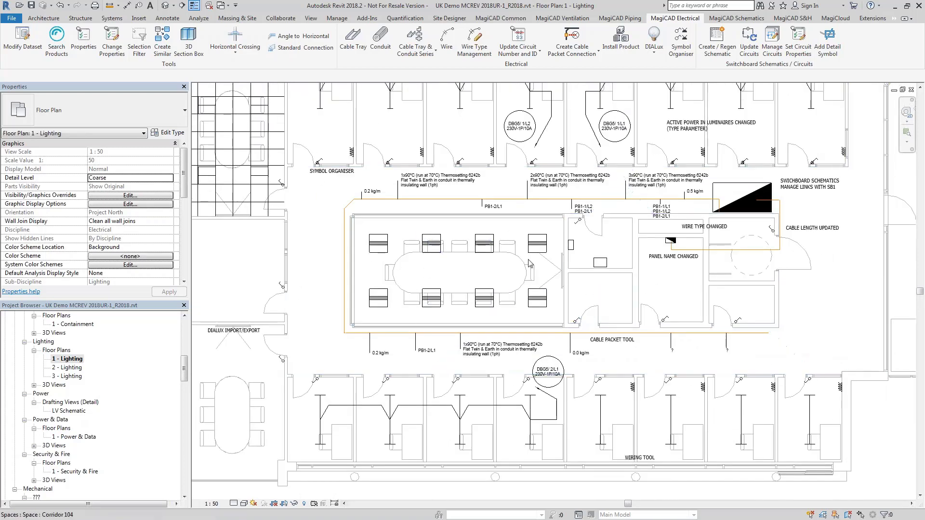
scroll(465, 284, "down", 2)
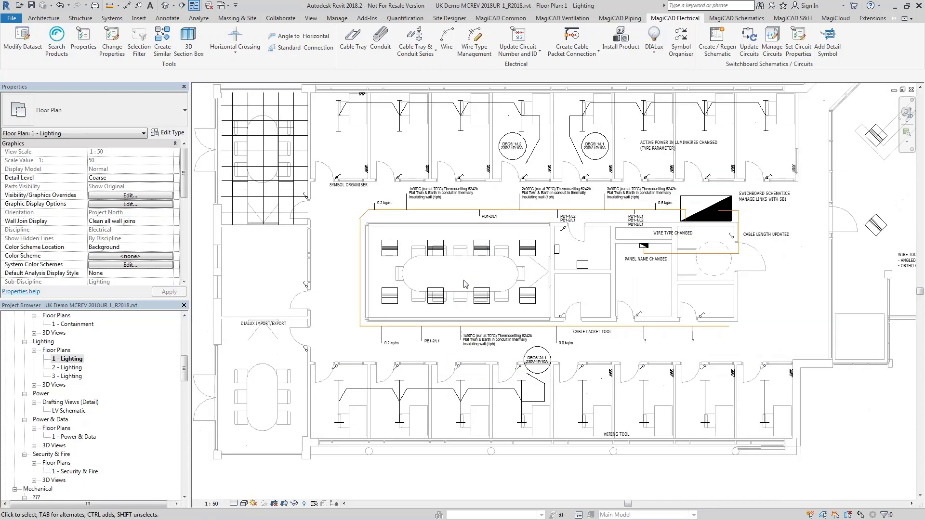
middle_click_drag(464, 284, 534, 266)
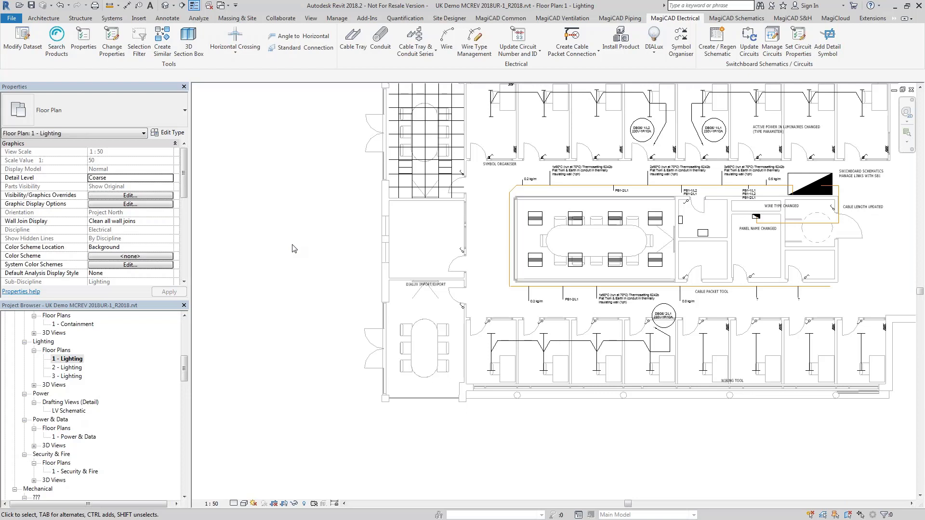
left_click(656, 52)
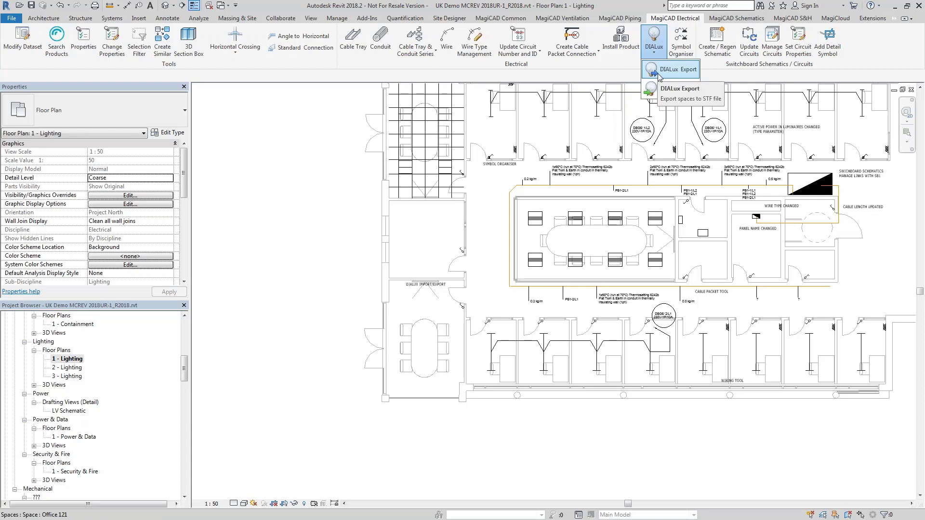
left_click(673, 69)
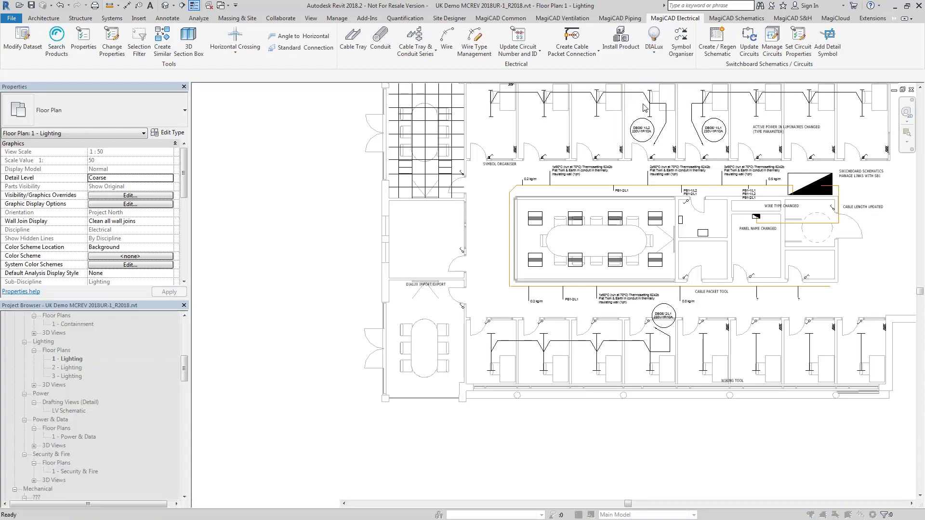
left_click(442, 336)
left_click(445, 260)
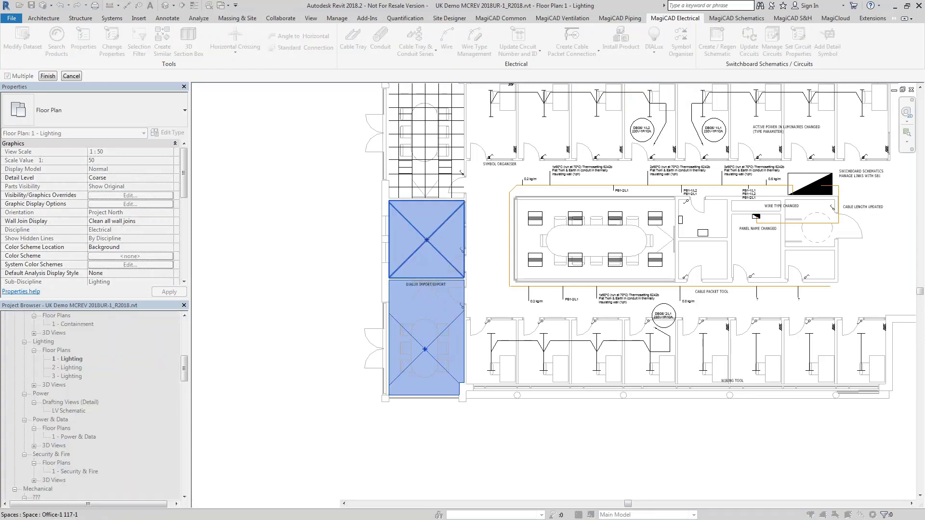
left_click(53, 76)
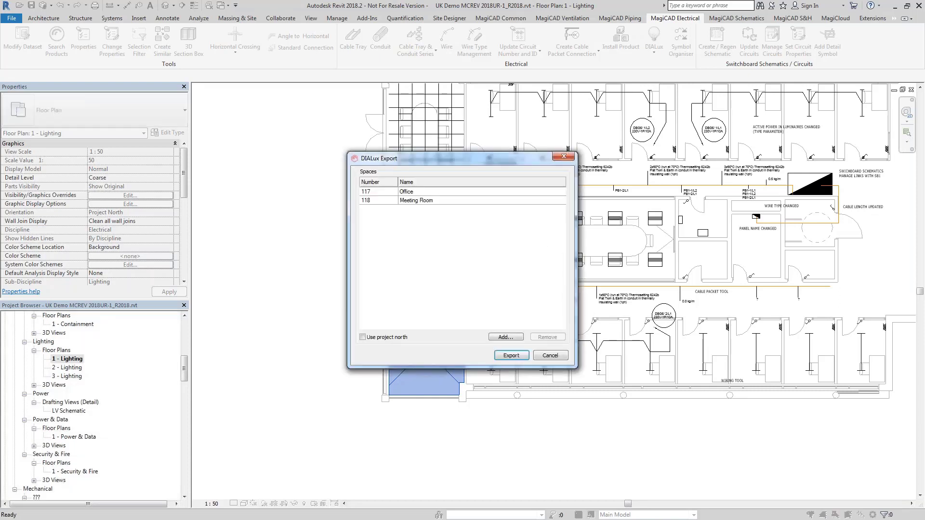
Enable the use of project north and export the spaces to Dialux Export.stf, replacing the existing file.
left_click(363, 338)
left_click(511, 358)
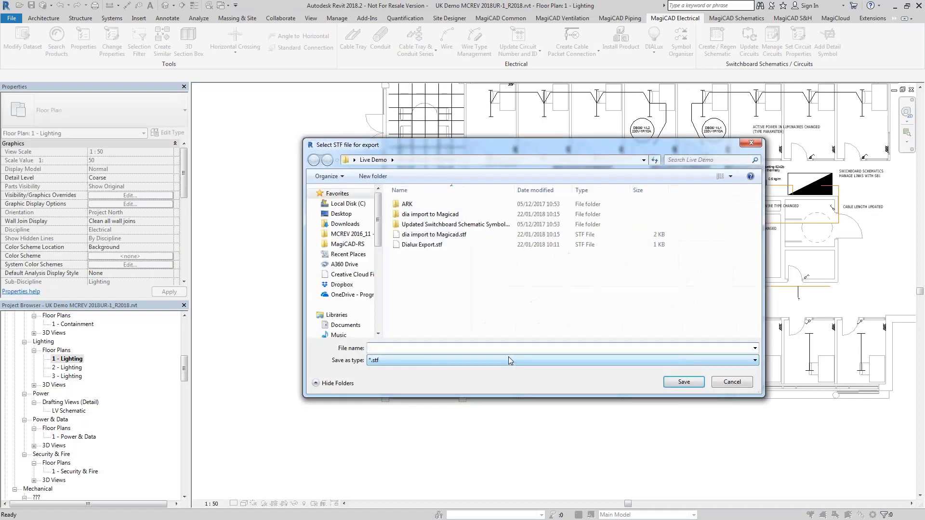
left_click(435, 246)
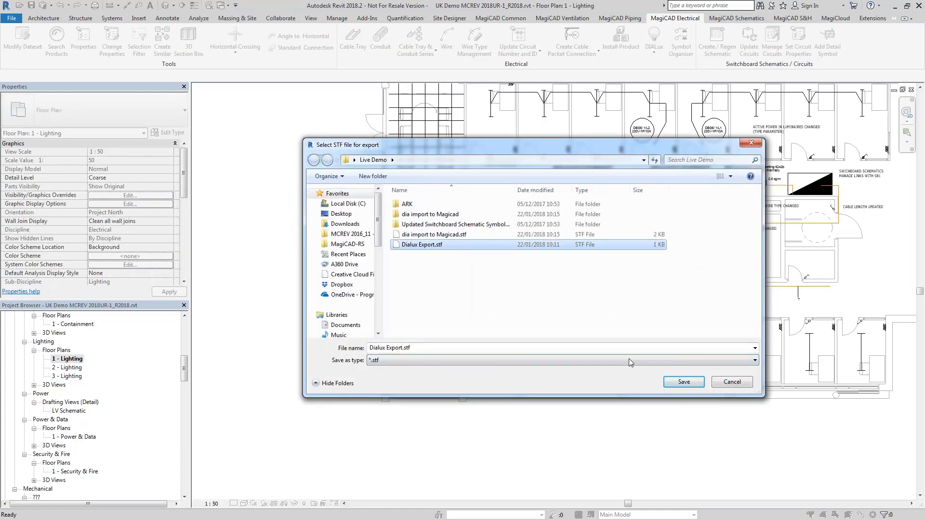
left_click(682, 382)
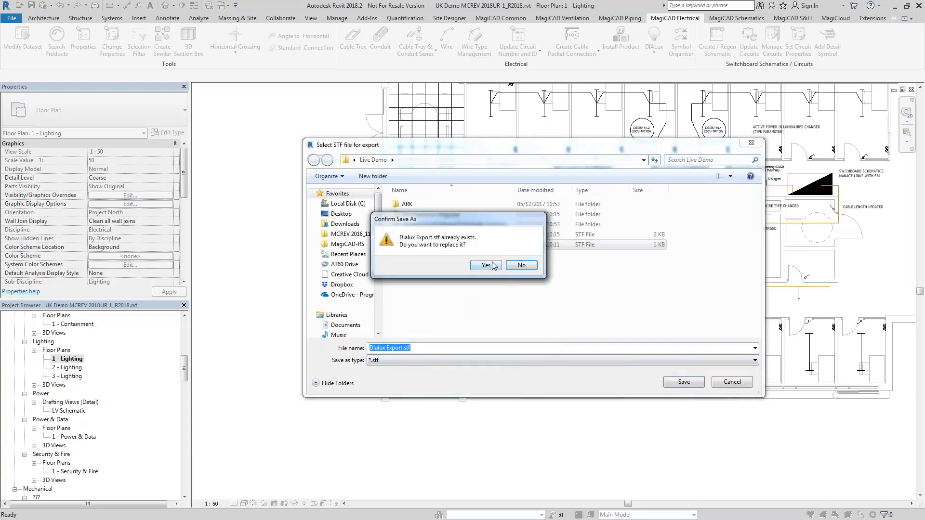
left_click(493, 265)
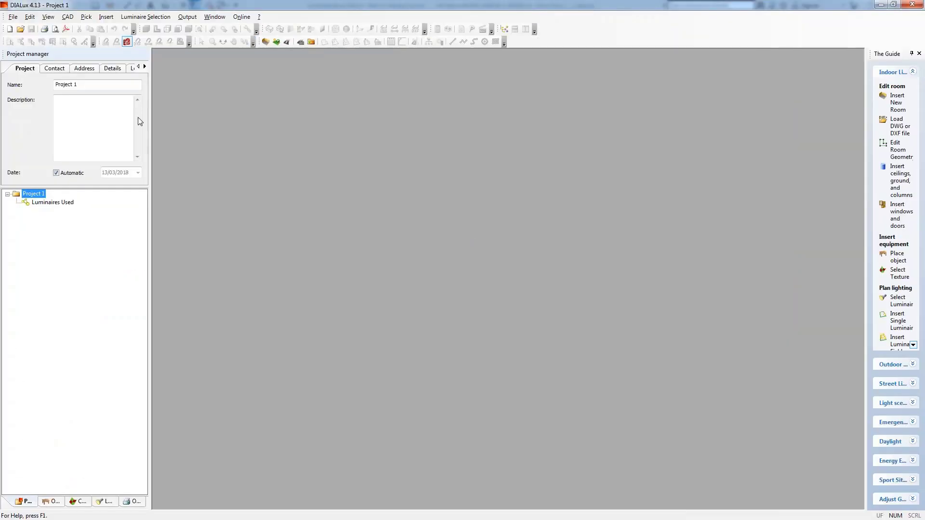
In DIALux, import the exported STF file and show the whole Office (117) room in the 3D view.
left_click(13, 17)
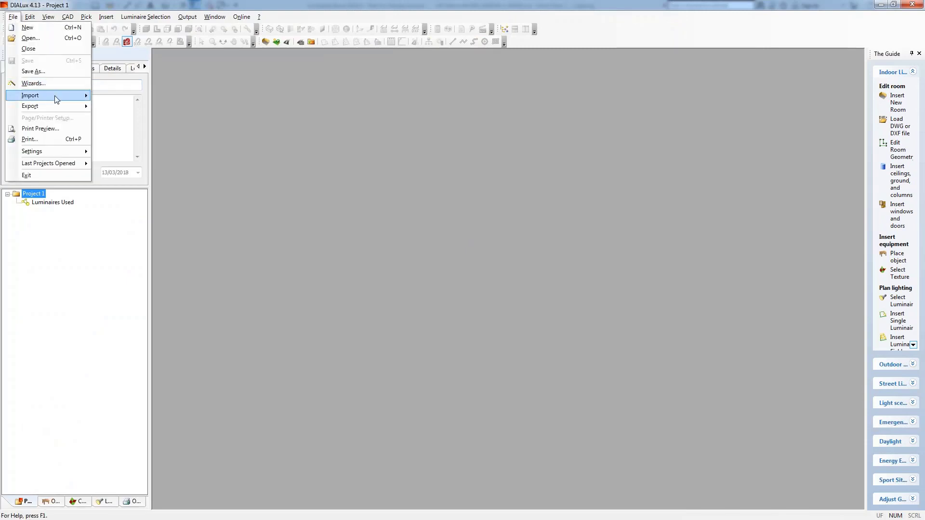
mouse_move(56, 99)
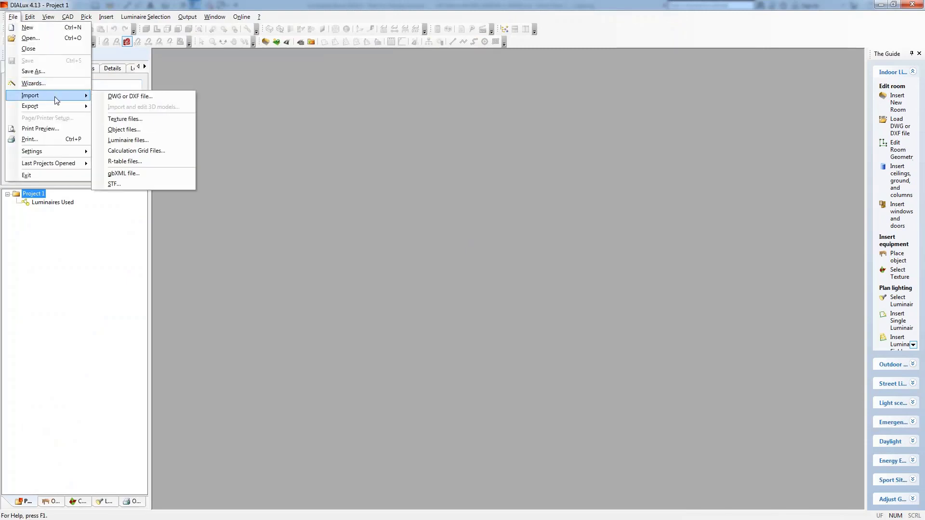
left_click(145, 185)
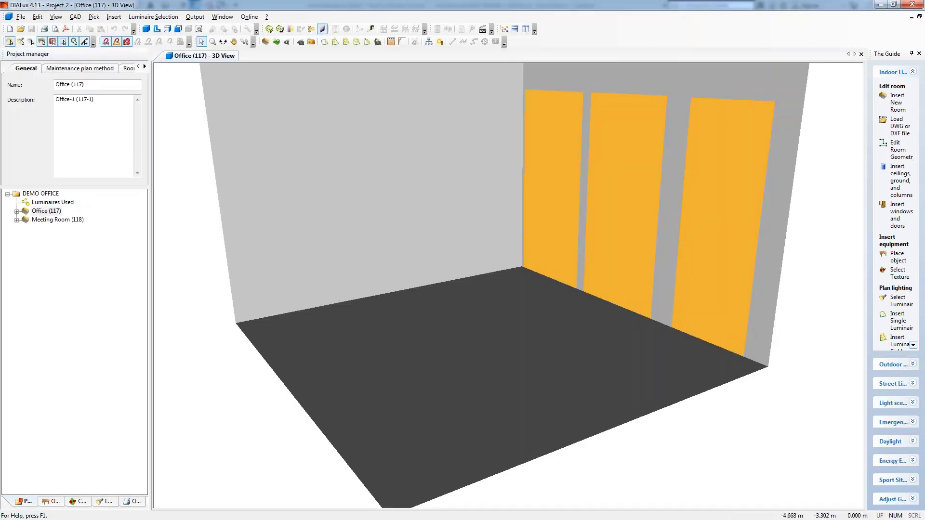
scroll(388, 305, "down", 3)
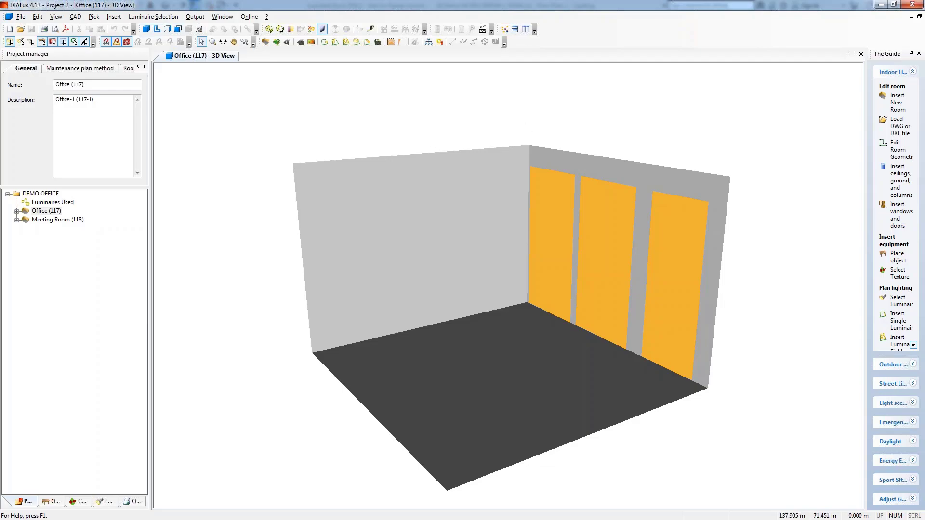
Back in Revit, start a DIALux import from dia import to Magicad.stf and choose Meeting Room (135) as the room to import.
left_click(915, 7)
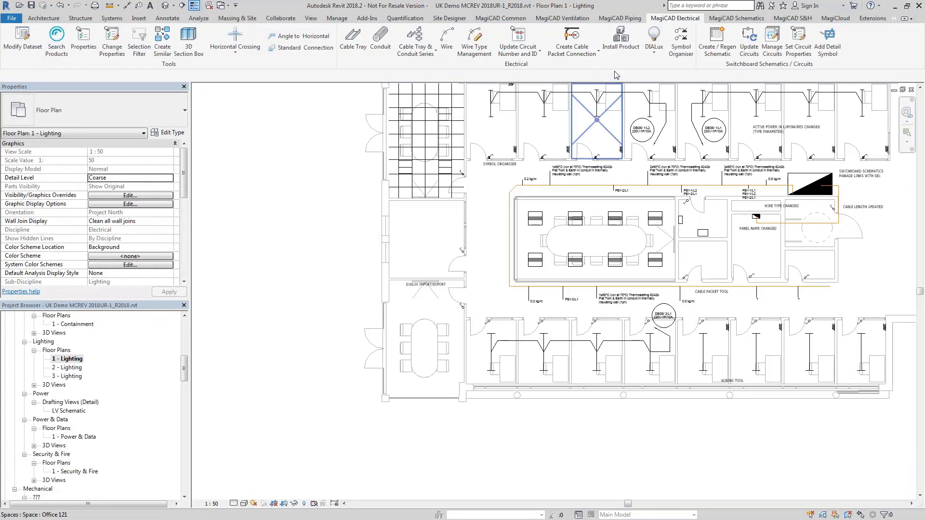
left_click(653, 60)
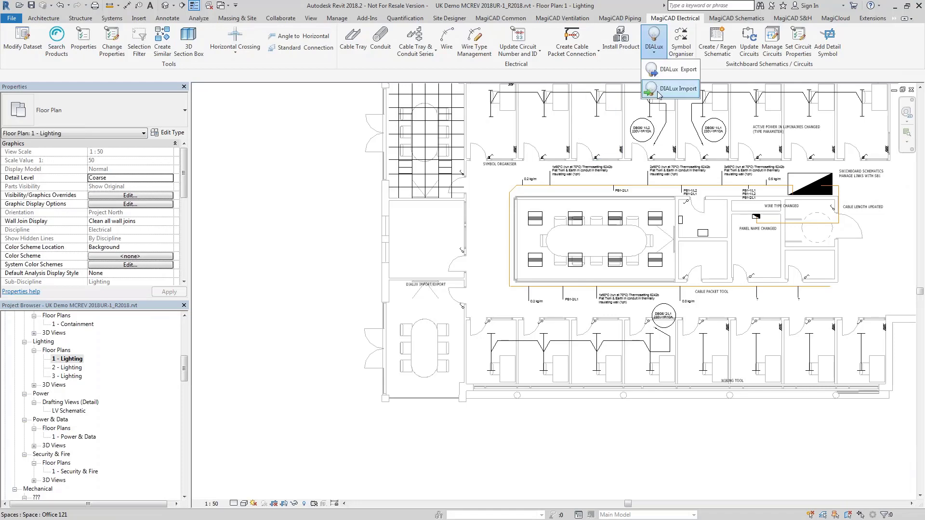
left_click(659, 89)
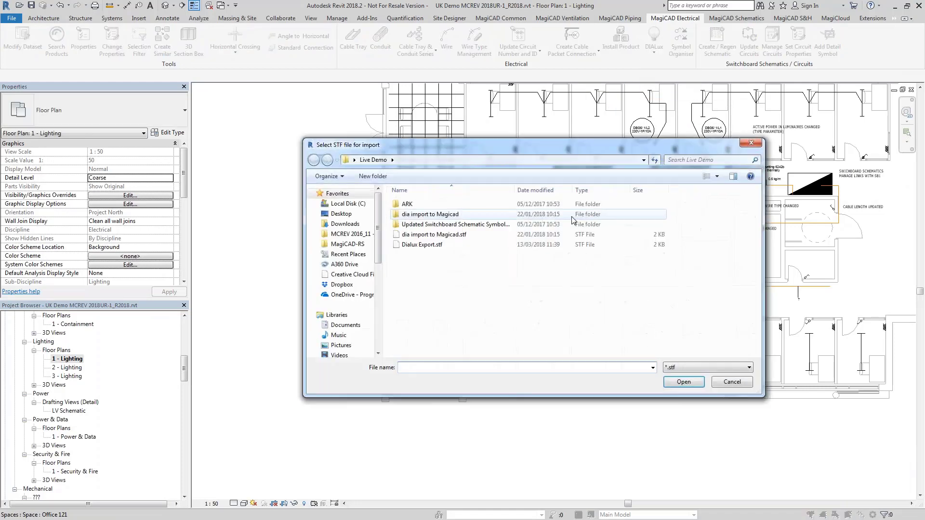
left_click(463, 235)
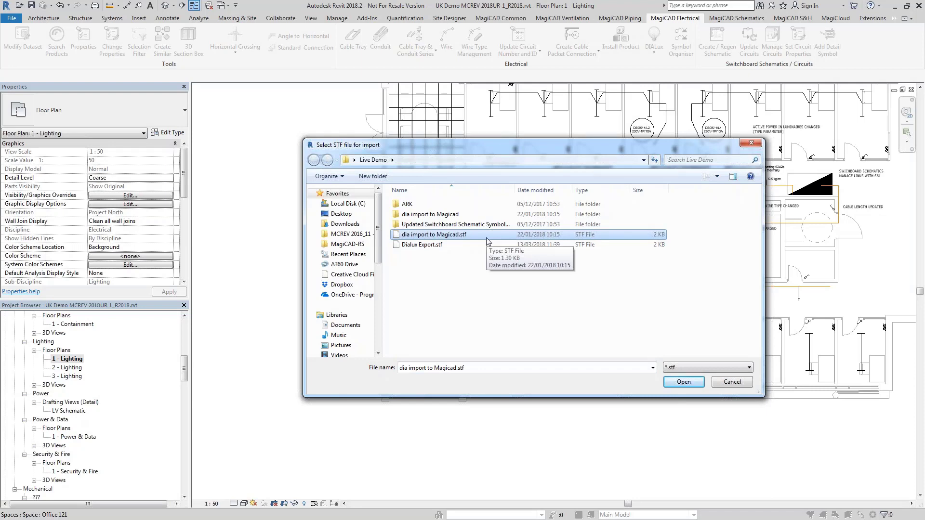
left_click(684, 383)
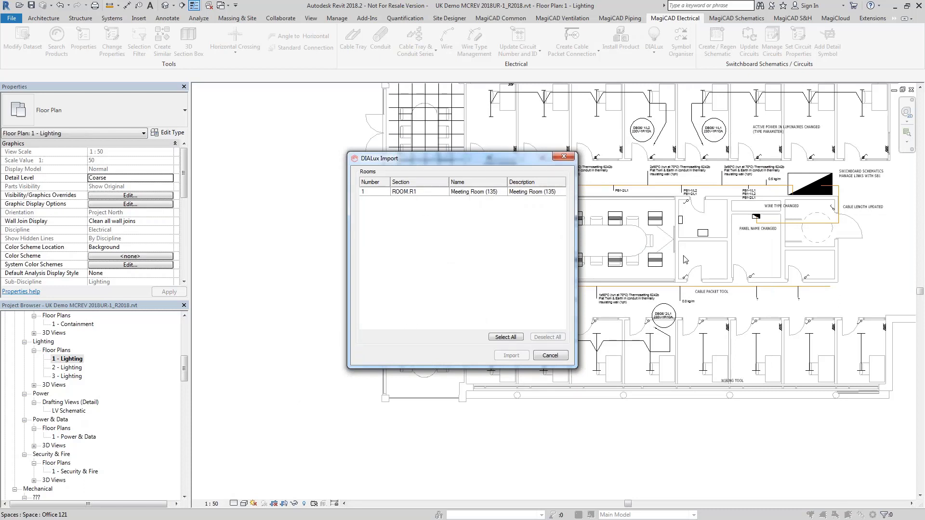
left_click(473, 193)
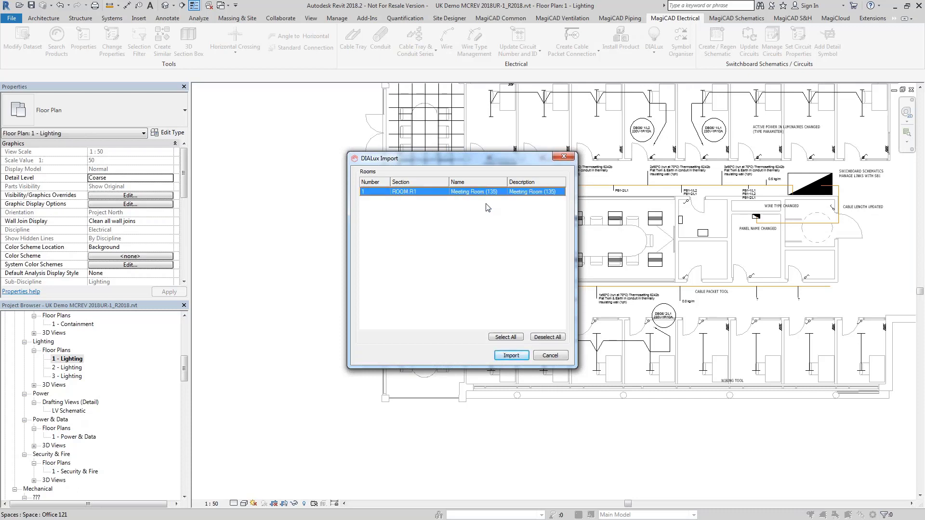
left_click(515, 356)
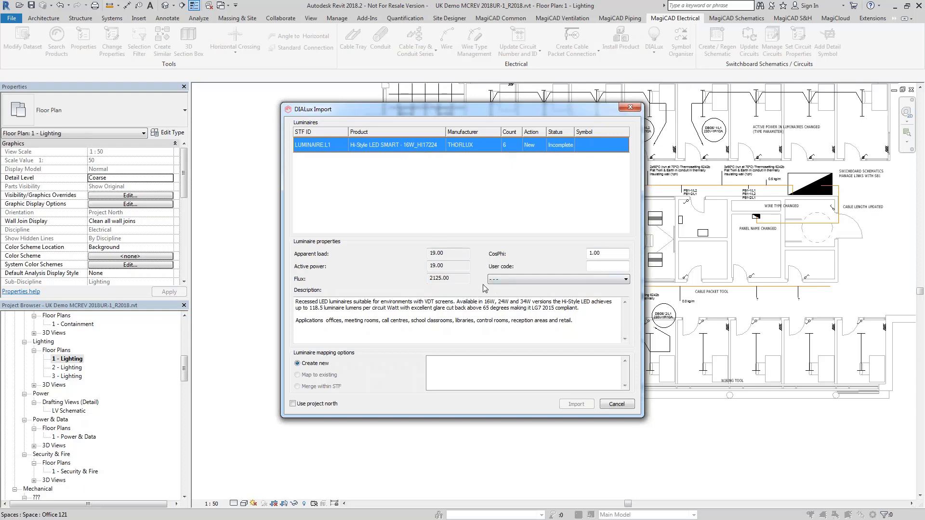
Assign the GBR recessed luminaire symbol to the THORLUX Hi-Style LED SMART luminaire.
double_click(600, 148)
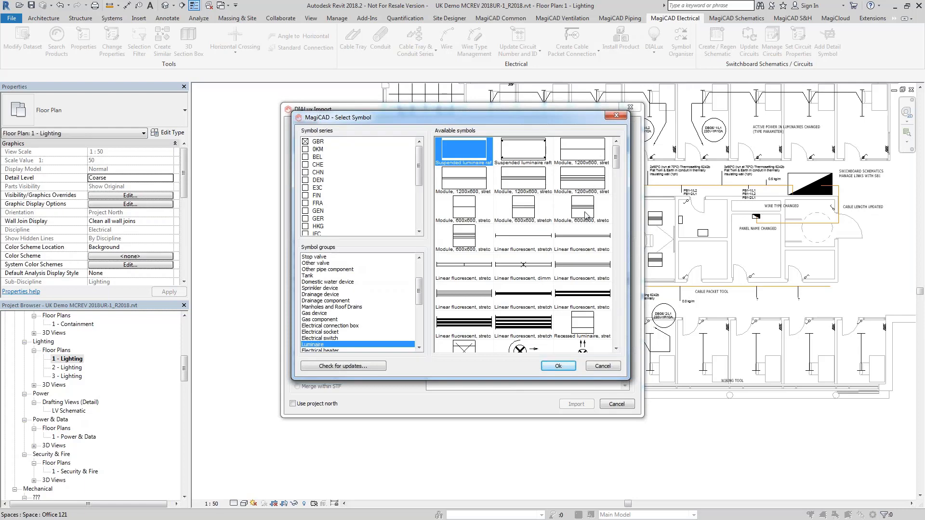
left_click(580, 319)
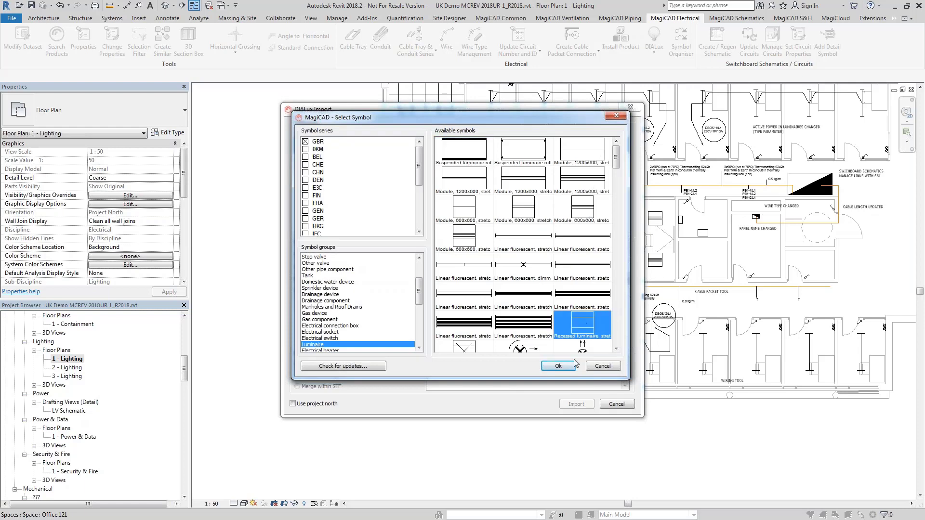
left_click(559, 365)
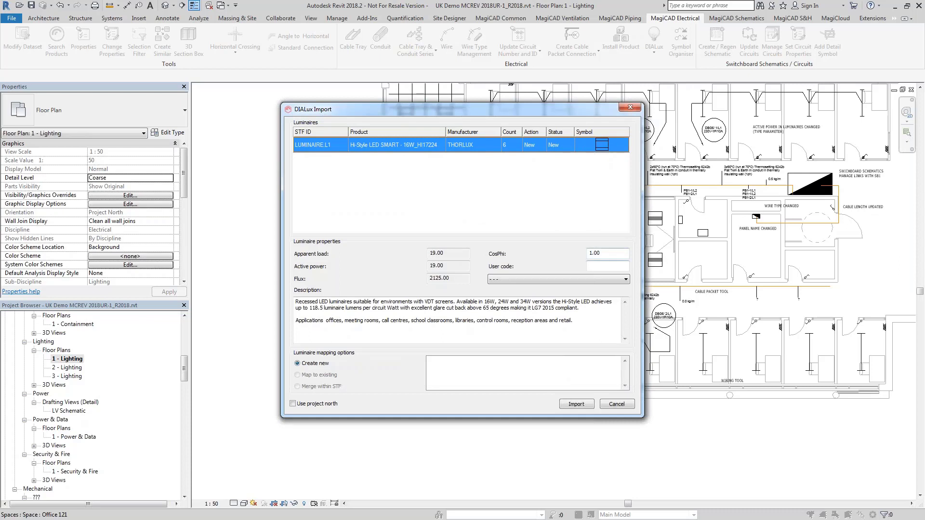
Set the luminaire's user code to A1 and apply the Ss_70_80_33 - General space lighting systems system to all luminaires.
left_click(611, 266)
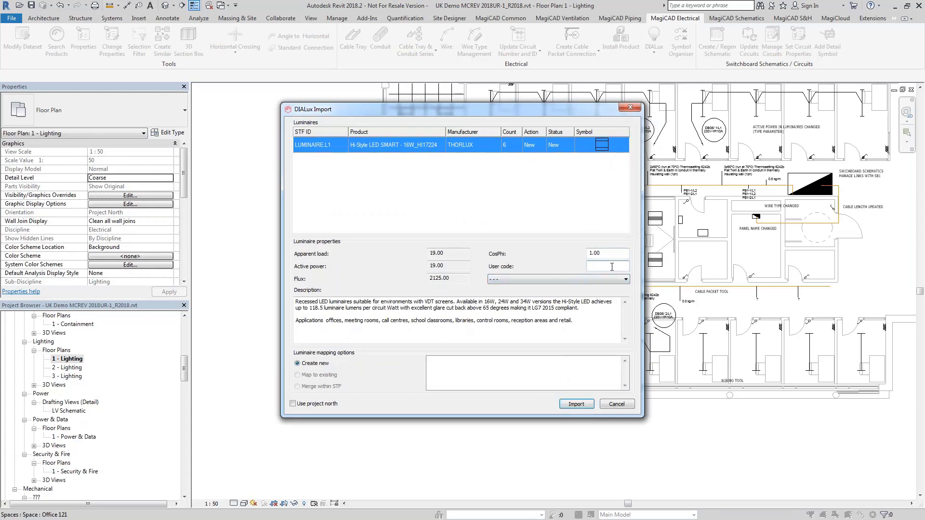
type("A1")
left_click(590, 281)
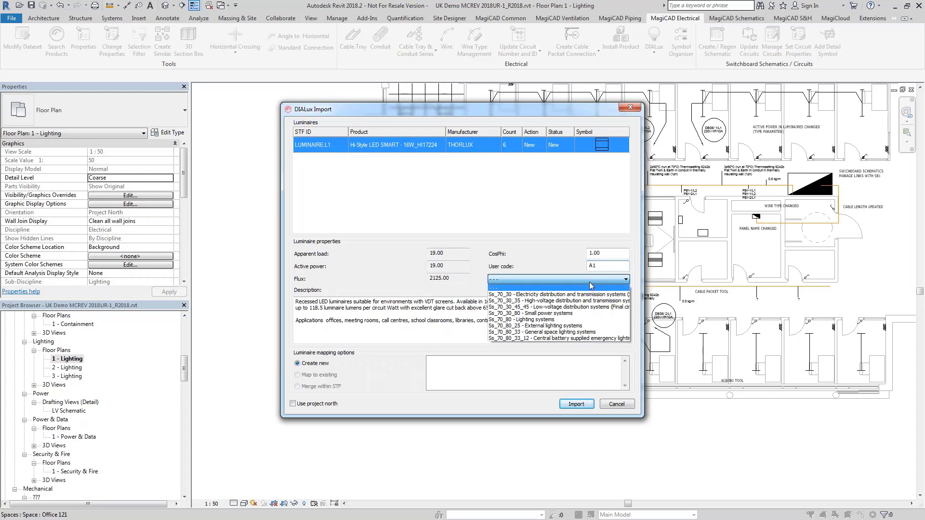
left_click(580, 334)
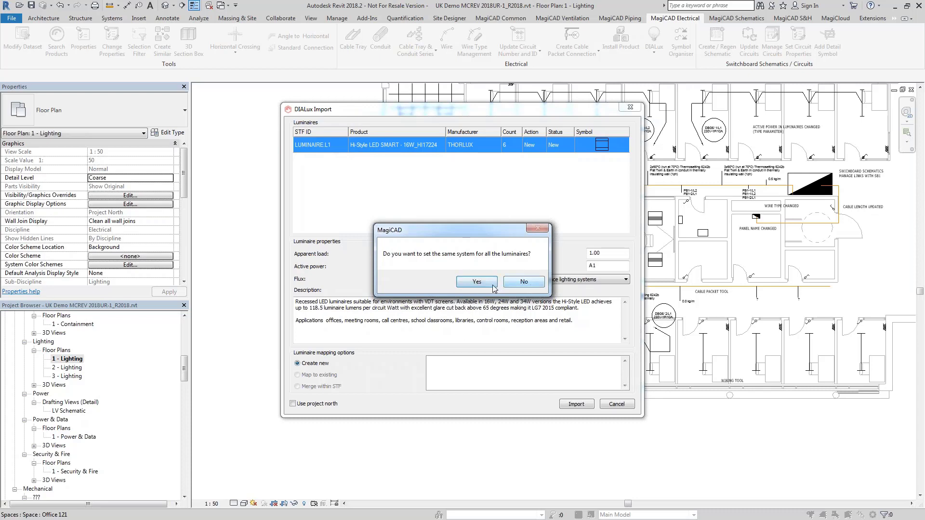
left_click(477, 282)
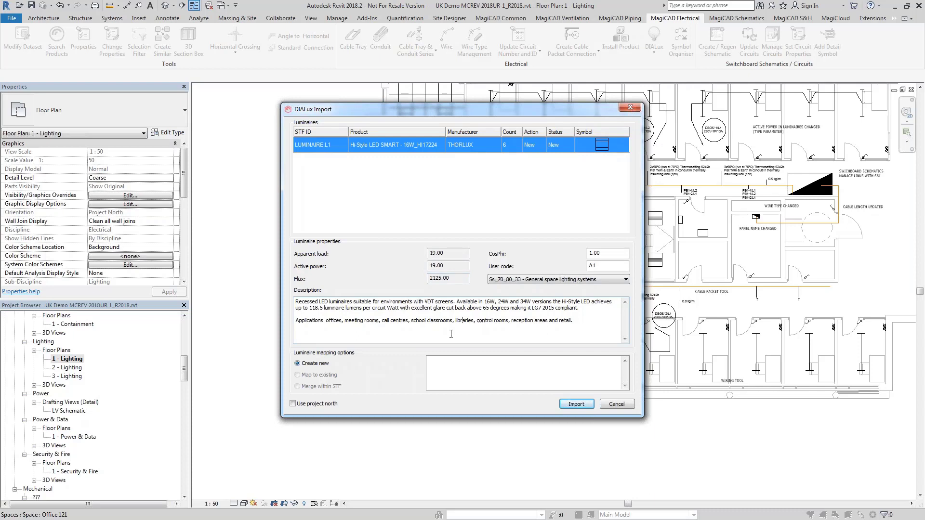
Enable the use of project north and import the luminaires into the meeting room.
left_click(293, 404)
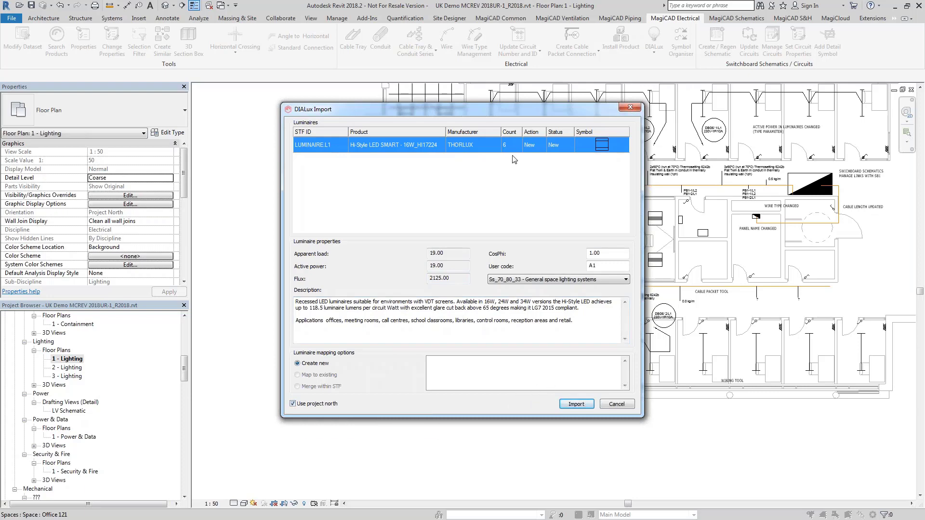
left_click(574, 404)
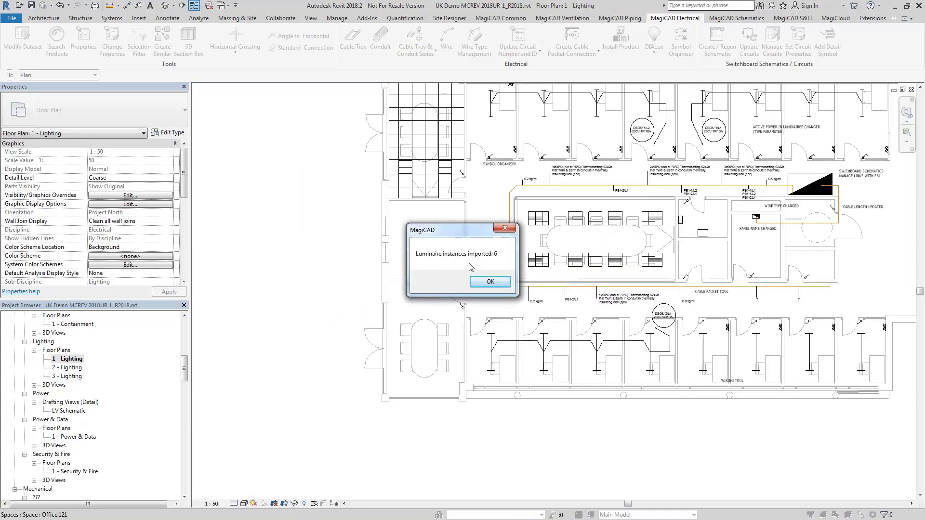
left_click(494, 284)
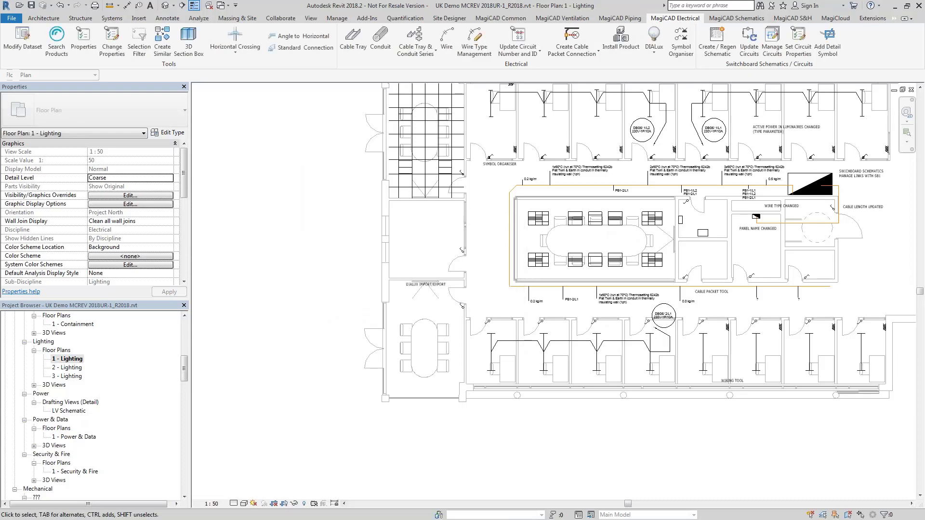
Delete all 3623RSX/14 E luminaires visible in the floor plan, leaving the imported DIALux luminaires in the meeting room.
scroll(551, 259, "up", 3)
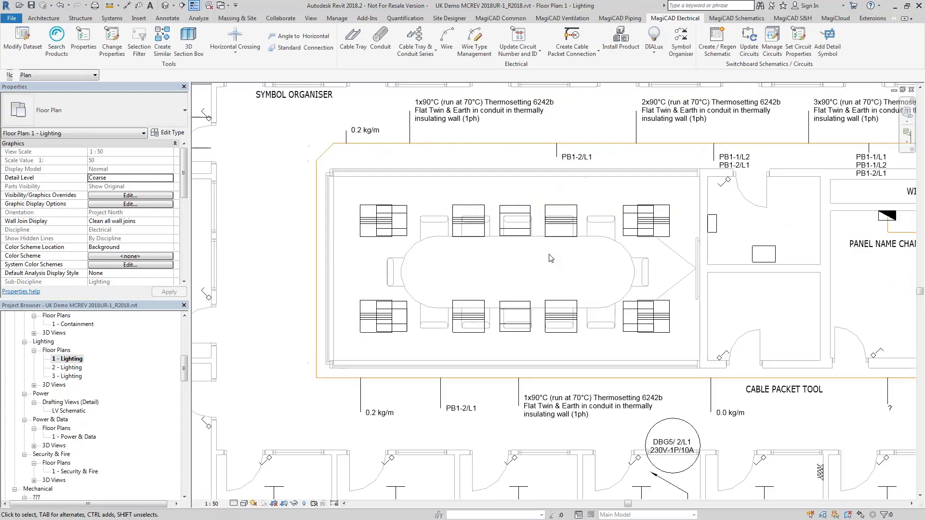
left_click(362, 236)
right_click(364, 237)
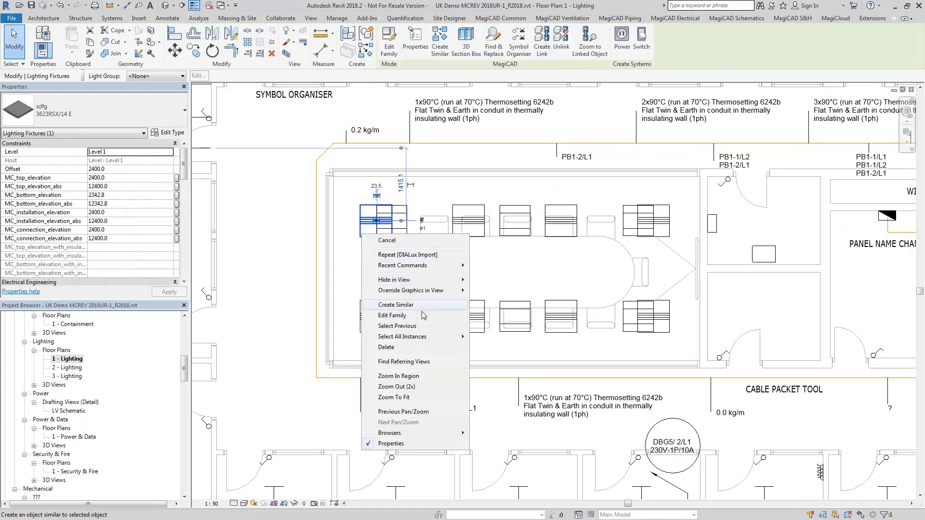
mouse_move(438, 337)
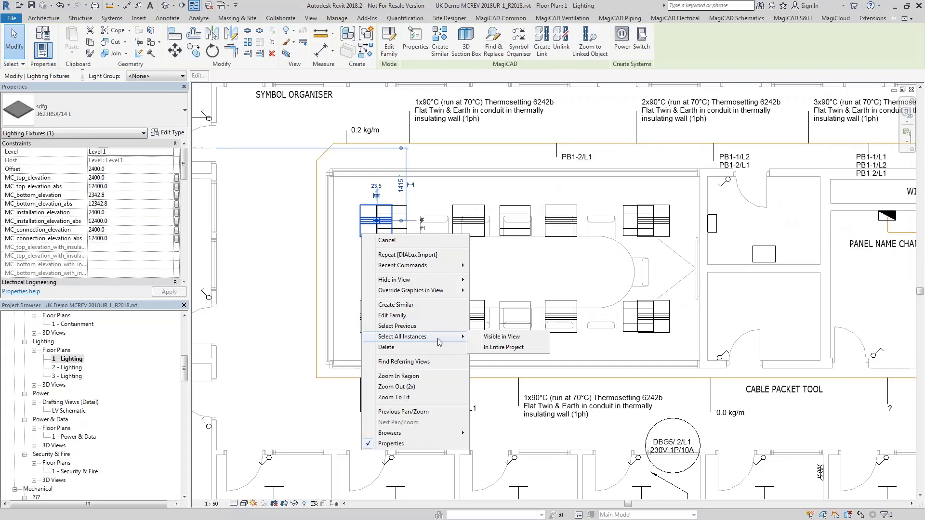
left_click(488, 337)
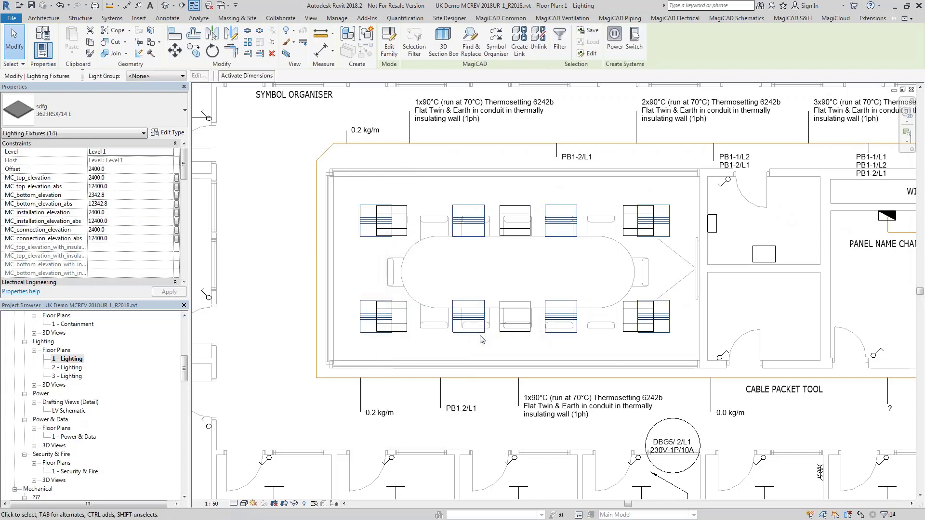
key("Delete")
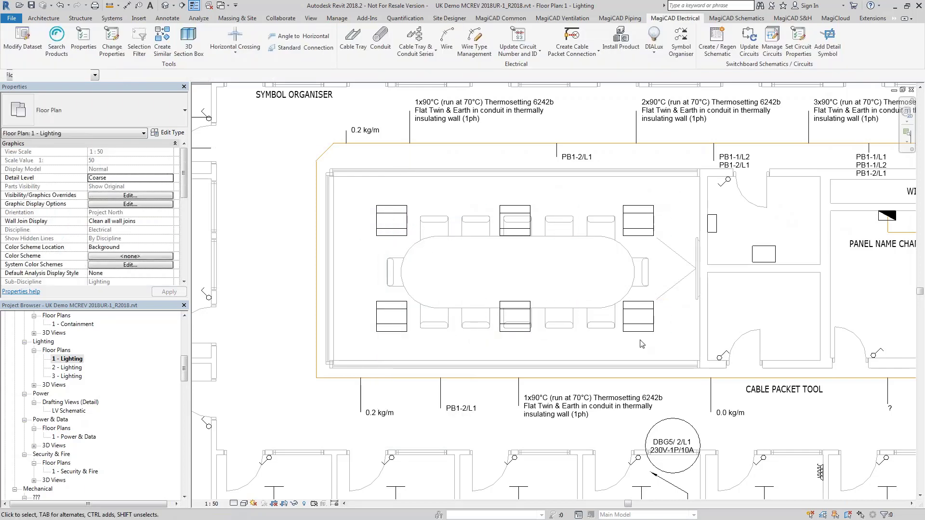
Check the family and type of the imported luminaire in the meeting room's upper right corner.
left_click(637, 235)
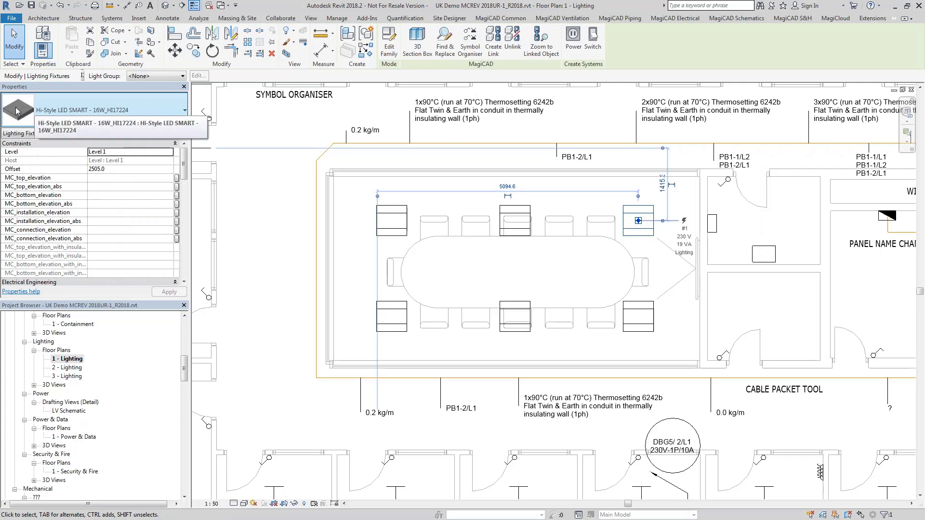
mouse_move(15, 116)
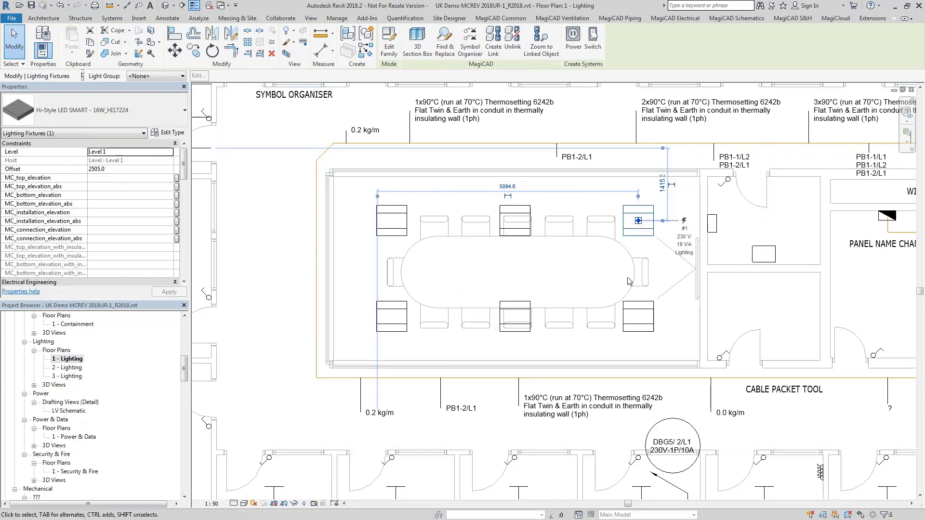
left_click(456, 283)
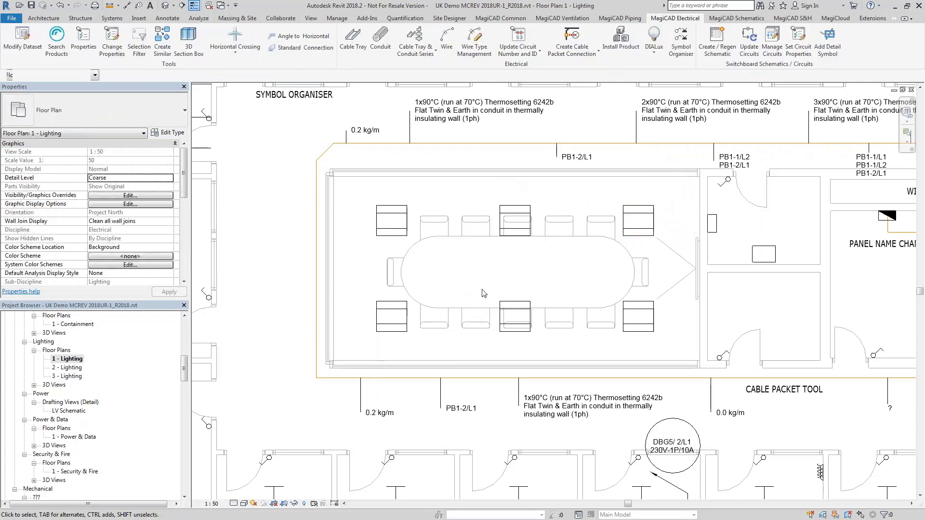
scroll(538, 278, "down", 5)
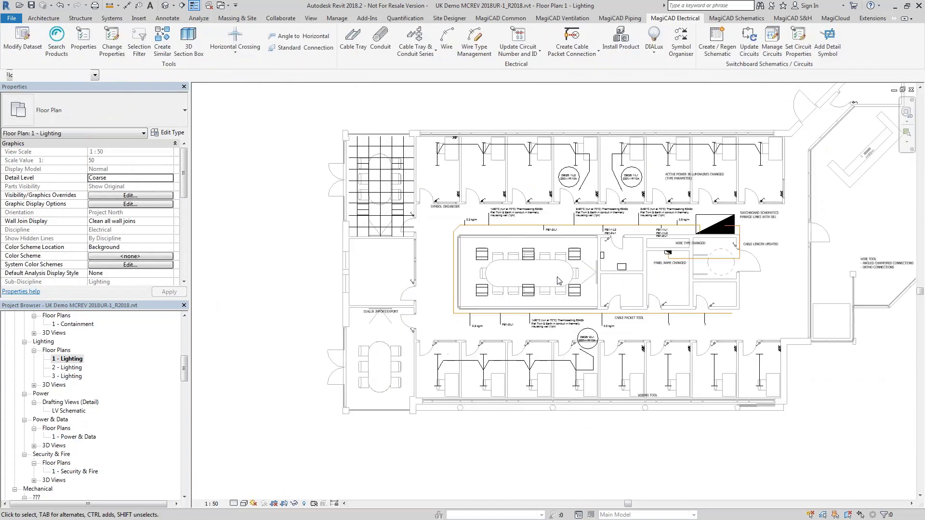
middle_click_drag(555, 279, 523, 284)
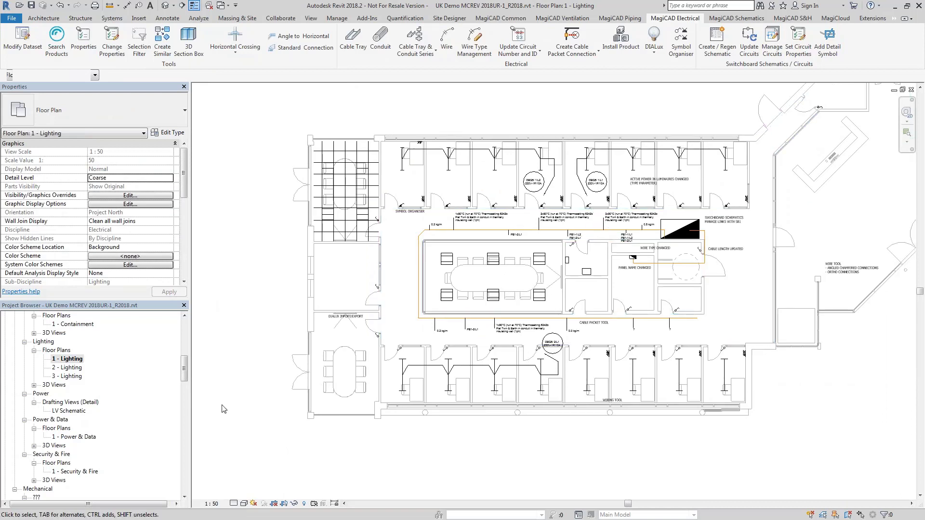
key("alt+Tab")
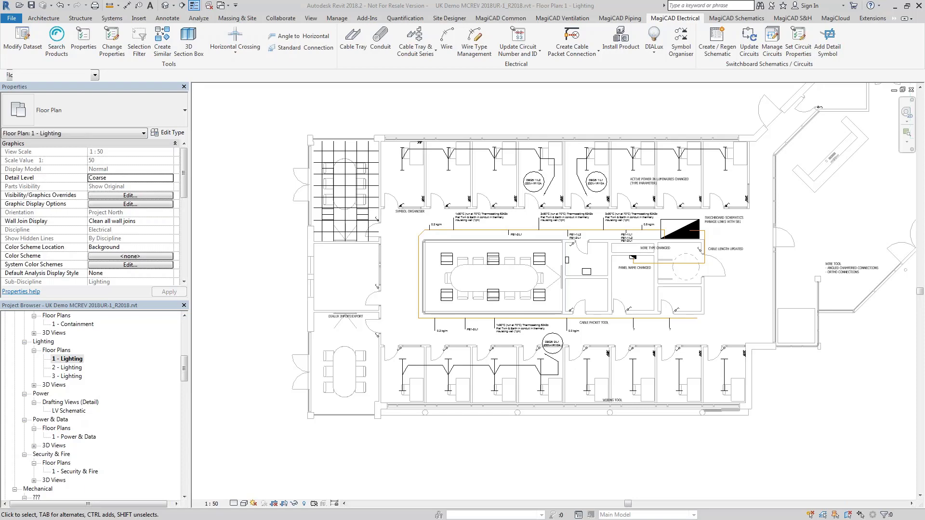
scroll(501, 280, "up", 2)
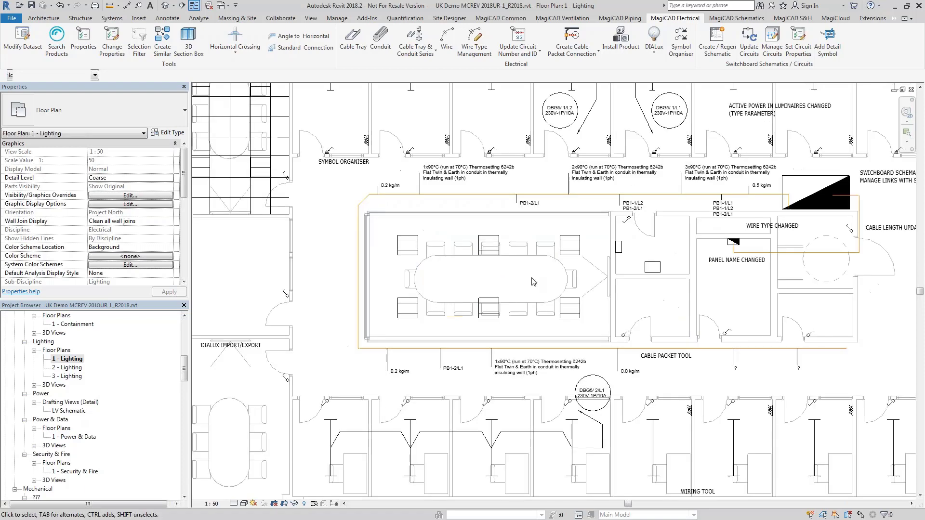
middle_click_drag(534, 282, 574, 297)
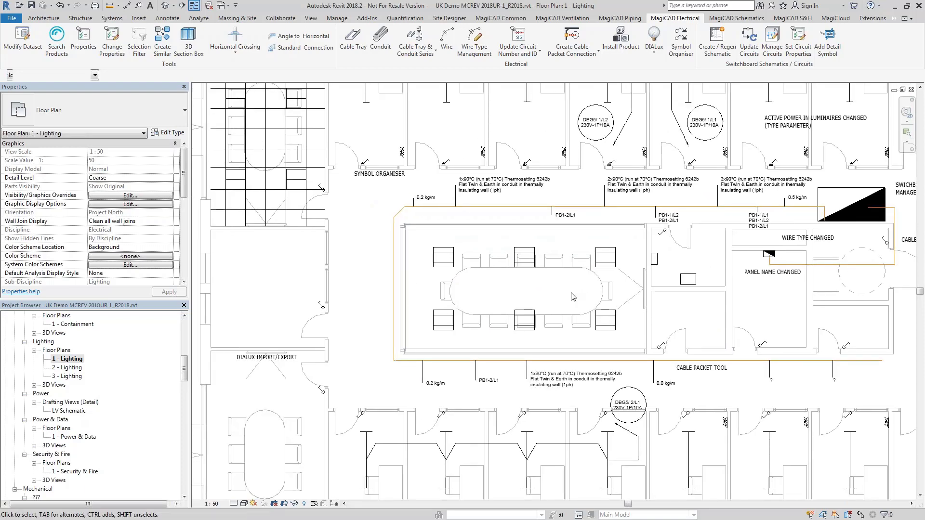
scroll(567, 296, "down", 1)
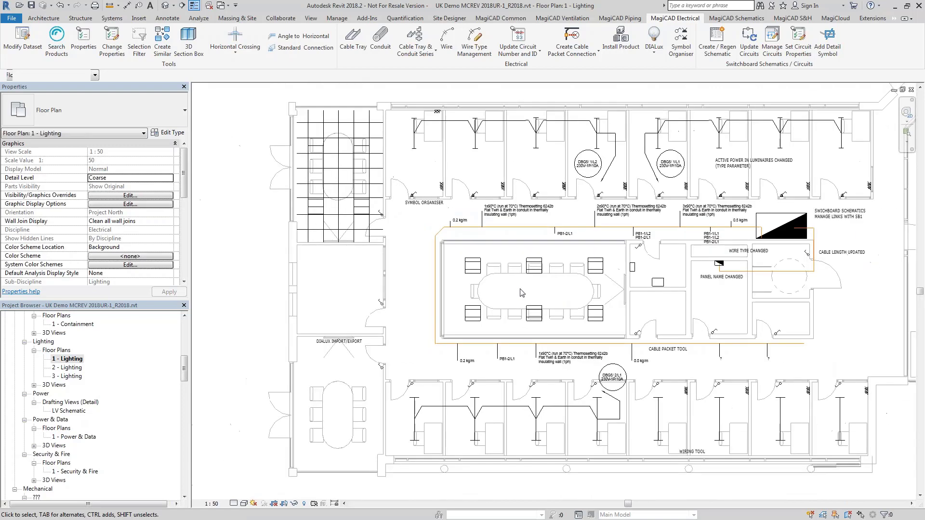
Open the Vertical-02 panel board schematic sheet from the Template ver group and select the E-PB2-02 sheet under PB2.
left_click(185, 371)
left_click_drag(186, 371, 173, 445)
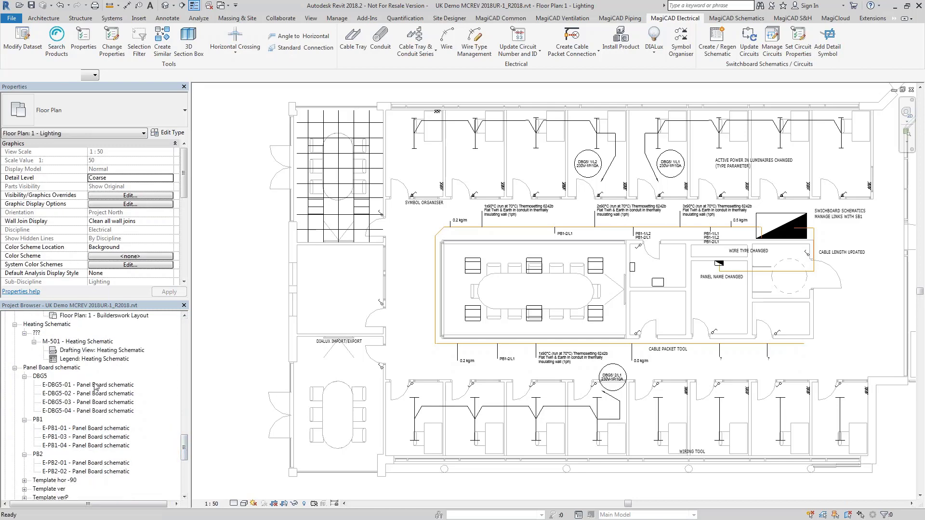
left_click_drag(185, 447, 184, 458)
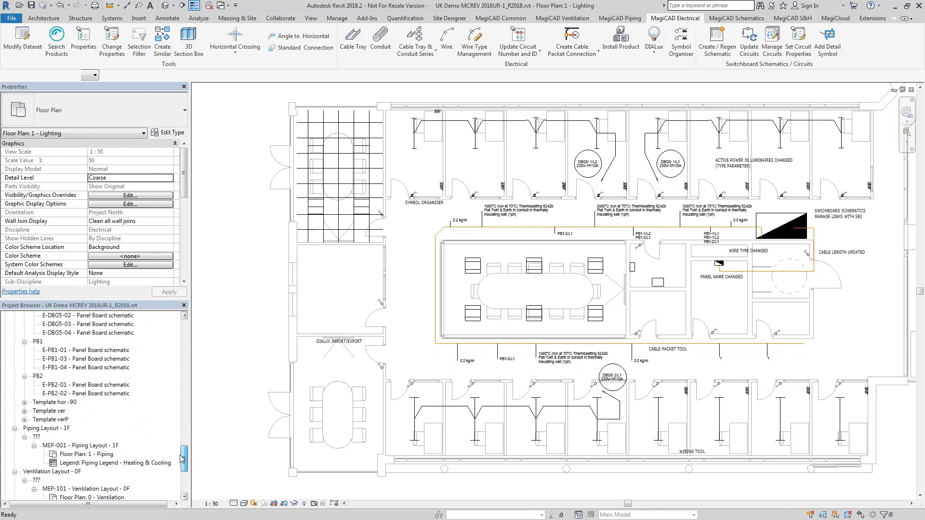
double_click(49, 411)
double_click(100, 429)
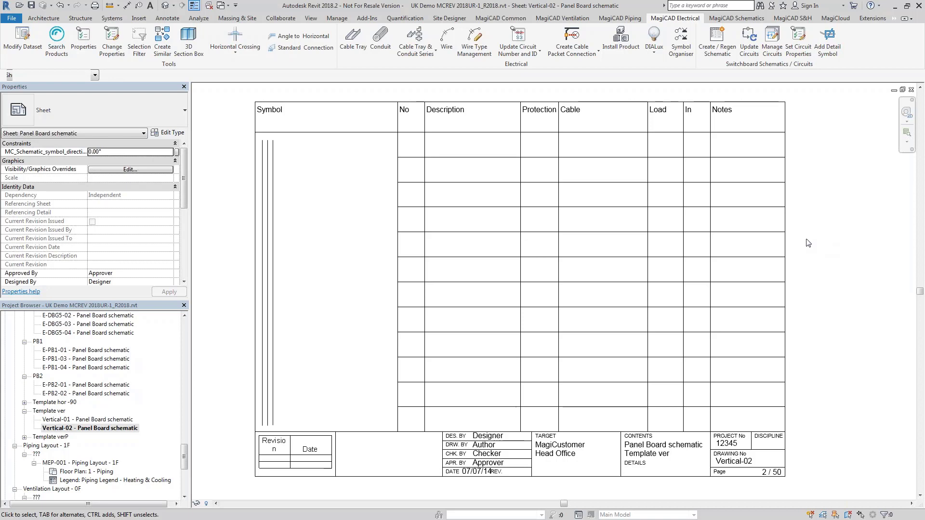
left_click(71, 395)
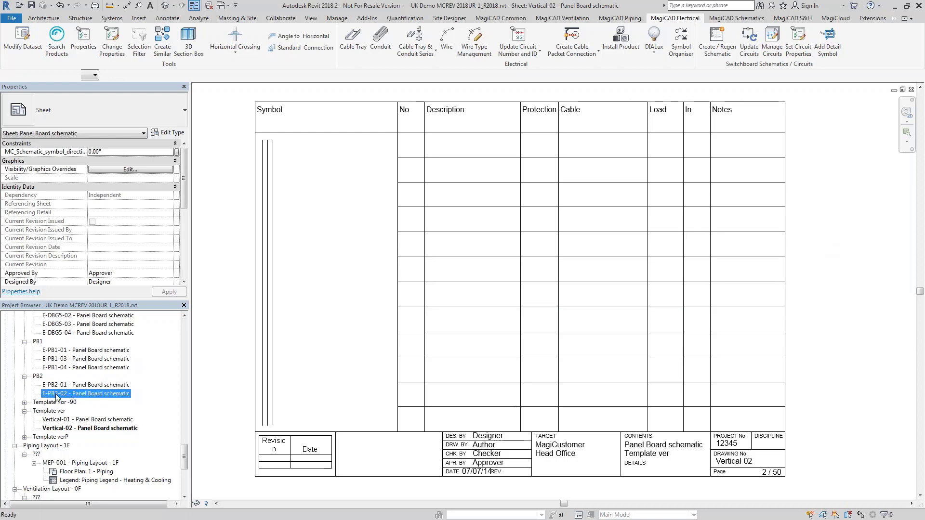
Open the E-PB2-02 panel board schematic sheet and review its circuit rows and sheet properties.
double_click(80, 395)
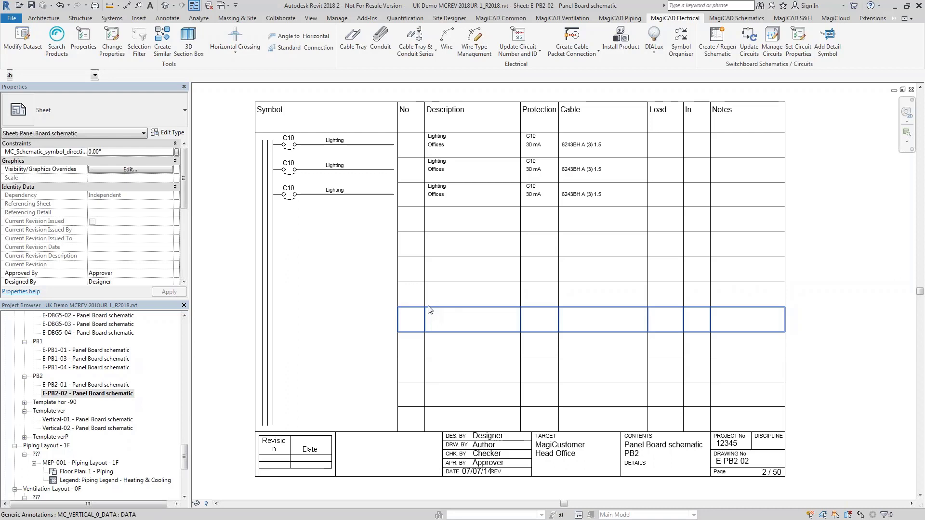
scroll(178, 235, "down", 3)
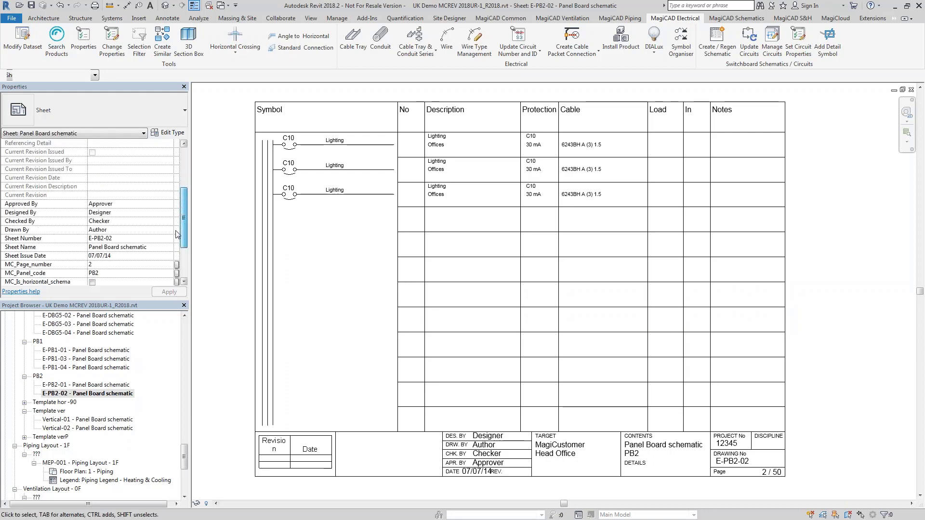
scroll(178, 235, "down", 2)
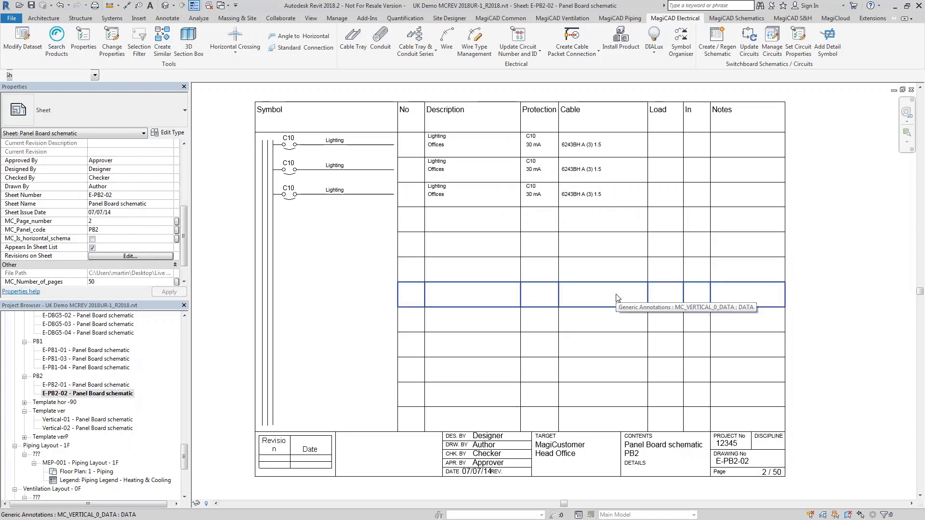
scroll(504, 299, "down", 1)
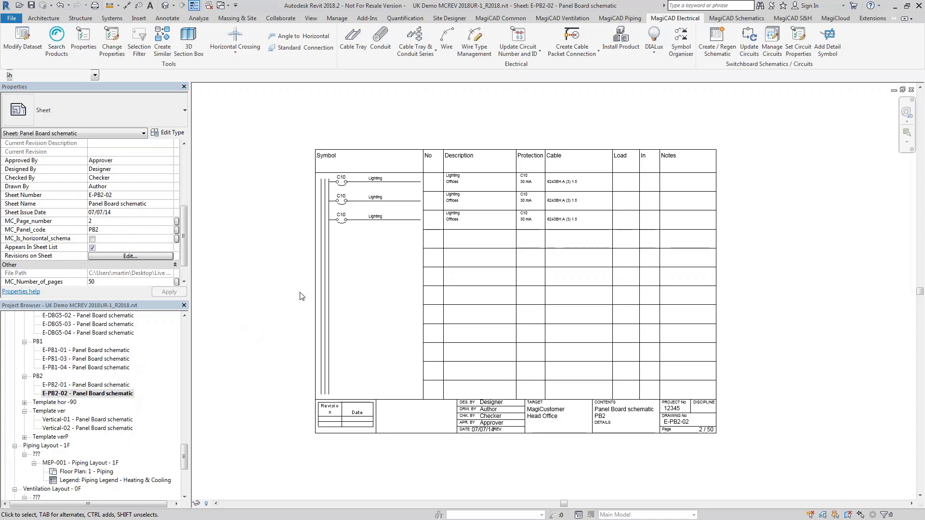
Close the E-PB2-02 and Vertical-02 schematic sheets to return to the Lighting floor plan.
left_click(911, 90)
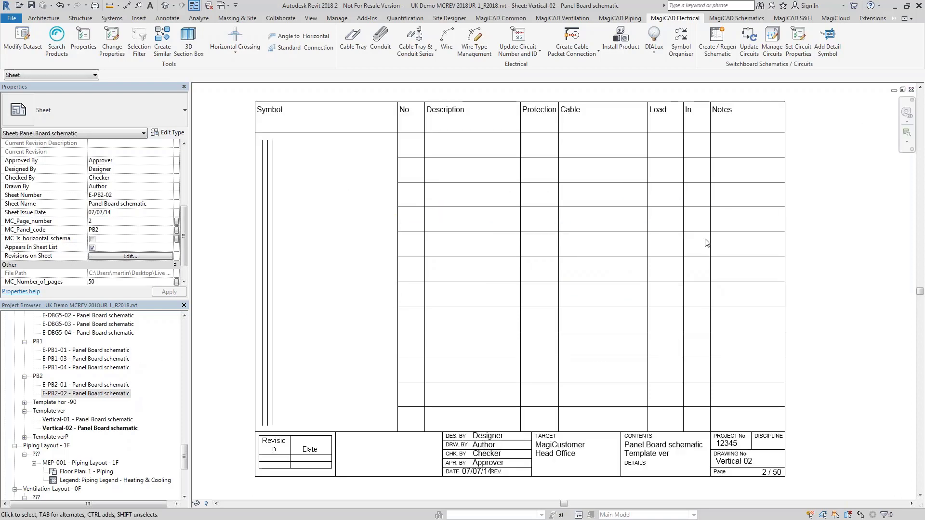
left_click(911, 90)
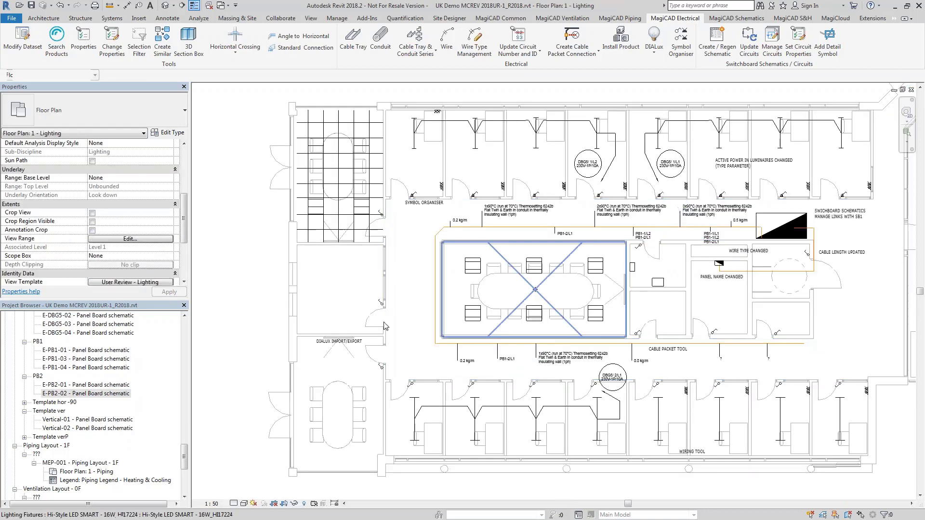
scroll(527, 339, "up", 2)
middle_click_drag(564, 325, 536, 339)
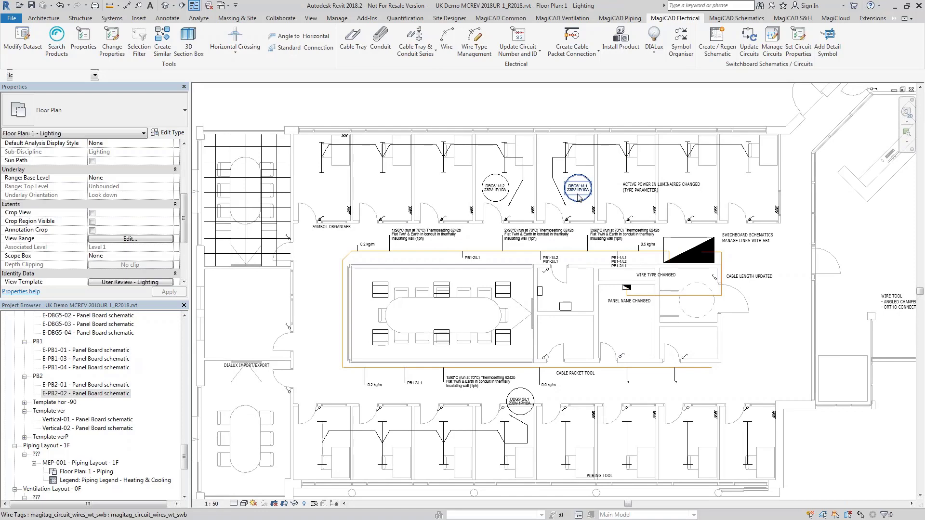
scroll(582, 178, "up", 4)
scroll(558, 175, "down", 5)
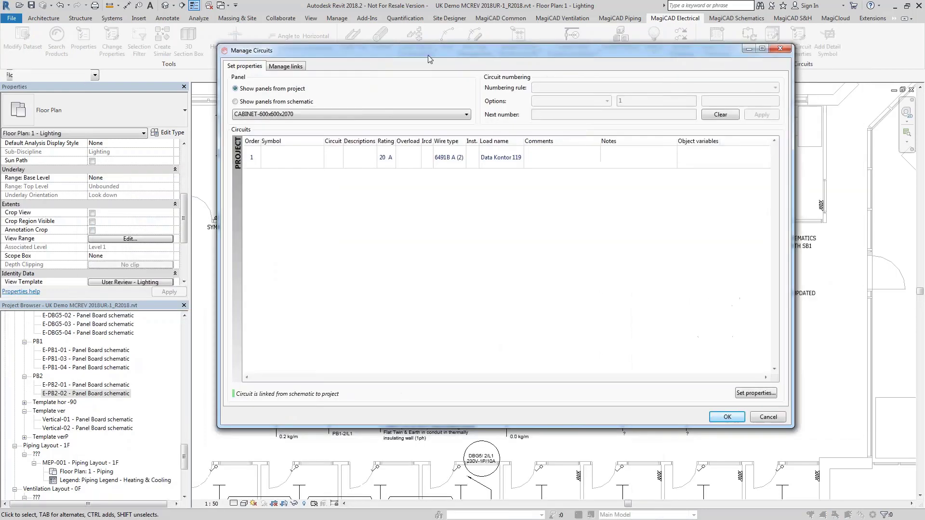
Open Manage Circuits and list the project circuits of panel DBG5.
left_click_drag(428, 55, 400, 55)
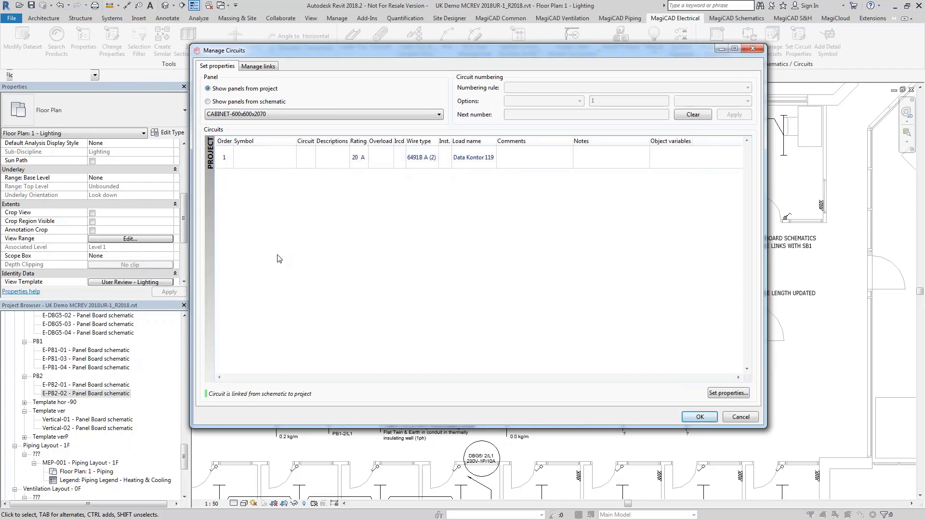
left_click(292, 113)
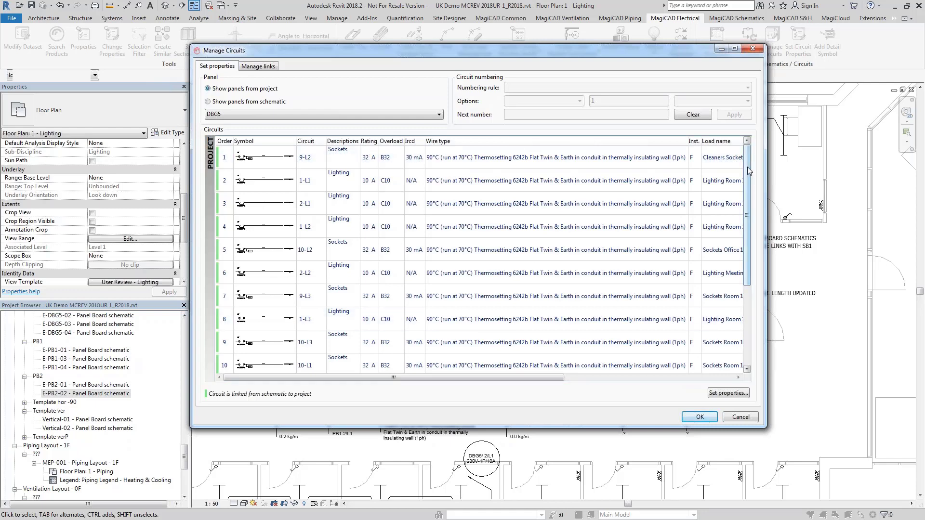
mouse_move(748, 166)
left_mouse_down()
mouse_move(739, 279)
mouse_move(737, 153)
left_mouse_up()
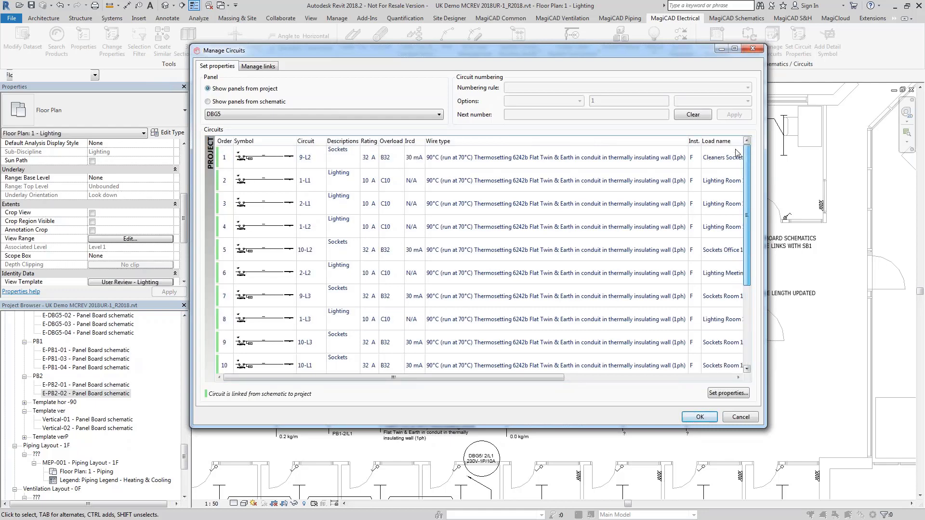
mouse_move(308, 166)
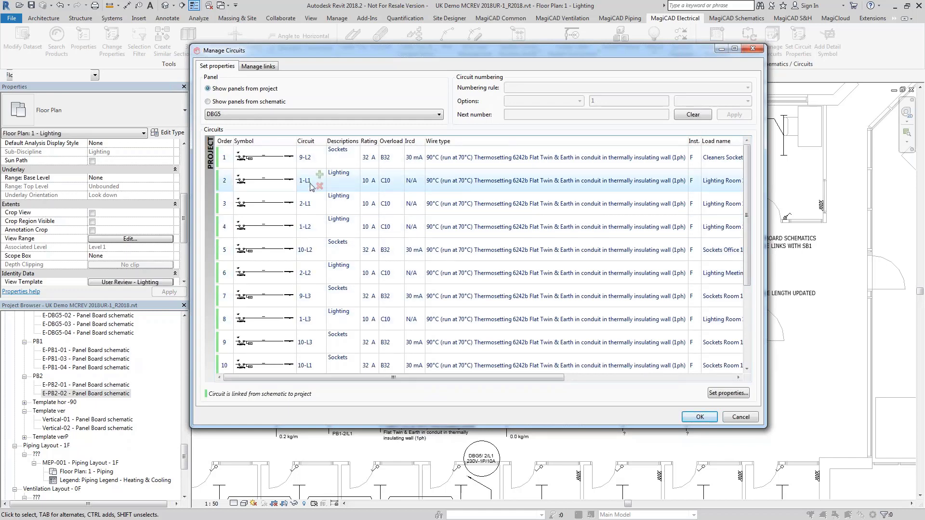
Switch to showing panels from schematic and look through the DBG5 circuit rows on its schematic pages.
left_click(239, 102)
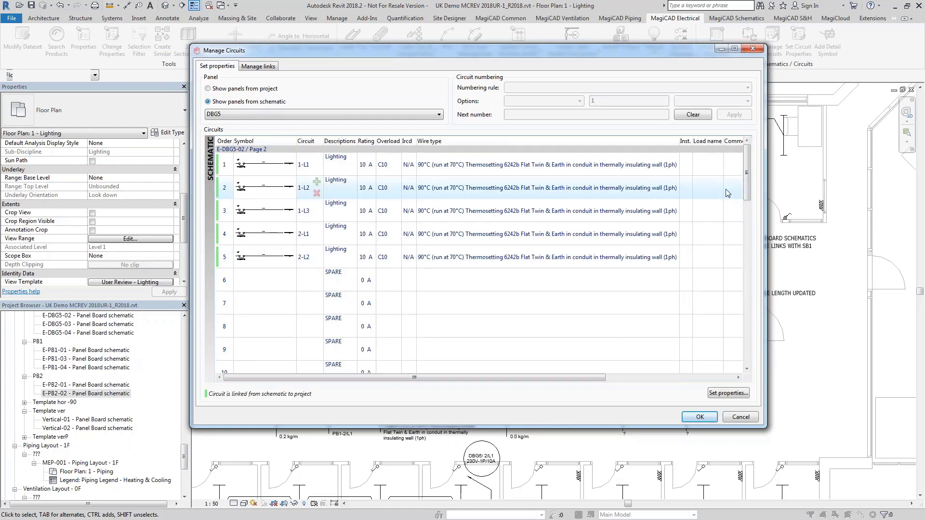
left_click_drag(747, 182, 746, 257)
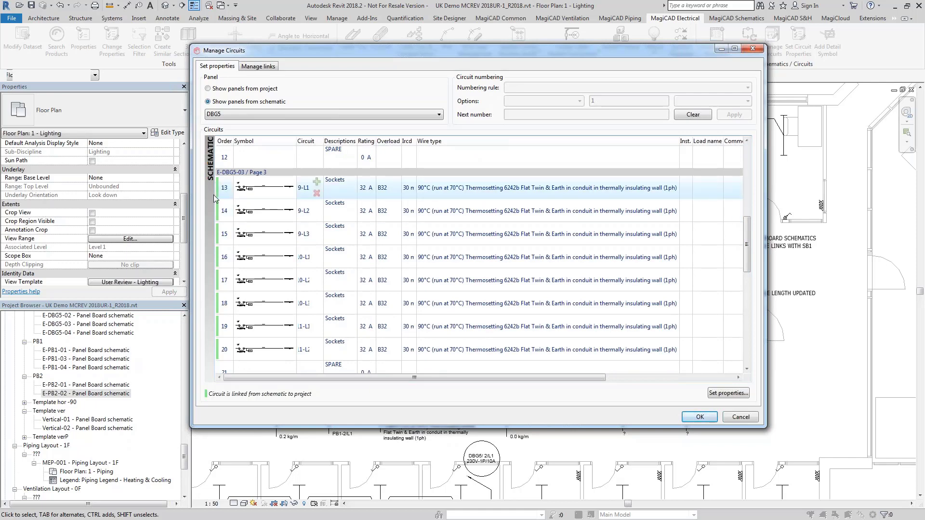
left_click_drag(747, 231, 747, 148)
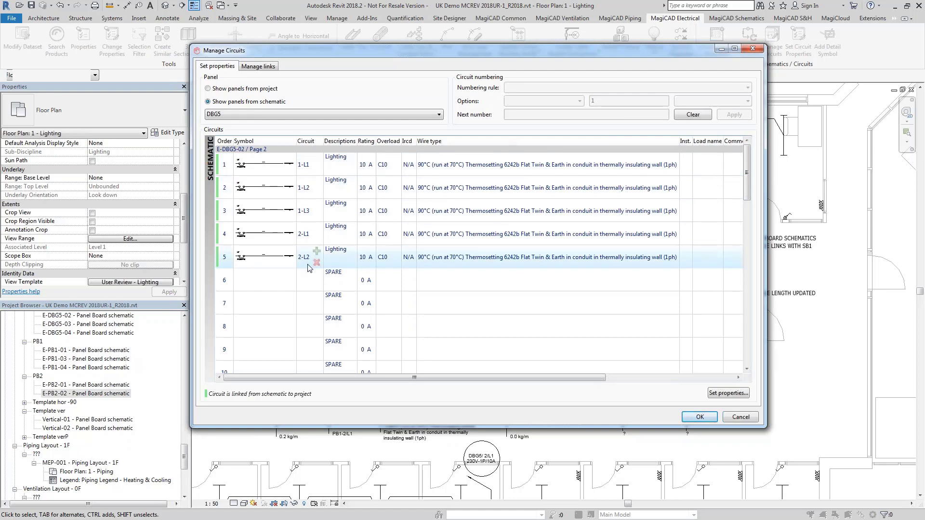
scroll(466, 279, "down", 4)
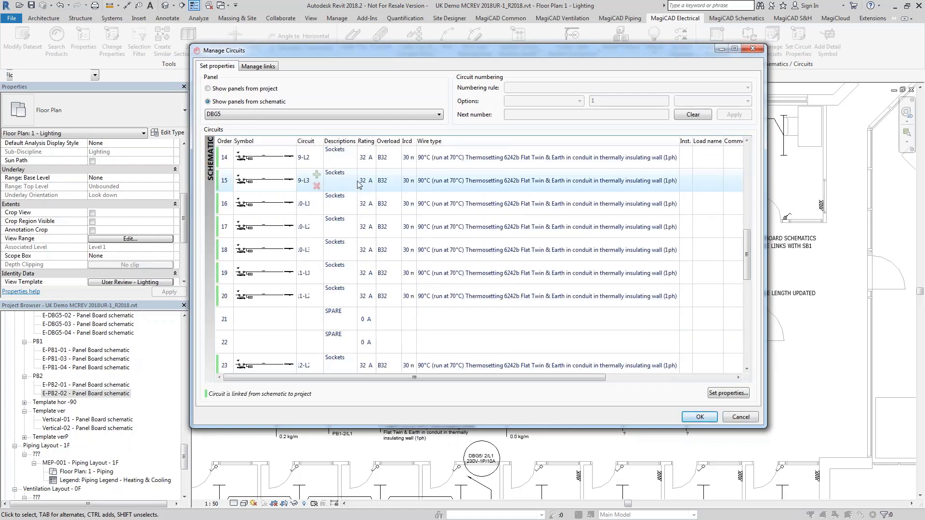
Widen the Circuit column, examine the remaining DBG5 socket and spare rows, and check the links between project and schematic circuits.
left_click_drag(322, 141, 336, 141)
scroll(366, 313, "down", 1)
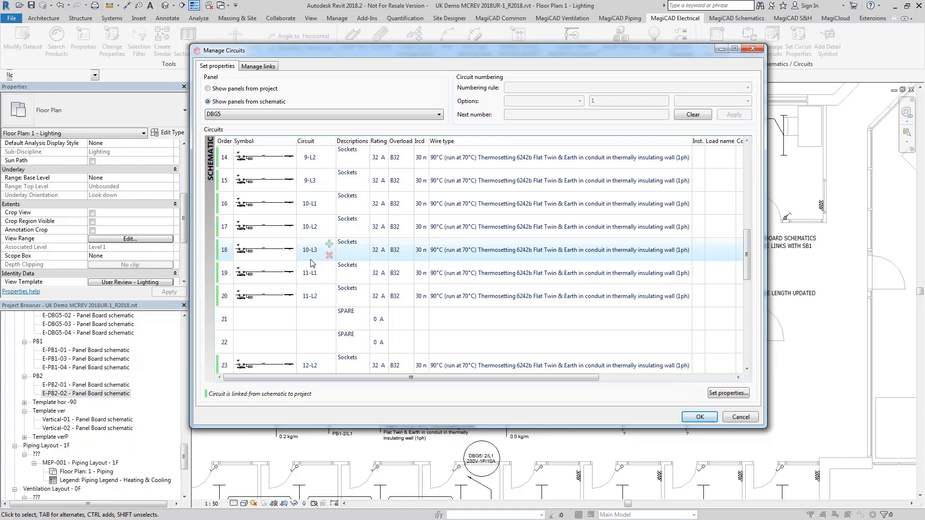
scroll(311, 263, "down", 1)
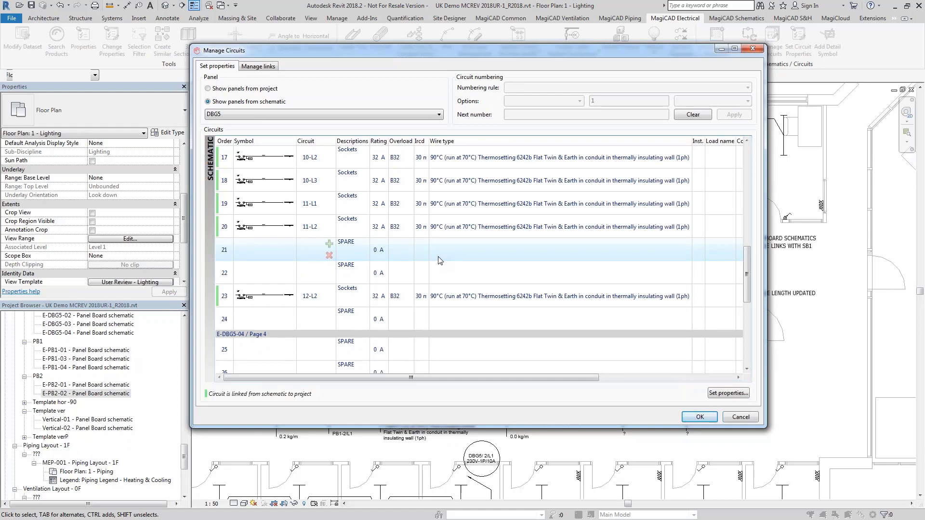
scroll(439, 261, "up", 4)
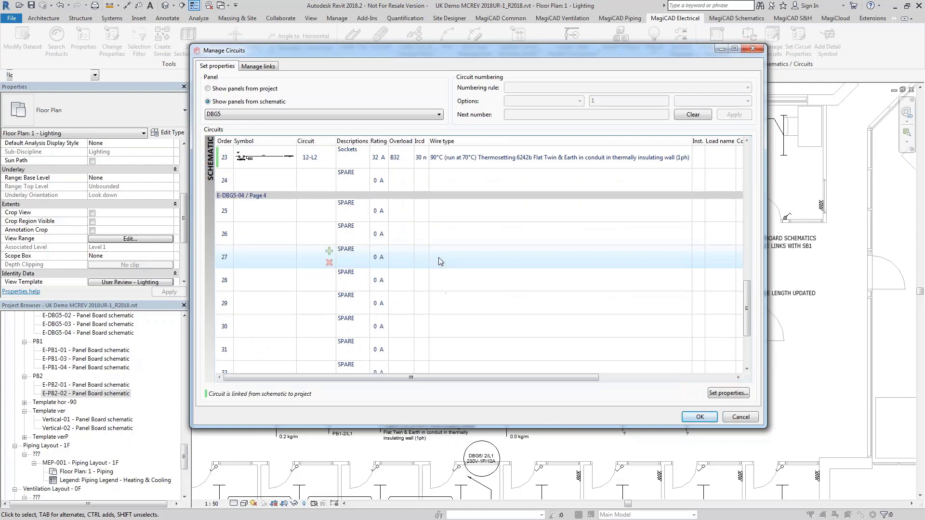
scroll(440, 261, "up", 2)
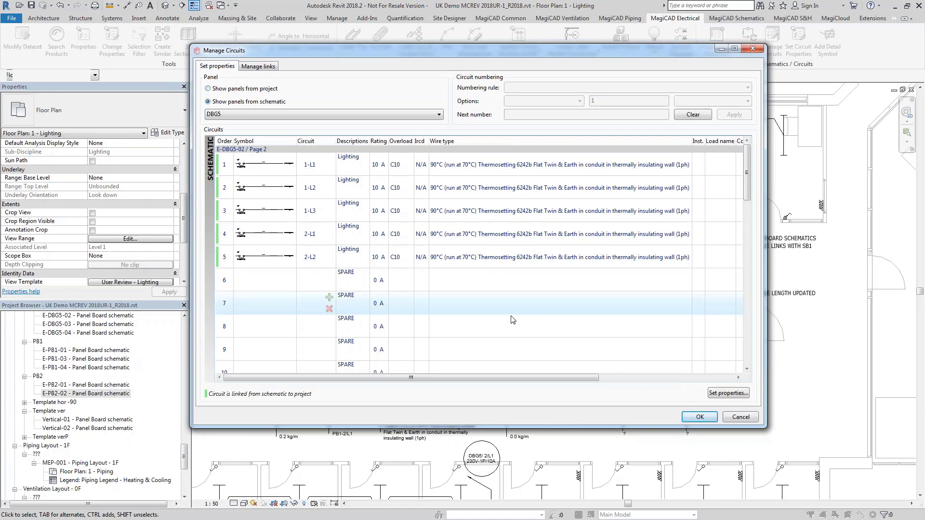
left_click(259, 66)
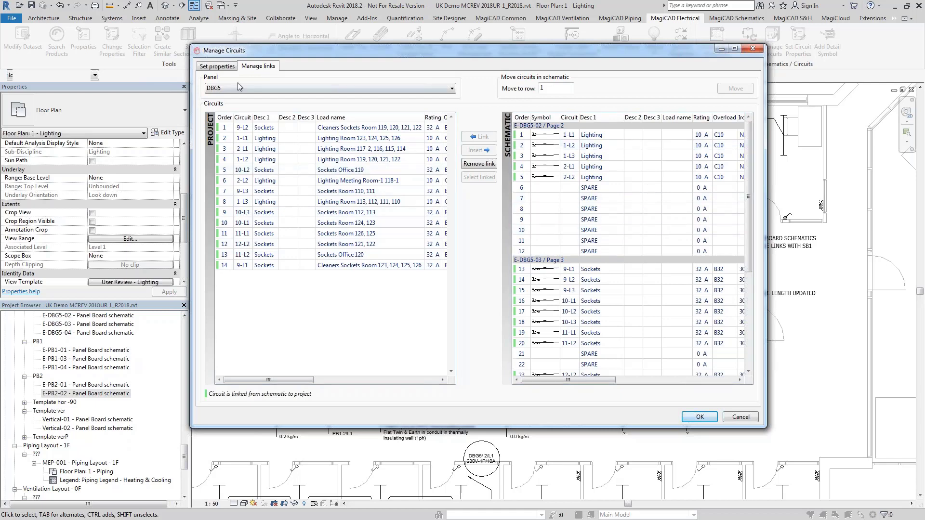
left_click(217, 68)
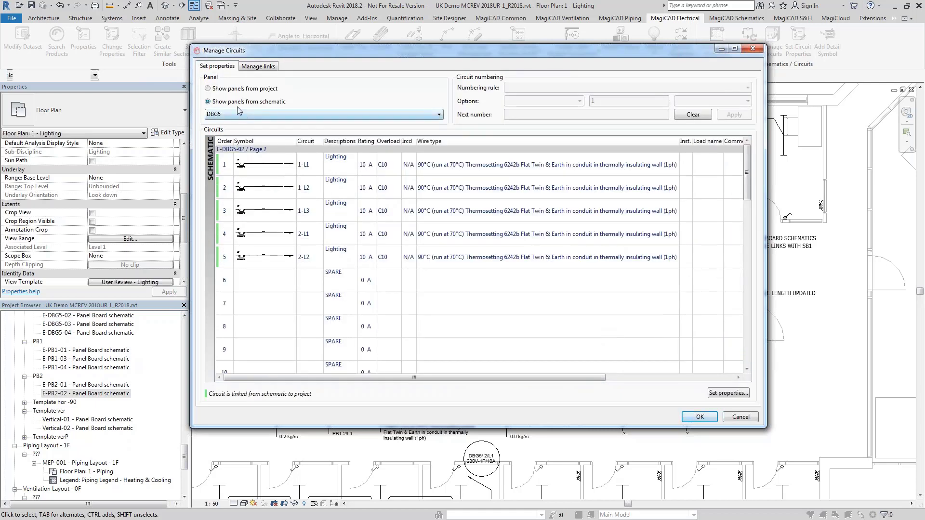
Set spare row 6's wire type to 90°C (run at 70°C) Thermosetting 6242b Flat Twin & Earth in conduit in thermally insulating wall (1ph) and installation code F.
left_click(476, 284)
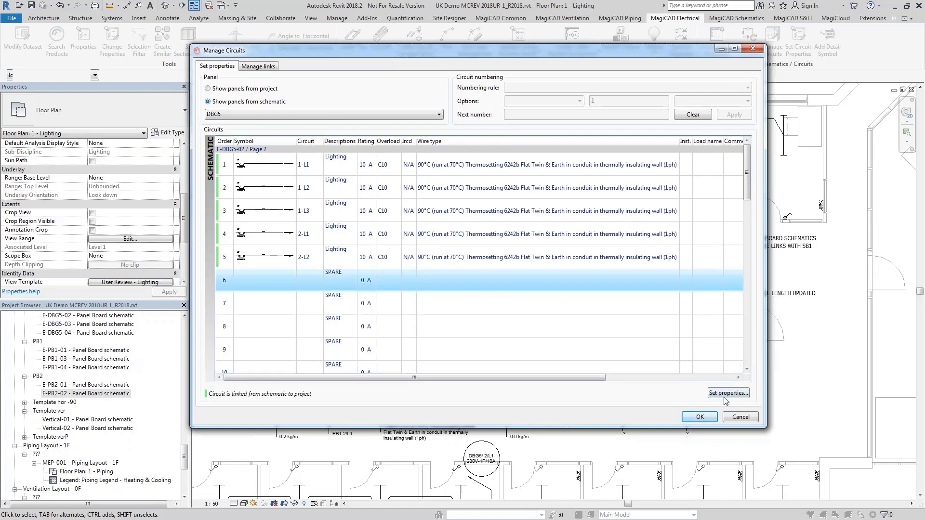
left_click(726, 394)
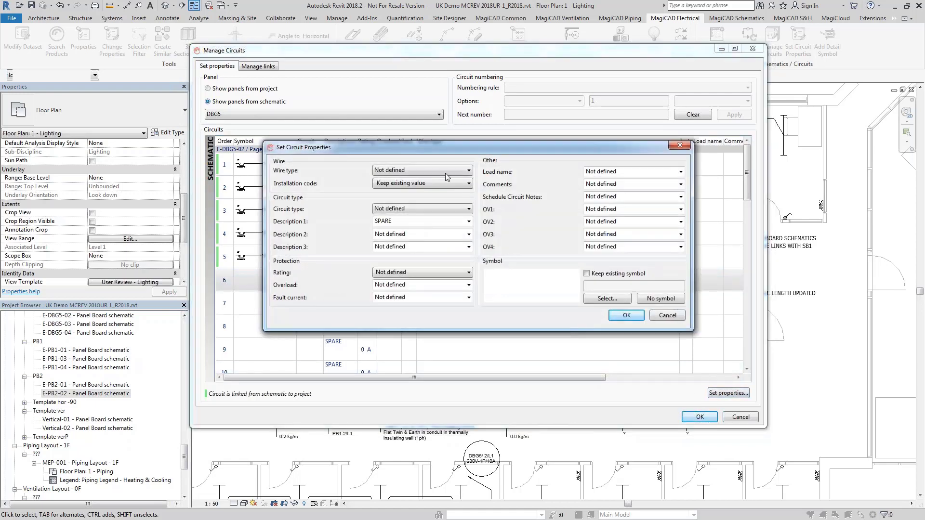
left_click(441, 172)
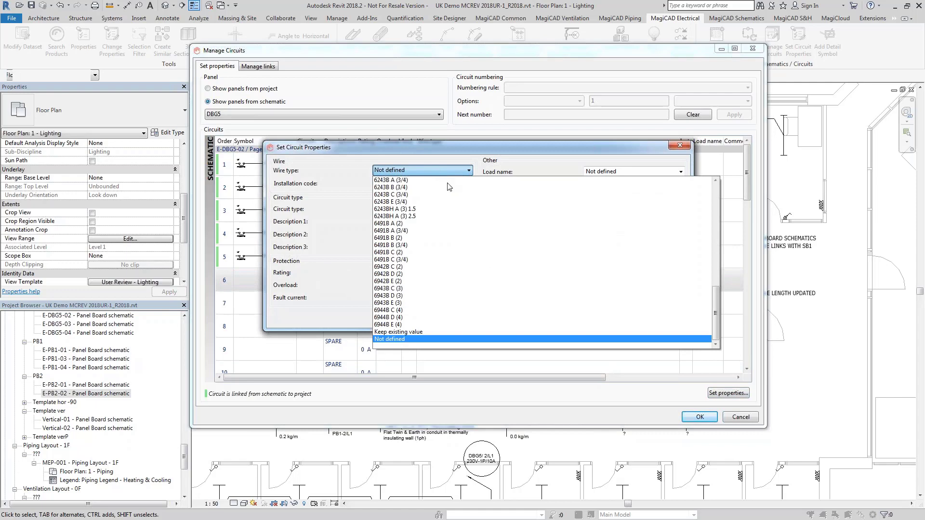
scroll(459, 235, "up", 5)
scroll(458, 236, "up", 6)
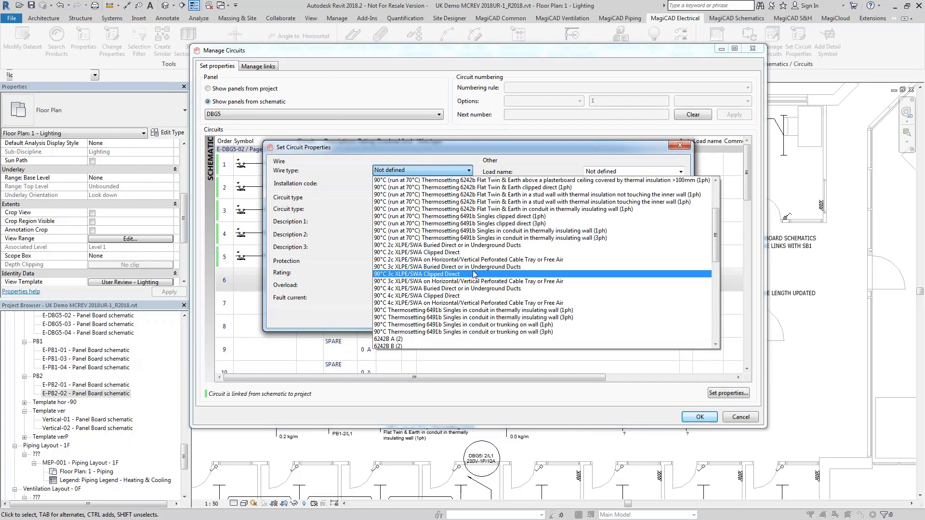
left_click(470, 209)
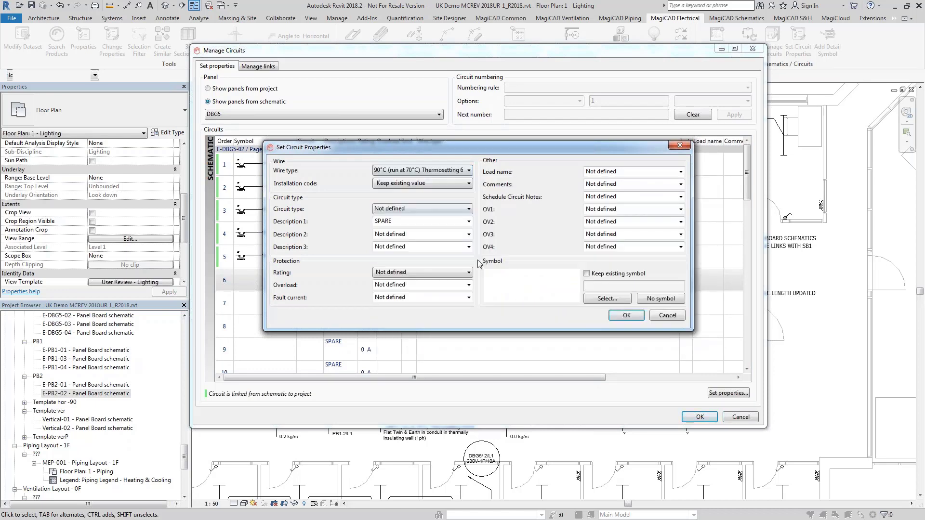
left_click(451, 184)
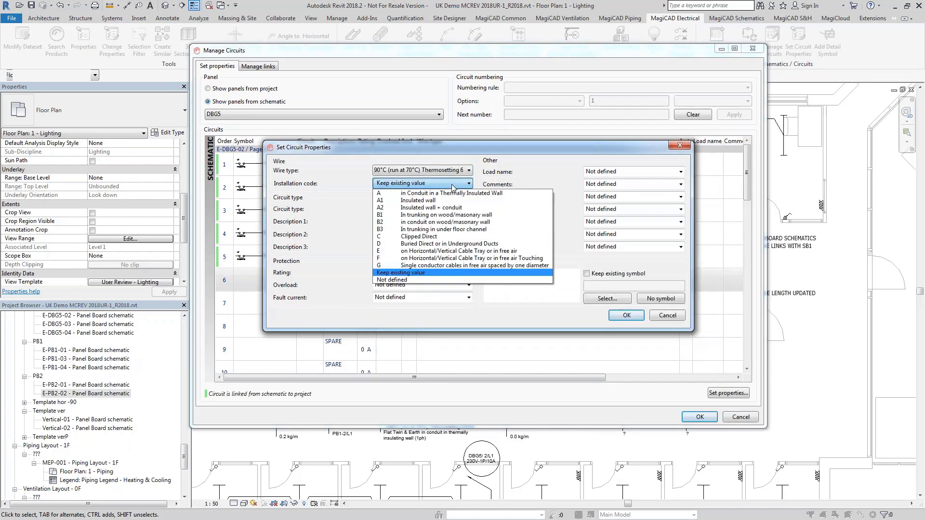
left_click(453, 258)
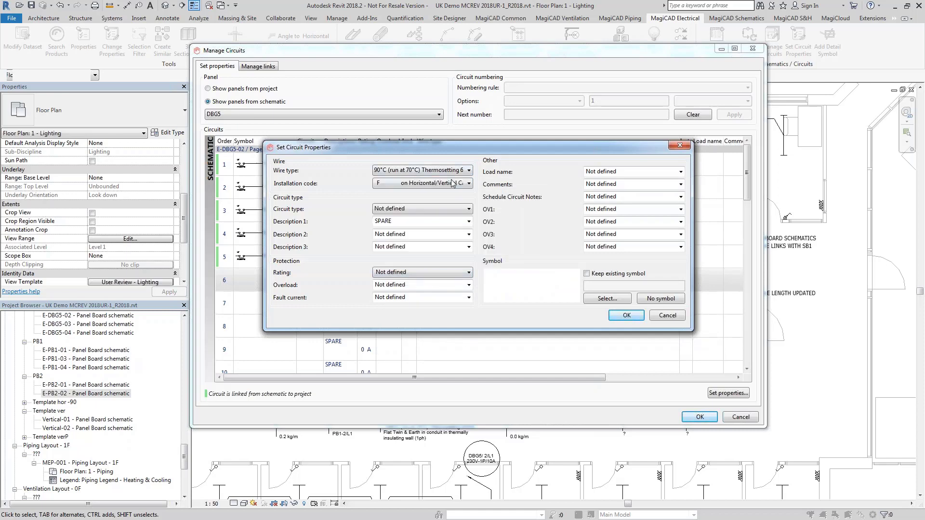
Set row 6's circuit type to Lighting ~1 and its load name to "Lighting, Meeeting Room, 135".
left_click(455, 211)
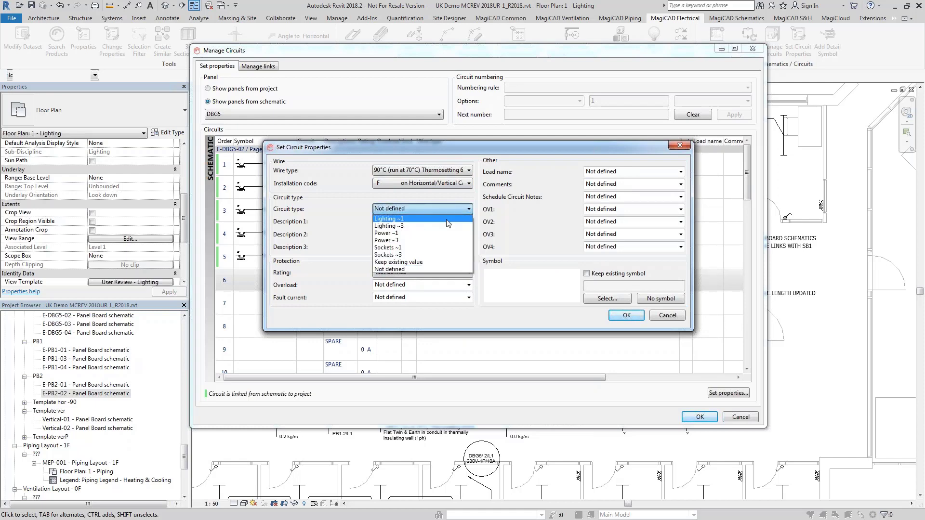
left_click(453, 219)
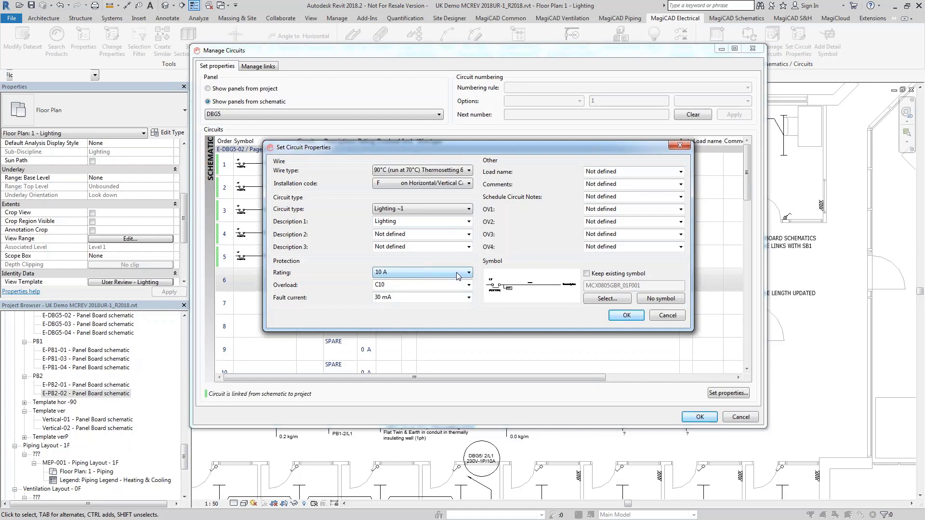
left_click(639, 173)
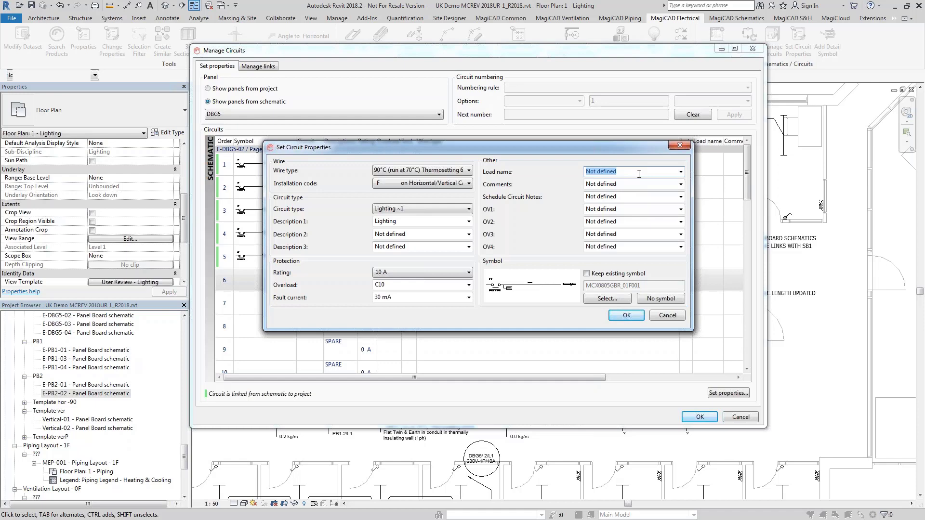
type("Me")
type("eeting Room")
type("Lighting")
type(" ,")
type(", 135")
Assign the schematic symbol MCX0805GBR_01F002 from the GBR series to the row 6 circuit.
left_click(598, 299)
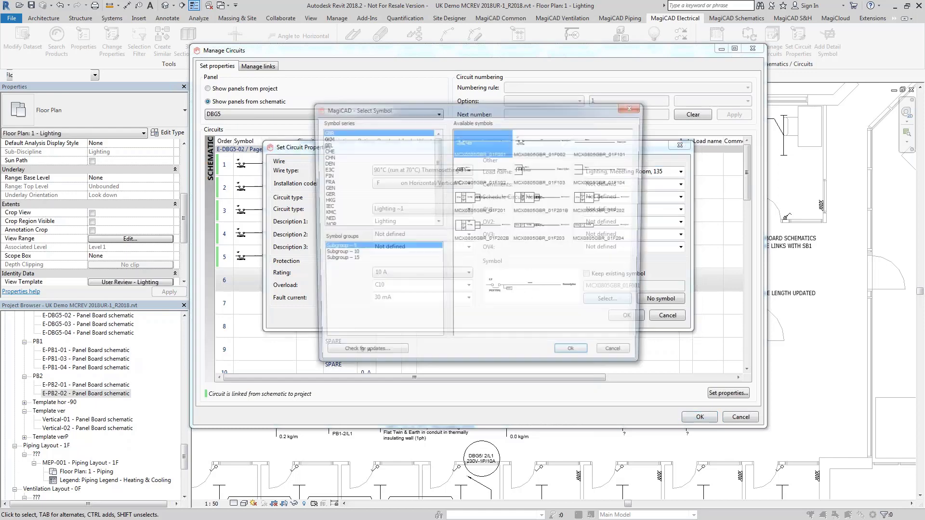
left_click(557, 144)
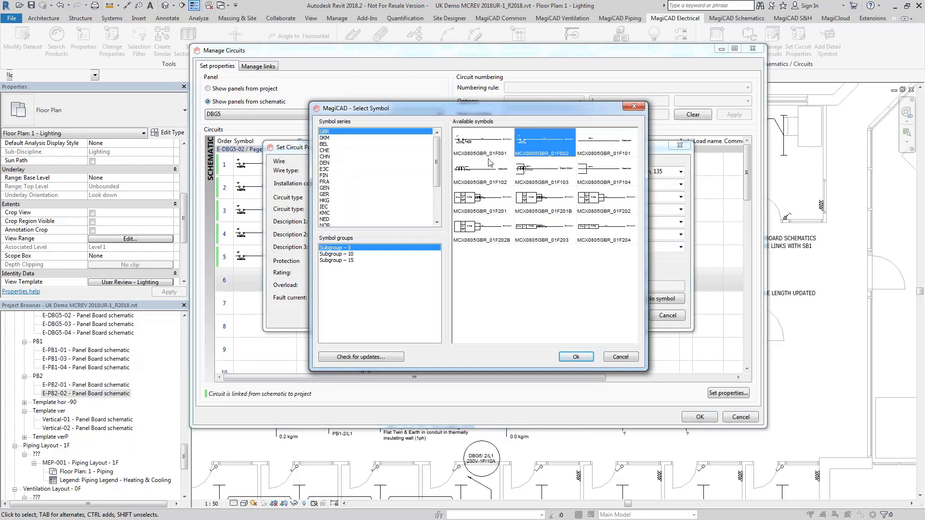
left_click(578, 356)
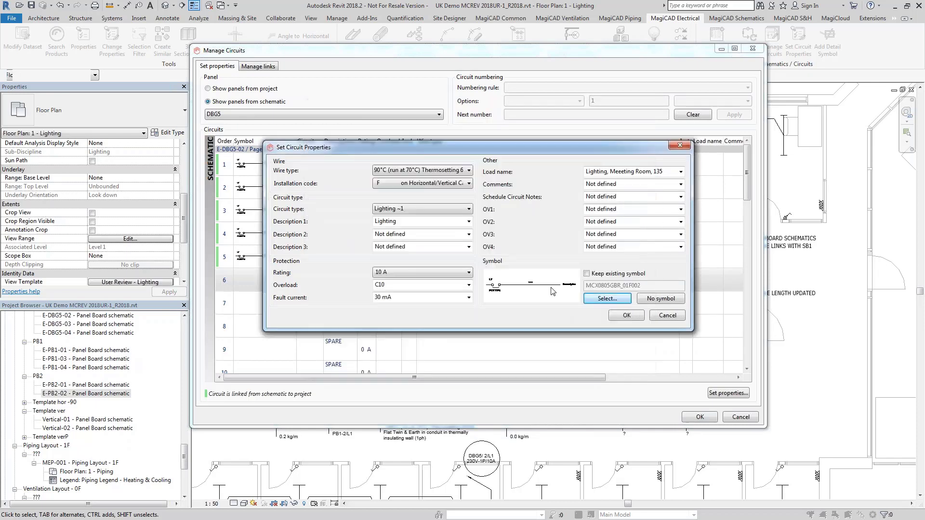
Confirm the row 6 circuit properties and save the DBG5 circuit changes.
left_click(626, 315)
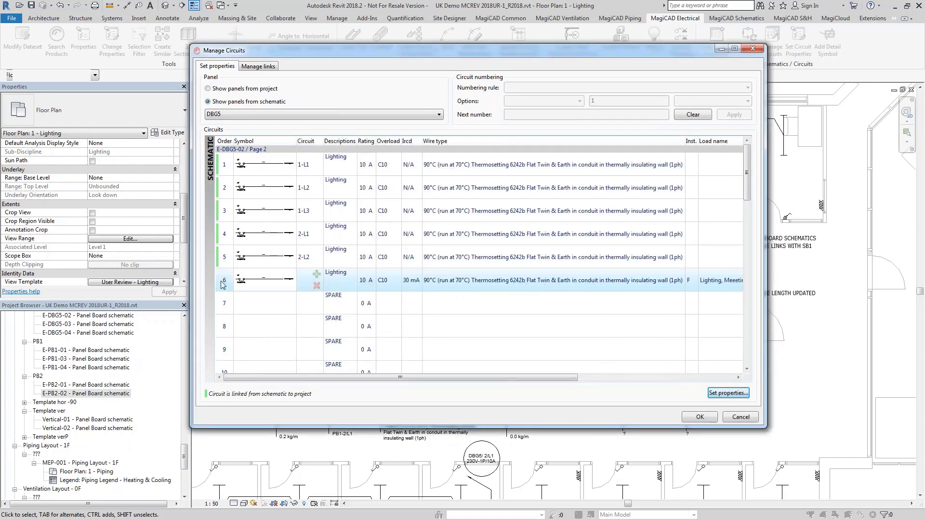
mouse_move(288, 283)
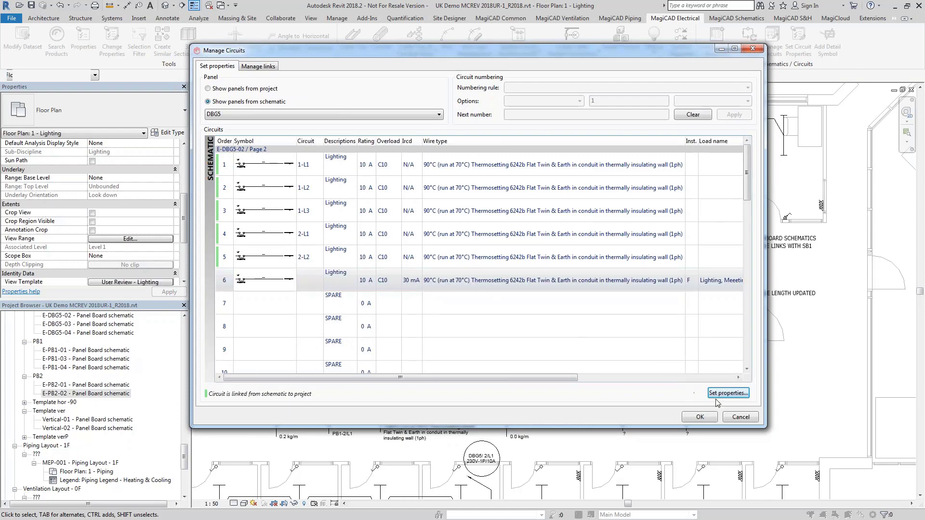
left_click(700, 417)
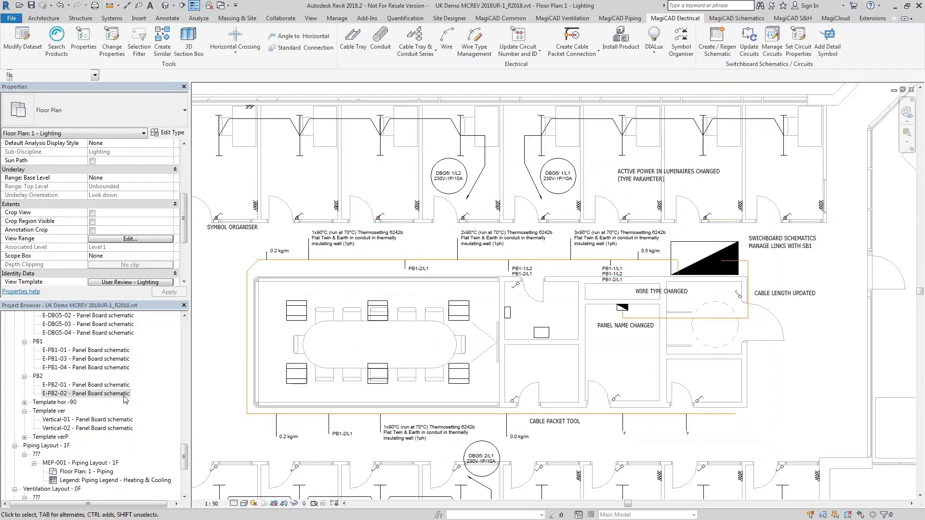
Open sheet E-DBG5-02, examine the new lighting circuit in the sixth row, and close the sheet.
left_click(89, 316)
double_click(89, 317)
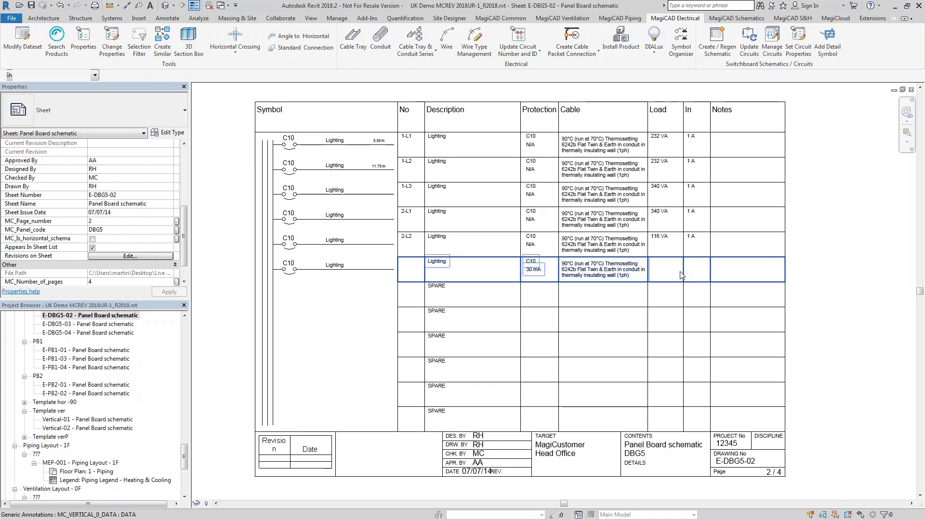
left_click(911, 90)
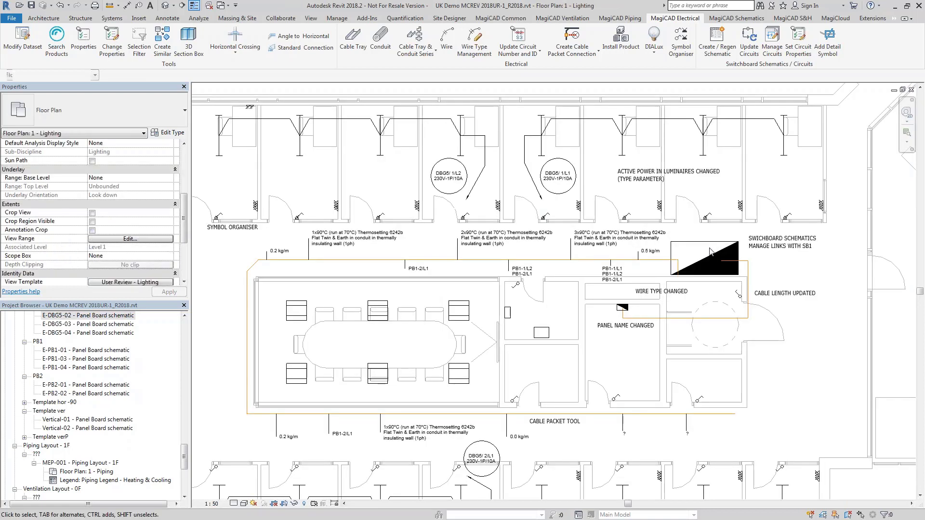
Create a power circuit from the six luminaires in the meeting room and connect it to panel DBG5.
left_click_drag(272, 292, 478, 399)
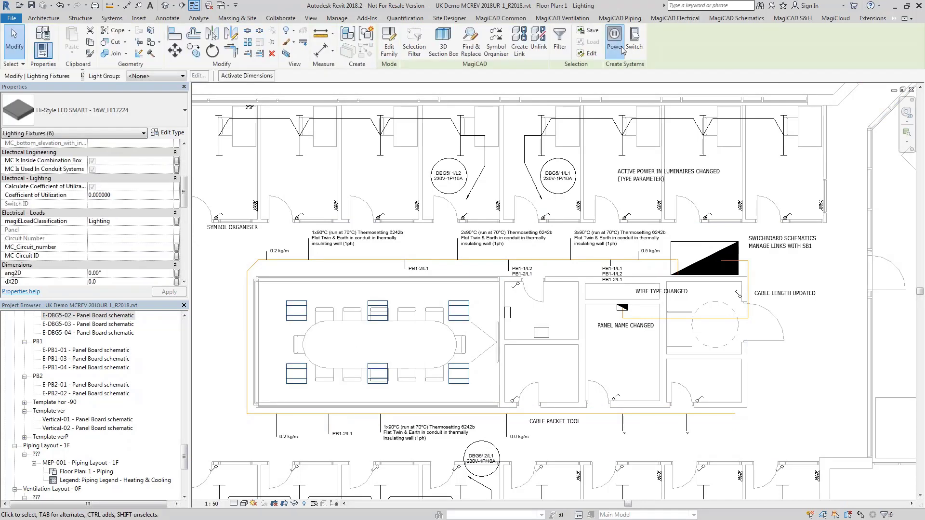
left_click(615, 41)
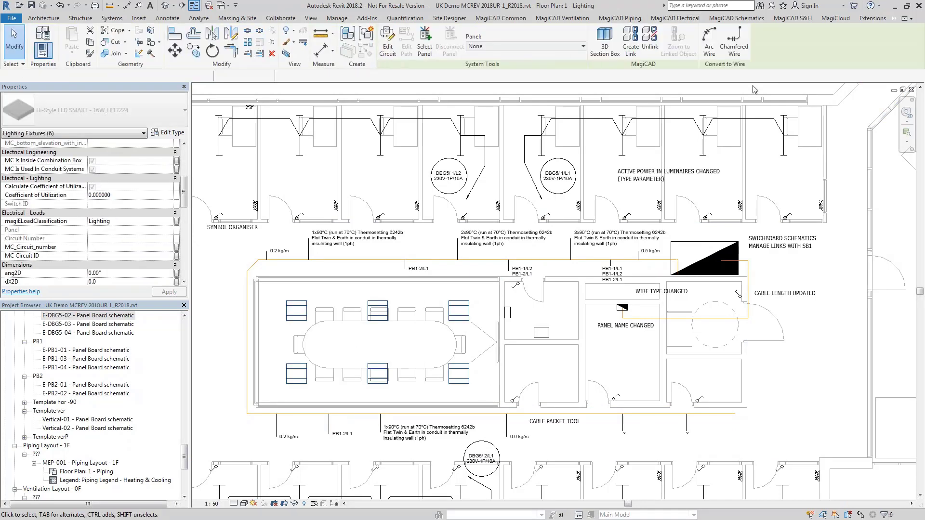
left_click(533, 50)
left_click(530, 82)
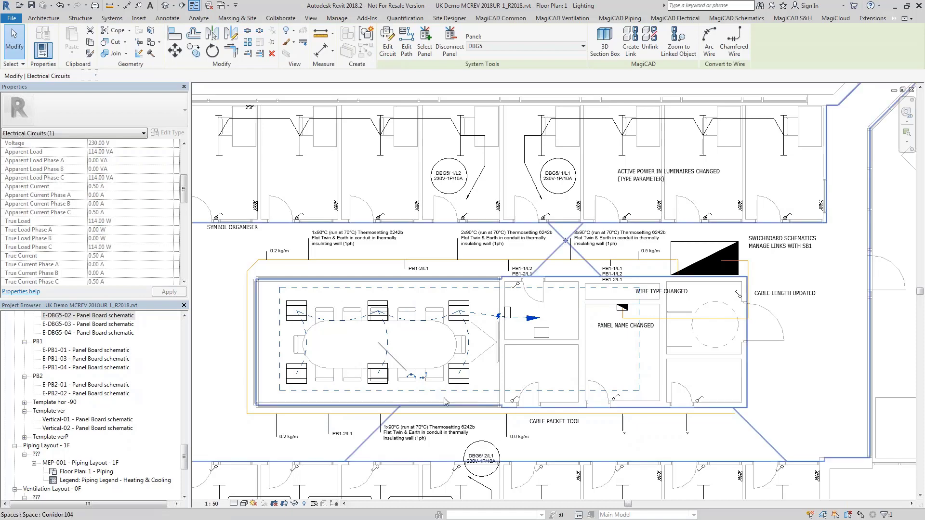
key("Escape")
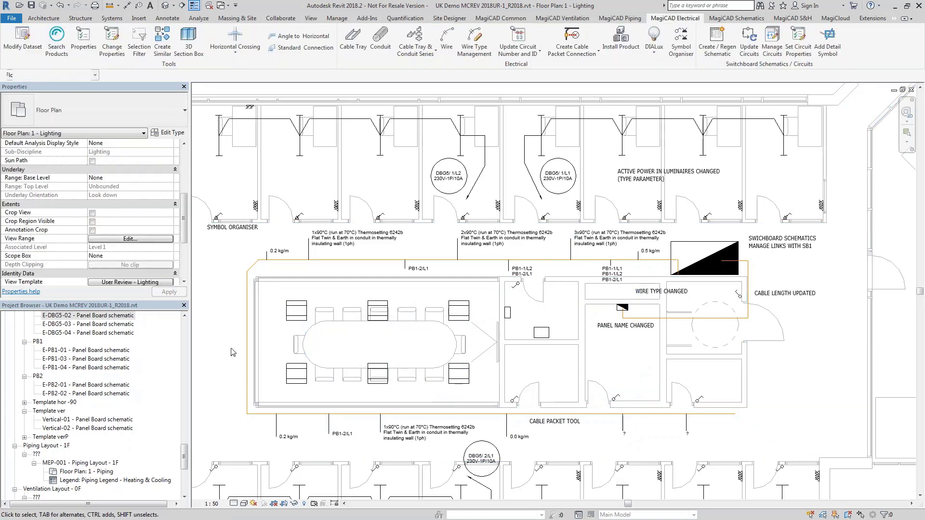
Link DBG5's project circuit "Lighting Meeting Room 135" to the lighting circuit in schematic row 6.
left_click(773, 41)
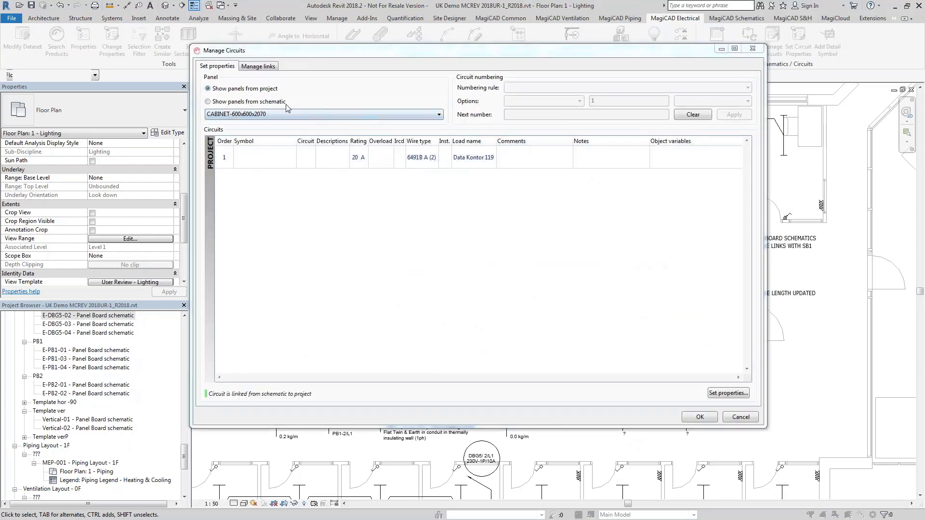
left_click(264, 68)
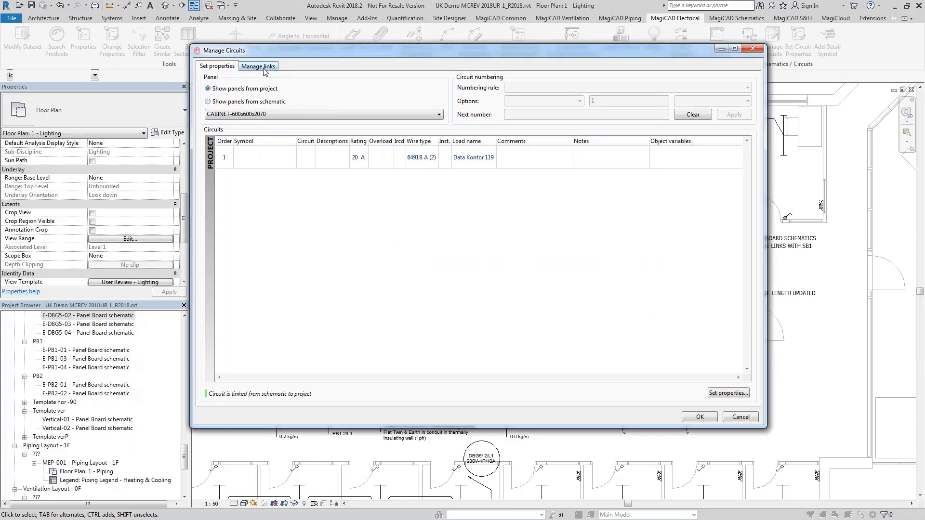
left_click(263, 69)
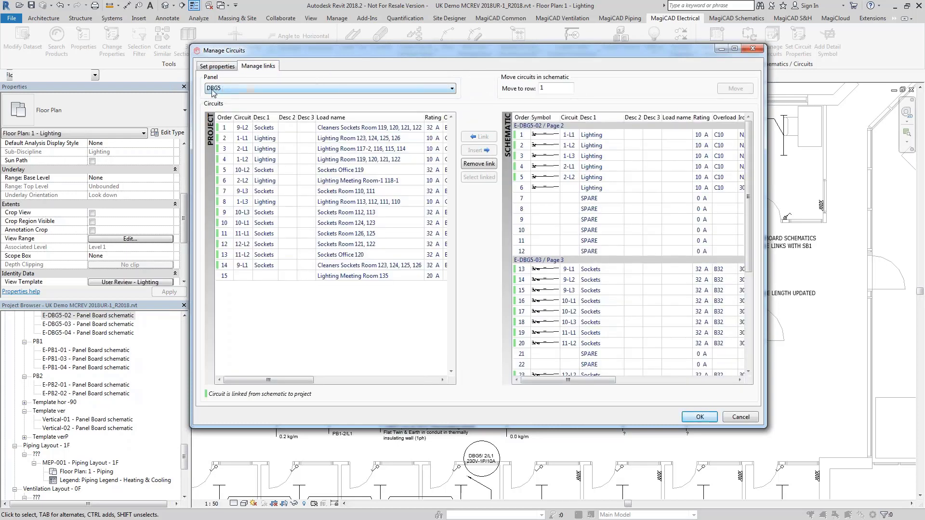
left_click(321, 278)
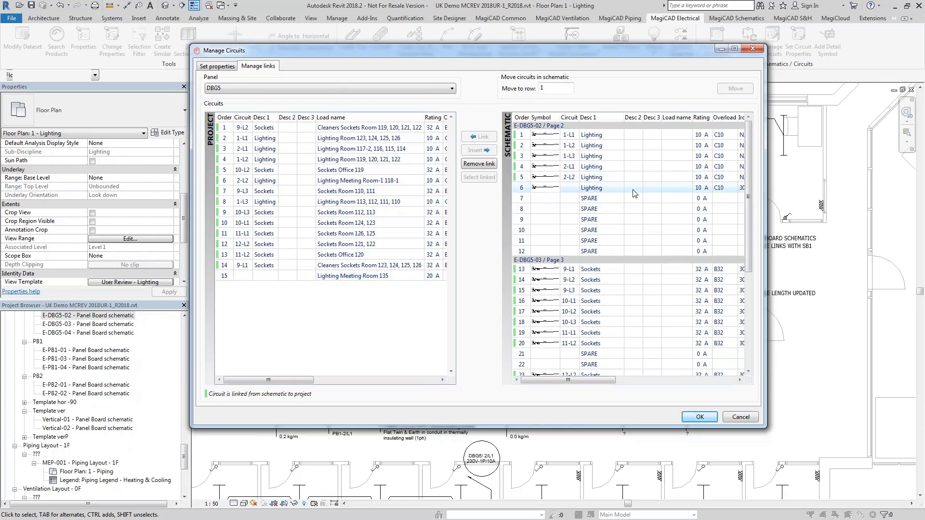
left_click(592, 189)
left_click(355, 276)
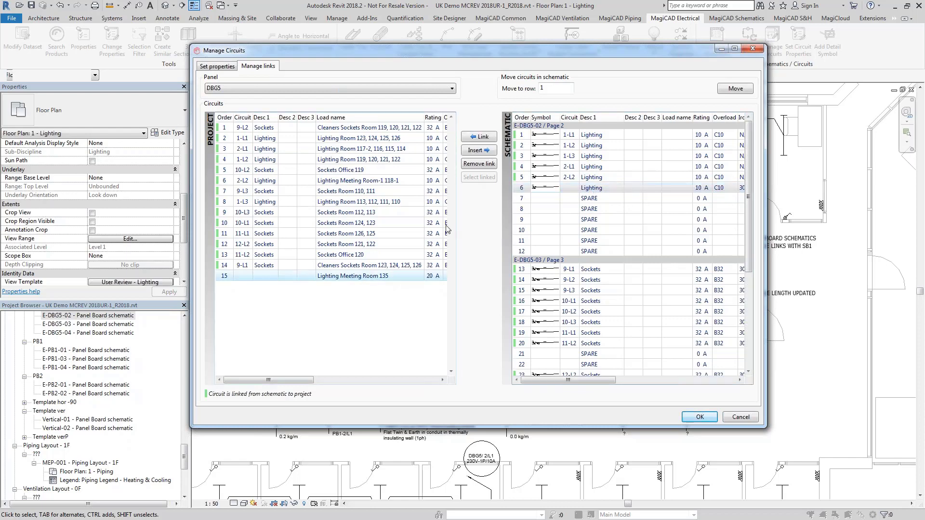
left_click(482, 137)
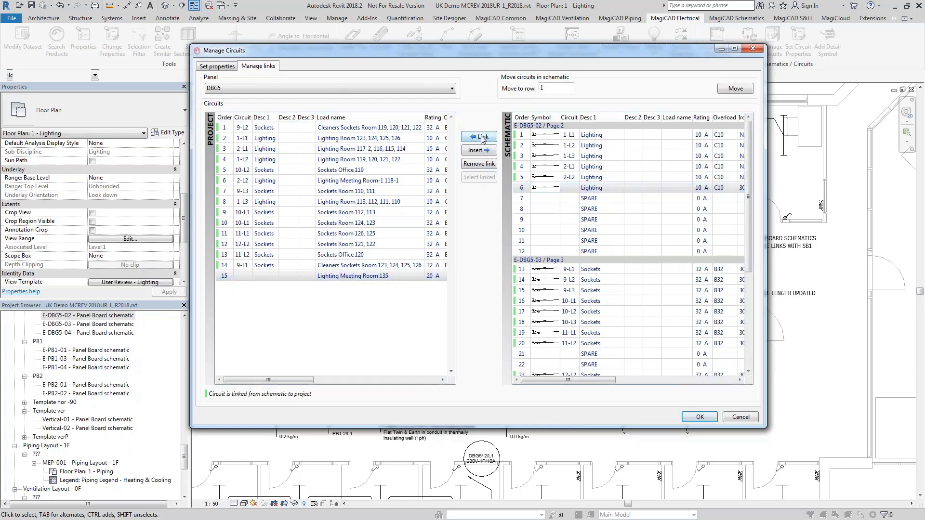
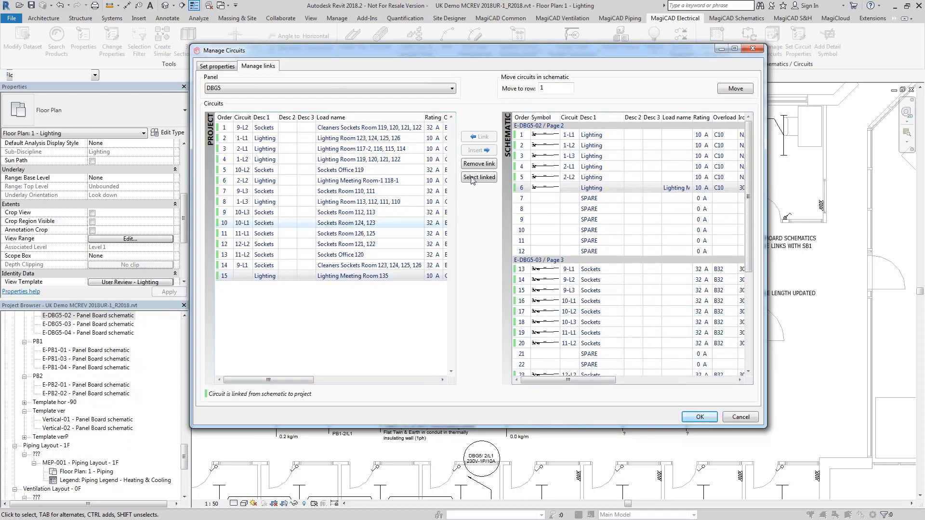
Review the properties of DBG5's project and schematic circuits, and save the new link.
left_click(211, 68)
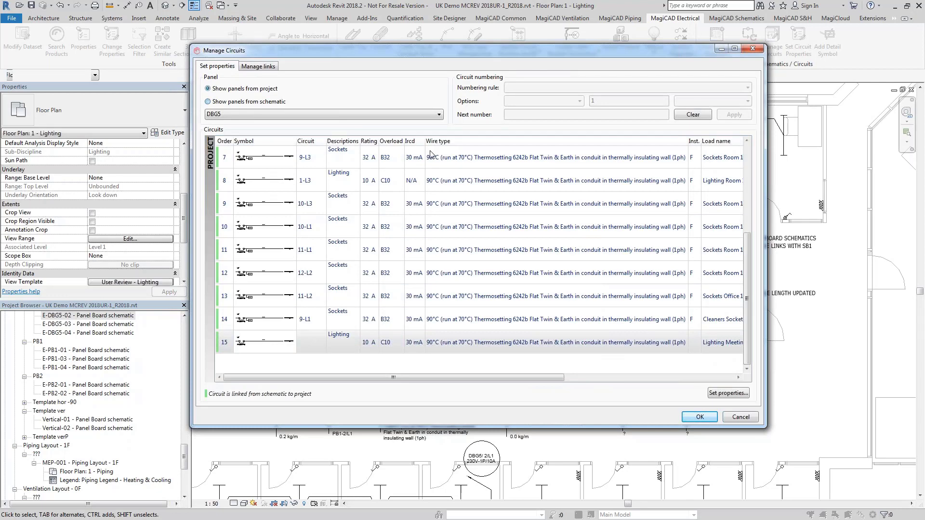
left_click(207, 102)
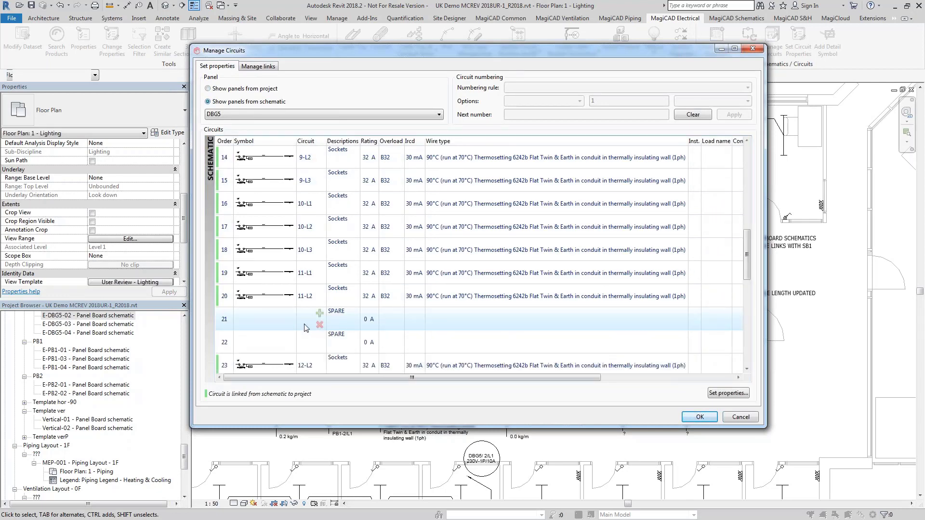
scroll(444, 273, "up", 5)
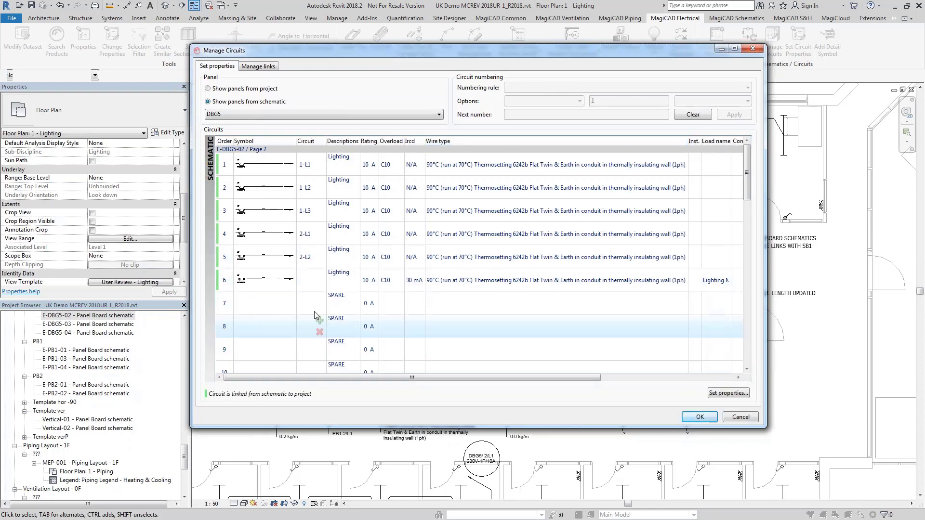
left_click(701, 418)
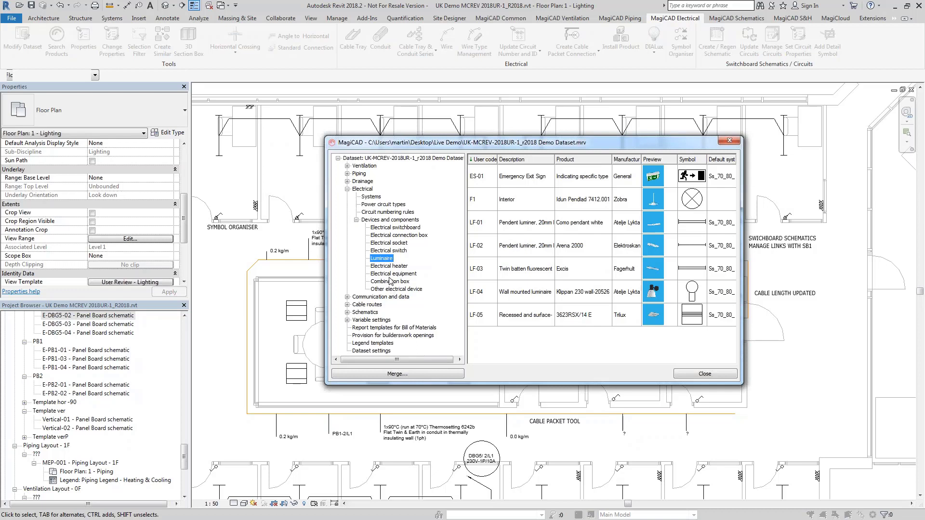
Add a circuit numbering rule named TP&N with 1 digit to the electrical dataset.
left_click(383, 213)
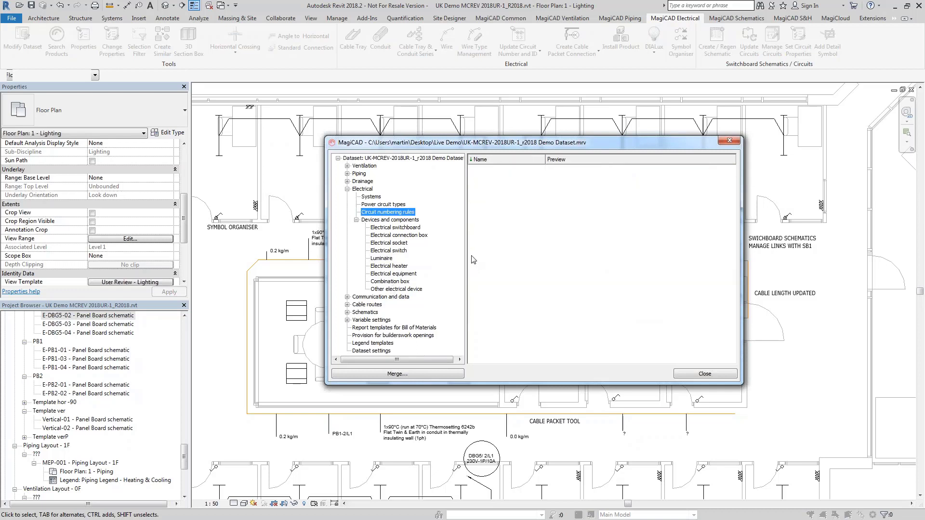
right_click(560, 257)
left_click(600, 265)
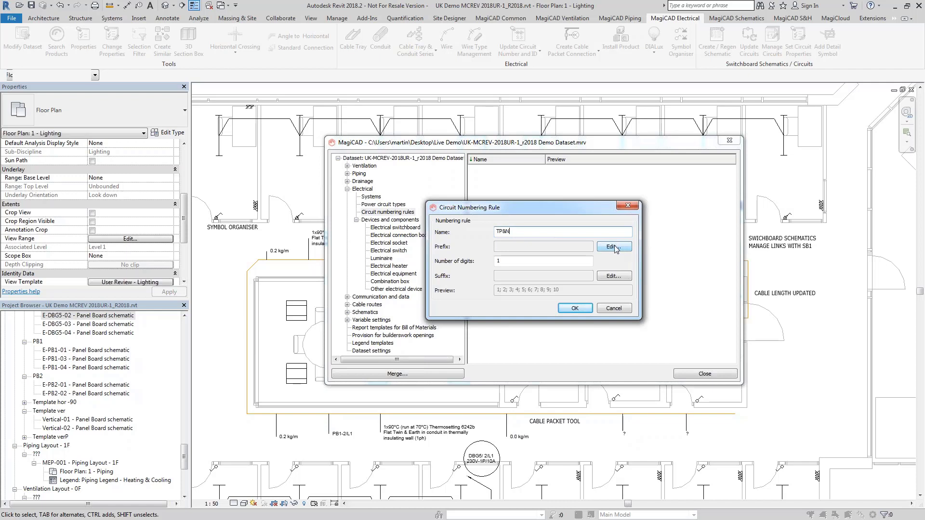
left_click(544, 259)
Give the TP&N rule a suffix sequence with prefix /L and range 1 to 3, and save it in the dataset.
left_click(611, 277)
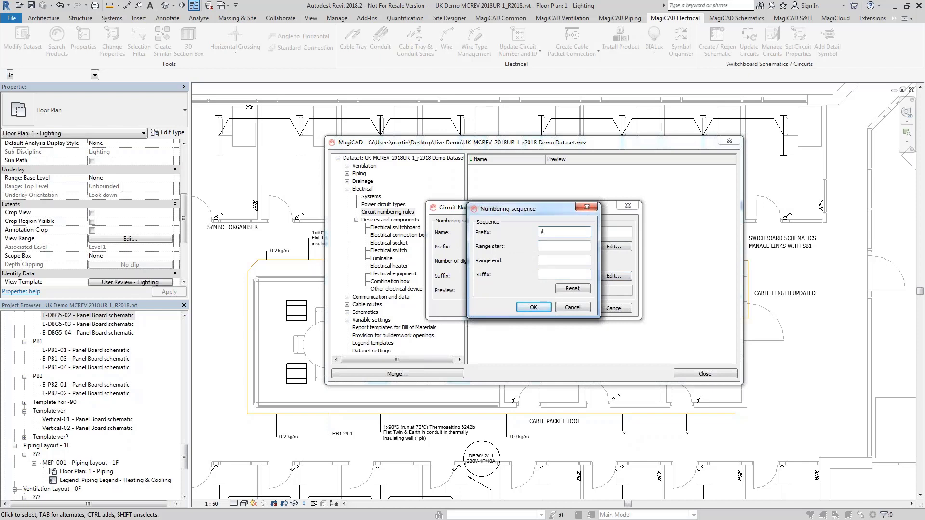
left_click(563, 249)
type("1")
left_click(563, 264)
type("3")
left_click(534, 307)
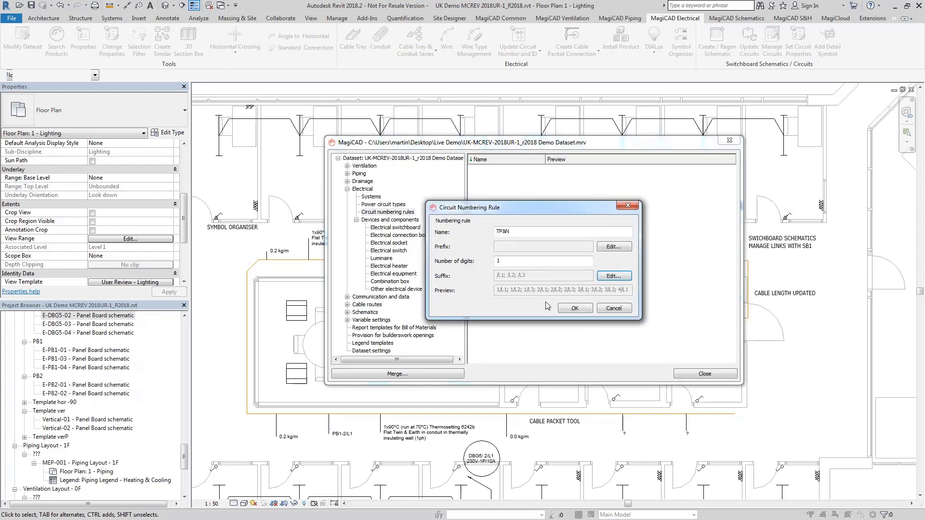
left_click(574, 308)
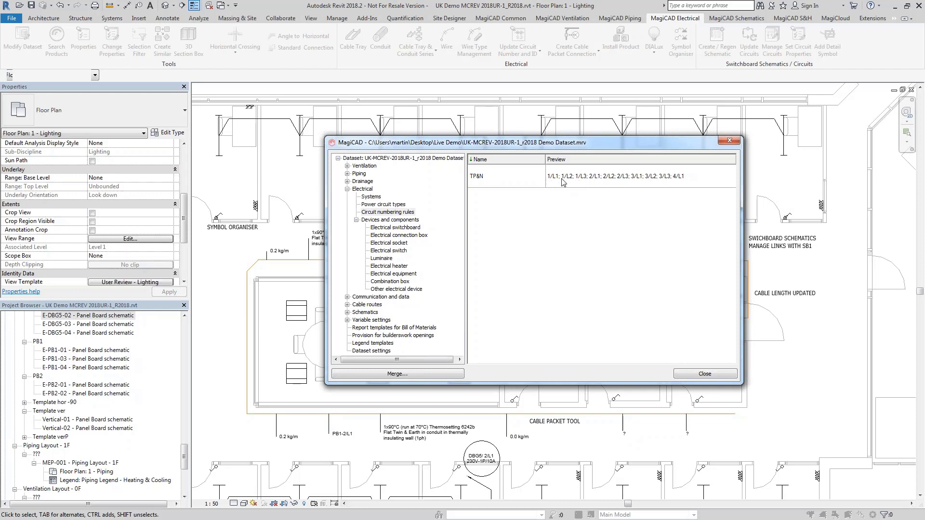
key("ctrl")
left_click(705, 374)
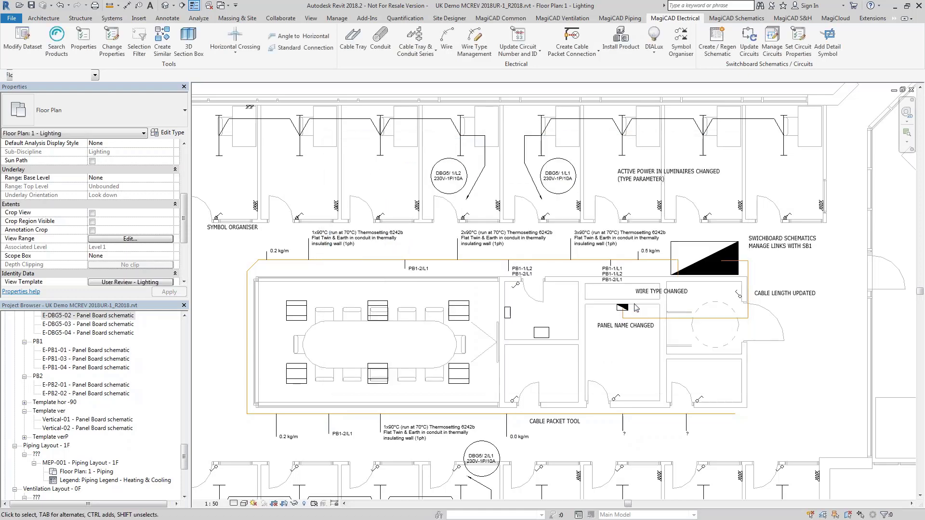
Number DBG5's schematic circuit in row 6 as 2/L3 with the TP&N rule, and save the circuit changes.
left_click(772, 41)
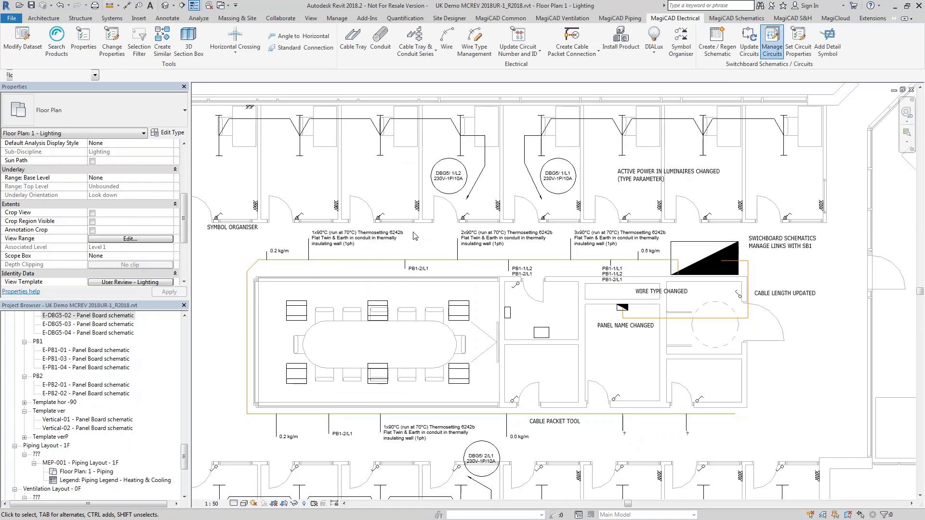
left_click(418, 213)
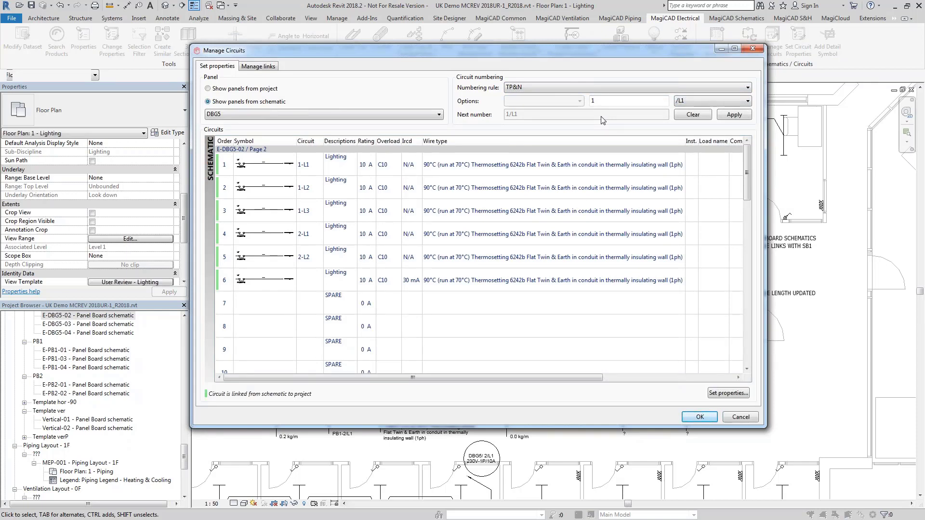
left_click(597, 100)
type("2")
left_click(684, 101)
left_click(692, 126)
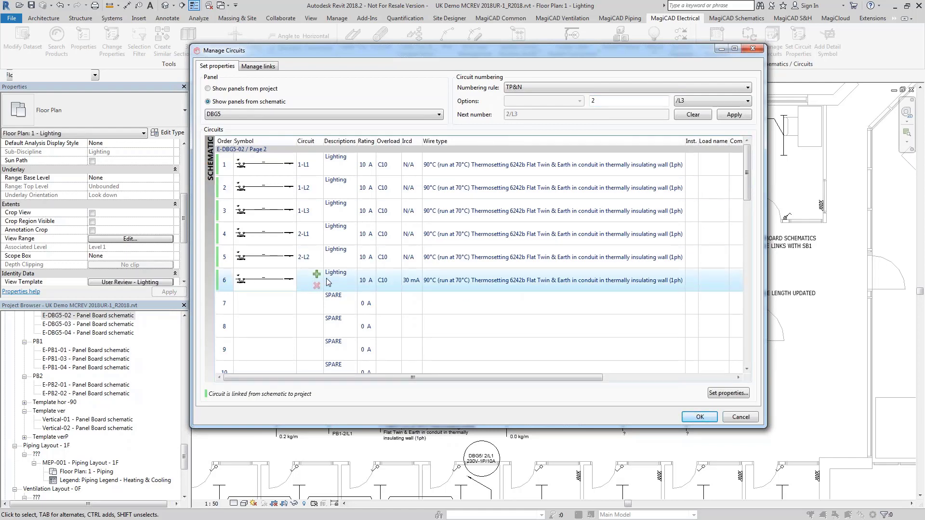
left_click(311, 282)
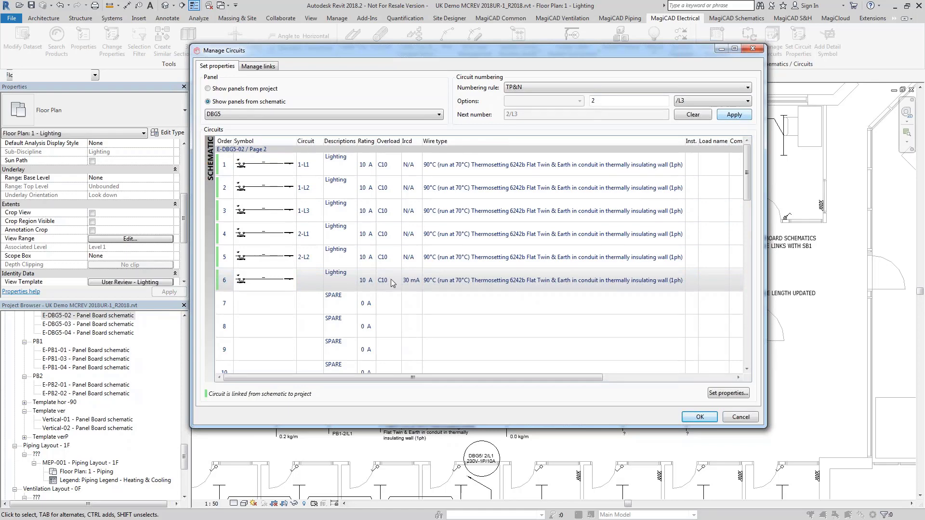
left_click(308, 284)
left_click(712, 422)
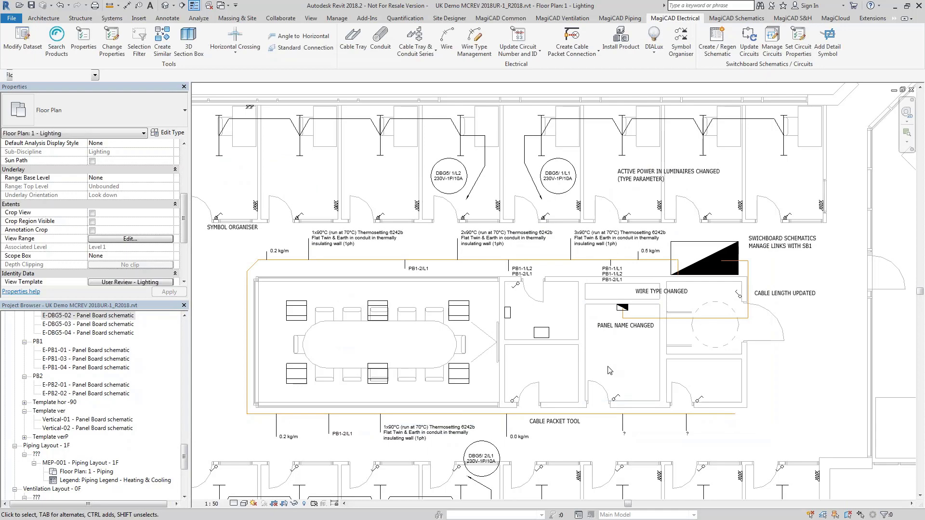
Open the LV Schematic drafting view and bring up the MagiCAD Schematics tools.
middle_click_drag(611, 371, 630, 362)
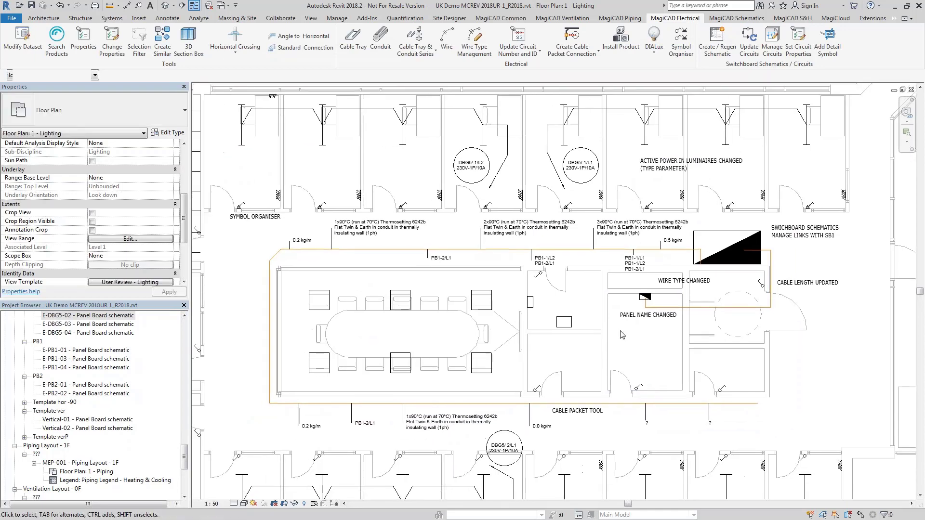
scroll(629, 347, "down", 2)
left_click_drag(185, 458, 182, 364)
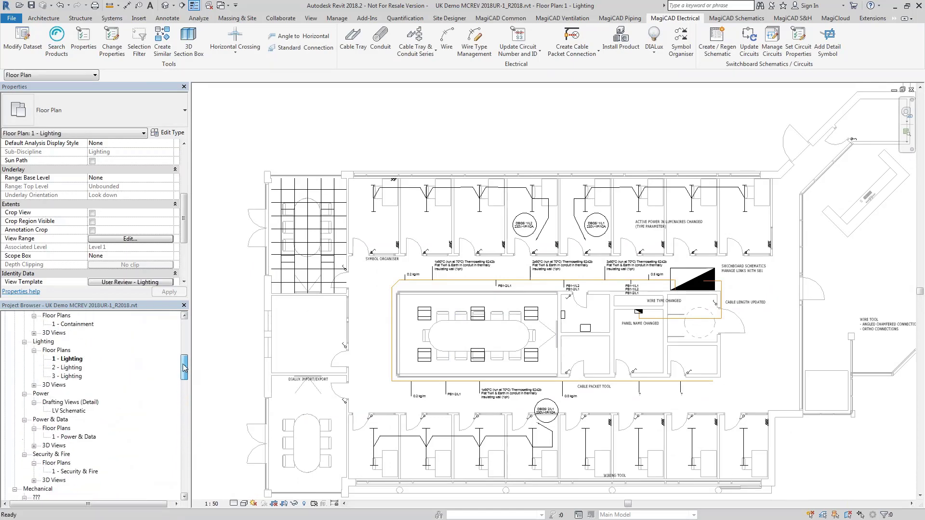
double_click(73, 411)
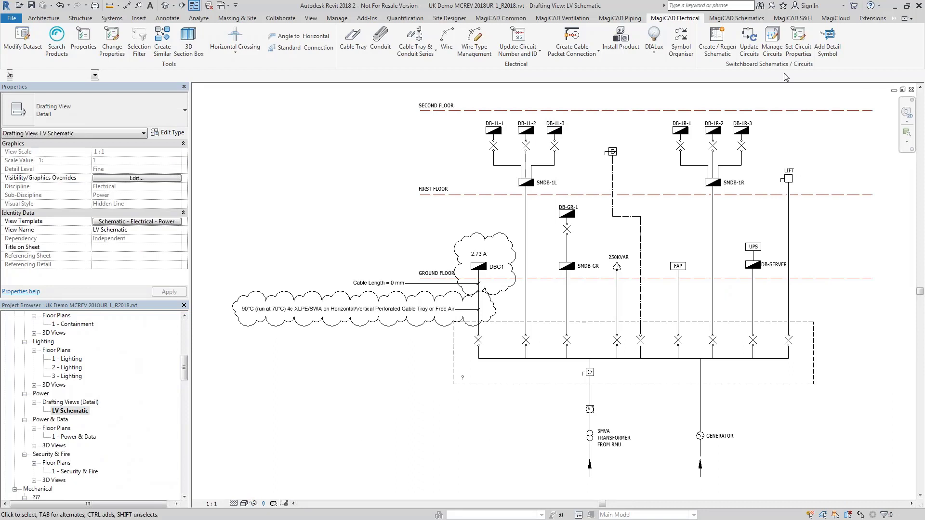
left_click(750, 21)
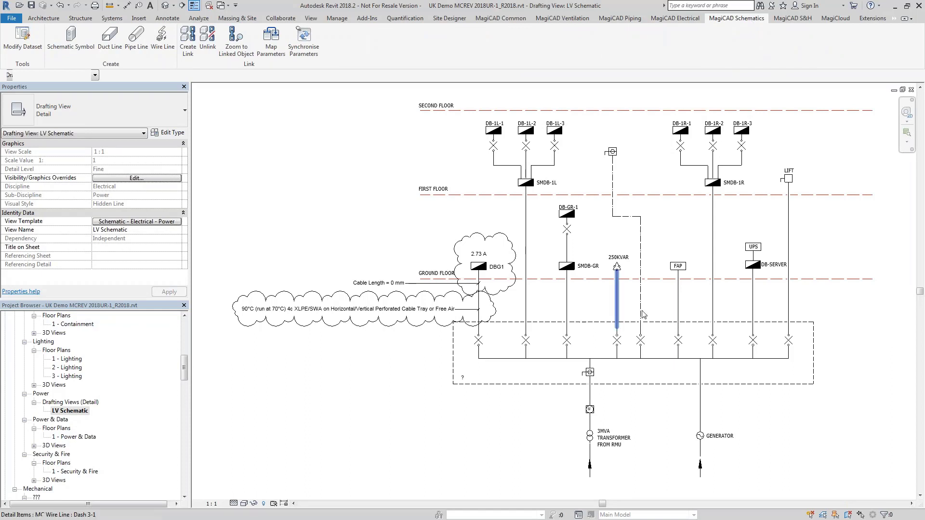
Place a DB1 distribution board schematic symbol directly above the FAP box in the LV schematic.
left_click(71, 39)
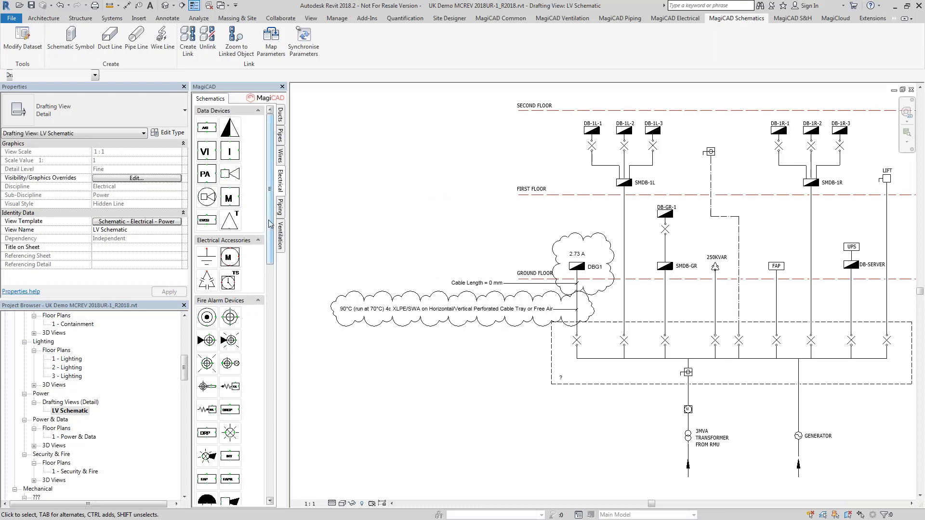
left_click_drag(269, 226, 259, 466)
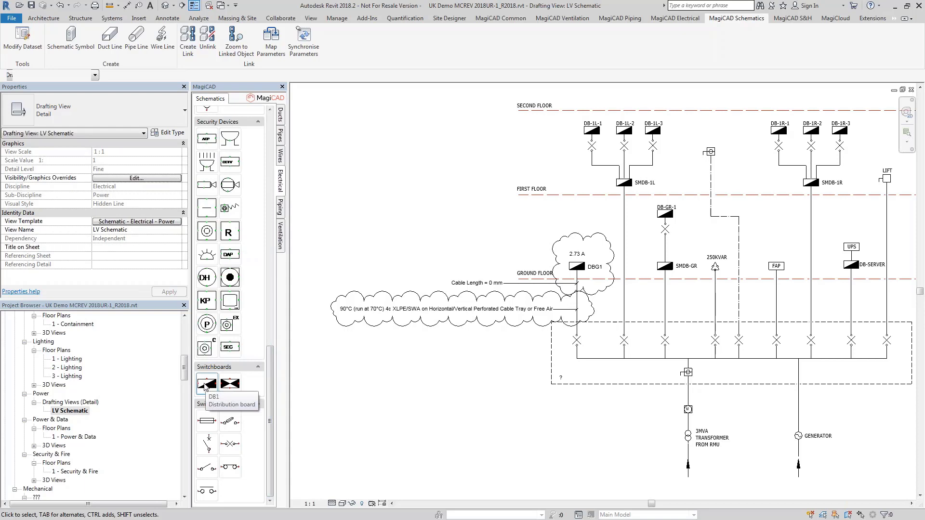
left_click(206, 385)
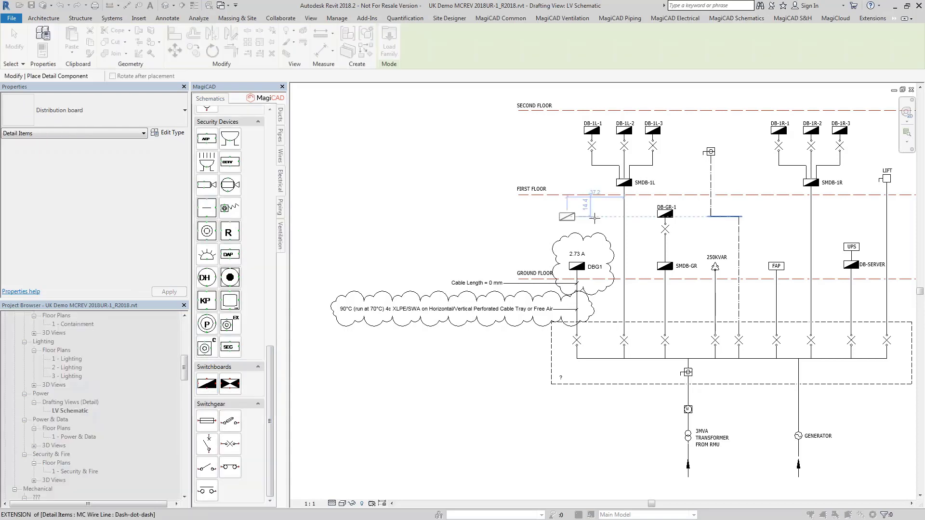
middle_click_drag(641, 226, 434, 240)
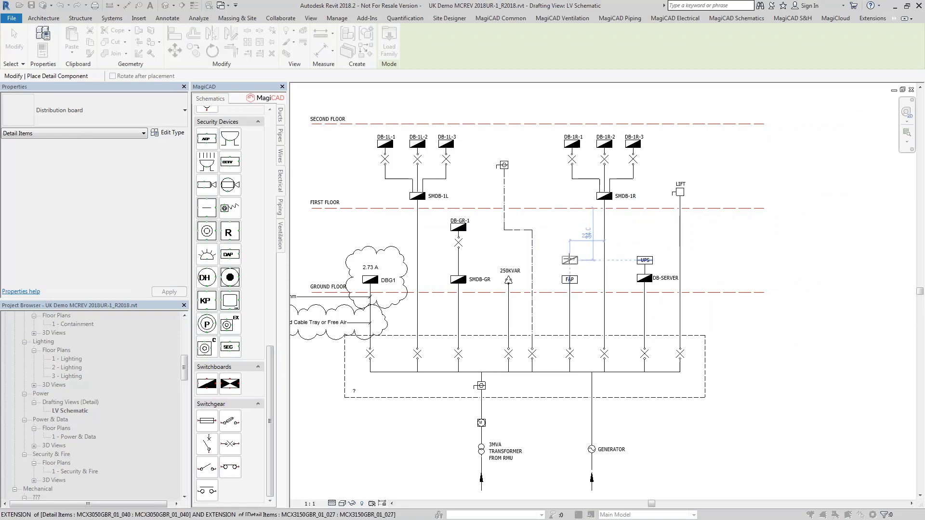
left_click(570, 260)
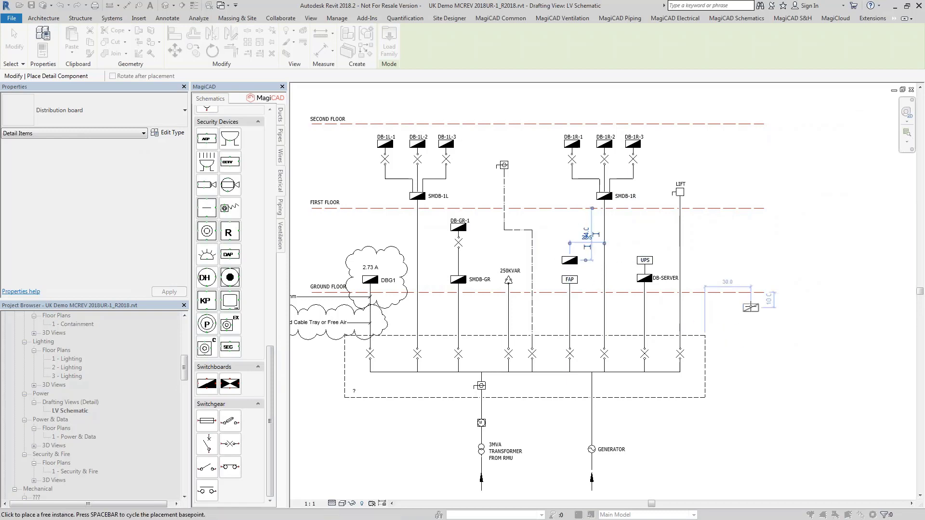
key("Escape")
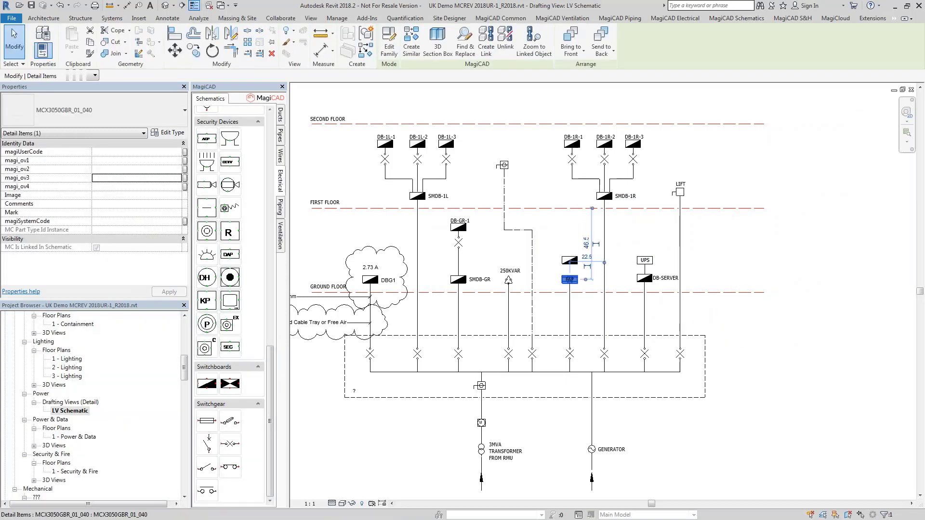
Delete the FAP box symbol and its FAP text label below the new distribution board.
key("Escape")
left_click(572, 287)
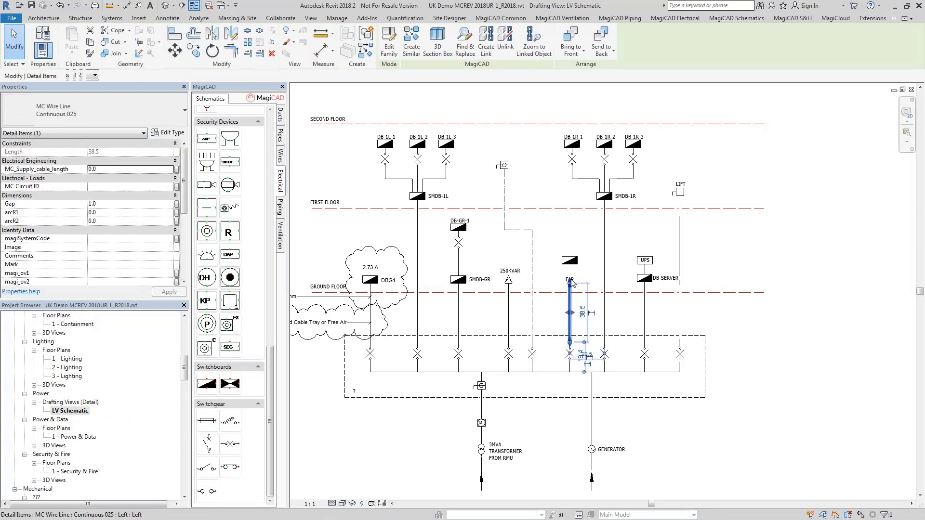
scroll(570, 284, "up", 5)
key("Escape")
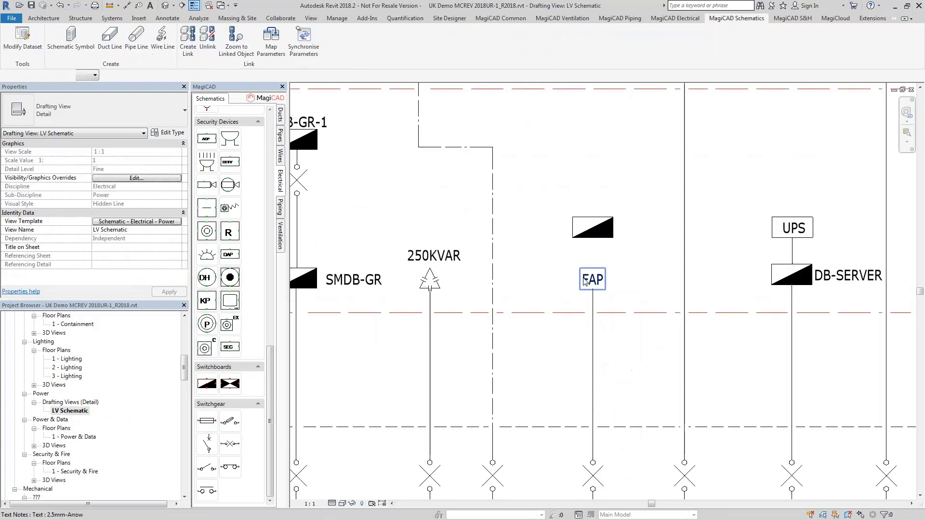
left_click(569, 285)
key("Delete")
Extend the former FAP feeder wire line up to the underside of the new distribution board.
left_click(594, 307)
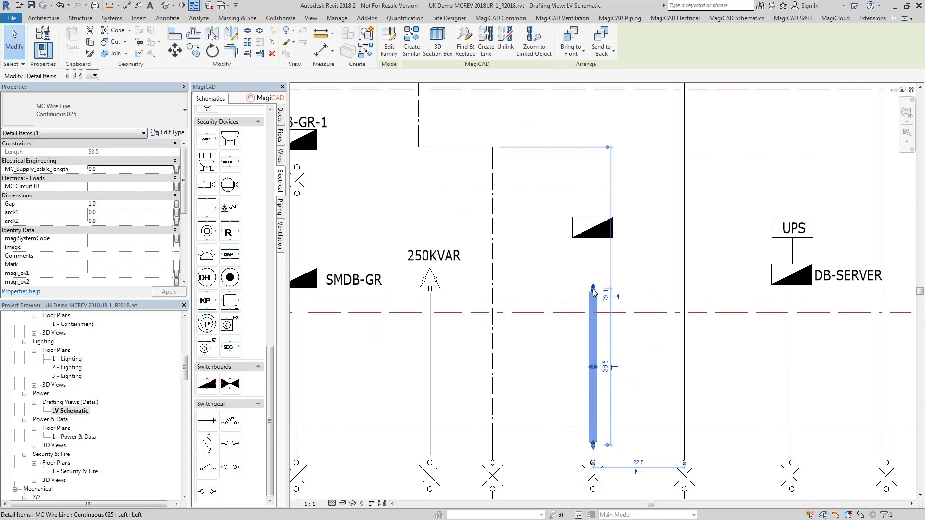
left_click_drag(594, 238, 594, 238)
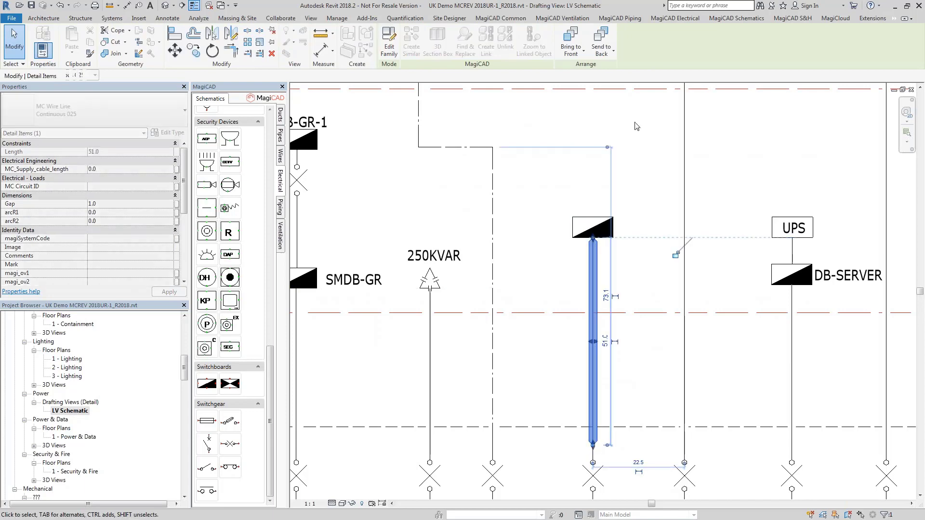
left_click(553, 234)
scroll(596, 250, "down", 6)
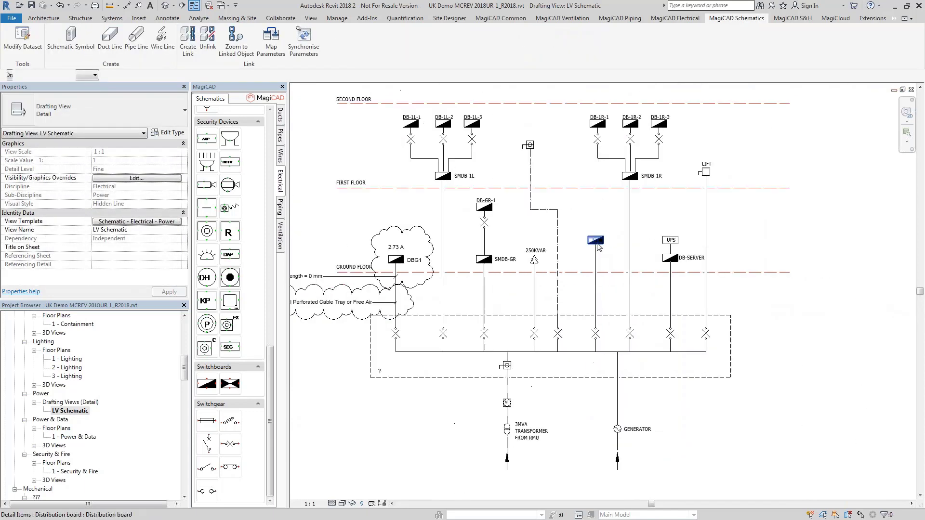
Select the main busbar wire line inside the dashed panel outline and review the DBG1 feeder's cable length and cable type tags.
middle_click_drag(367, 300, 440, 286)
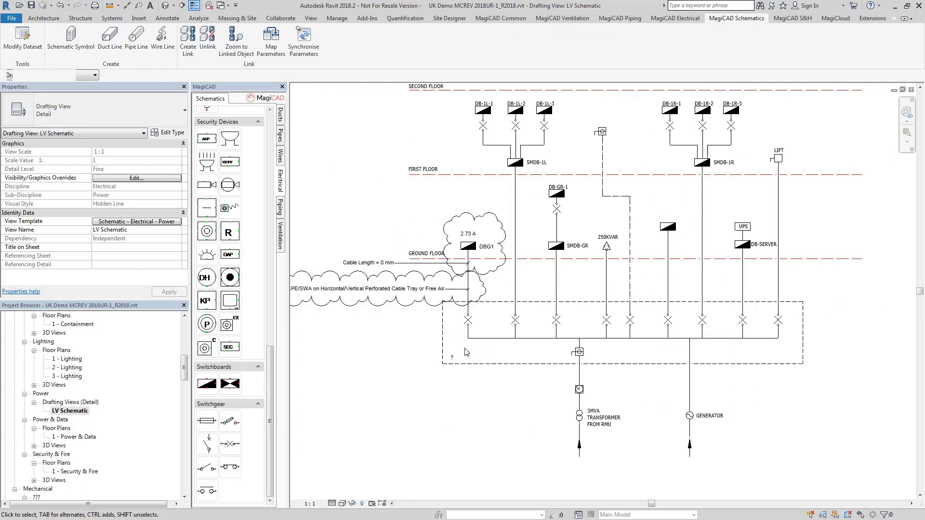
scroll(462, 351, "up", 2)
scroll(464, 355, "up", 2)
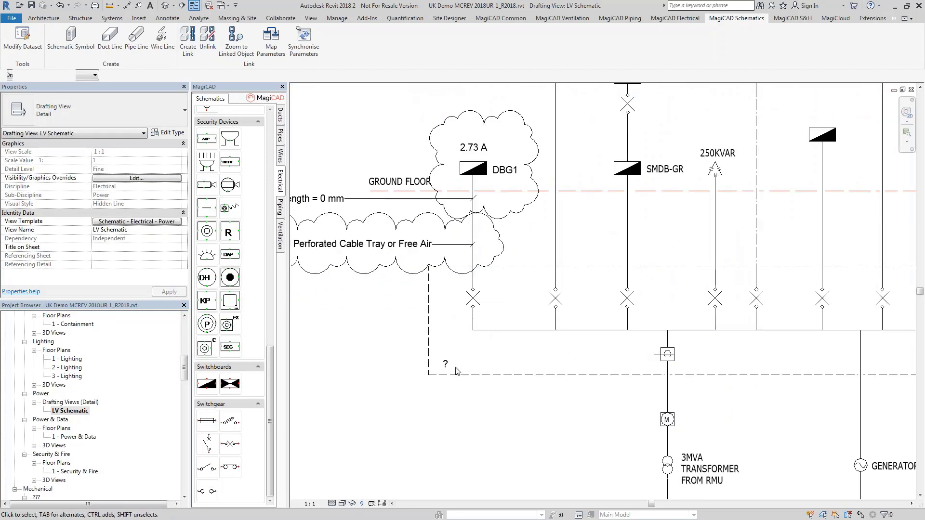
middle_click_drag(437, 332, 539, 301)
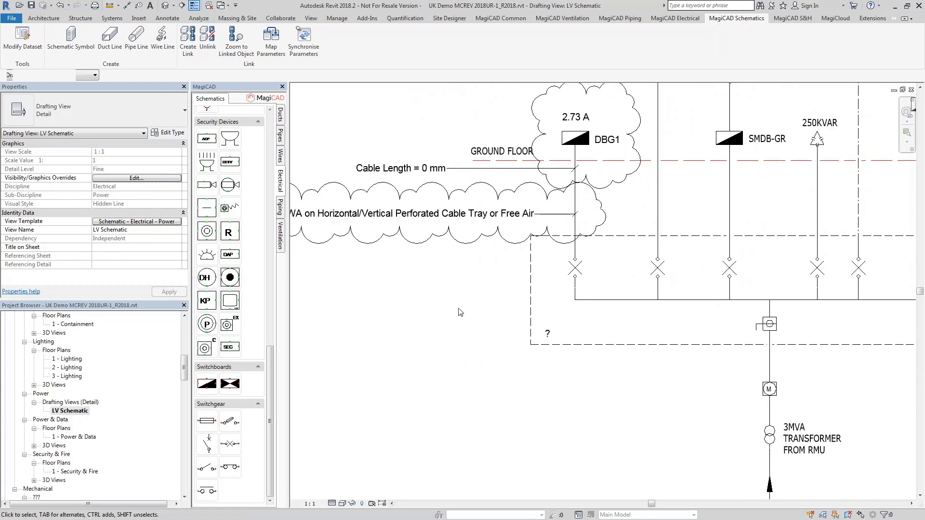
left_click(608, 299)
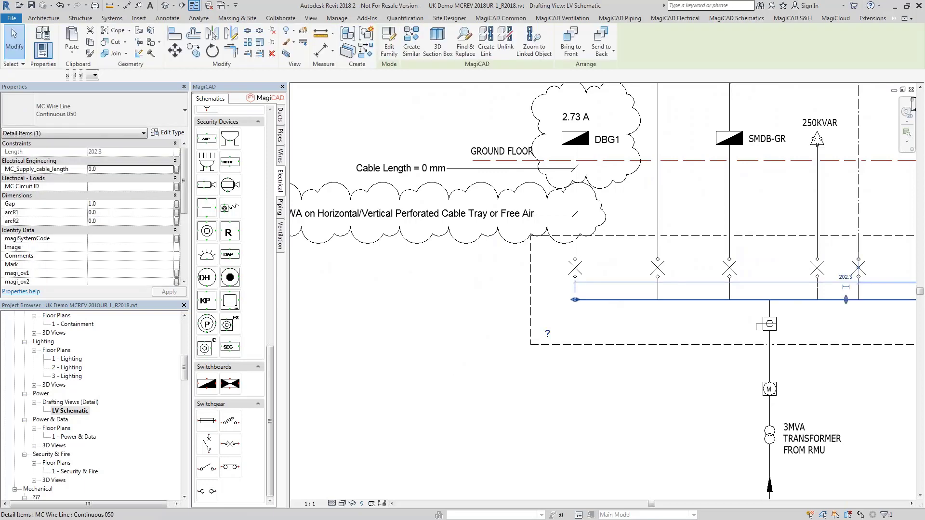
middle_click_drag(636, 340, 394, 338)
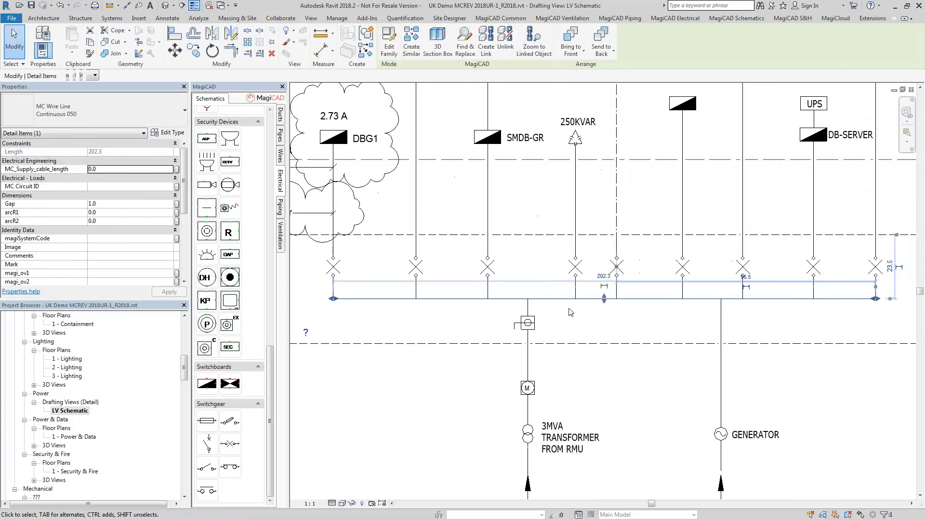
middle_click_drag(370, 303, 469, 311)
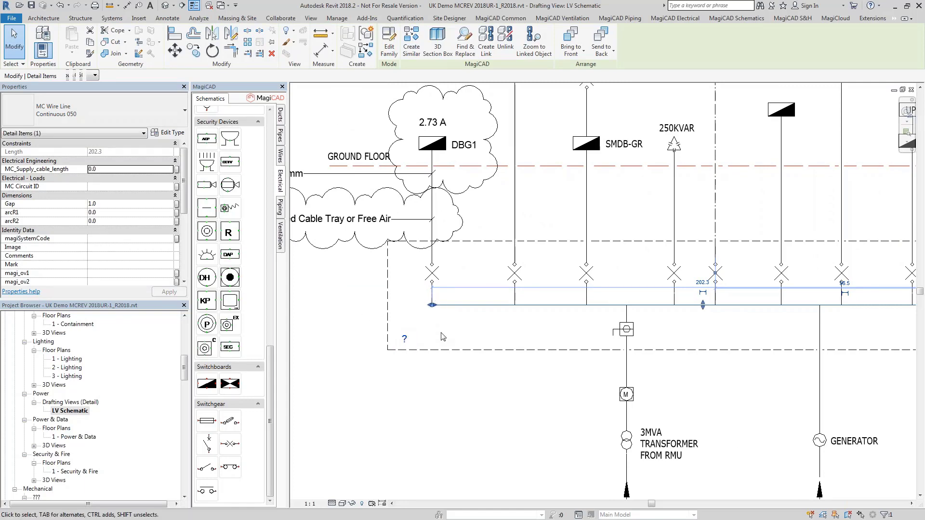
scroll(442, 333, "down", 3)
scroll(444, 335, "up", 3)
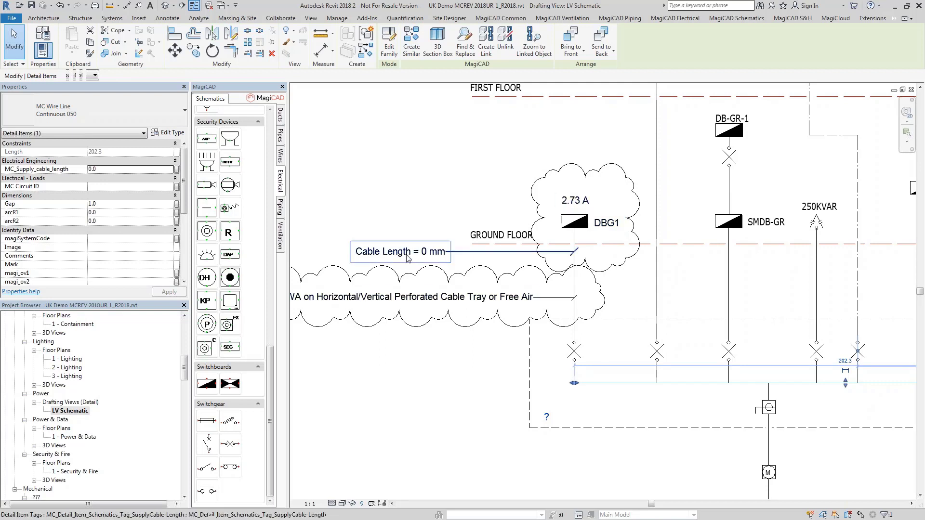
scroll(399, 366, "down", 3)
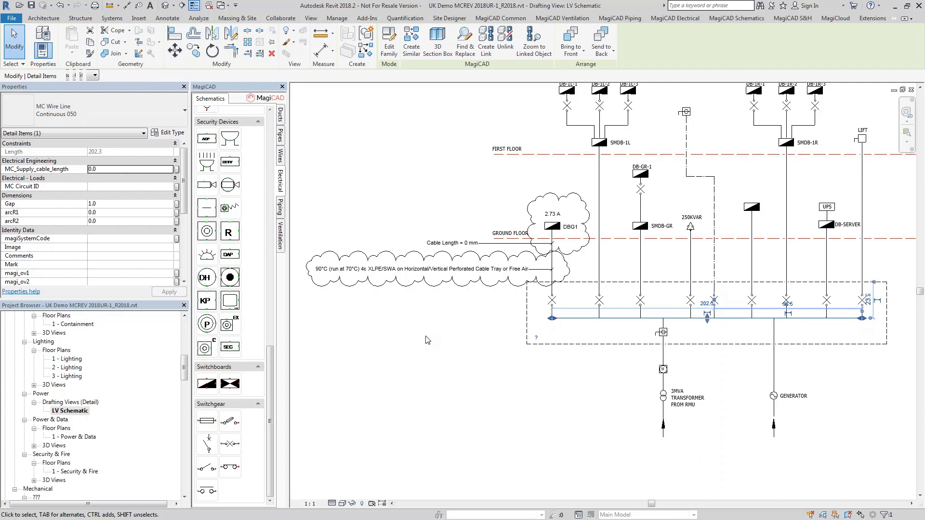
mouse_move(565, 386)
middle_mouse_down()
mouse_move(504, 388)
mouse_move(552, 387)
middle_mouse_up()
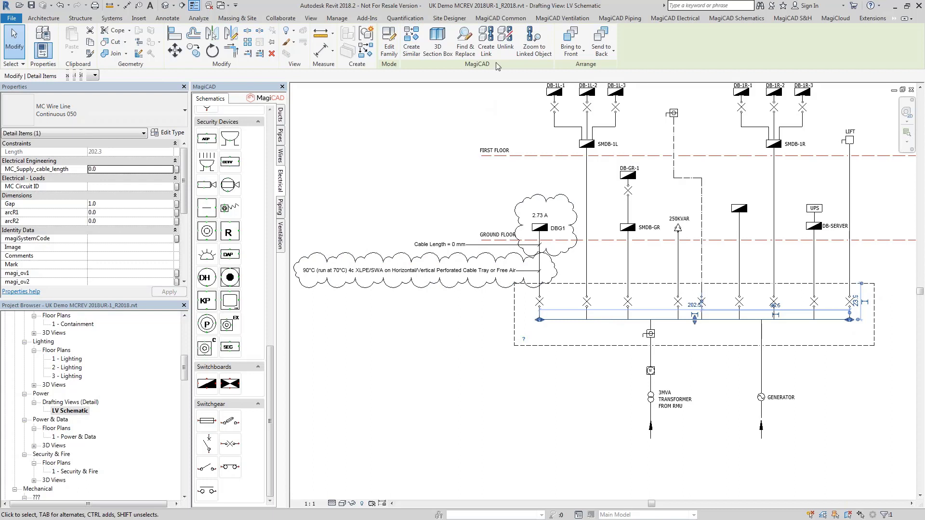
Create a schematic link between the busbar wire line and switchboard PB1 in the 1 - Lighting floor plan.
left_click(486, 43)
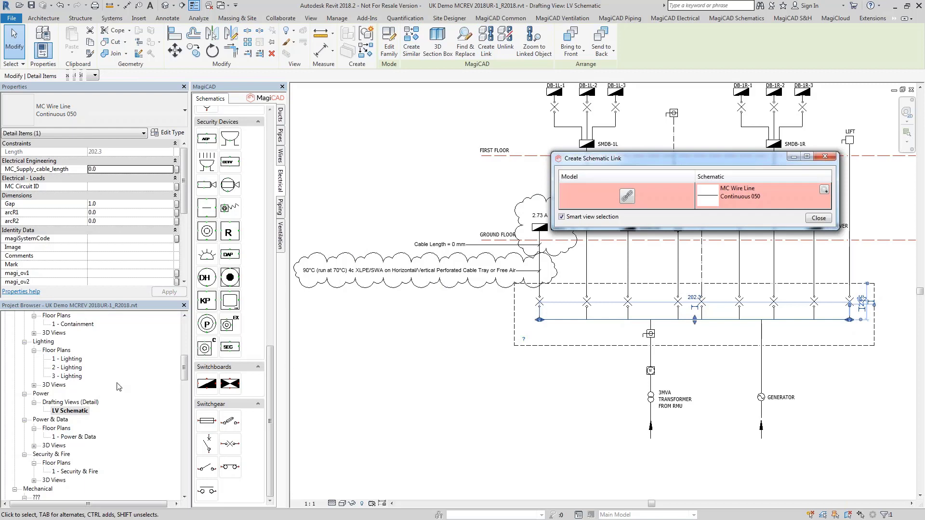
double_click(71, 361)
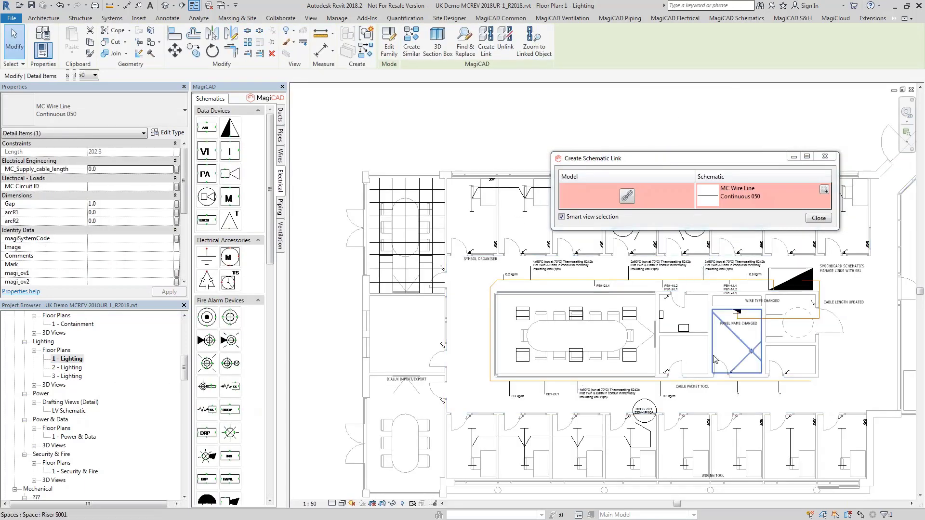
middle_click_drag(754, 360, 542, 398)
scroll(588, 329, "up", 3)
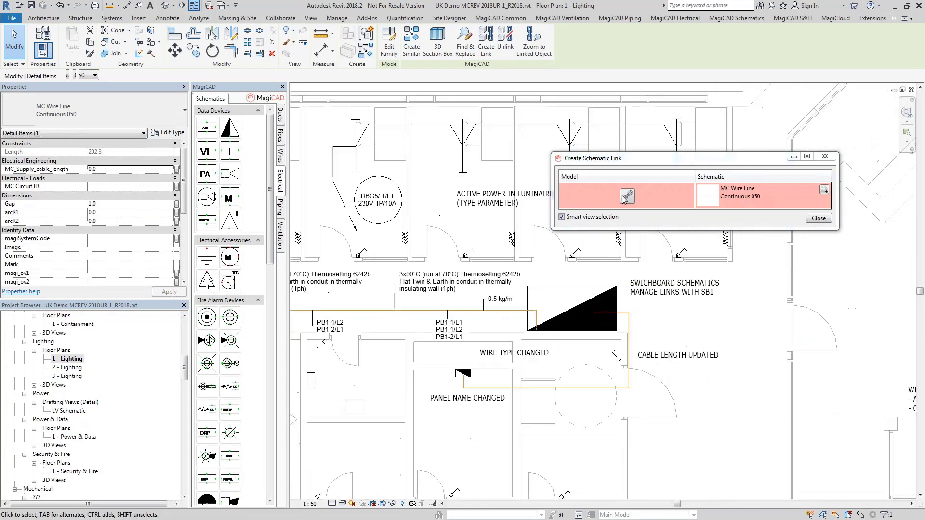
left_click(627, 195)
left_click(578, 287)
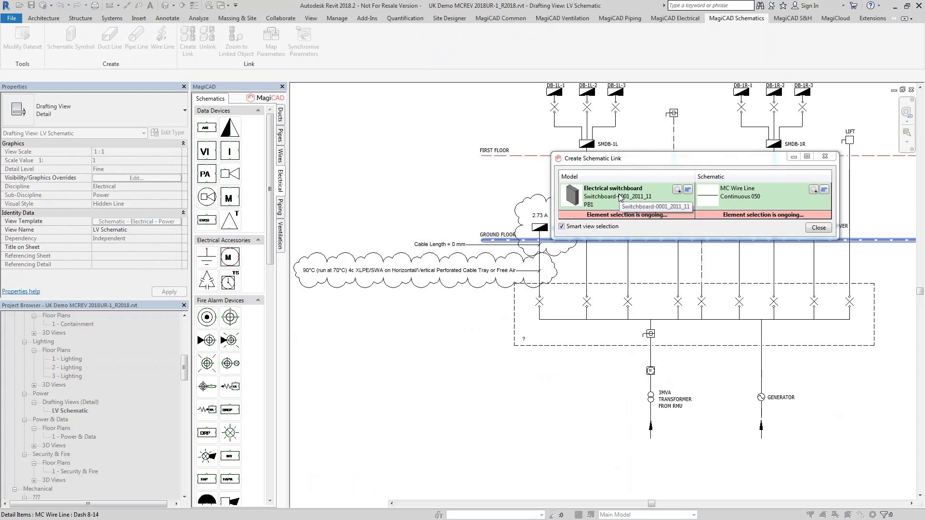
left_click(819, 228)
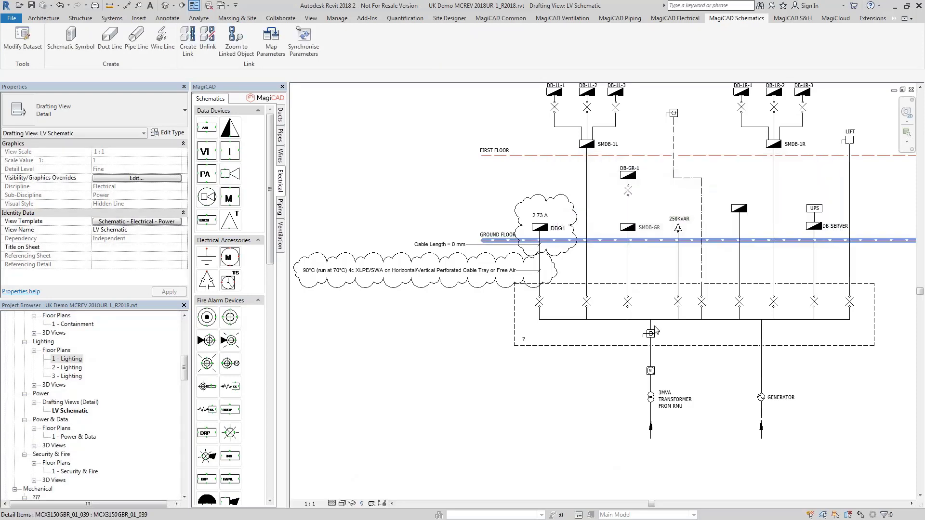
Examine the parameter map configuration without adding a mapping, and check the MagiCAD dataset.
middle_click_drag(593, 406, 554, 430)
left_click(270, 39)
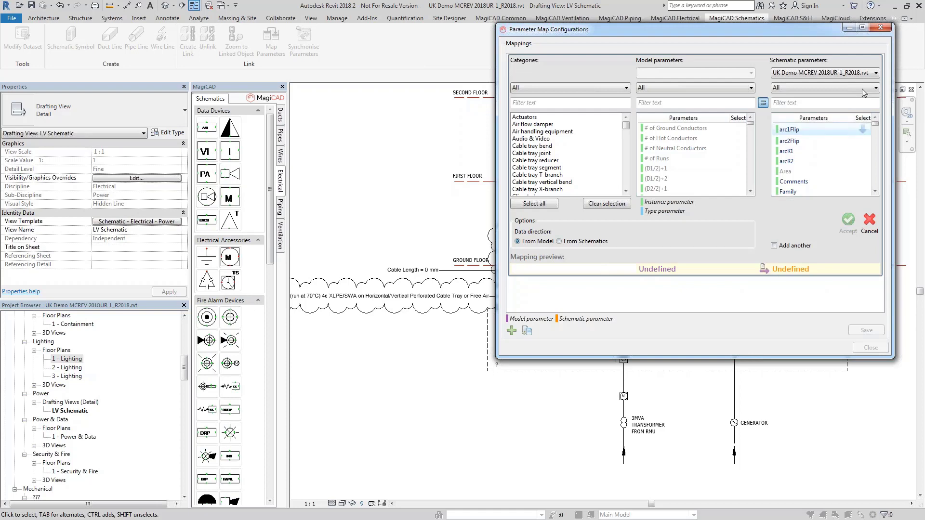
left_click(882, 29)
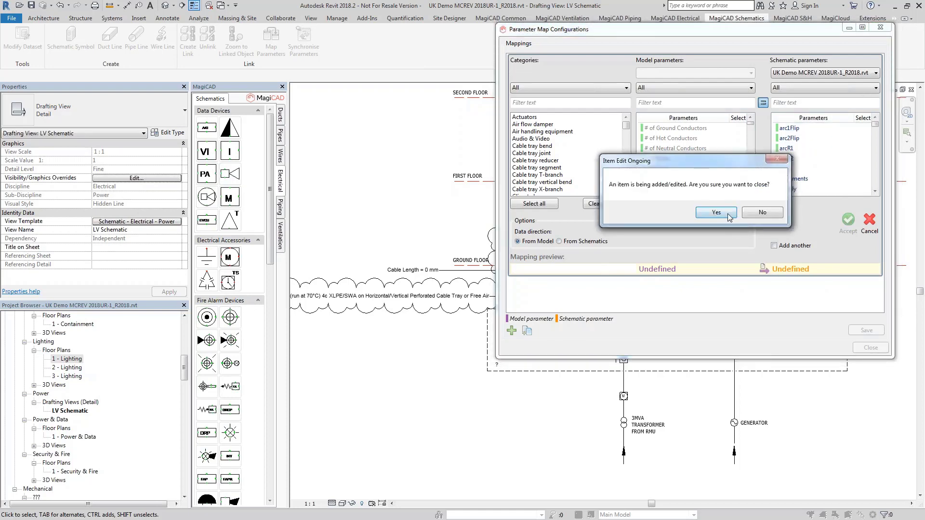
left_click(724, 213)
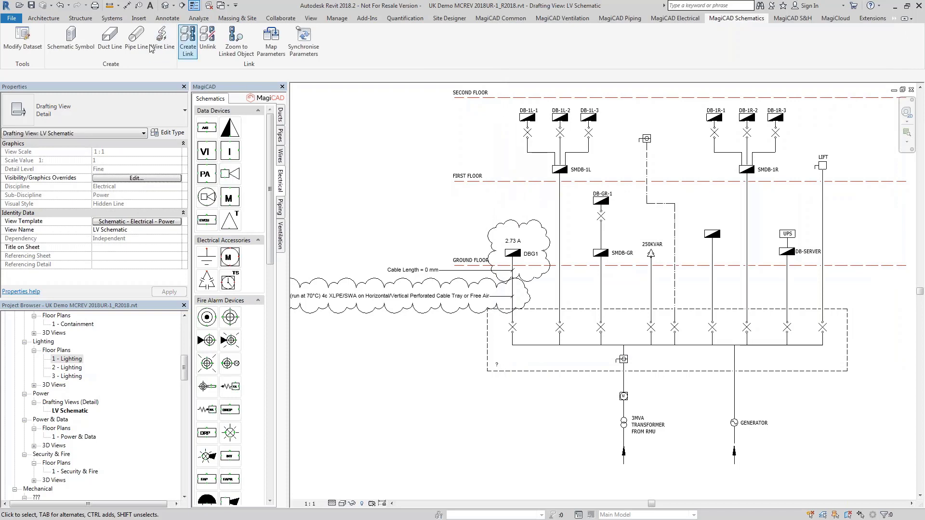
left_click(22, 39)
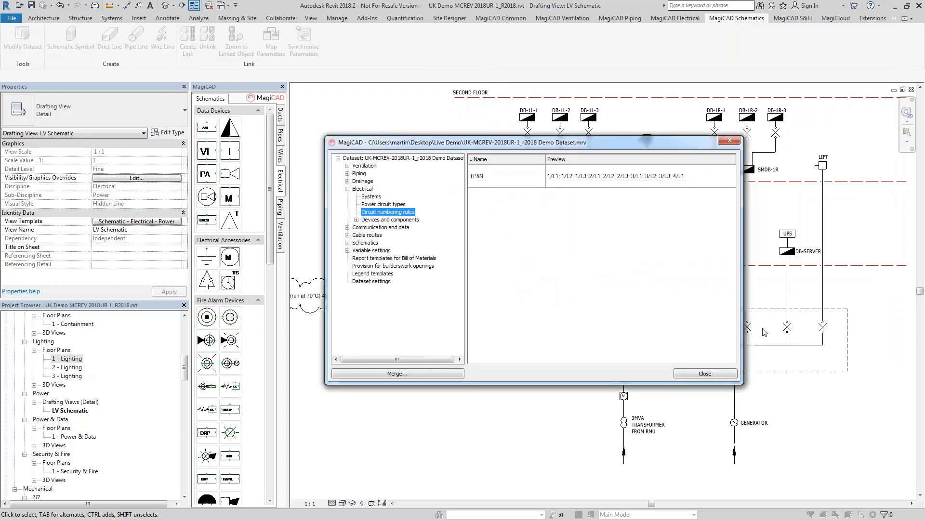
left_click(723, 374)
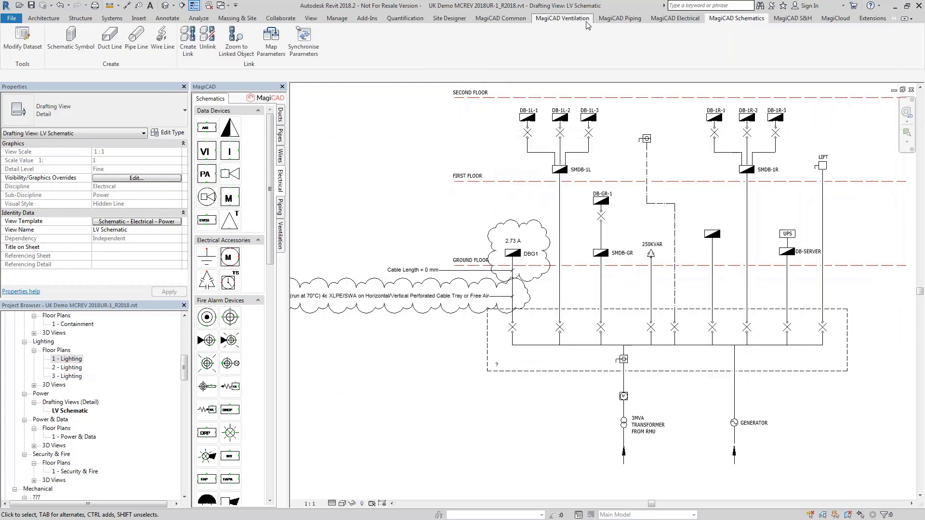
Set the project override of the parameter map configuration file to Demo_Project_Schematic_Parameter_Map.xml in the MagiCAD settings.
left_click(501, 18)
left_click(85, 32)
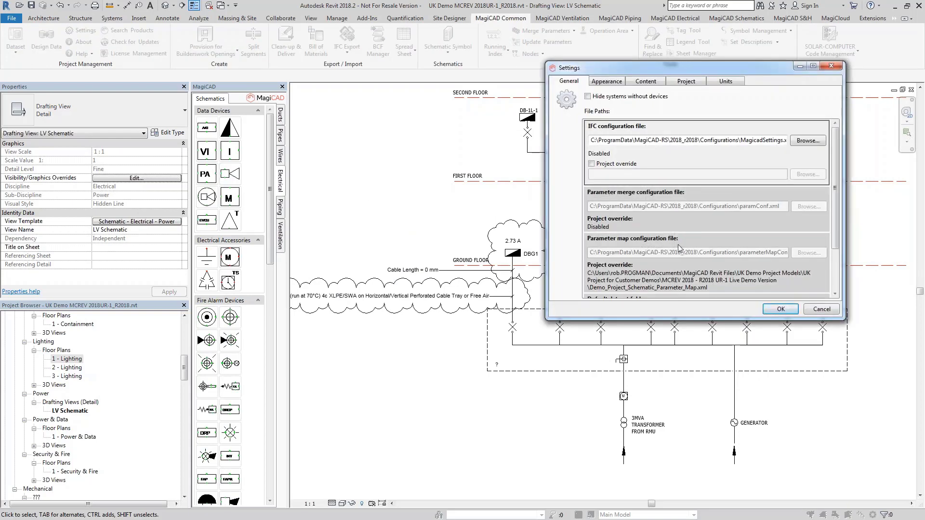
left_click(681, 241)
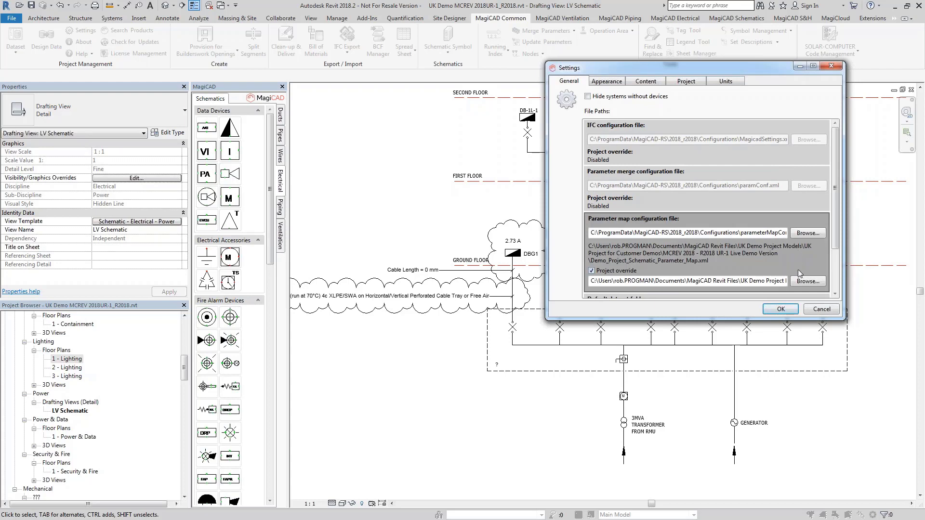
left_click(808, 281)
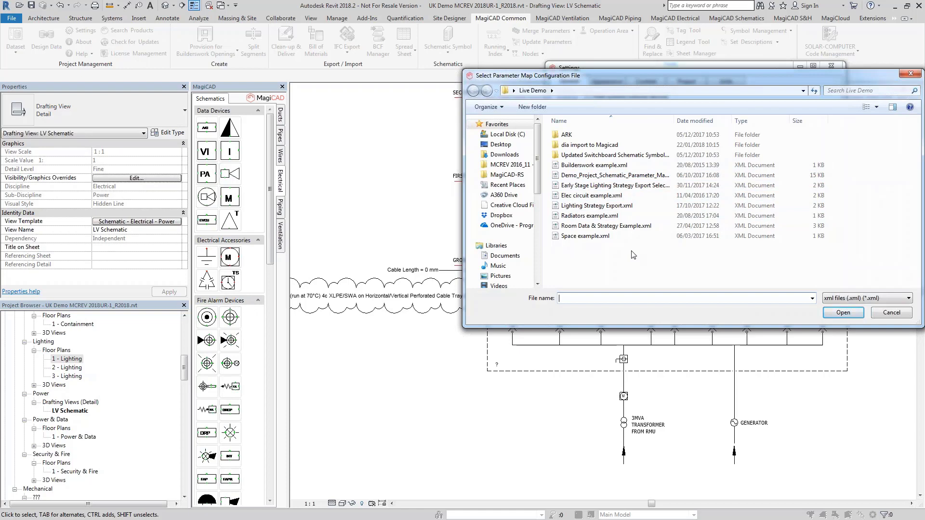
left_click(607, 175)
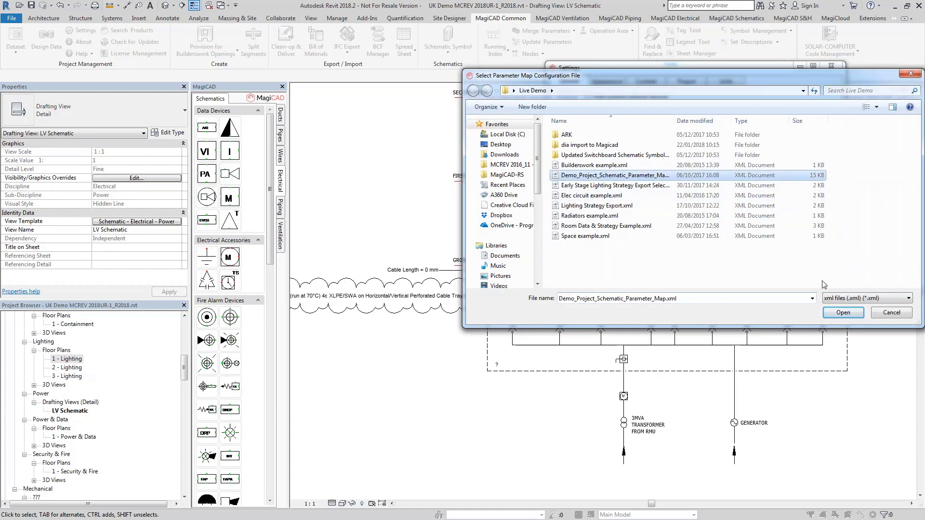
left_click(841, 313)
left_click(782, 310)
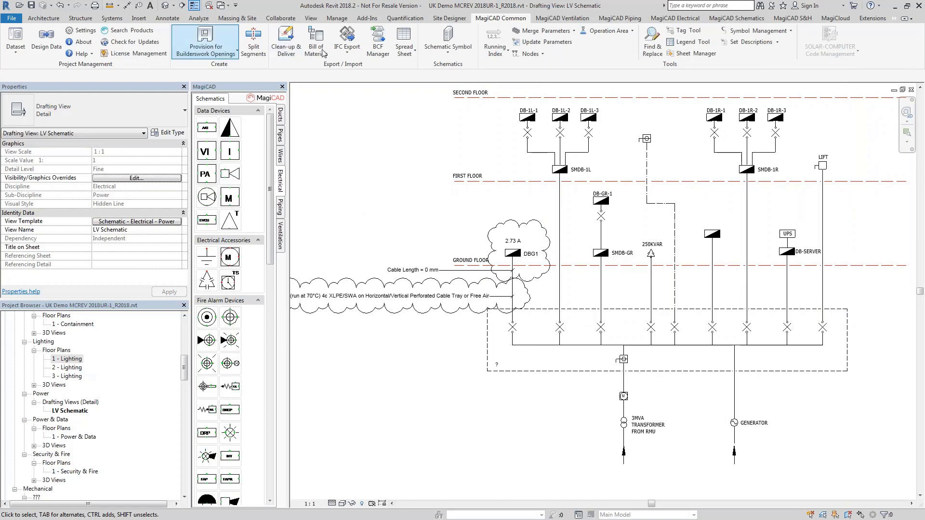
Check the parameter map's mappings, synchronise the LV schematic's parameters with the linked model objects and accept the changes in the report.
left_click(736, 18)
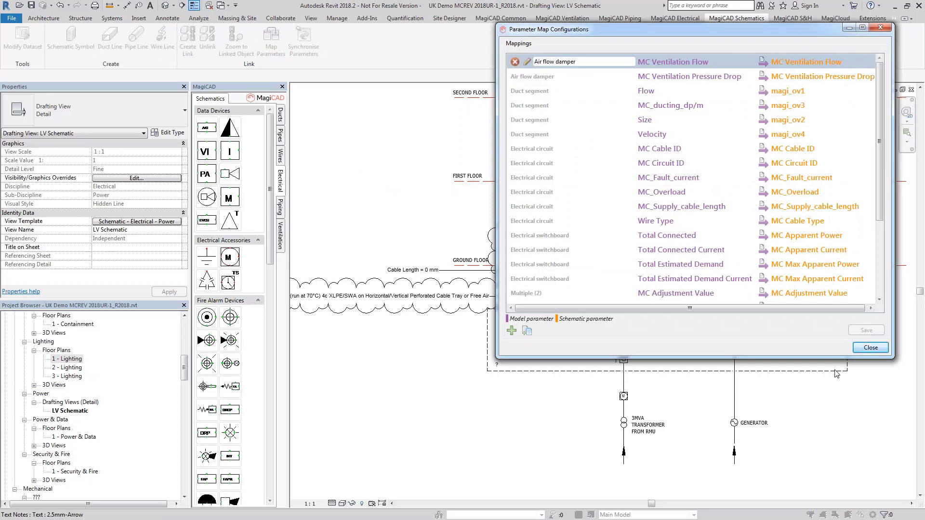
left_click(871, 348)
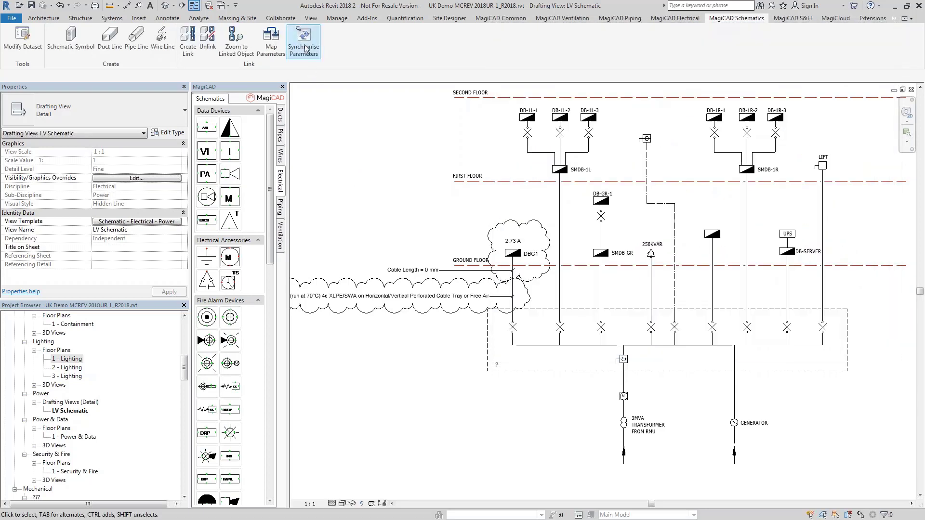
left_click(306, 48)
left_click(347, 101)
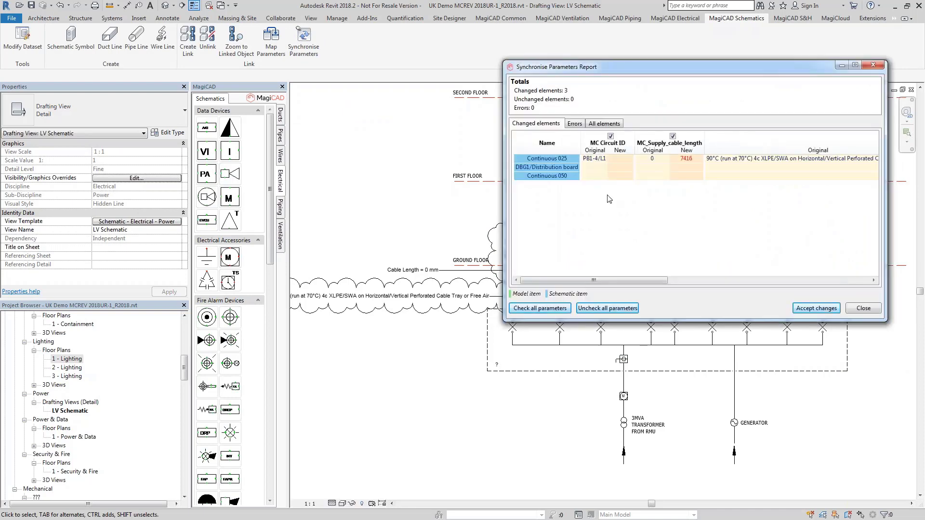
mouse_move(620, 281)
left_mouse_down()
mouse_move(690, 287)
mouse_move(595, 281)
mouse_move(819, 291)
mouse_move(604, 290)
left_mouse_up()
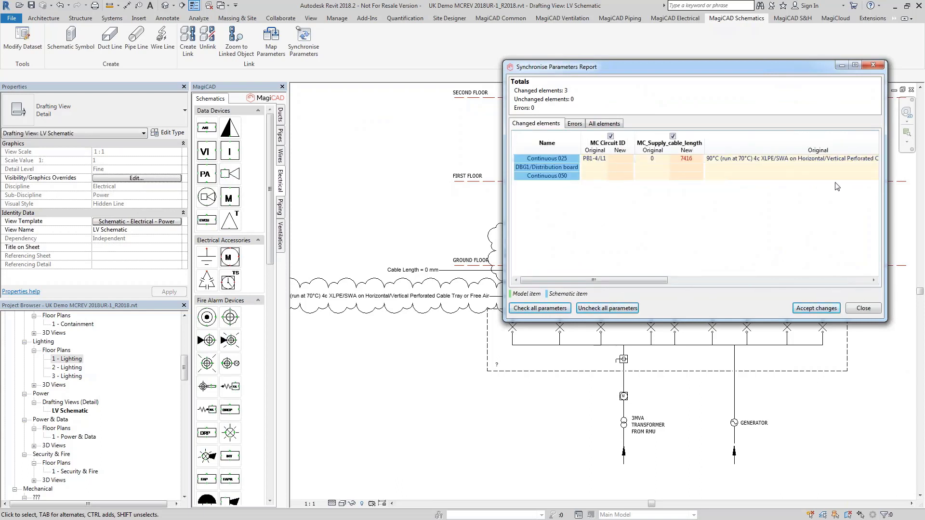
left_click(818, 309)
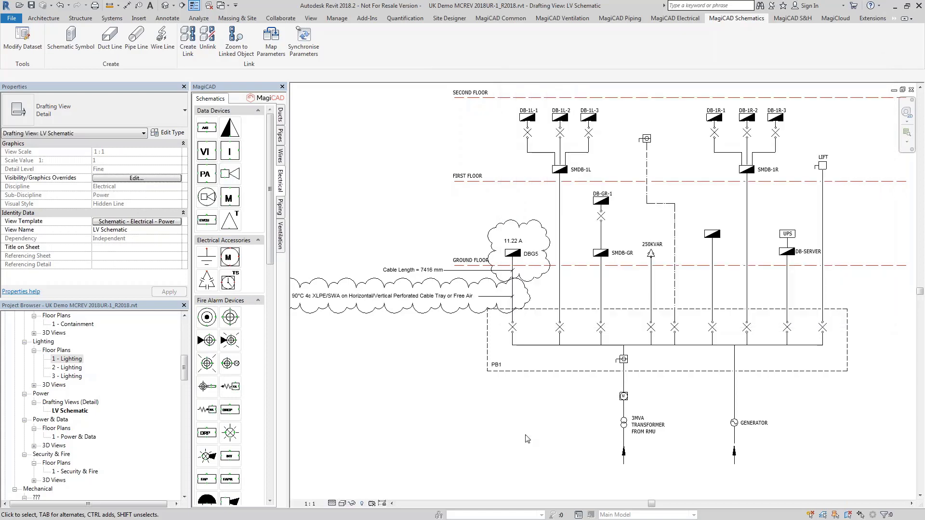
Examine the main panel's name tag, the leftmost feeder's cable length and type tags, and its distribution board's current and name tags.
scroll(520, 400, "up", 8)
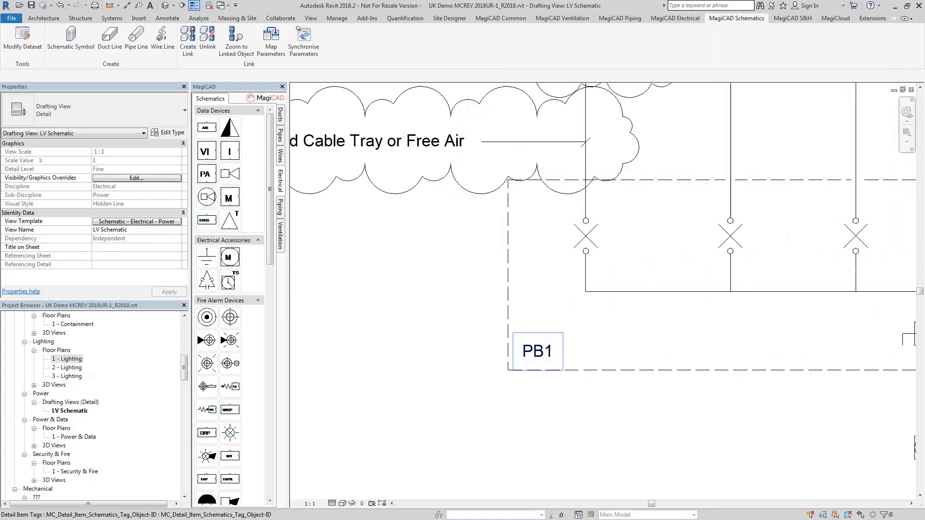
middle_click_drag(381, 234, 588, 389)
scroll(588, 388, "down", 2)
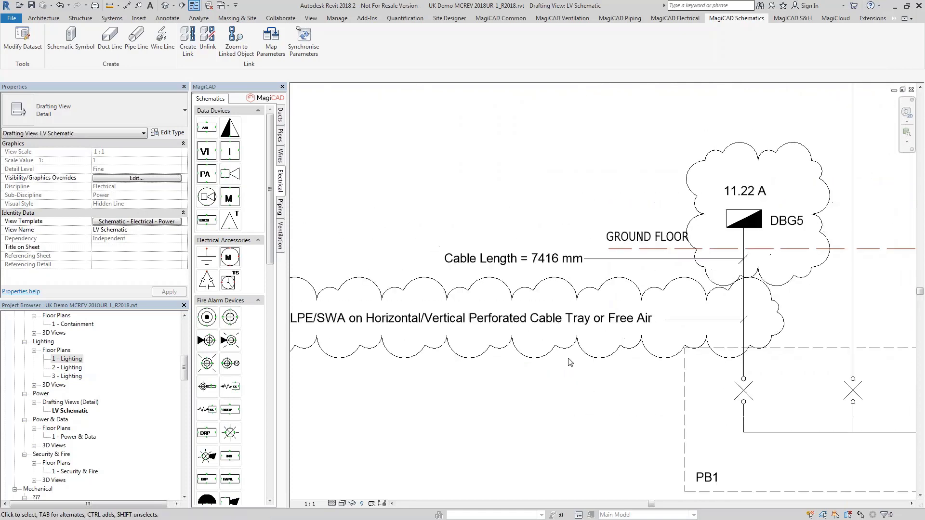
scroll(399, 350, "down", 2)
scroll(501, 287, "up", 3)
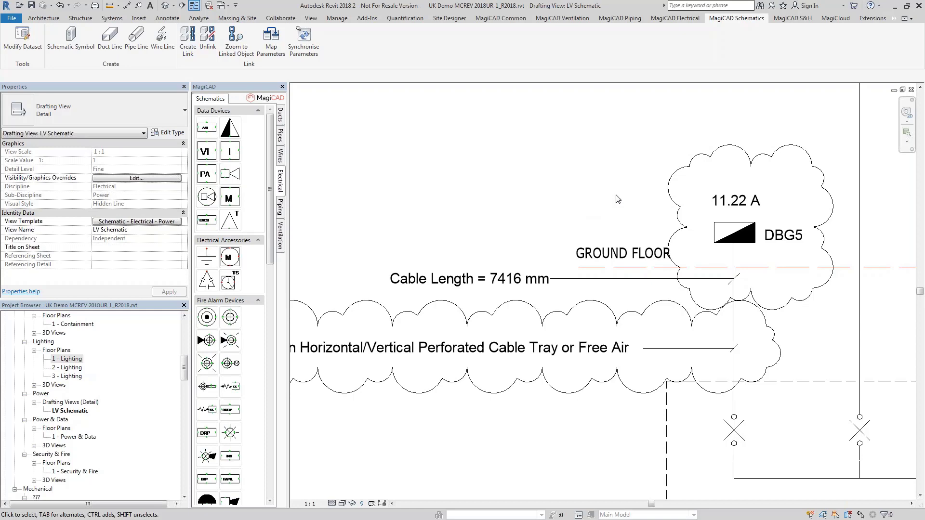
scroll(584, 200, "down", 3)
middle_click_drag(784, 285, 747, 382)
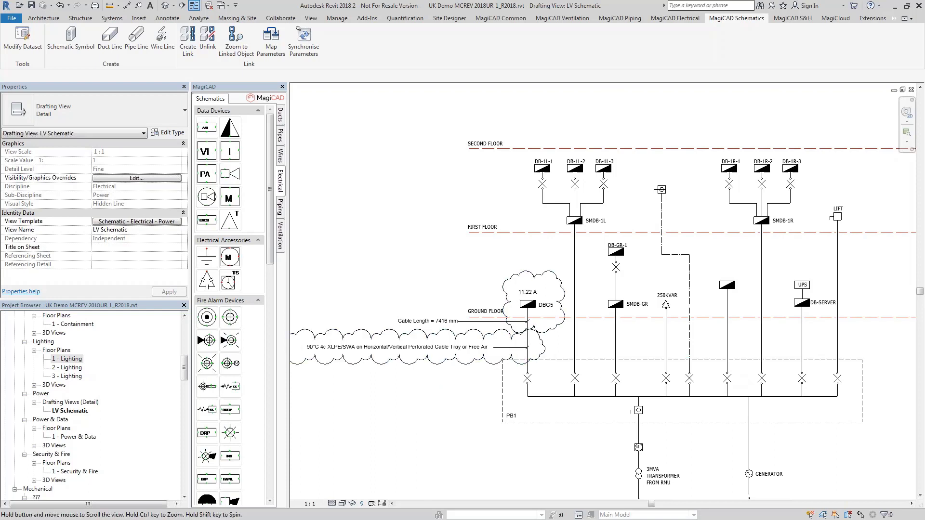
middle_click_drag(451, 395, 473, 376)
scroll(491, 386, "down", 2)
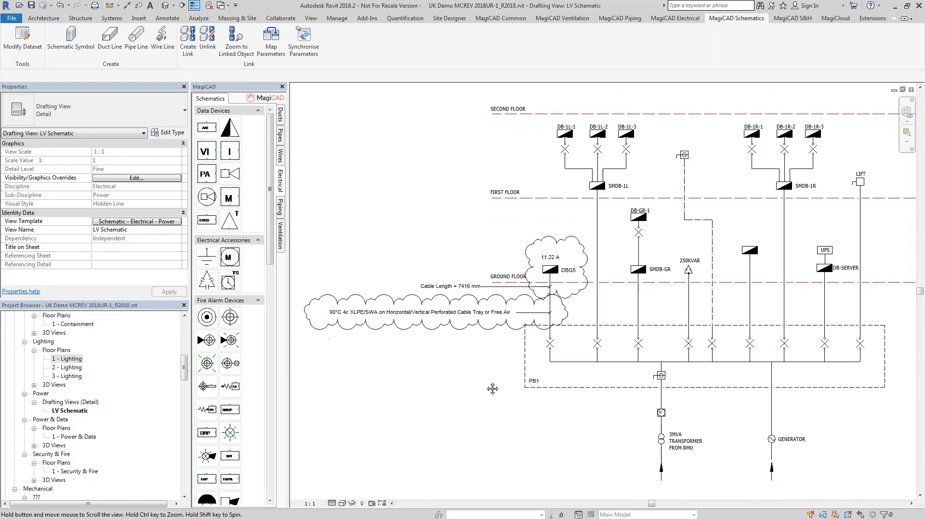